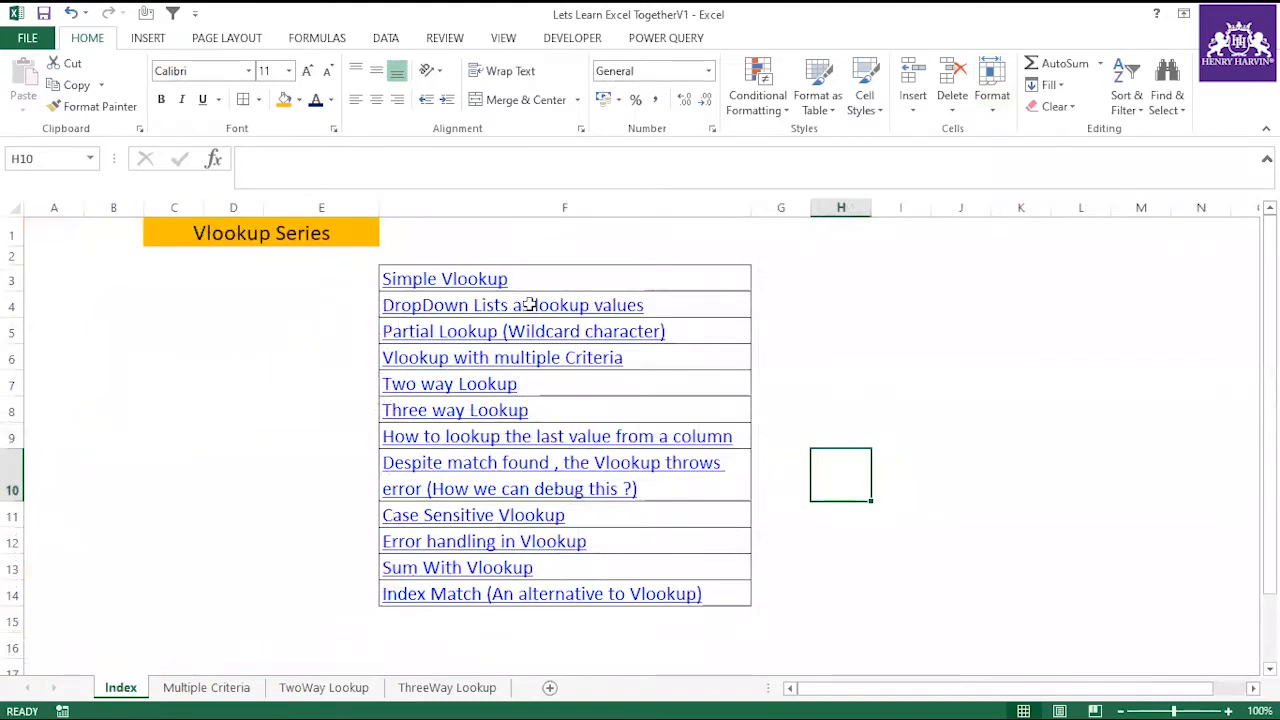
left_click_drag(560, 282, 591, 594)
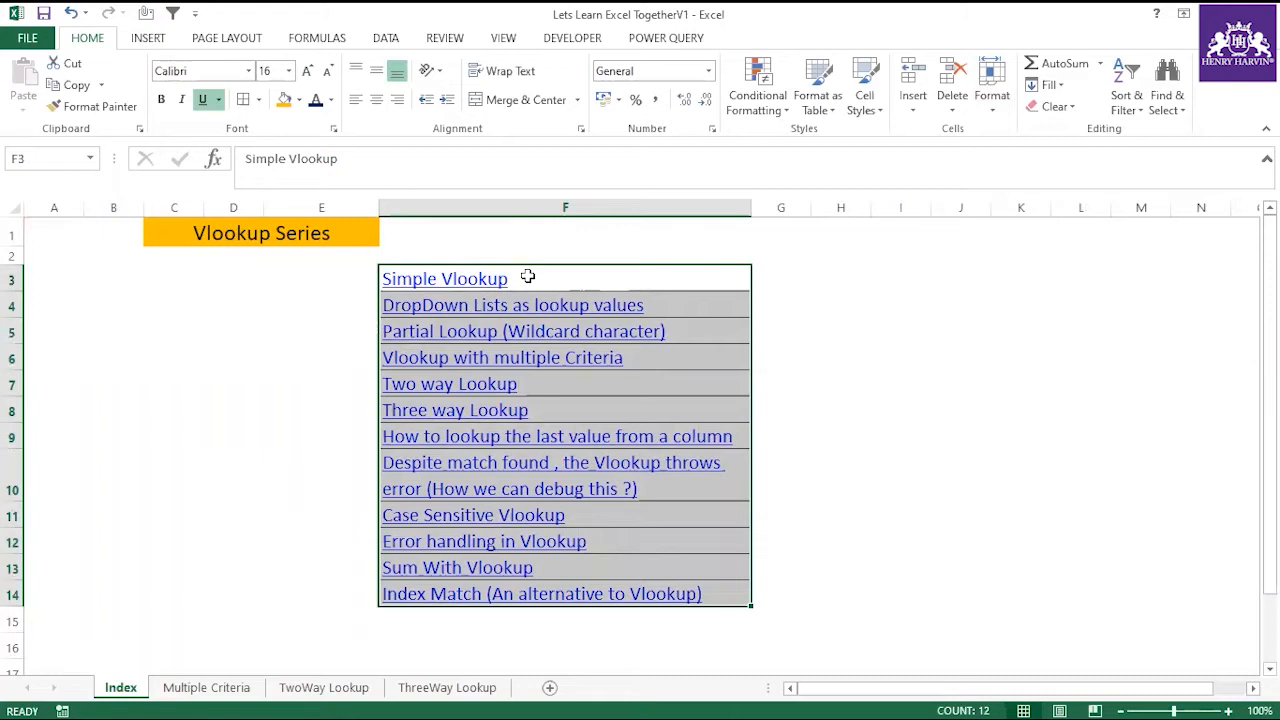
left_click_drag(527, 276, 504, 594)
left_click(598, 278)
Add a new worksheet after Index and paste into its cell A1 the range A1:C10 copied from the Multiple Criteria sheet.
left_click(549, 687)
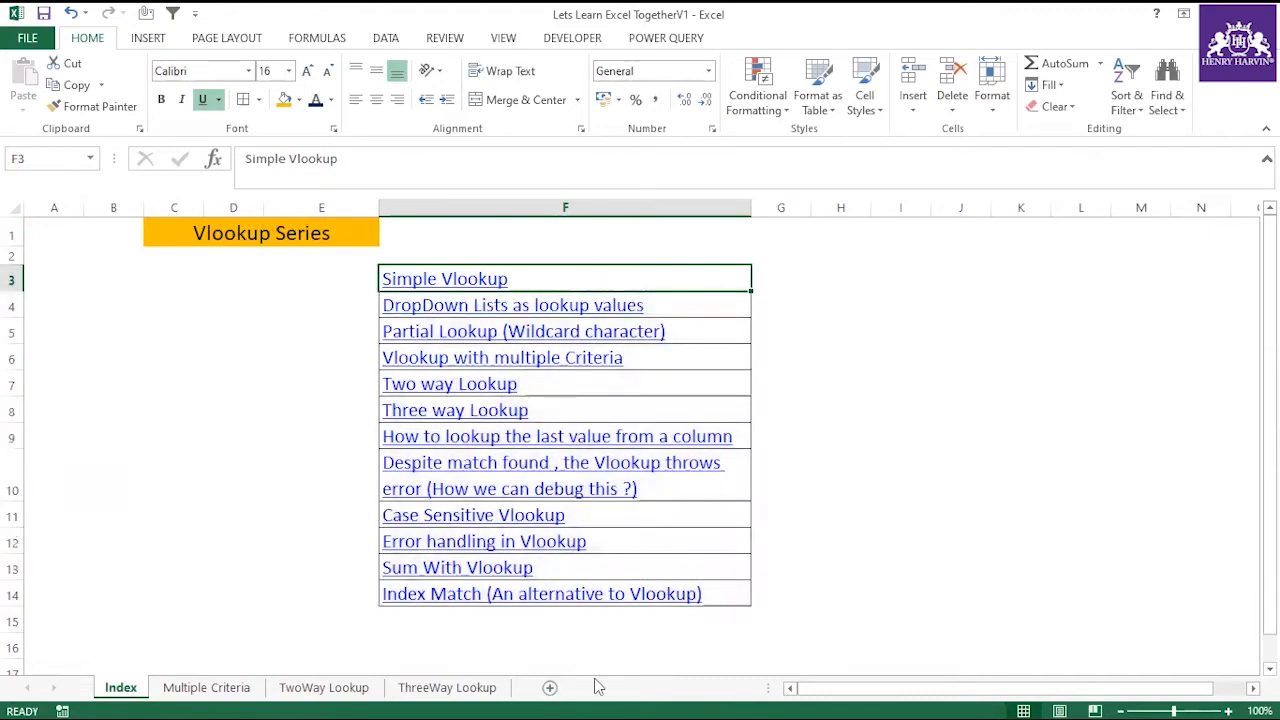
left_click(337, 286)
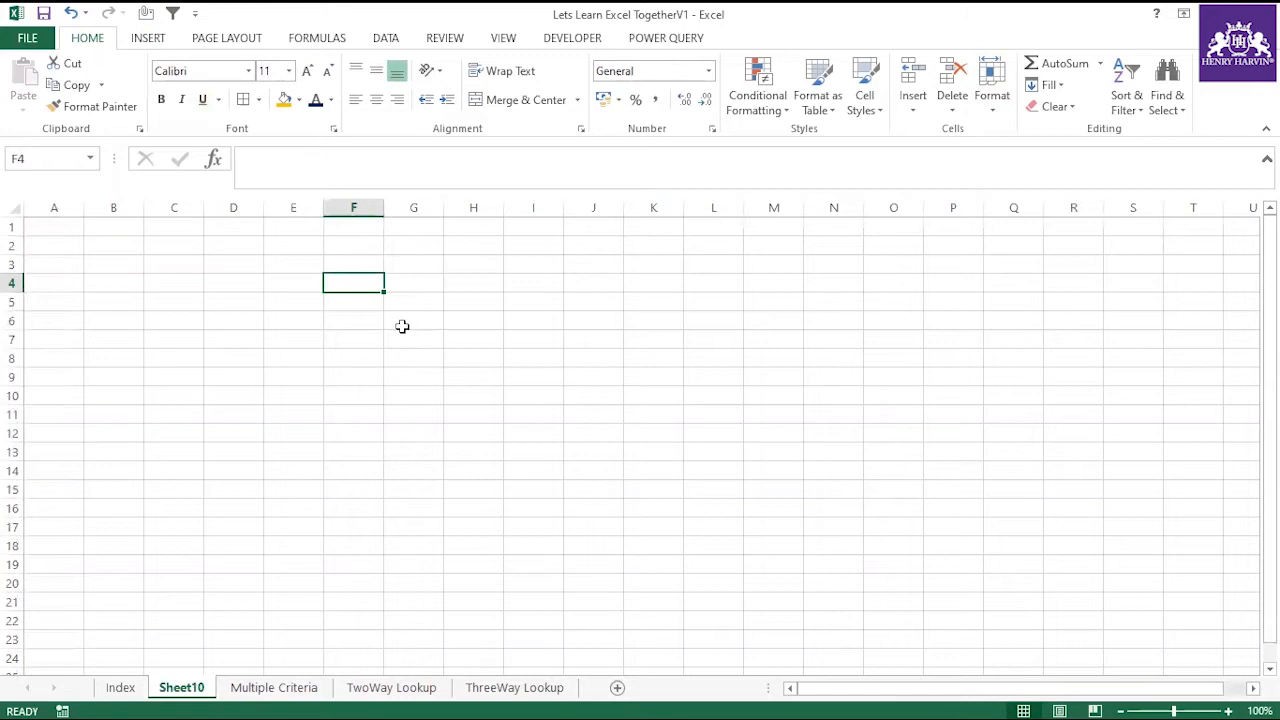
left_click(251, 690)
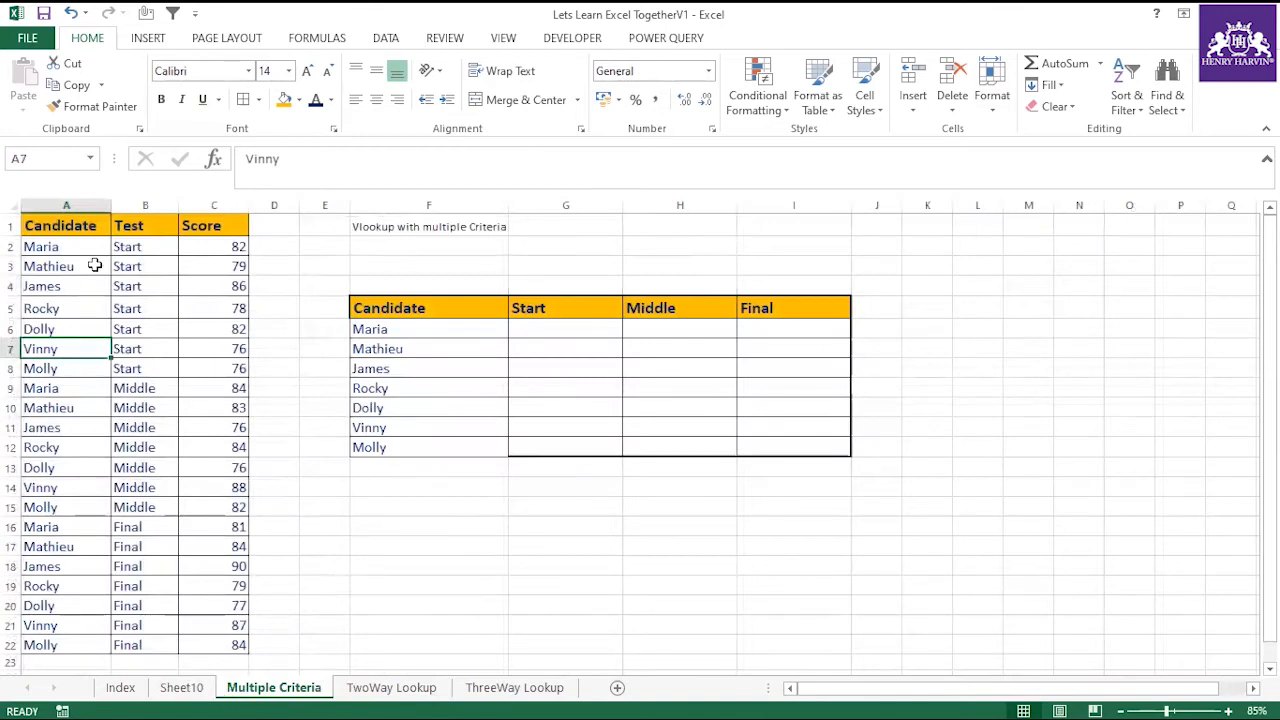
left_click_drag(69, 225, 216, 400)
key("ctrl+c")
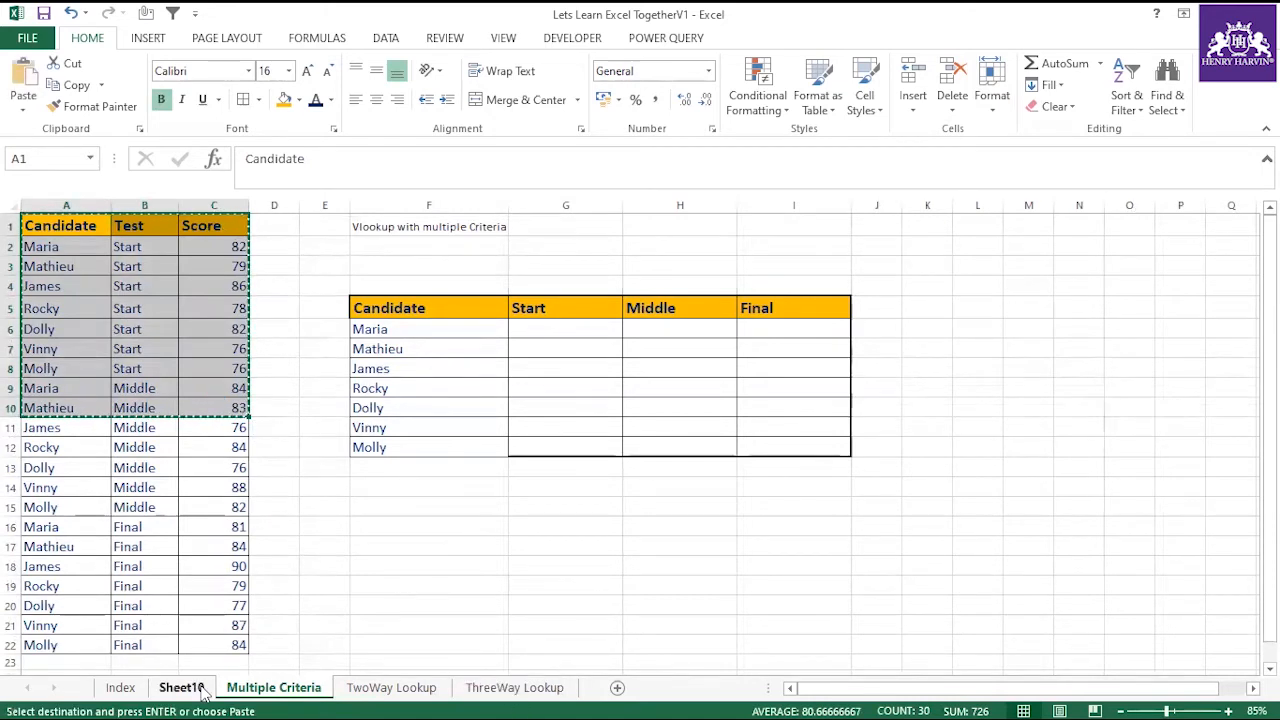
left_click(182, 688)
left_click(57, 228)
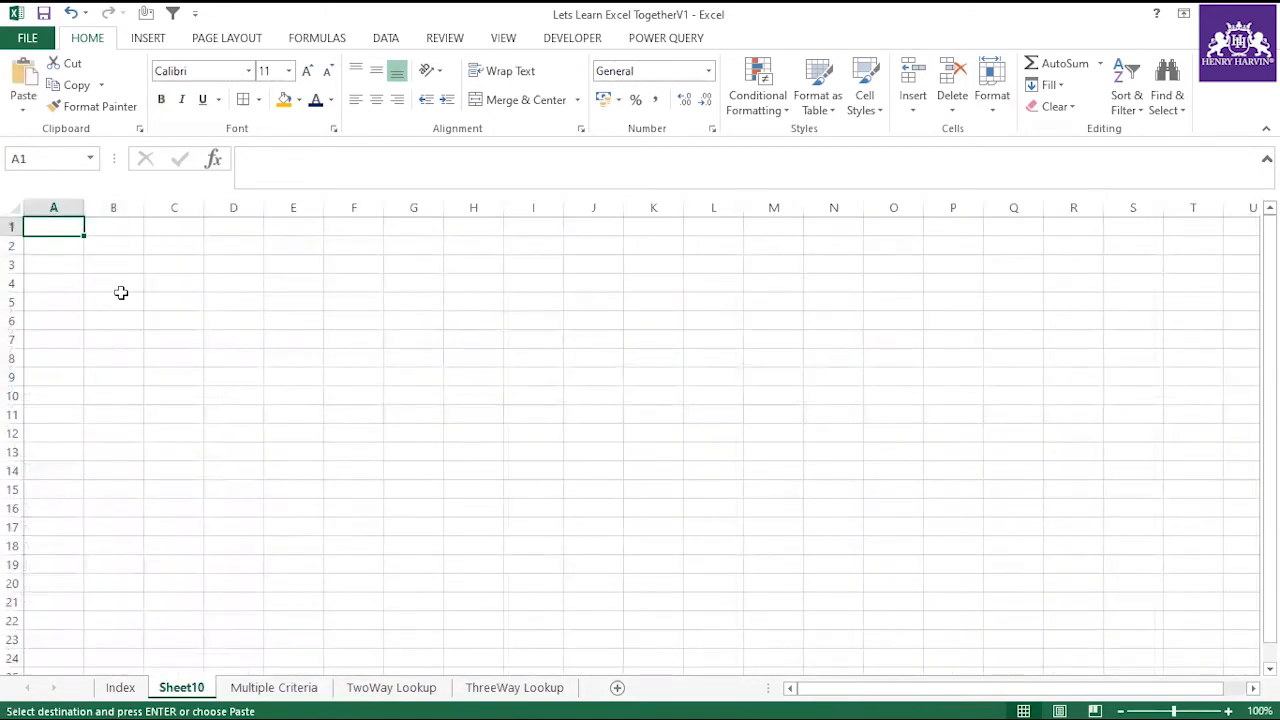
key("ctrl+v")
Delete the Test column from the pasted table and autofit the widths of the Candidate and Score columns.
double_click(84, 207)
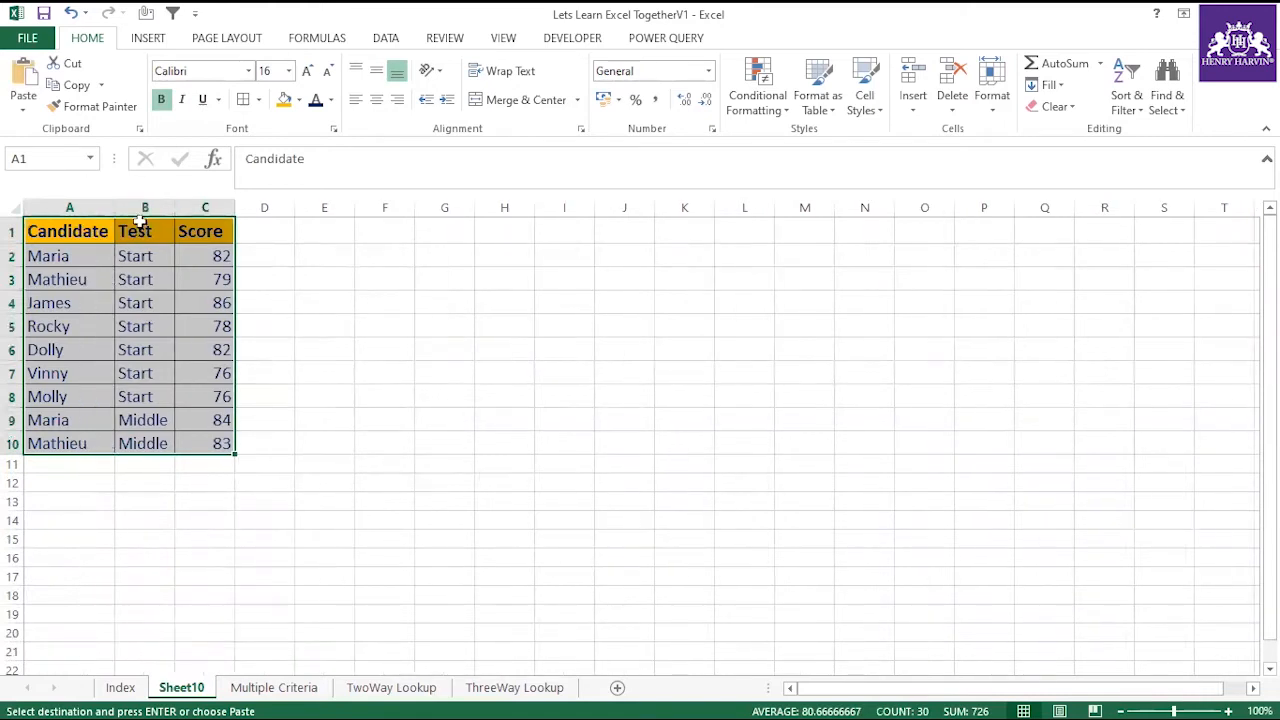
left_click(143, 207)
right_click(143, 208)
left_click(185, 366)
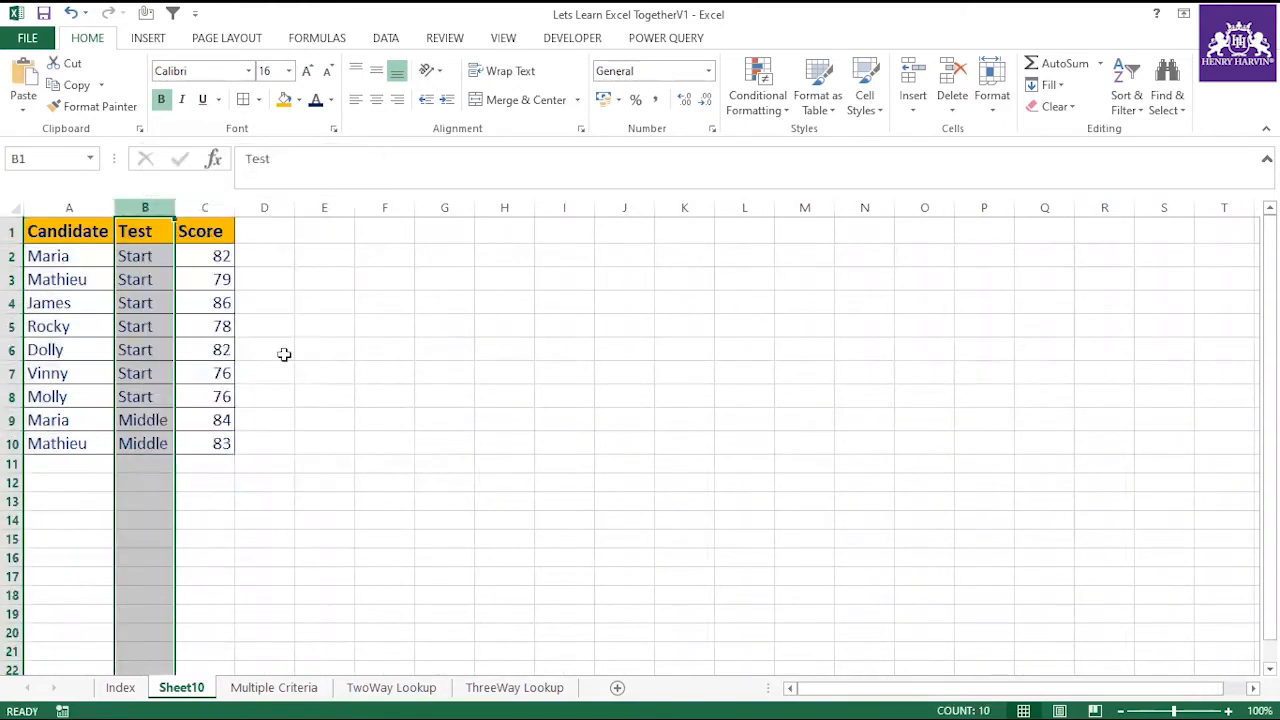
left_click(284, 354)
double_click(176, 208)
left_click(75, 229)
left_click_drag(75, 229, 100, 445)
left_click(157, 240)
left_click_drag(157, 240, 160, 449)
left_click(250, 370)
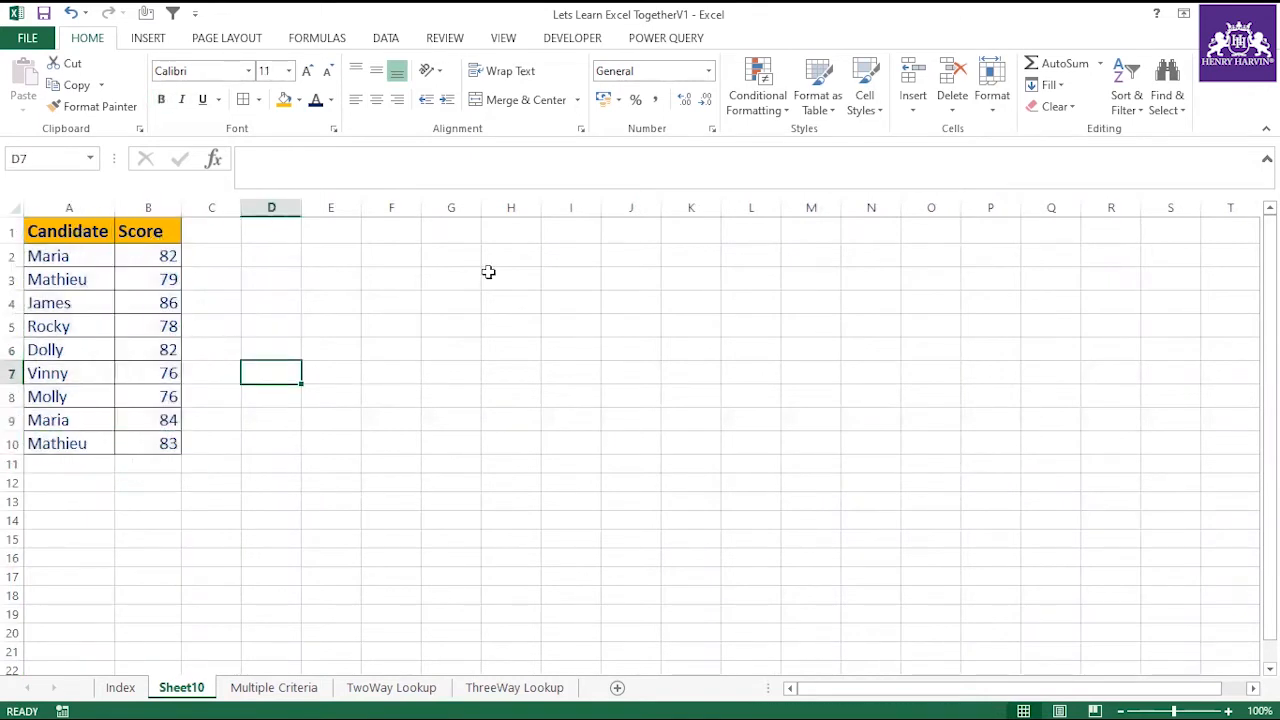
Enter the first candidate's name in G3 and start a VLOOKUP formula in H3 with G3 as the lookup value.
left_click(438, 285)
type("Maria")
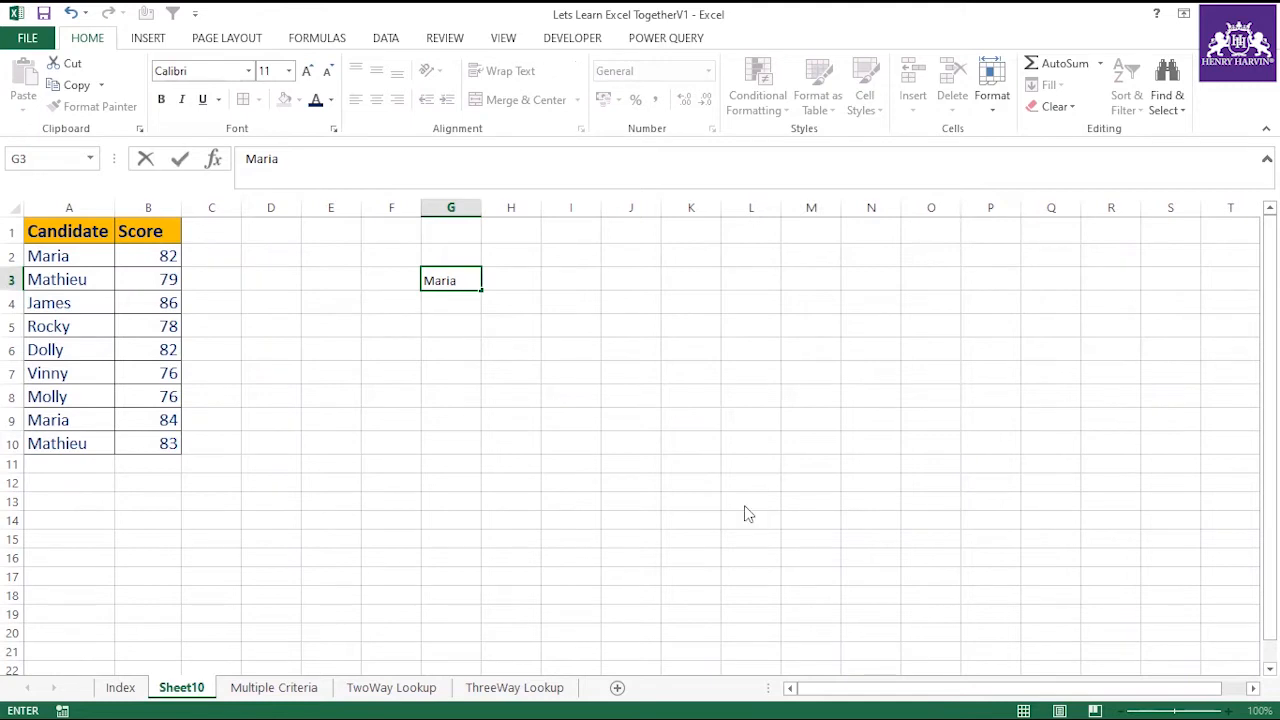
left_click(514, 281)
type("=vlo")
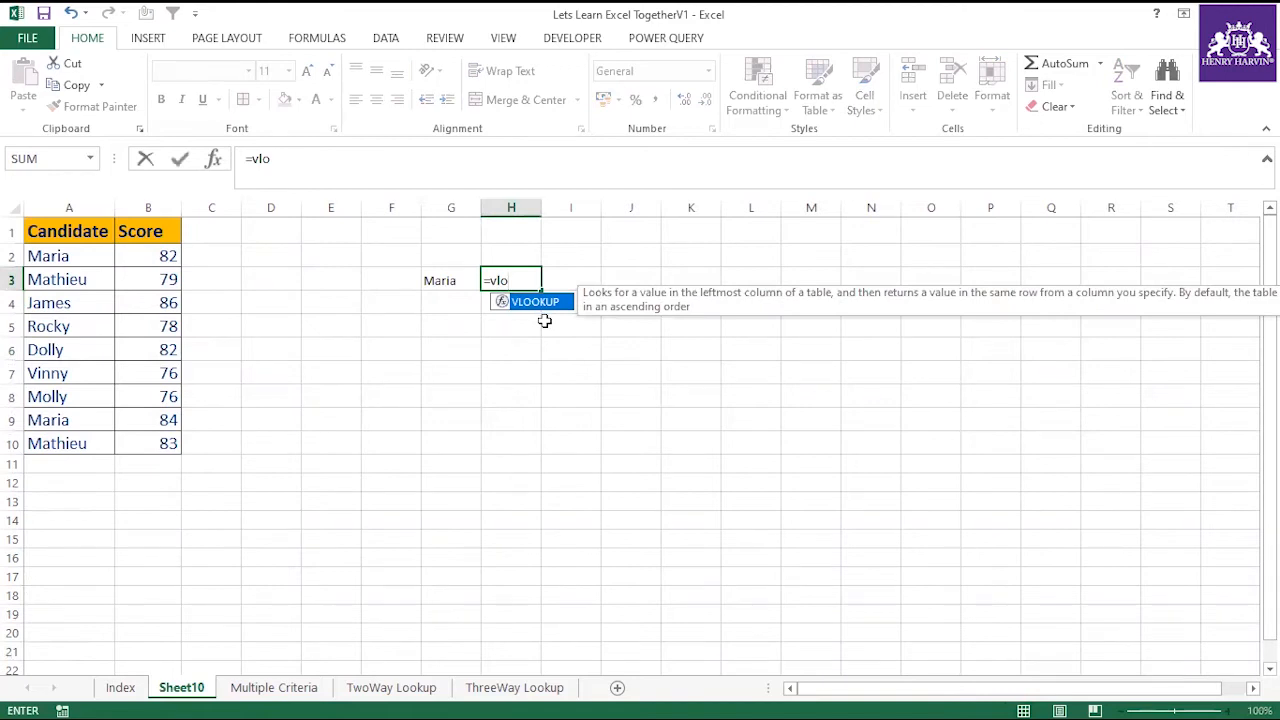
key("Tab")
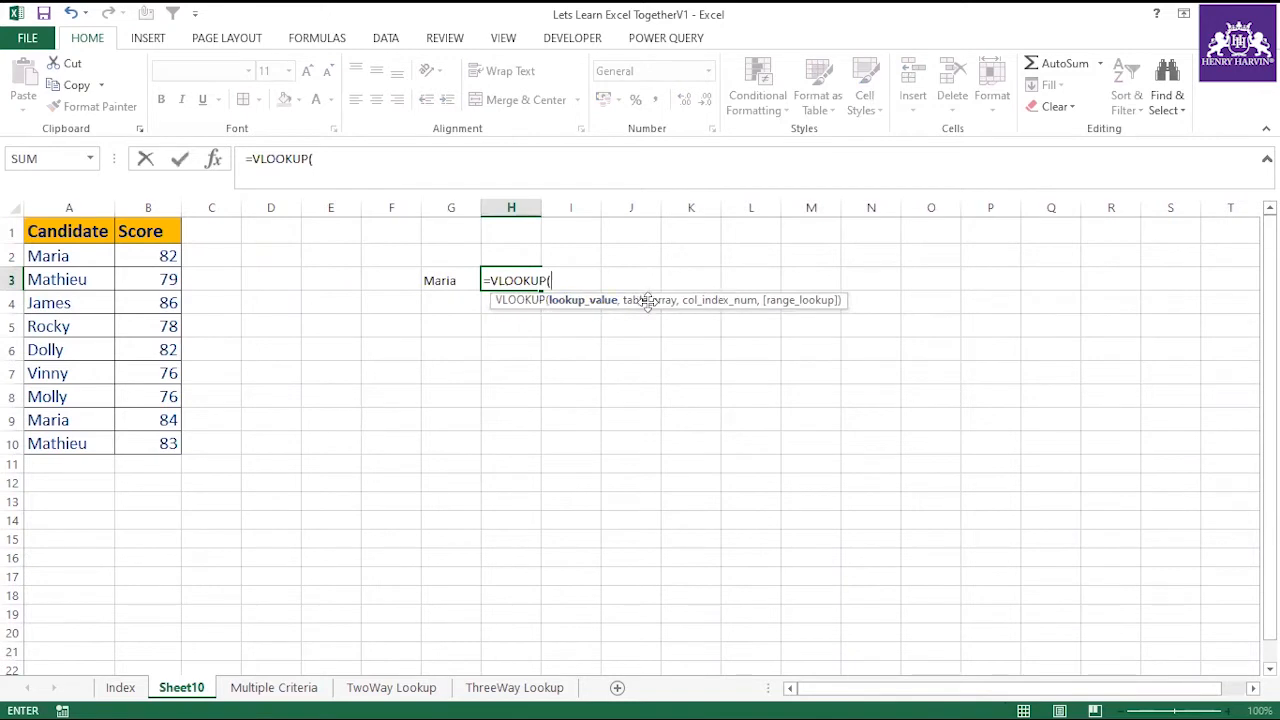
left_click(455, 279)
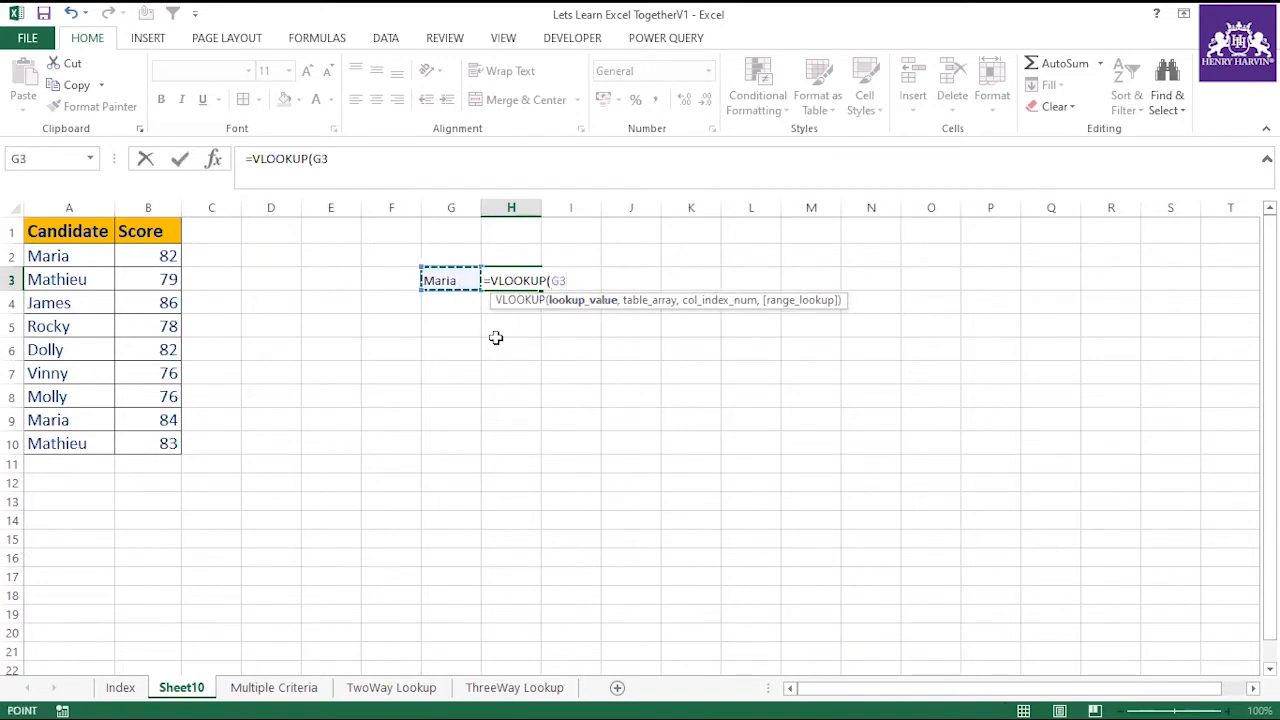
type(",")
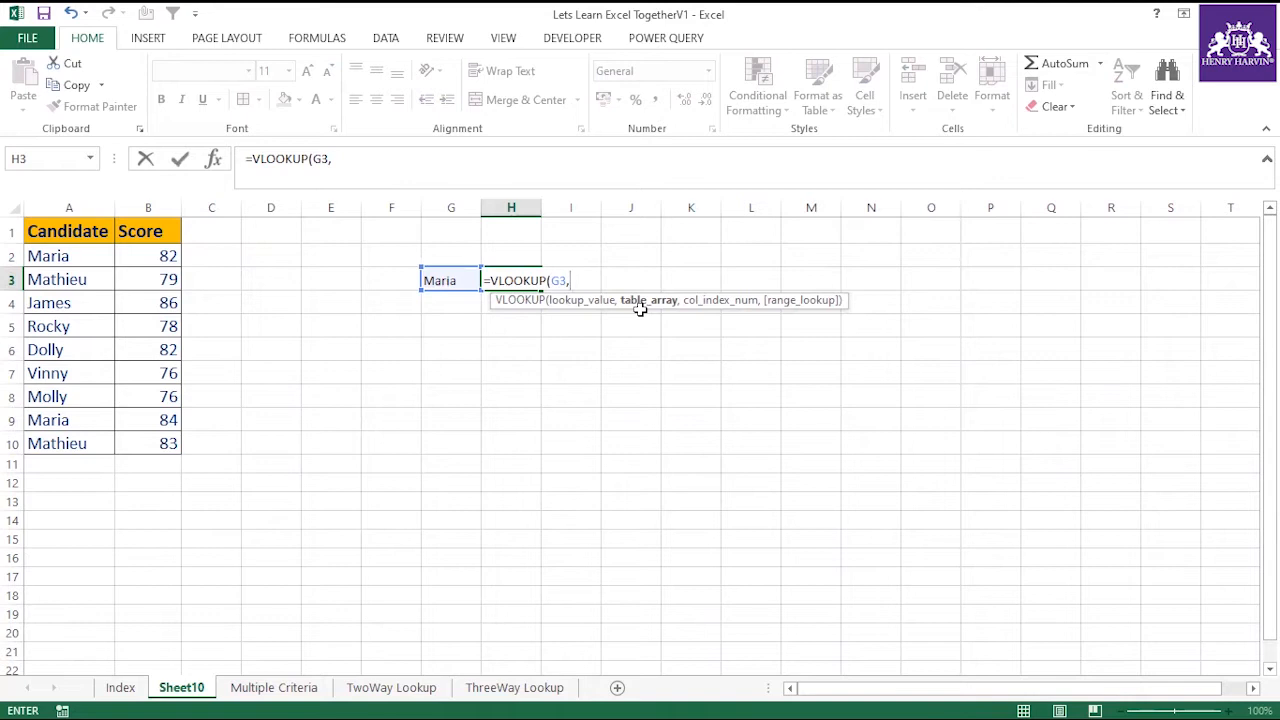
Set the VLOOKUP table array to the Candidate and Score table as the absolute reference $A$1:$B$10.
left_click_drag(37, 231, 148, 438)
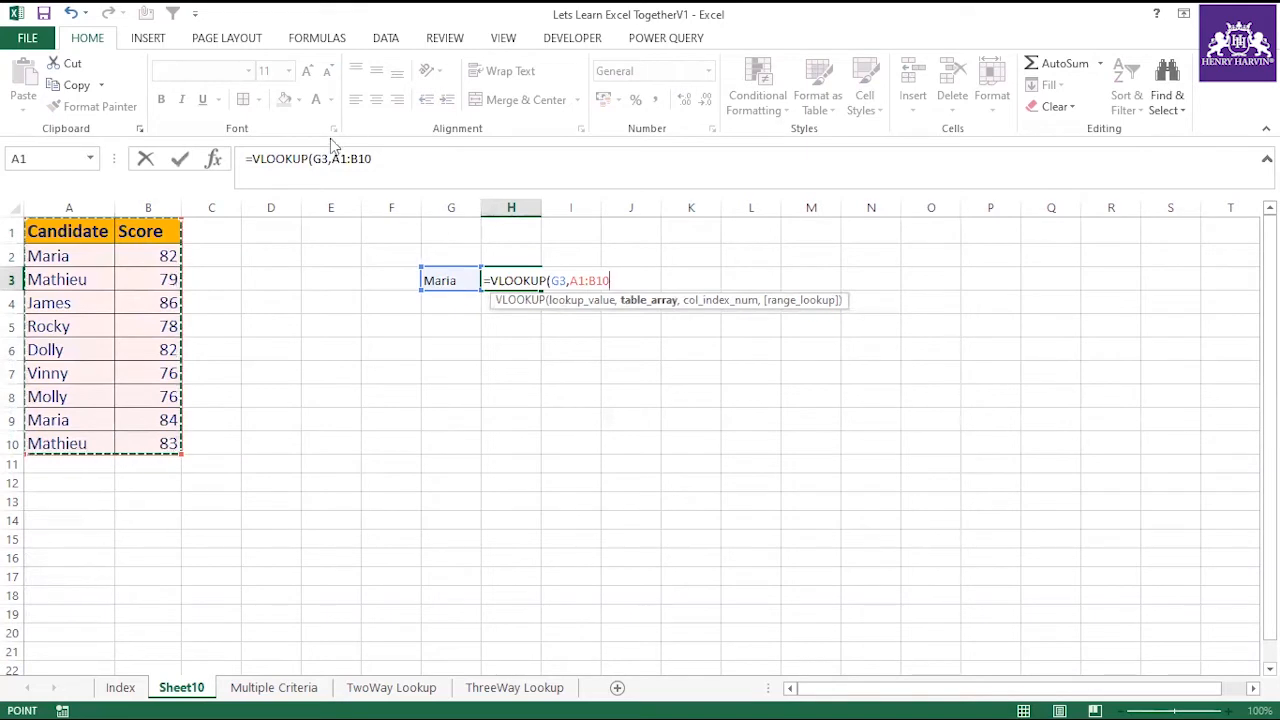
left_click_drag(332, 160, 374, 160)
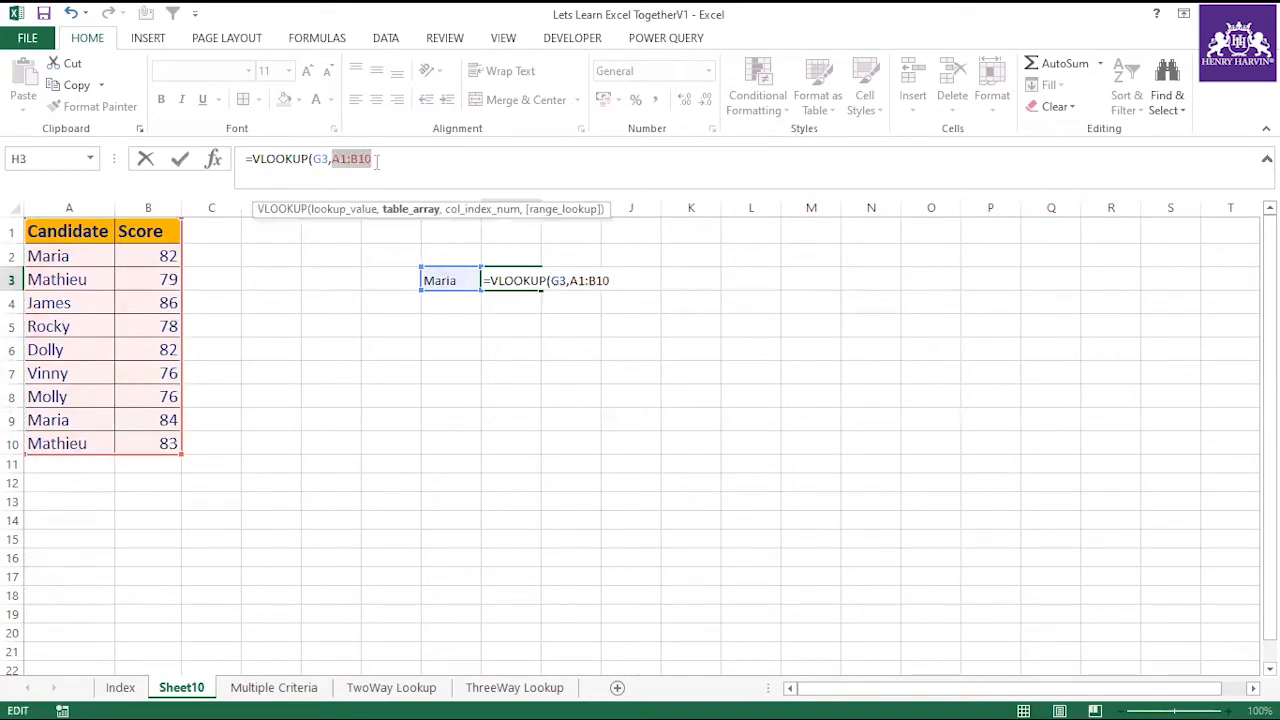
key("F4")
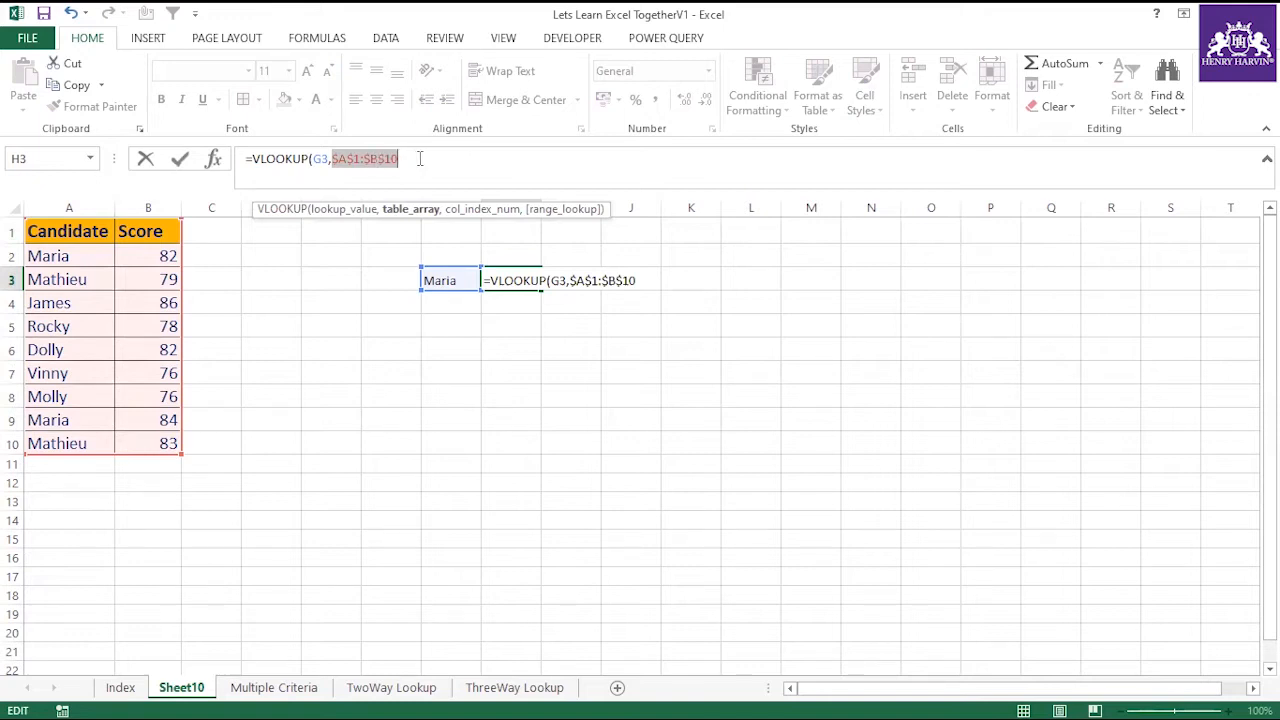
left_click(420, 158)
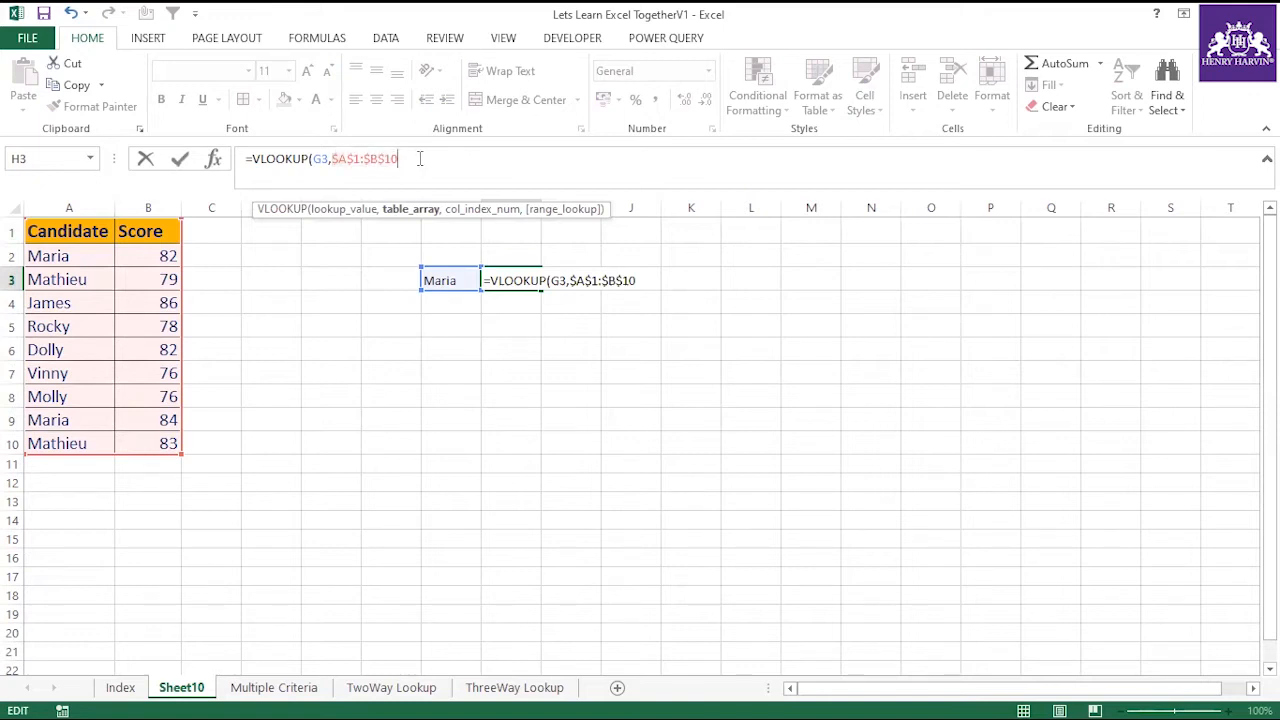
Complete the VLOOKUP formula in H3 with column index 2 and range lookup 0 for an exact match.
type(",2")
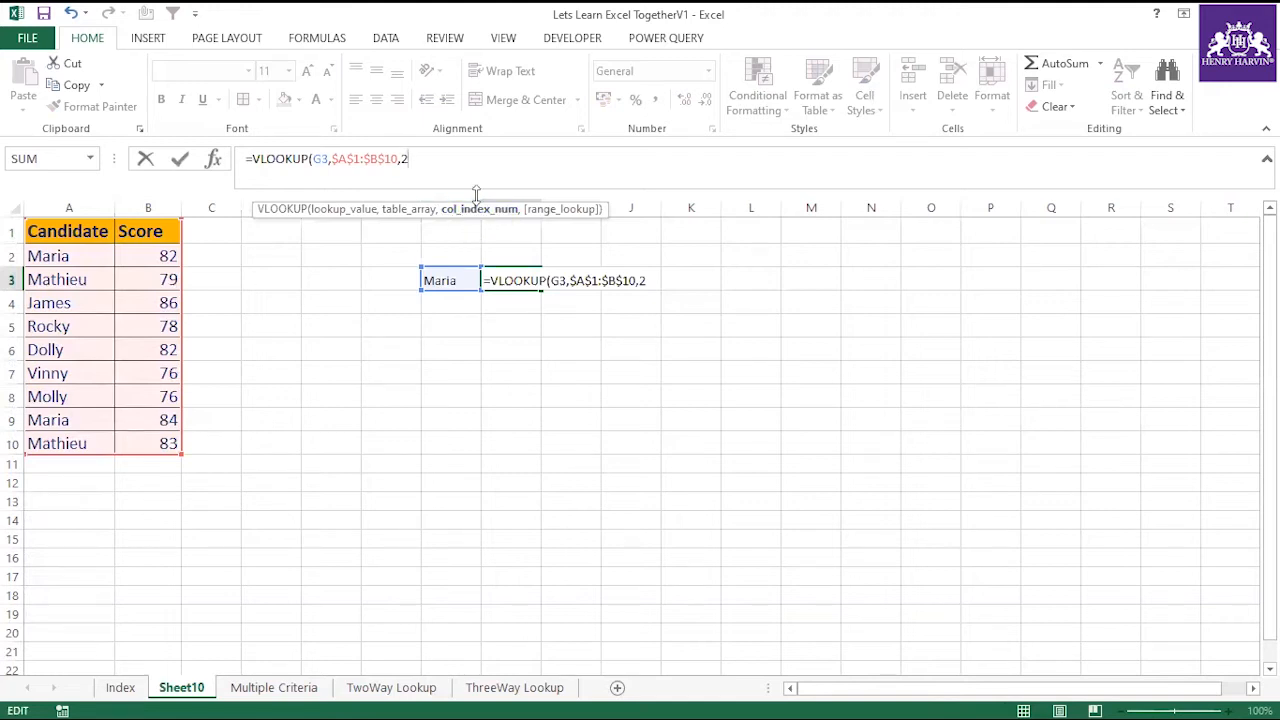
type(",")
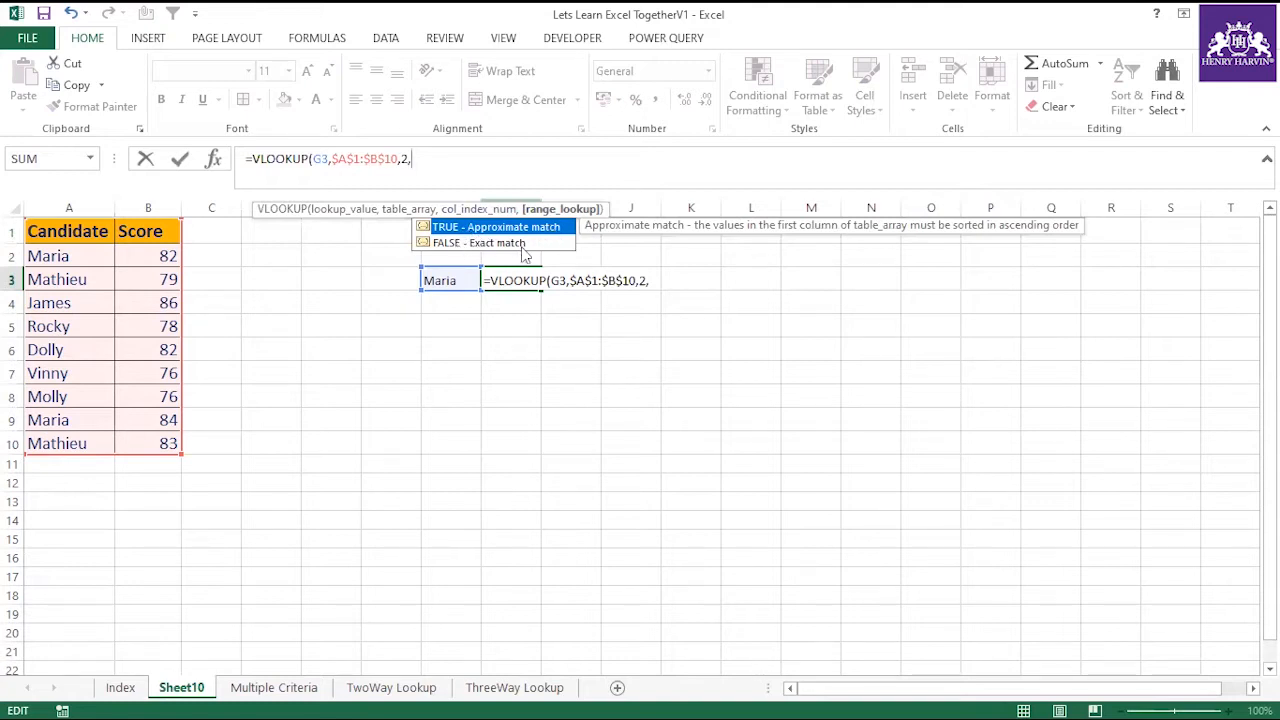
type("0)")
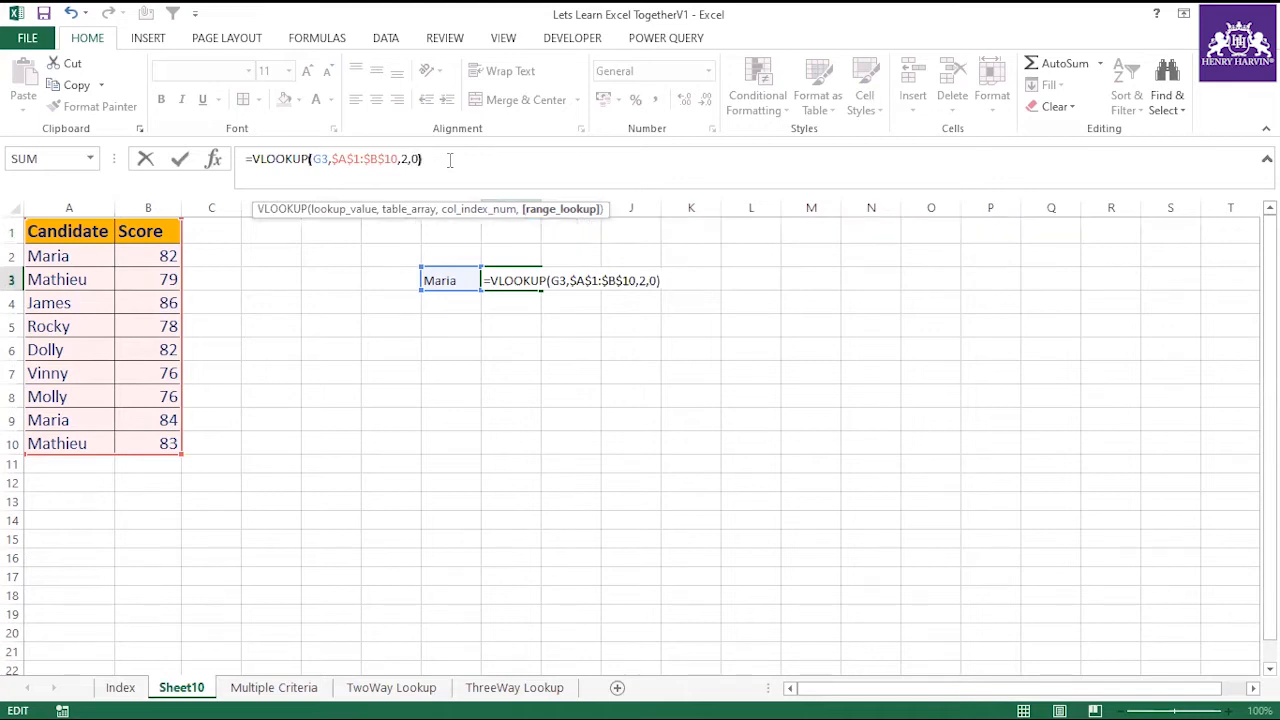
key("Return")
left_click(487, 280)
key("Left")
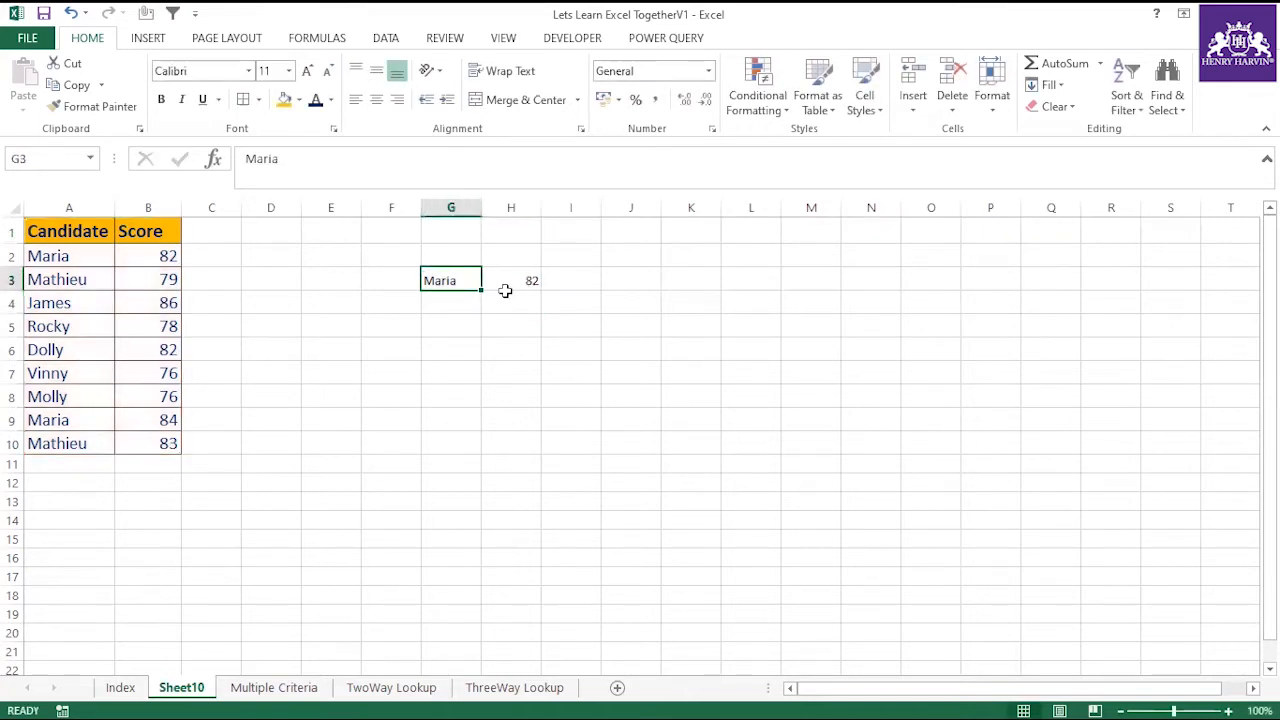
key("Right")
key("Left")
key("Right")
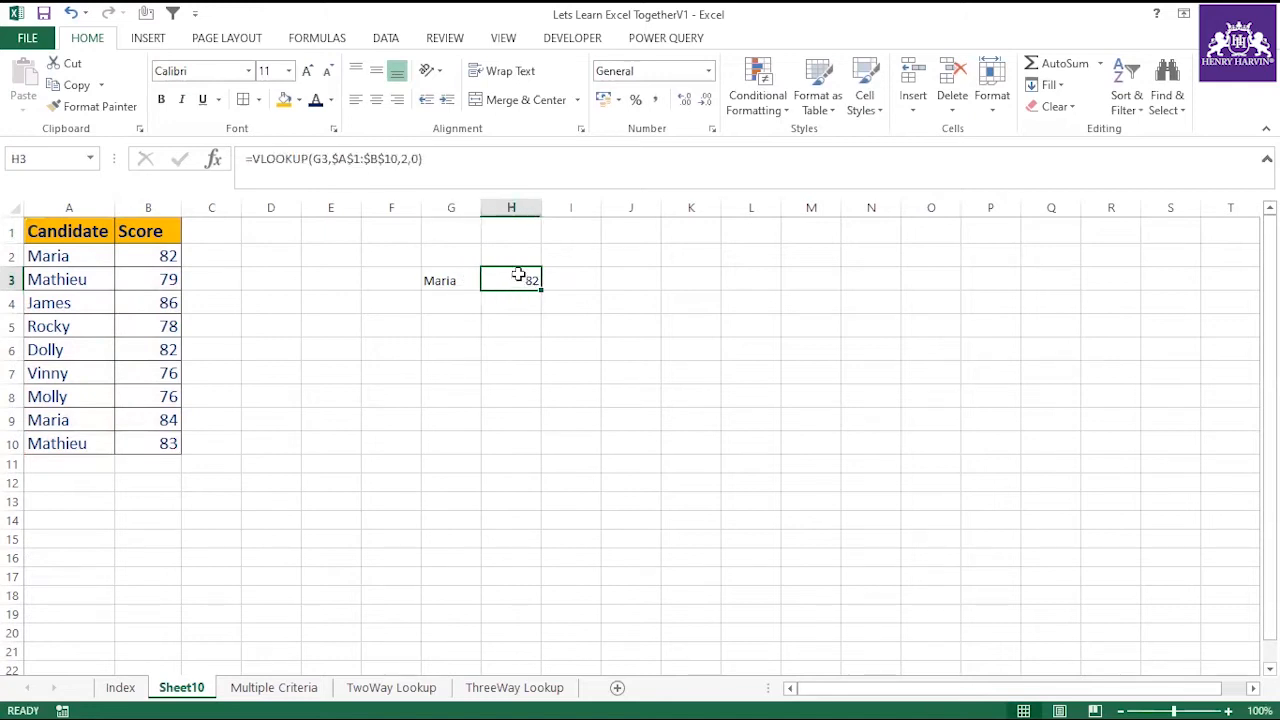
Enter the candidate name from A6 in G4 and fill the VLOOKUP formula from H3 down to H4.
left_click(455, 299)
type("Dolly")
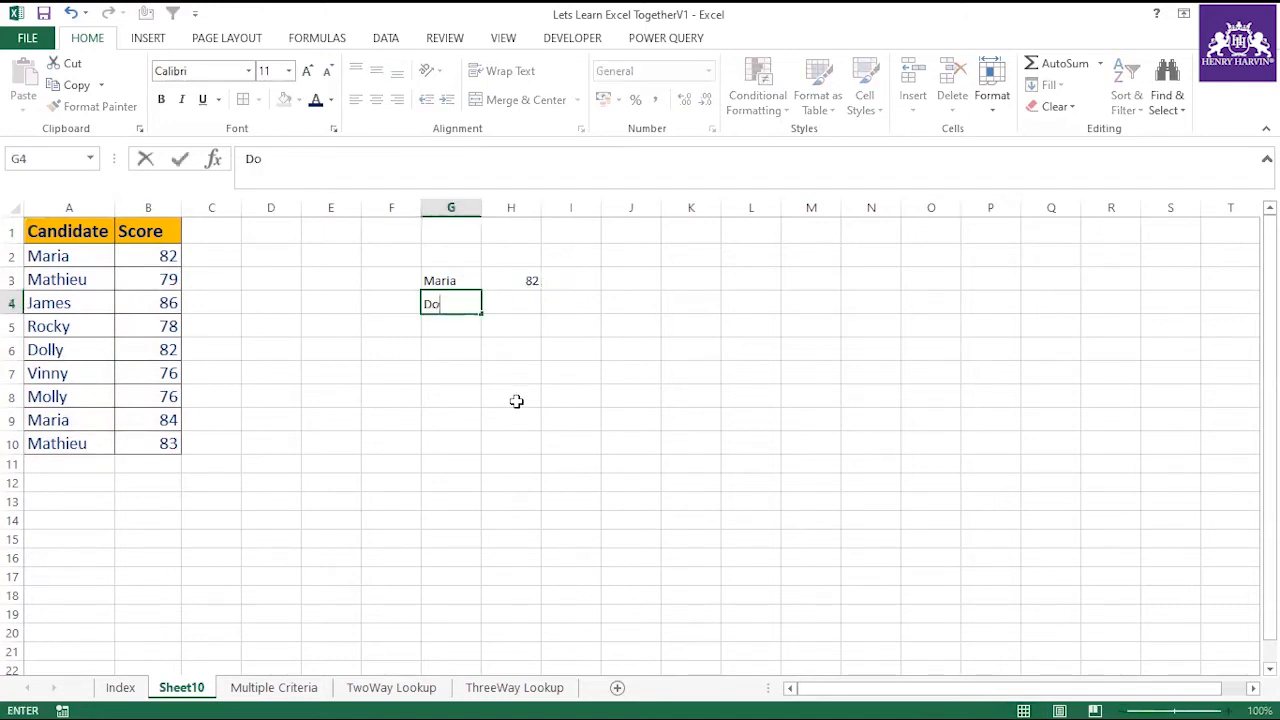
left_click(516, 280)
left_click_drag(541, 287, 543, 312)
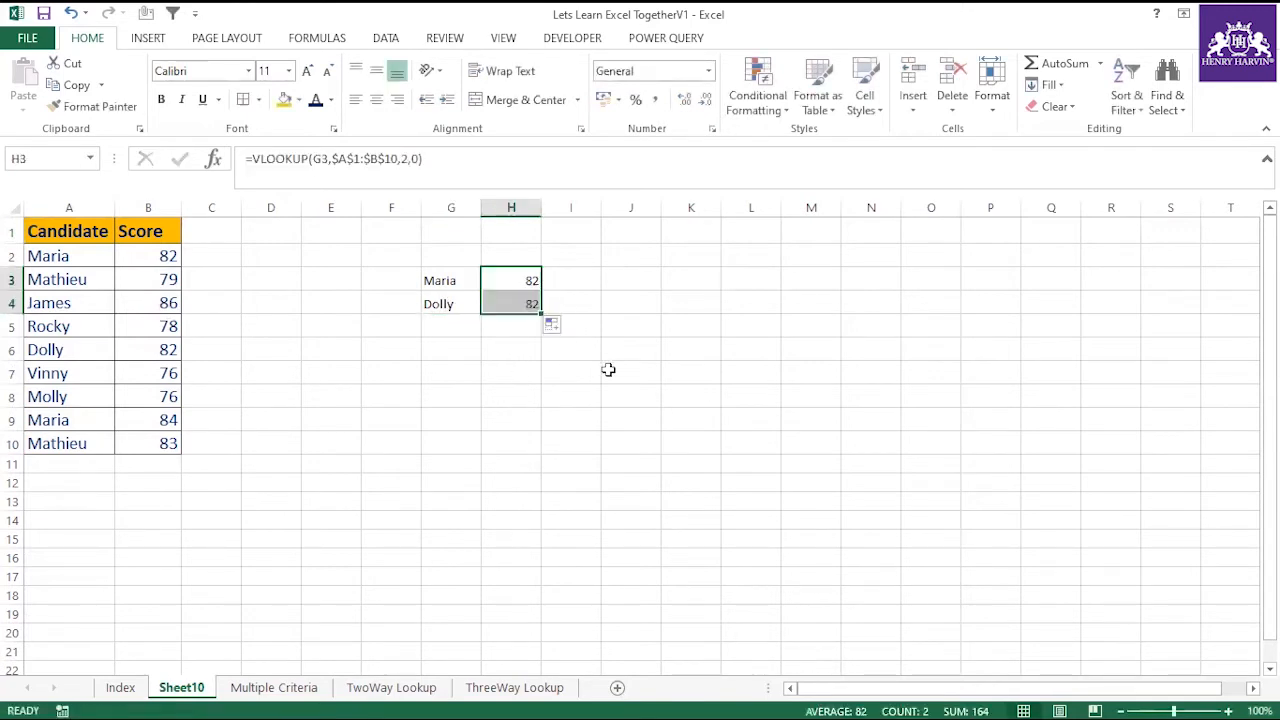
left_click(548, 371)
left_click(512, 305)
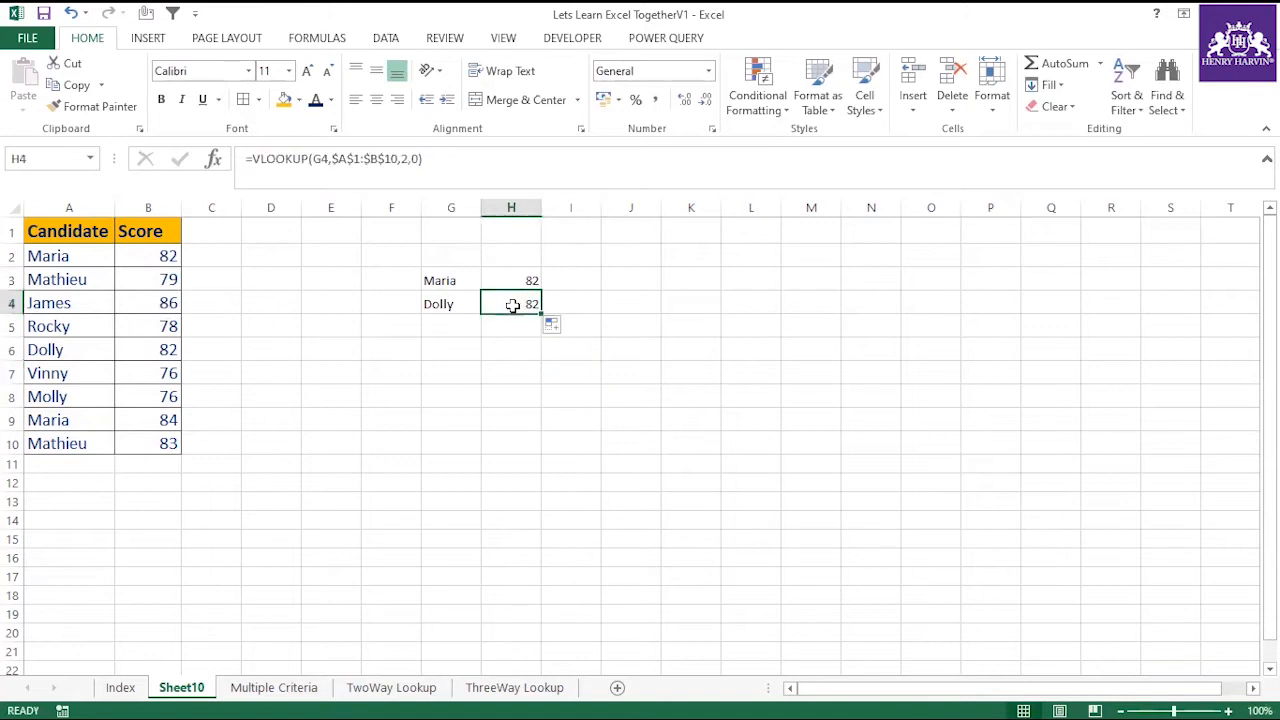
Set the candidate score in B6 to 45 and check the lookup results in H3 and H4.
left_click(84, 350)
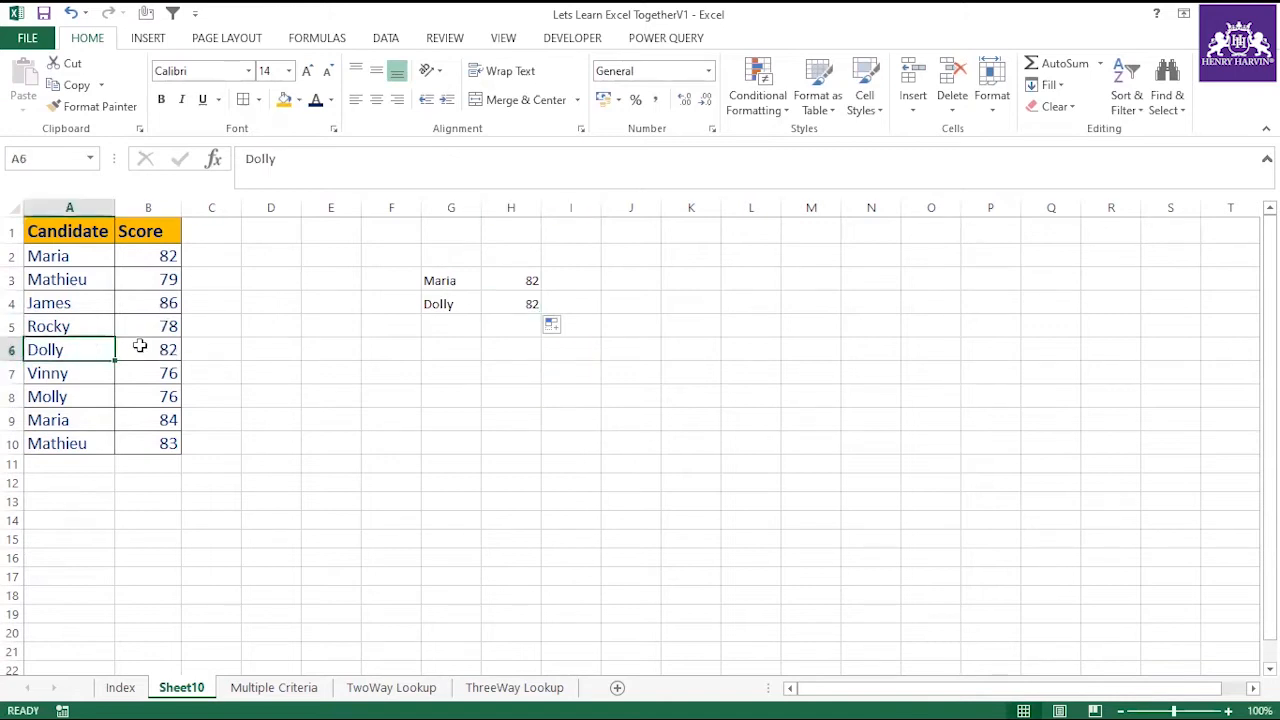
left_click(140, 346)
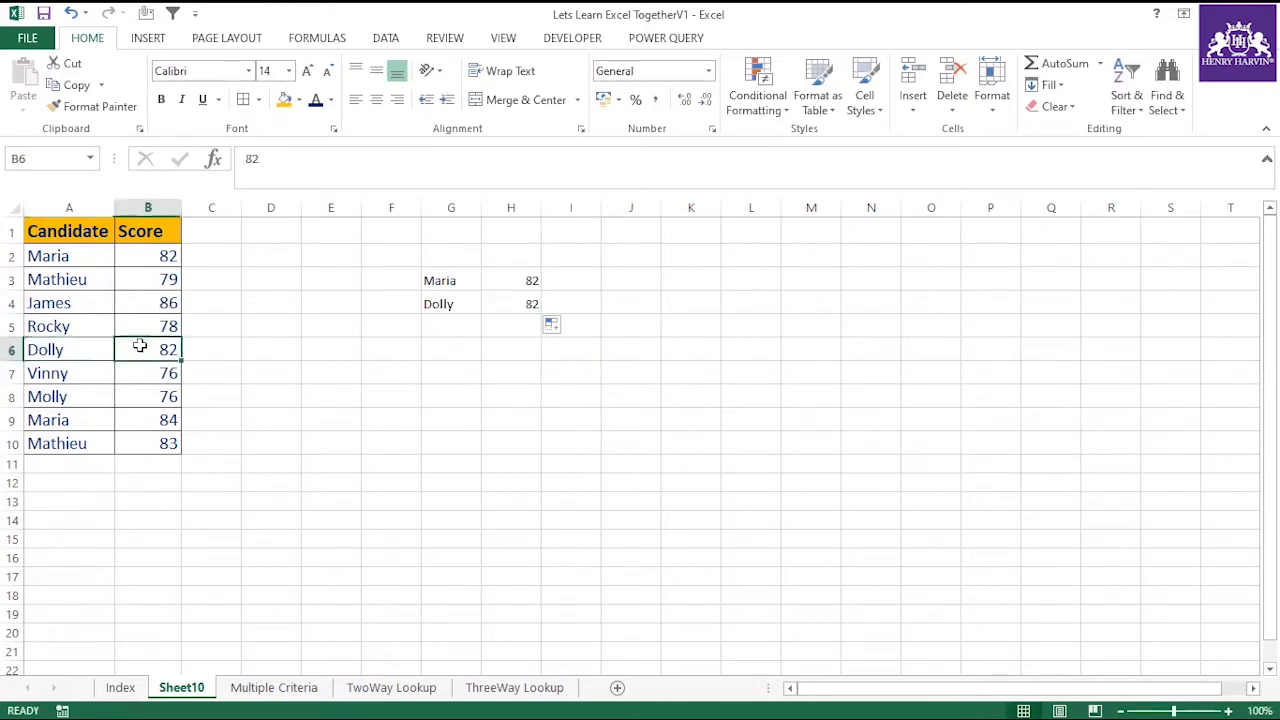
left_click(258, 370)
left_click(162, 350)
type("45")
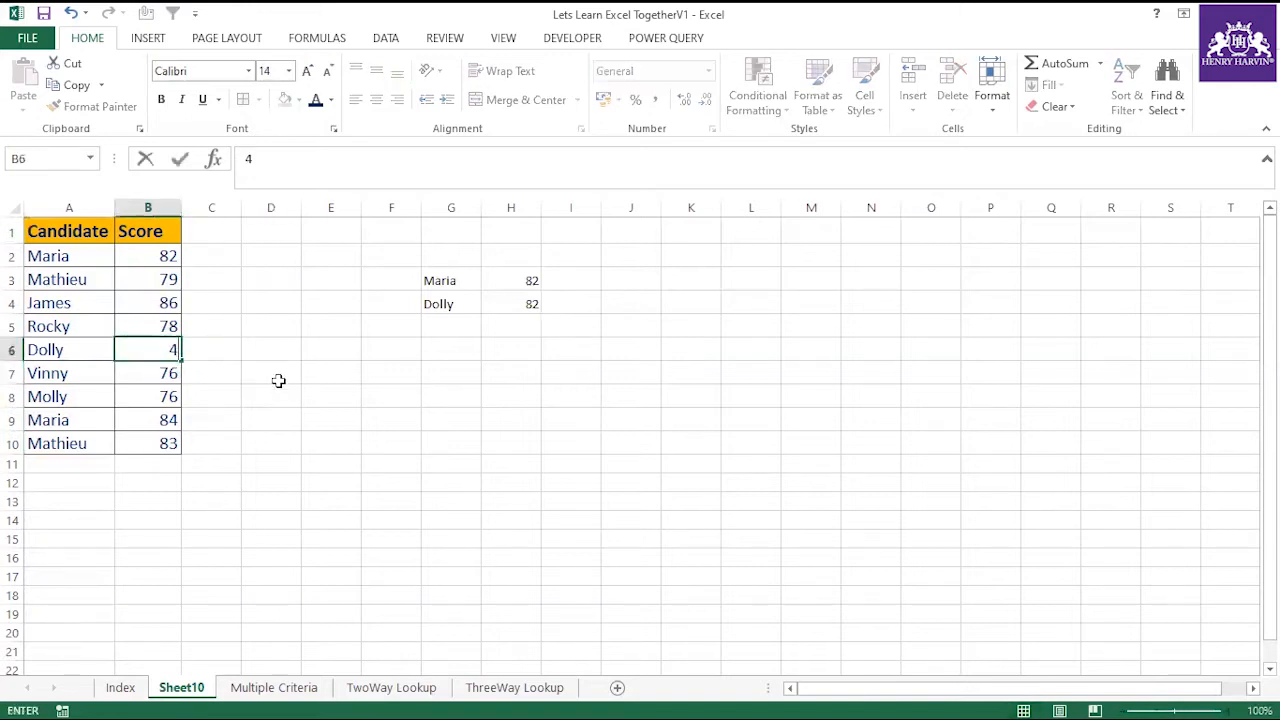
left_click(272, 392)
left_click(509, 305)
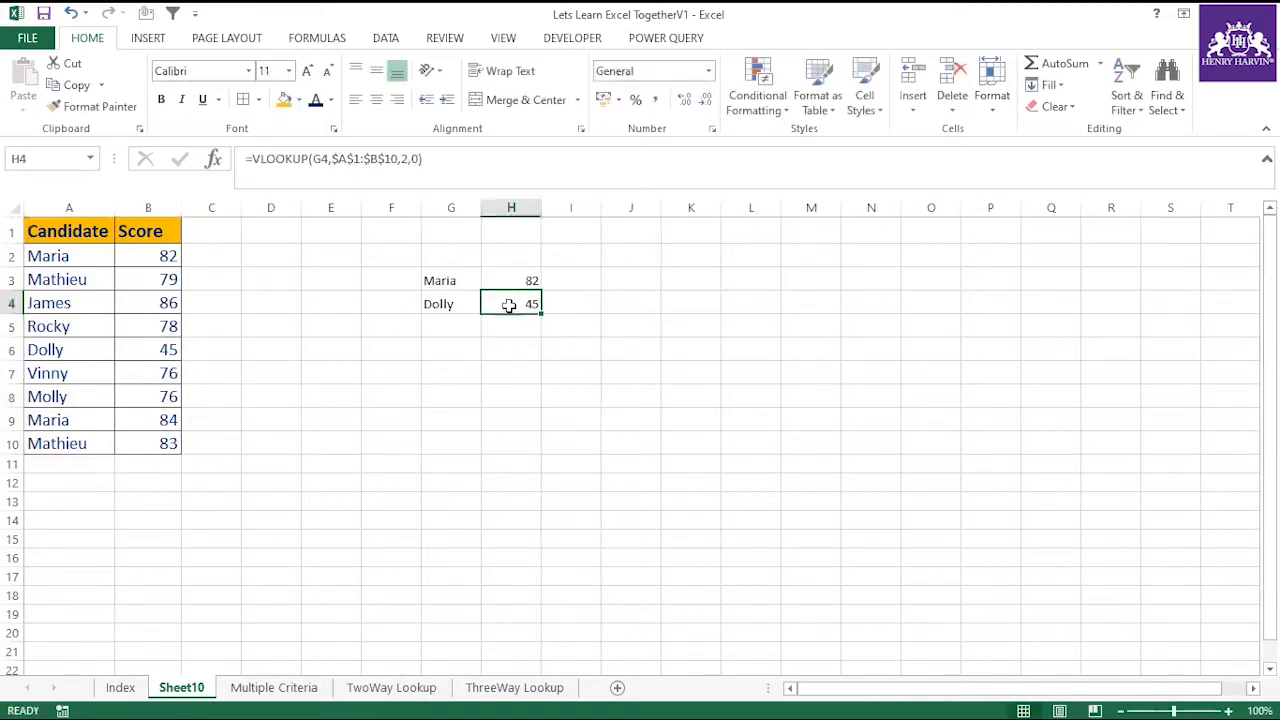
left_click(513, 281)
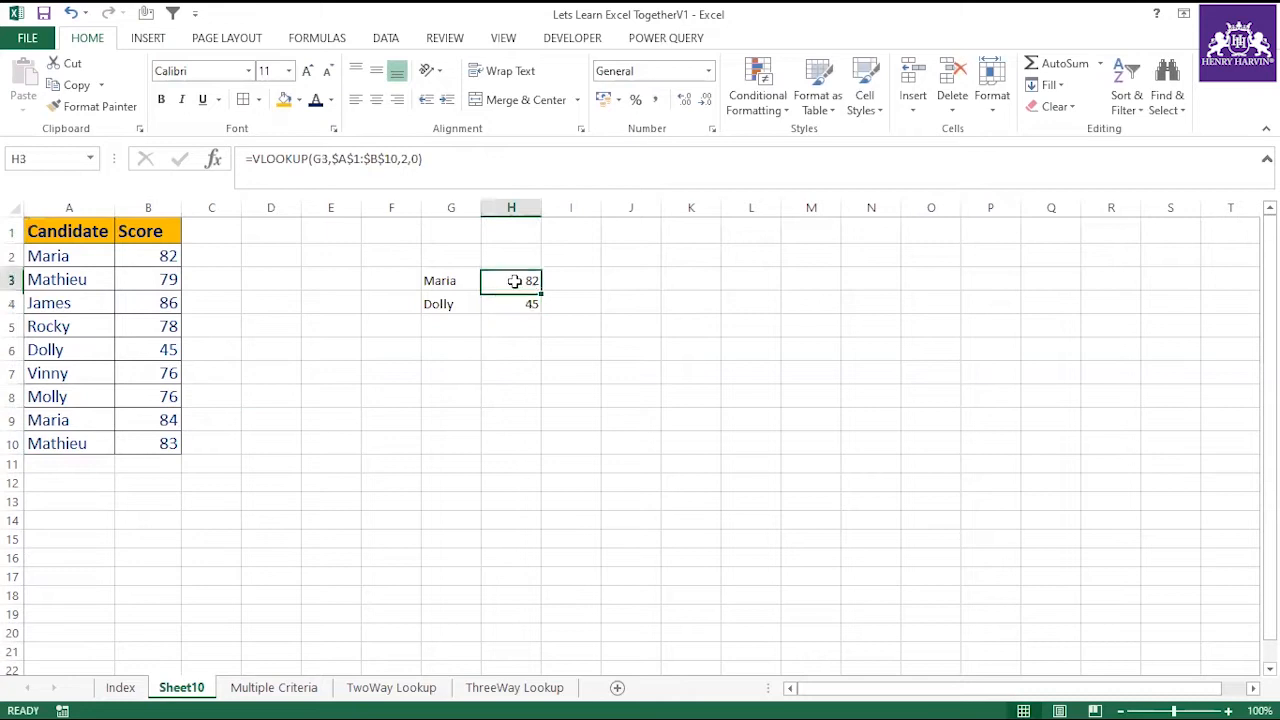
left_click(454, 281)
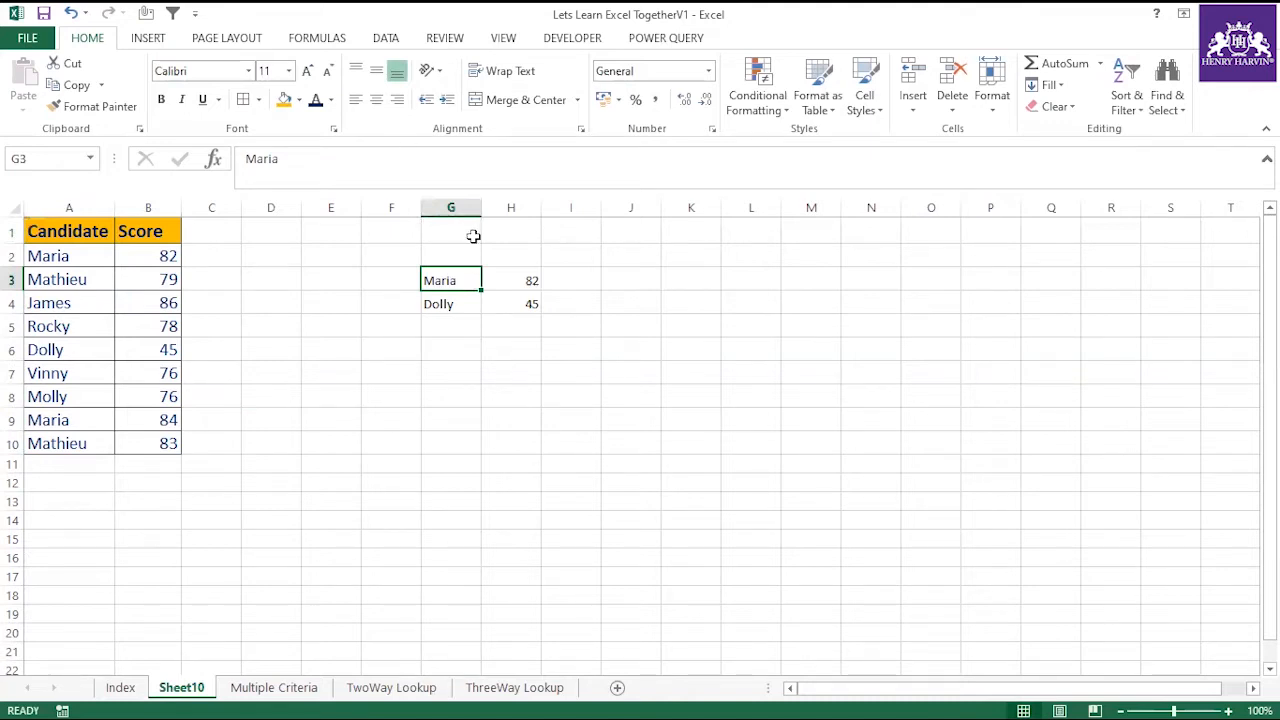
With the contents of G4 selected, toggle the formula bar's expansion several times, enlarge it, and shrink it to a single line.
left_click(455, 304)
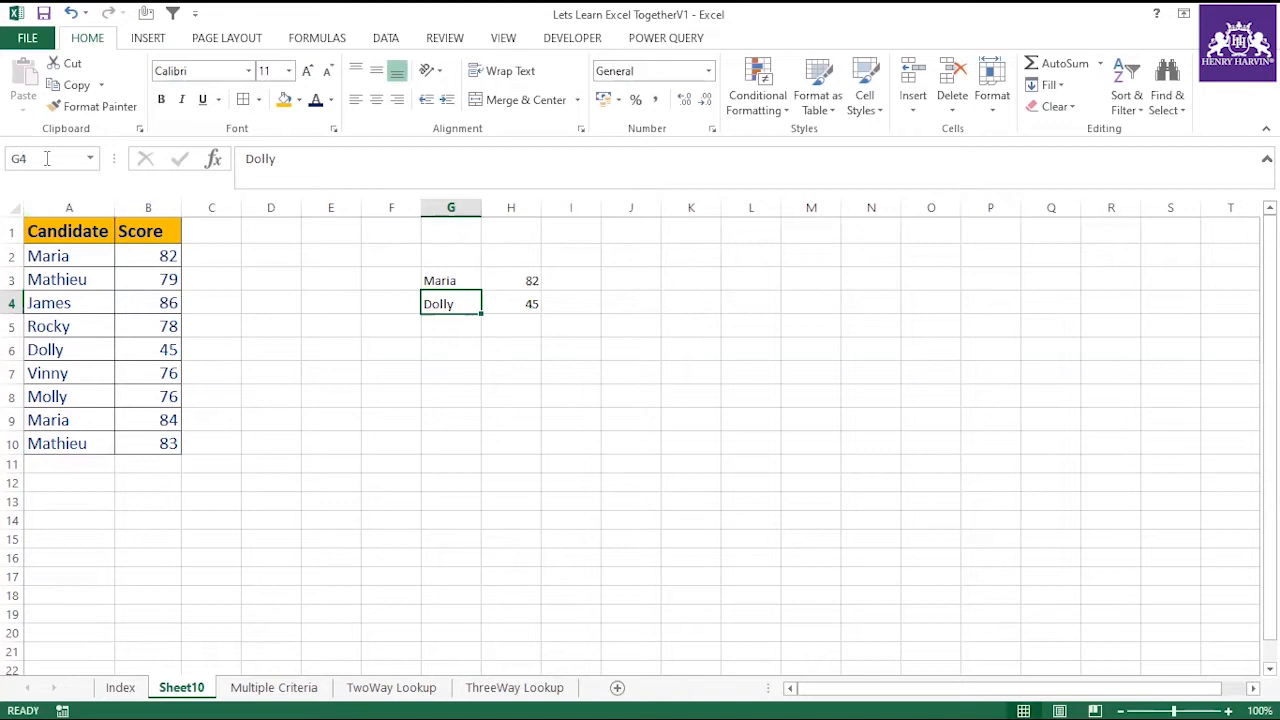
mouse_move(247, 158)
left_mouse_down()
mouse_move(1015, 167)
mouse_move(473, 206)
mouse_move(251, 168)
left_mouse_up()
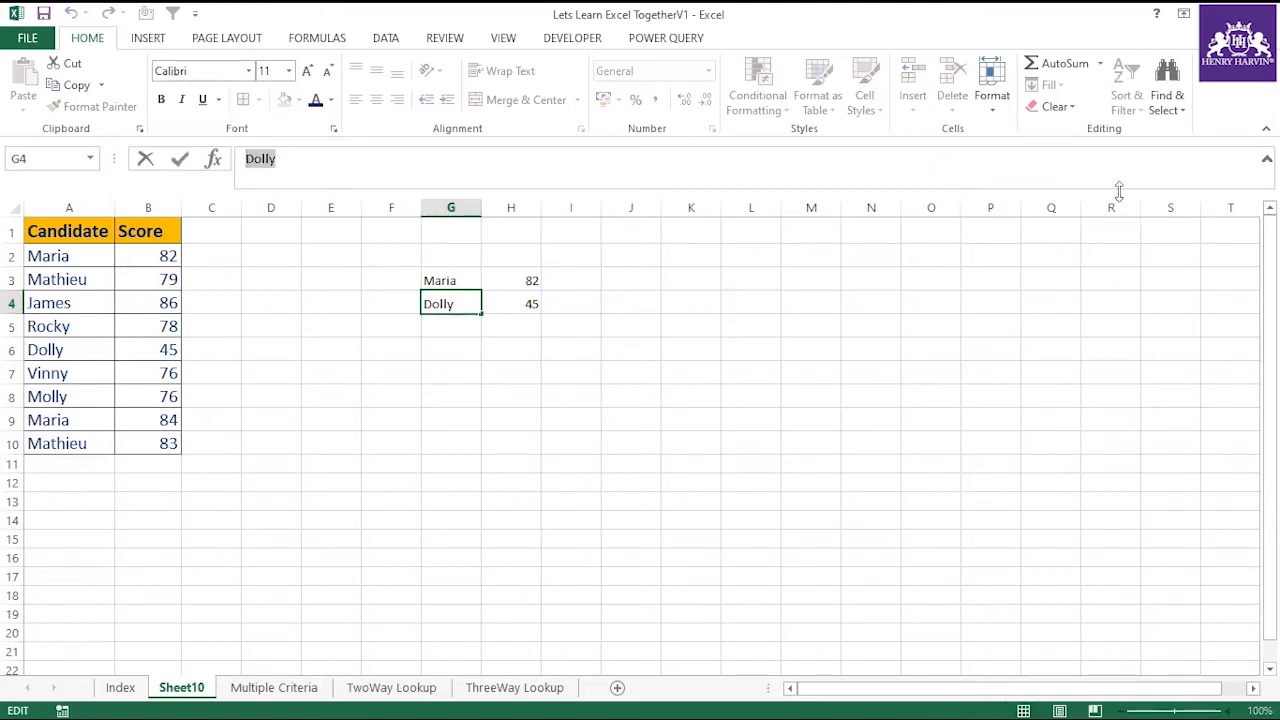
key("ctrl+shift+u")
key("ctrl+shift+u")
key("ctrl+shift+u")
key("ctrl+shift+u")
left_click_drag(1113, 188, 1049, 652)
left_click_drag(1029, 294, 1014, 141)
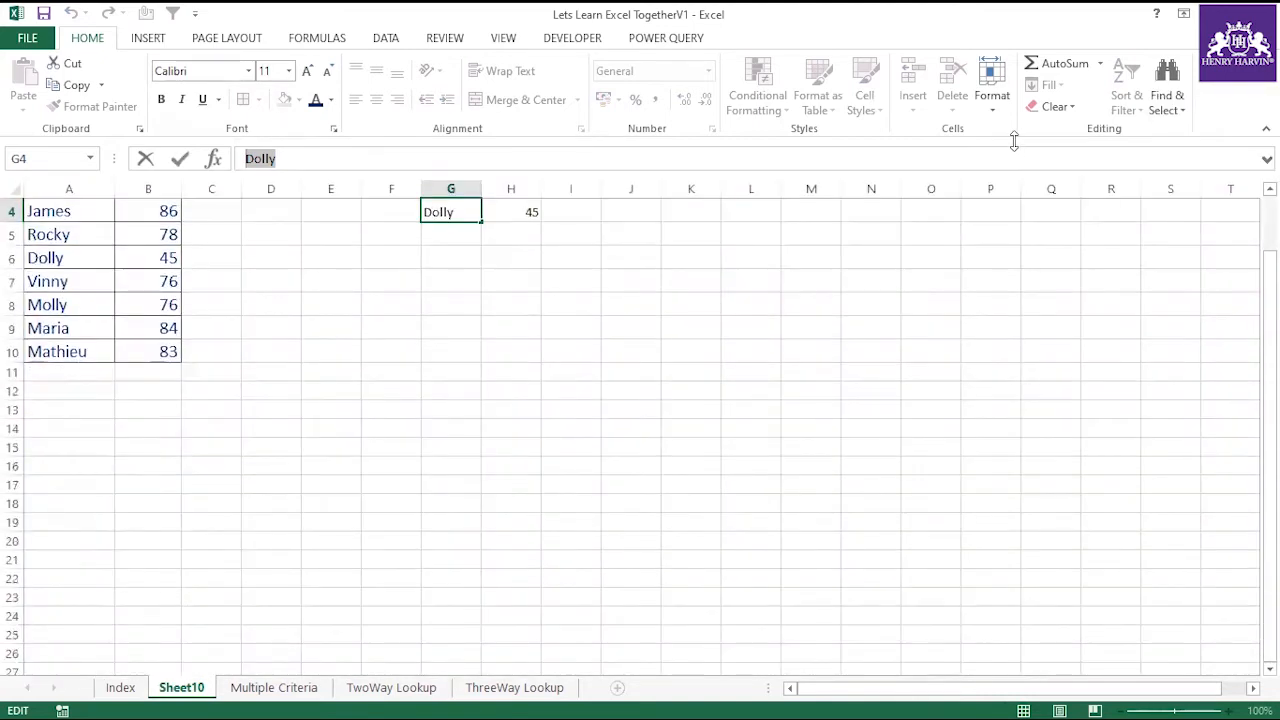
Review the lookup names and VLOOKUP cells in G3:H4, and clear the contents of G3:I4.
left_click(537, 266)
scroll(537, 297, "up", 1)
left_click(460, 263)
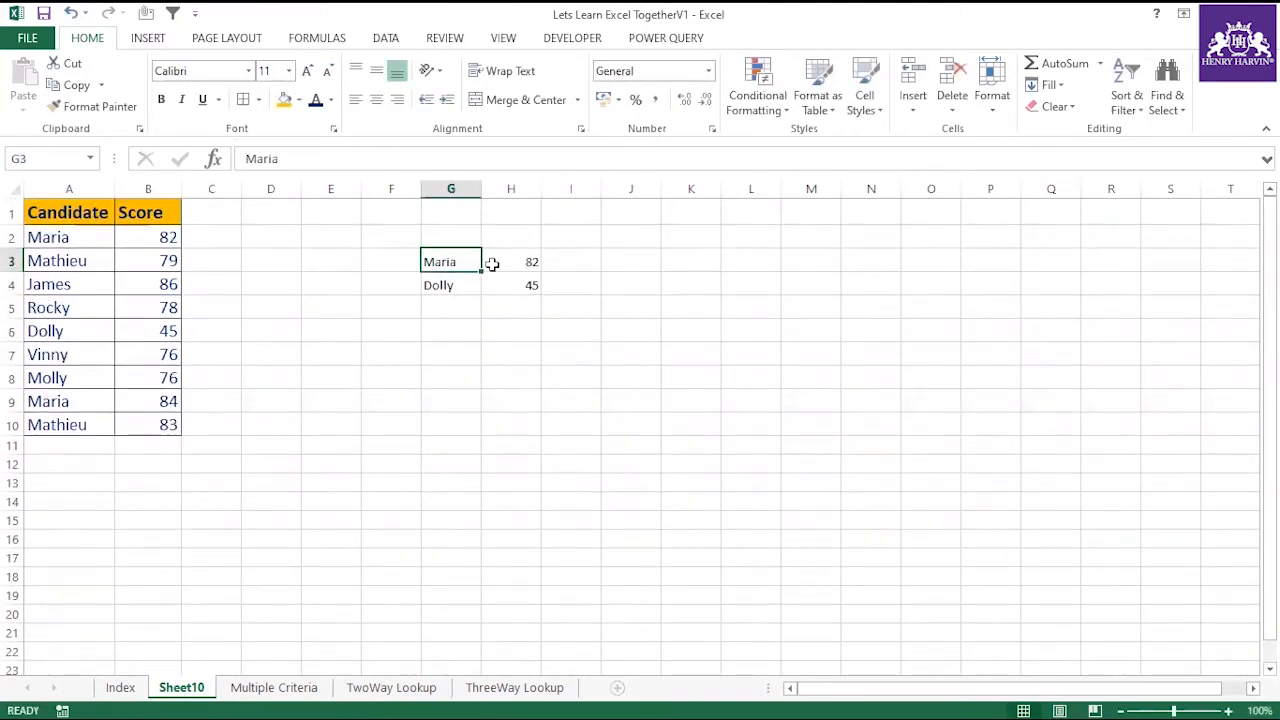
left_click(497, 262)
left_click(488, 284)
left_click(476, 285)
left_click(537, 285)
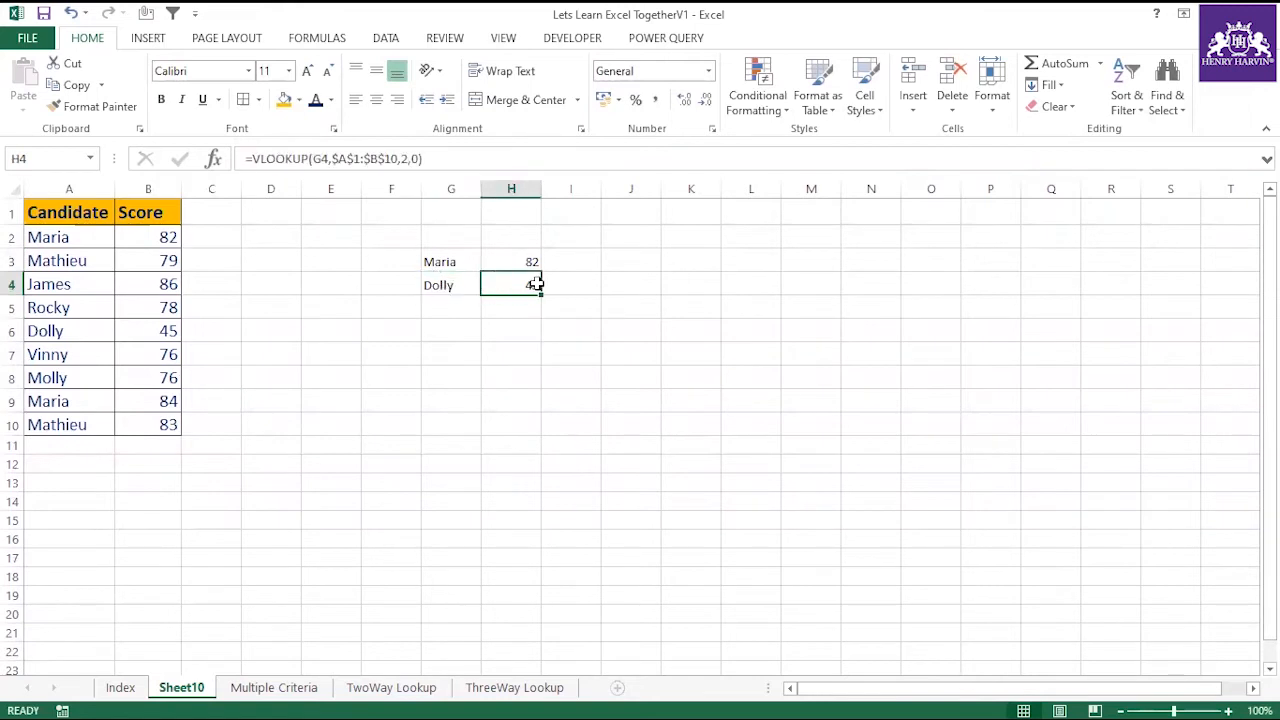
left_click_drag(424, 259, 557, 286)
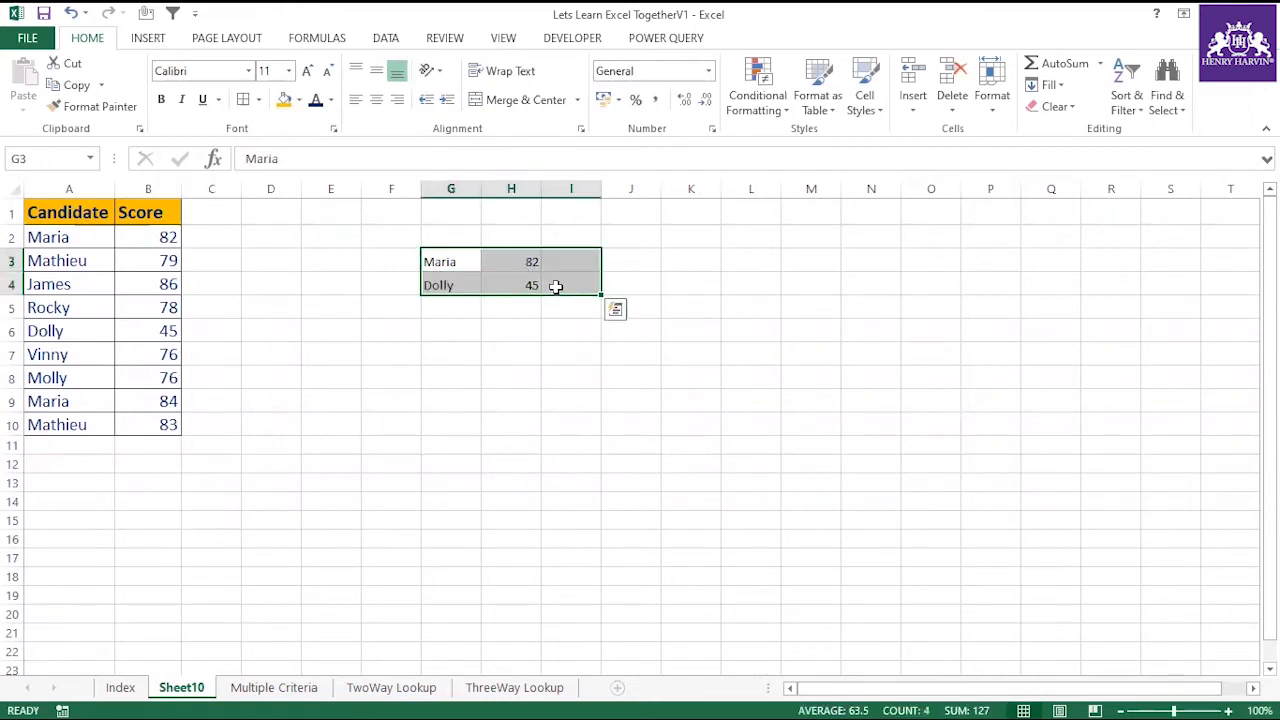
key("Delete")
Enter the candidate name from A8 in G6 as the new lookup value.
left_click(456, 334)
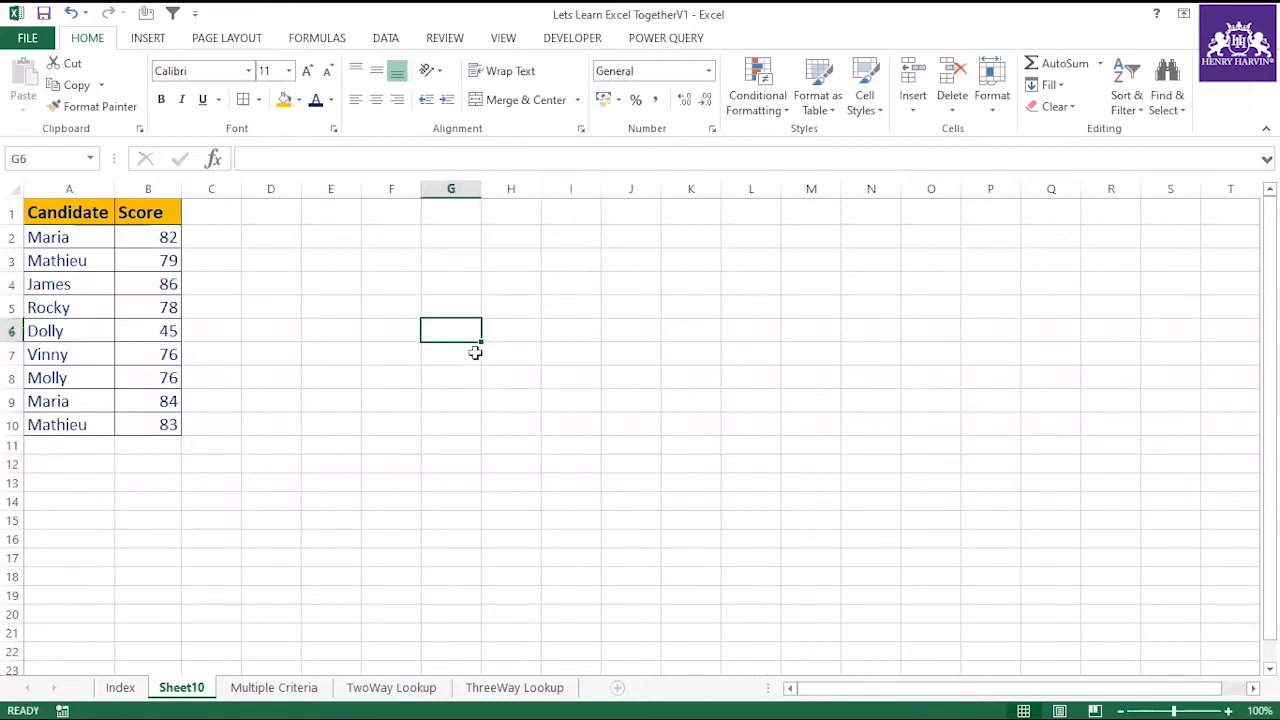
type("Molly")
Start a VLOOKUP formula in H6 with G6 as lookup value and the absolute range $A$1:$B$10 as table array.
left_click(493, 332)
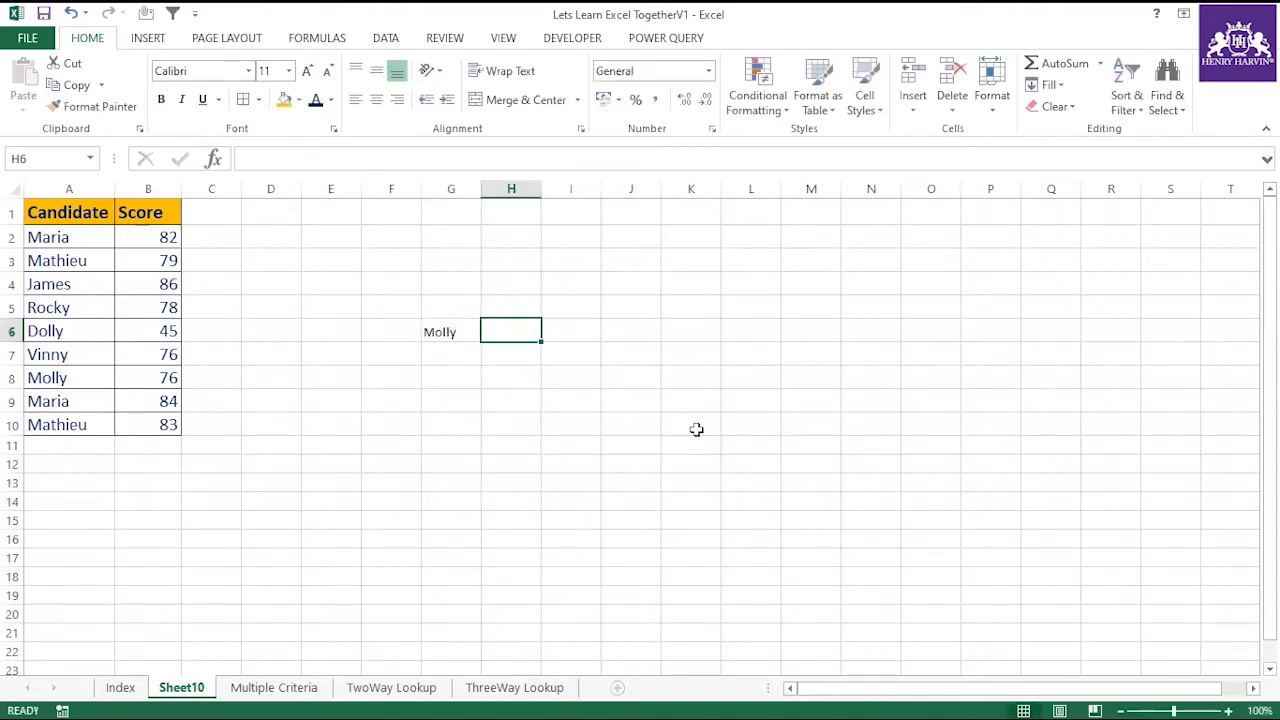
type("=V")
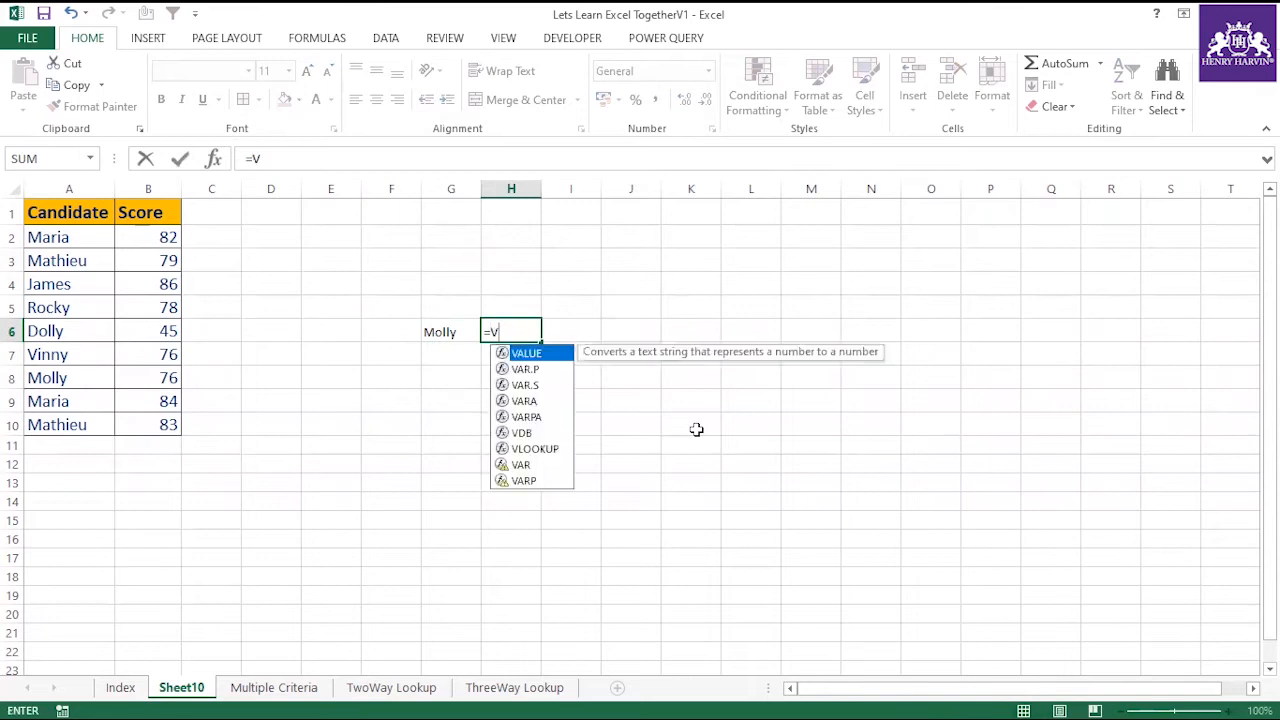
type("loo")
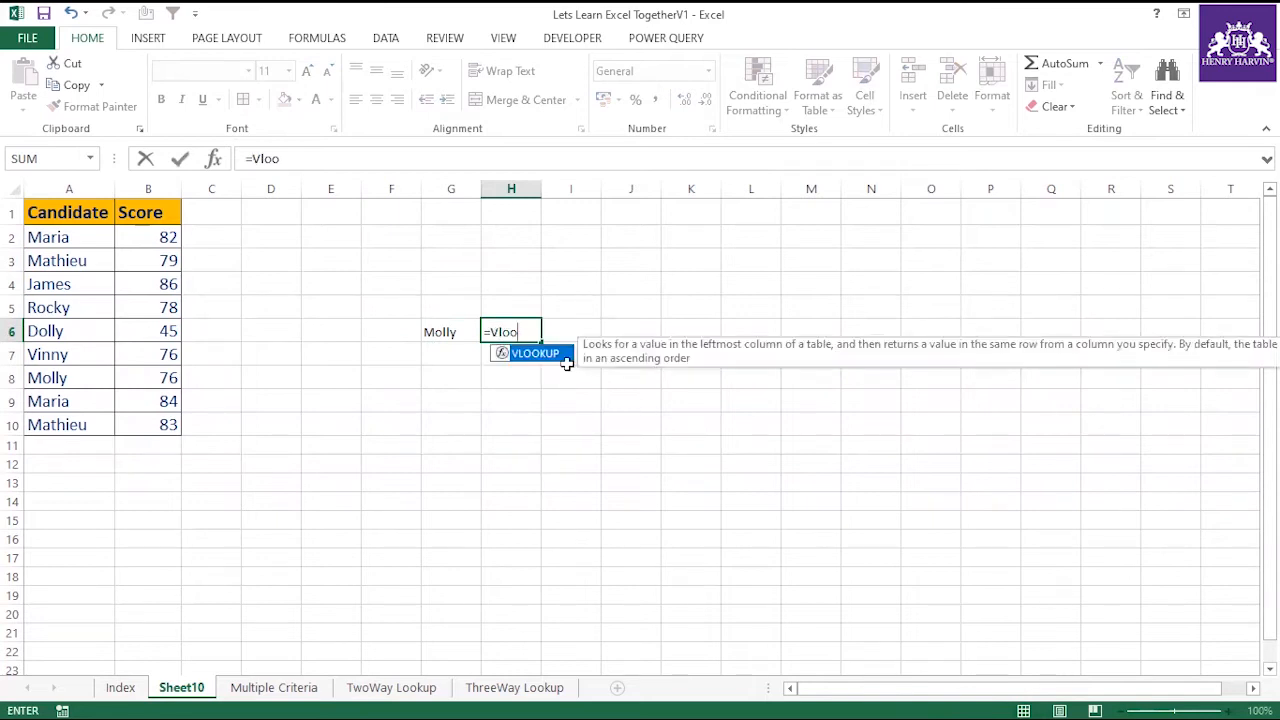
double_click(557, 354)
left_click(450, 331)
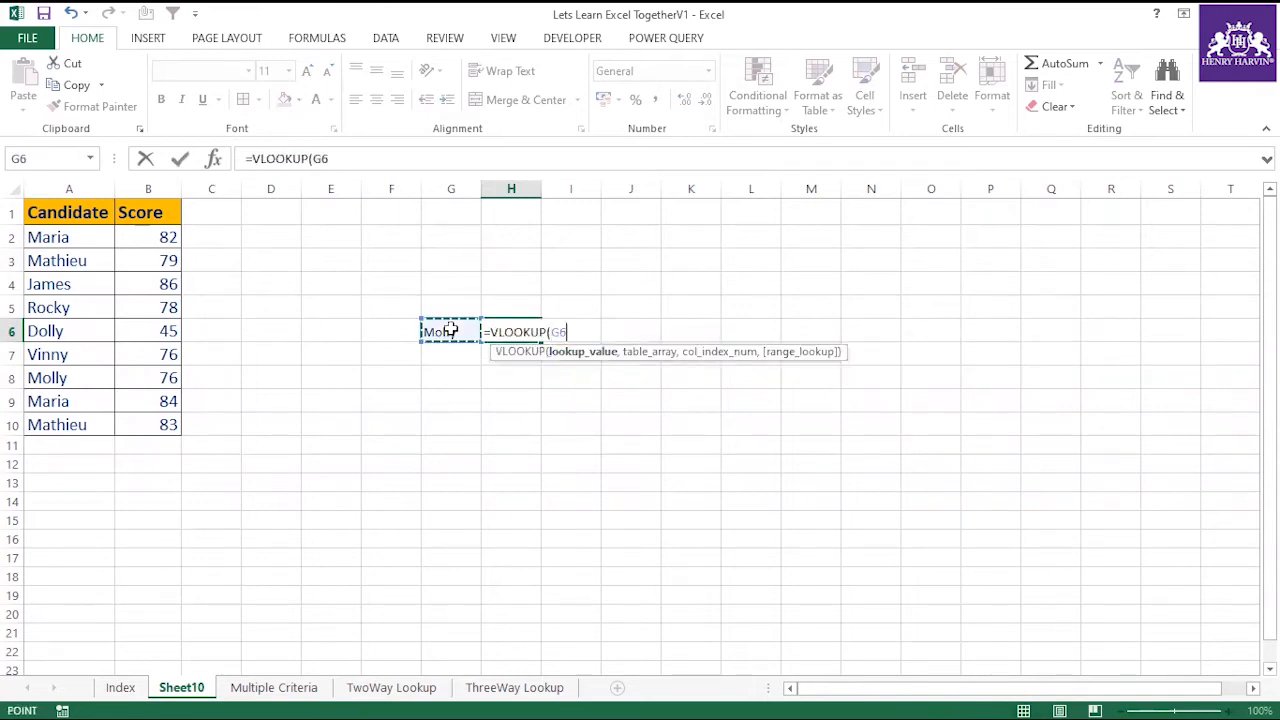
type(",")
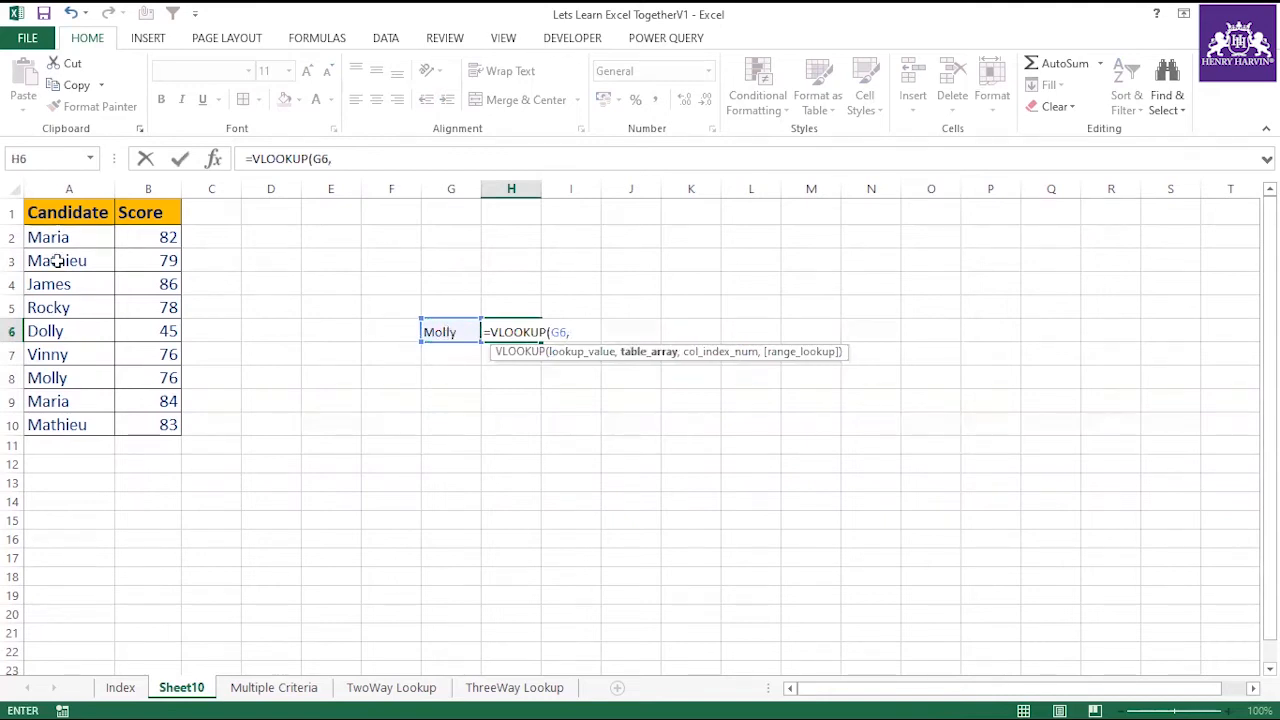
left_click_drag(40, 211, 145, 424)
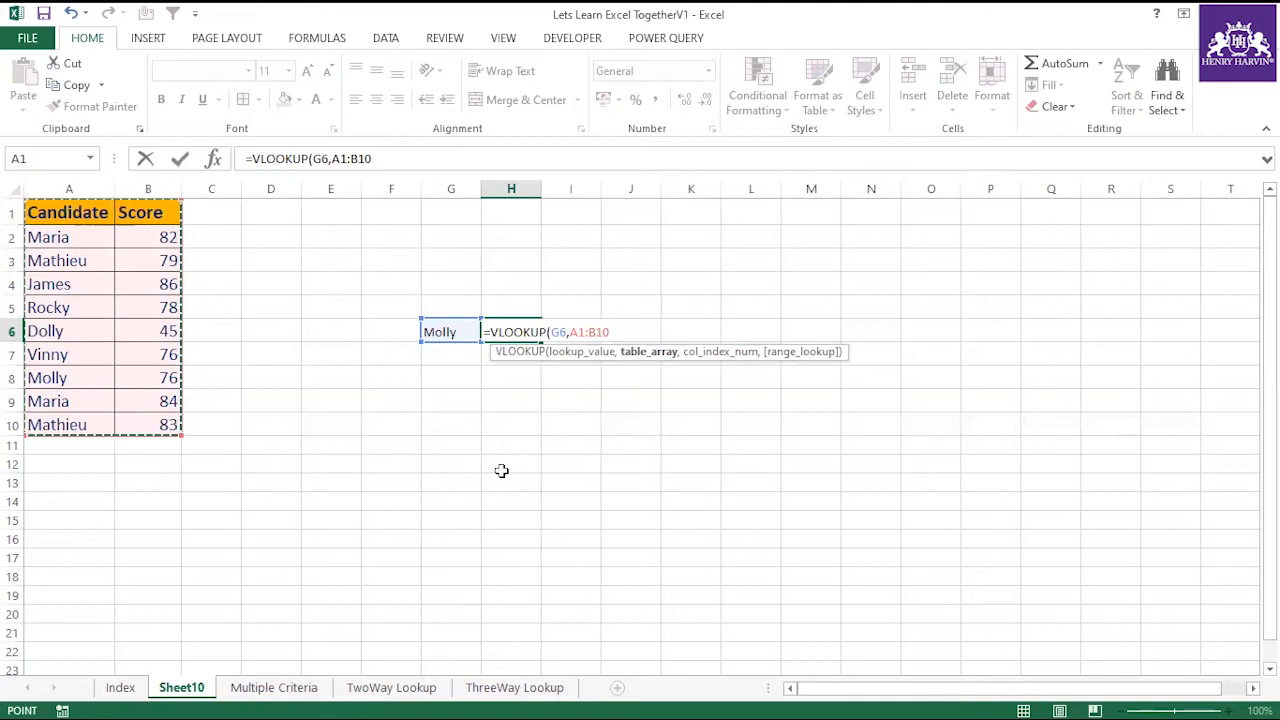
key("F4")
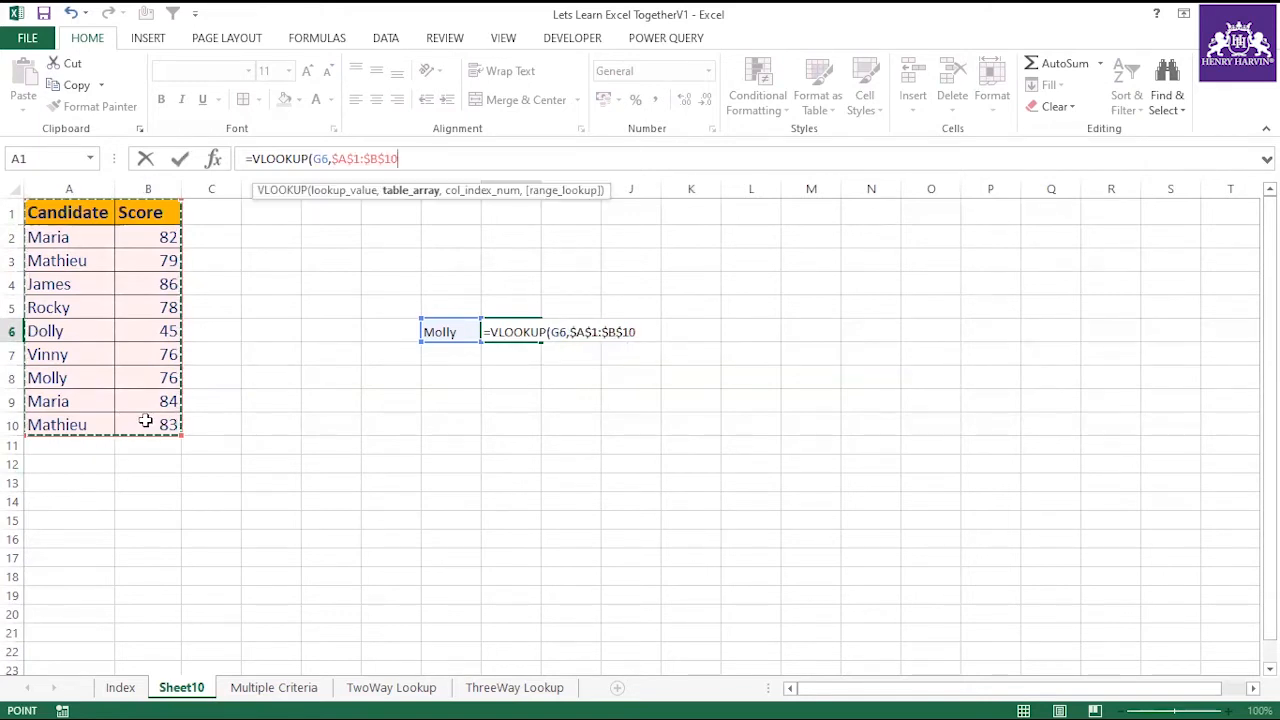
Complete the VLOOKUP formula in H6 with column index 2 and range lookup 0, and review the finished formula.
type(",2,0")
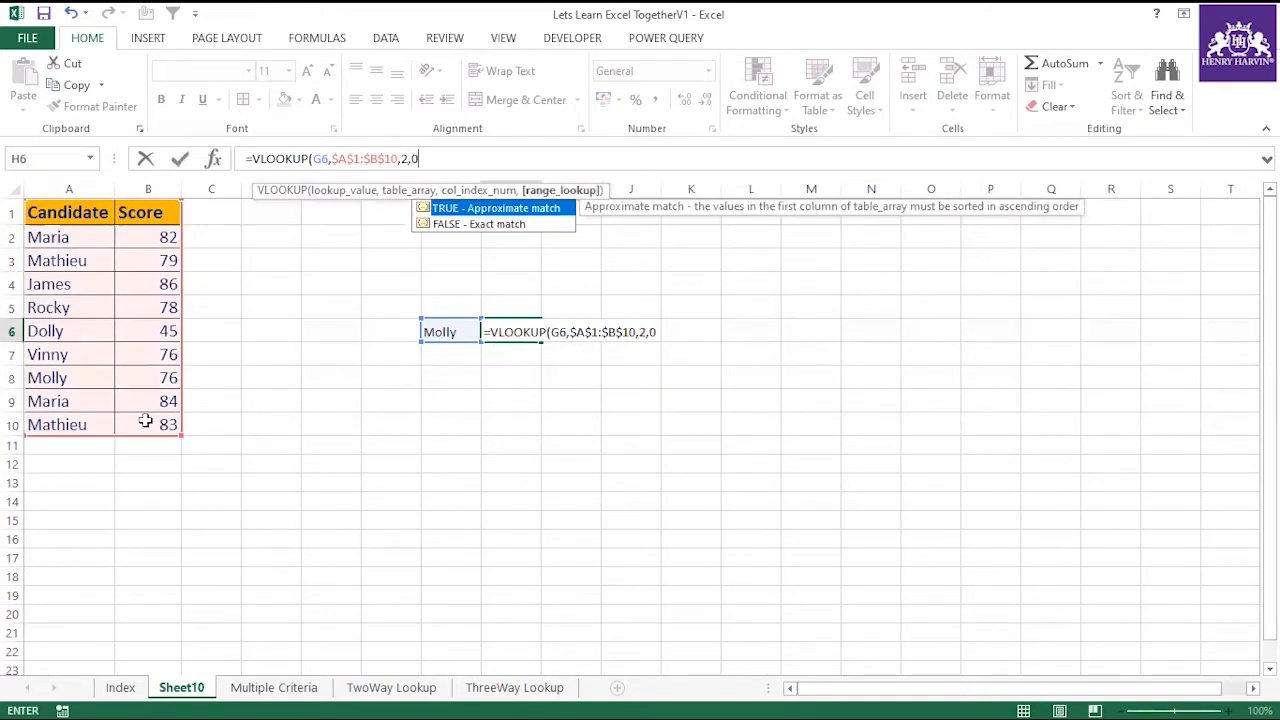
type(")")
key("Return")
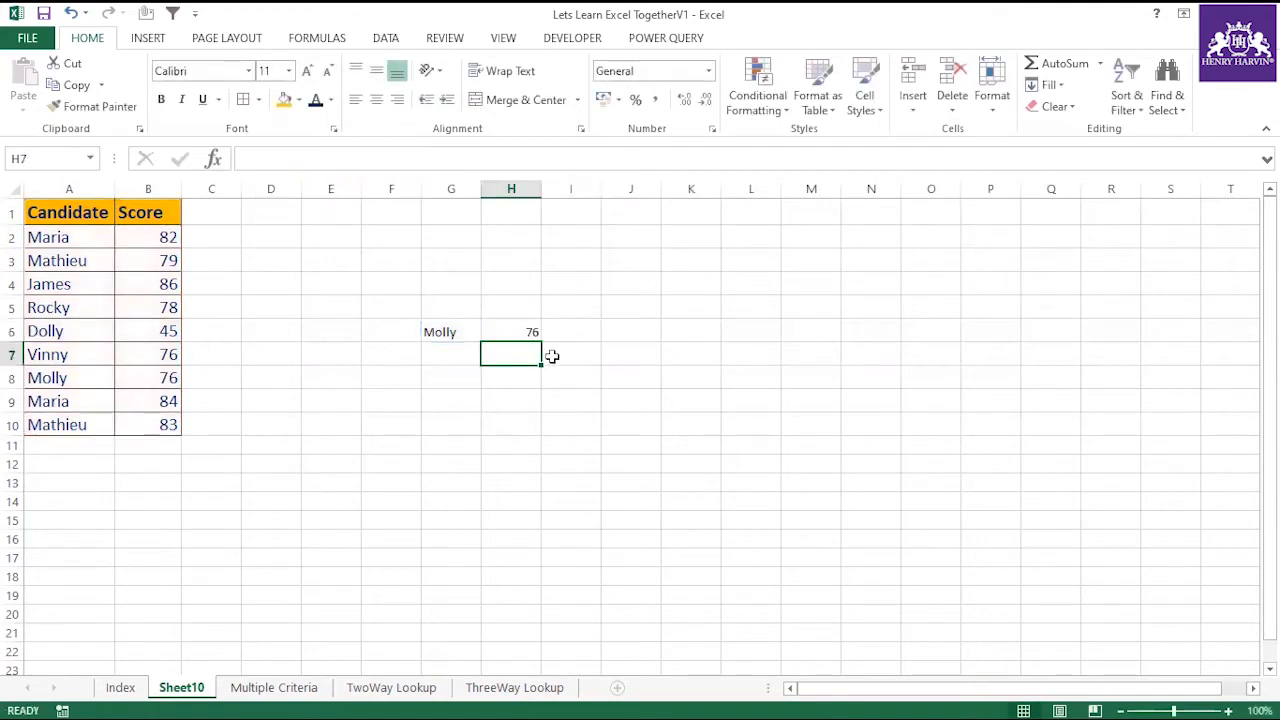
left_click(475, 335)
left_click(492, 336)
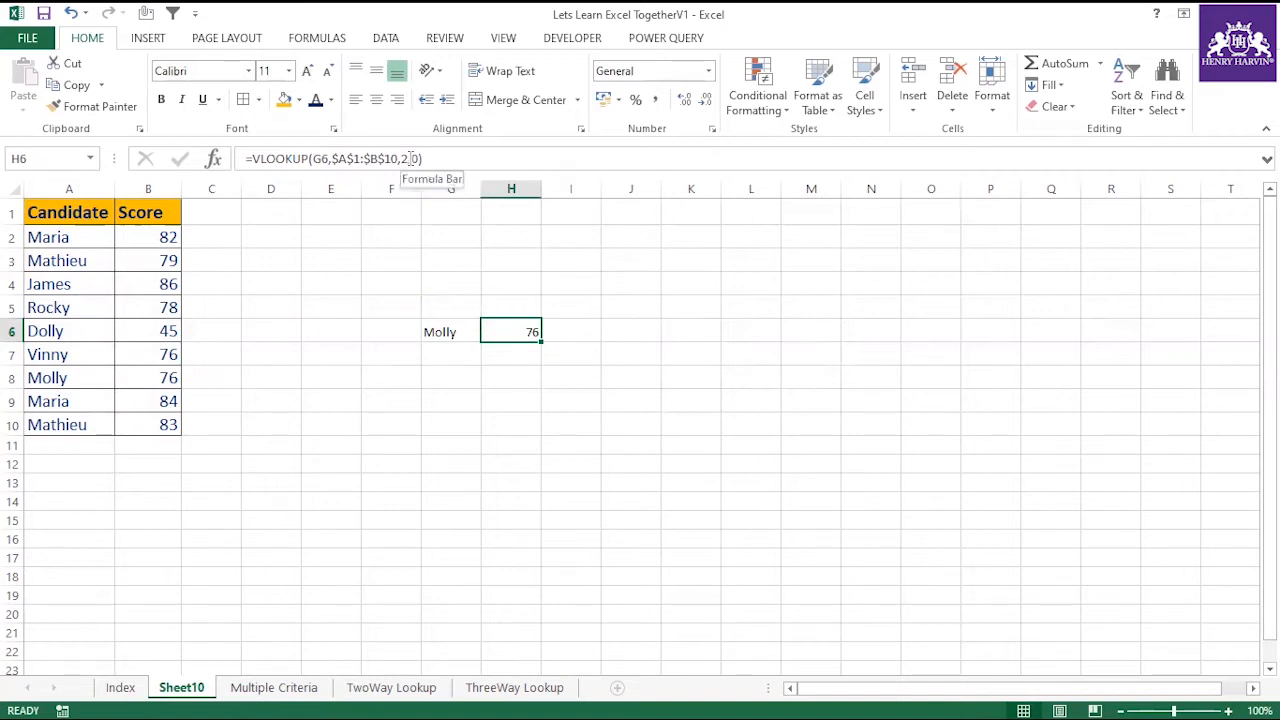
Copy the Candidate and Score table from A1:B10 to J1 and widen columns J and K.
left_click_drag(100, 213, 148, 427)
key("ctrl+c")
left_click(625, 215)
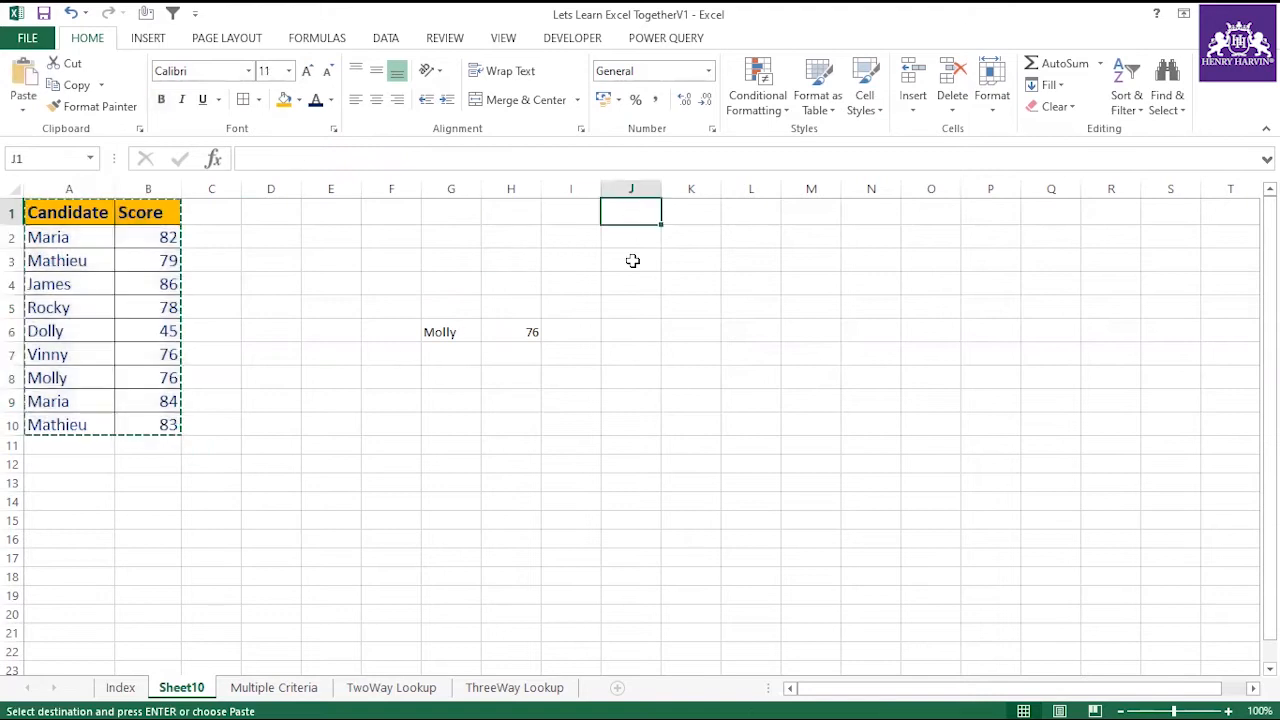
key("ctrl+v")
left_click_drag(661, 188, 788, 188)
Enter the candidate name from A7 in I13 as the lookup value for the copied table.
left_click(669, 481)
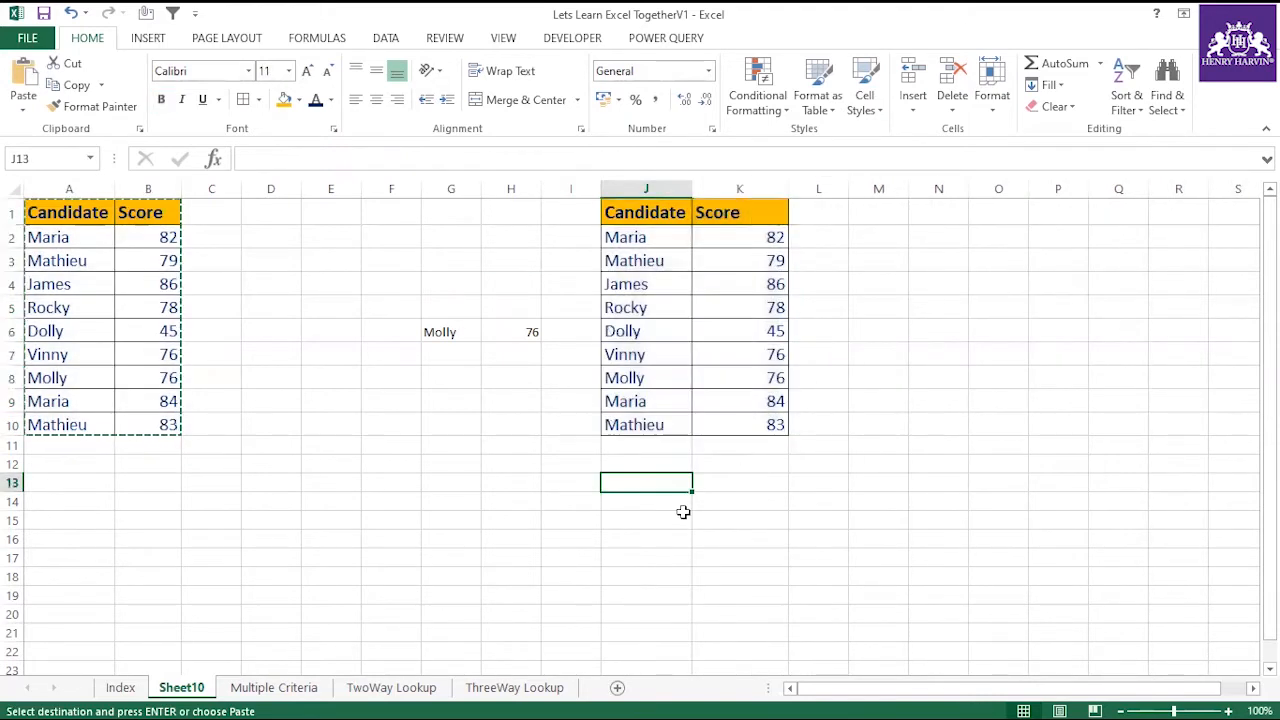
left_click(560, 482)
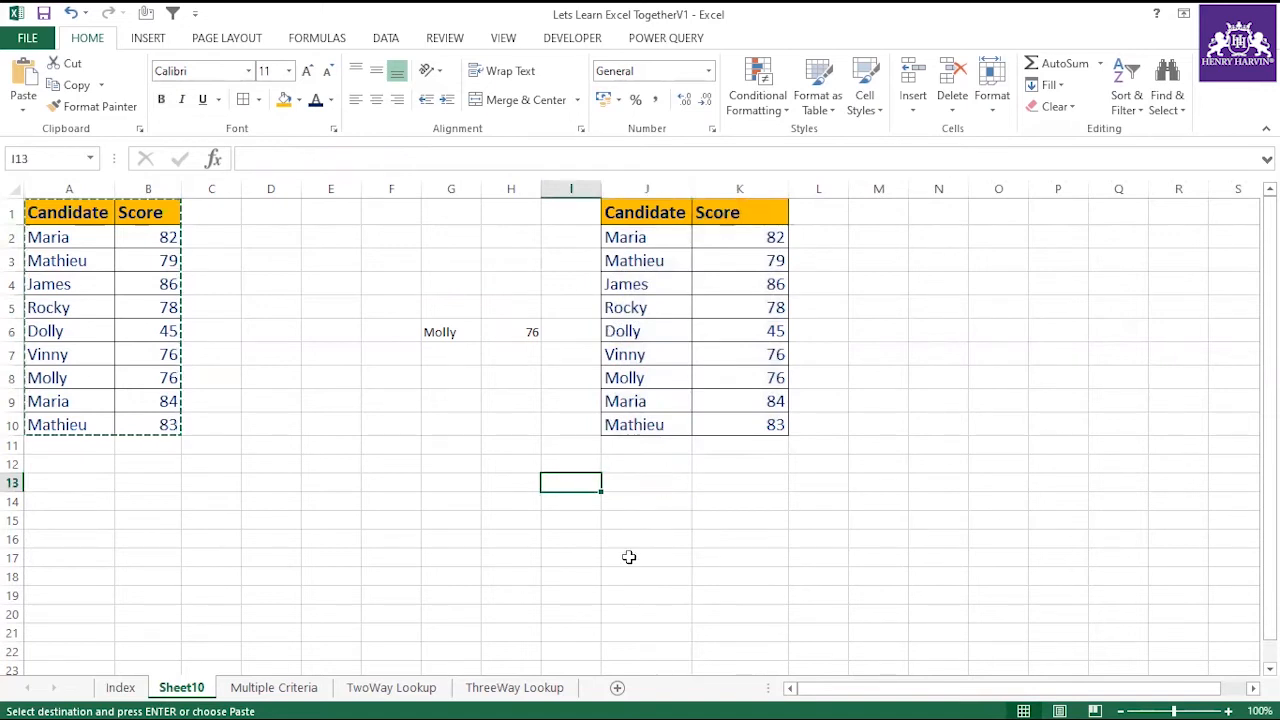
type("Vinny")
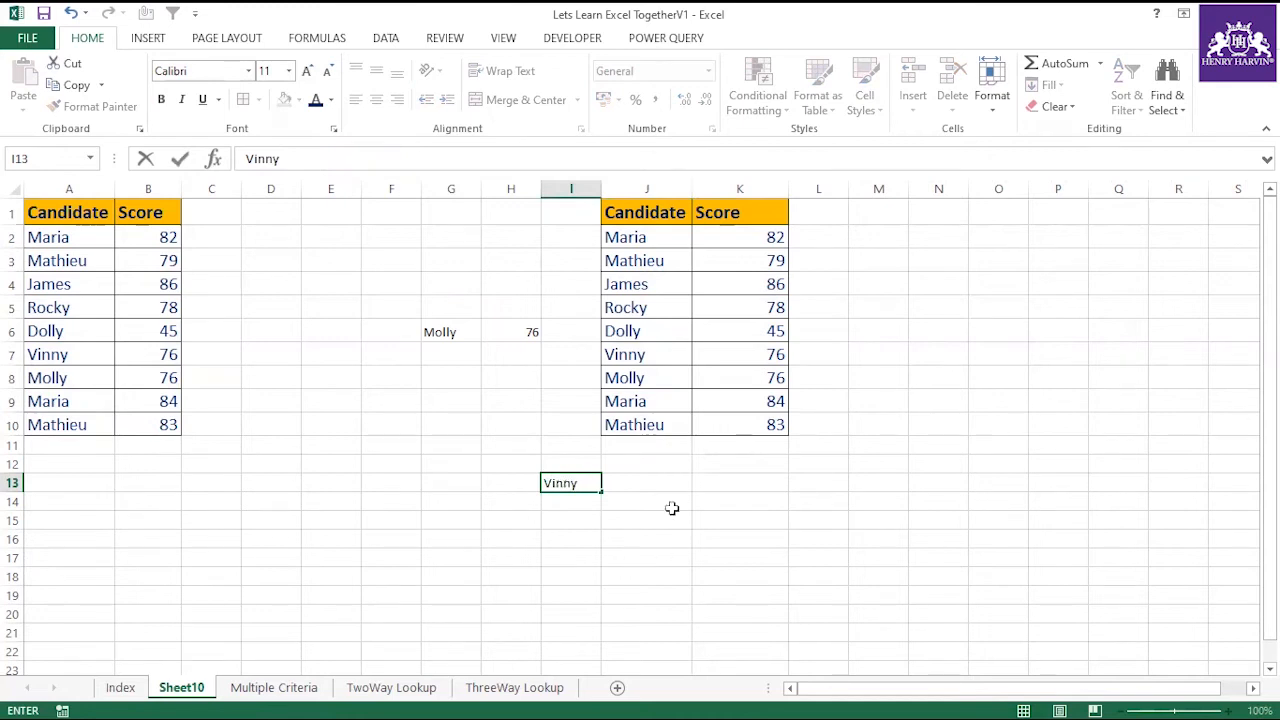
Start a VLOOKUP formula in J13 with I13 as lookup value and the absolute range $J$1:$K$10 as table array.
left_click(651, 483)
type("=")
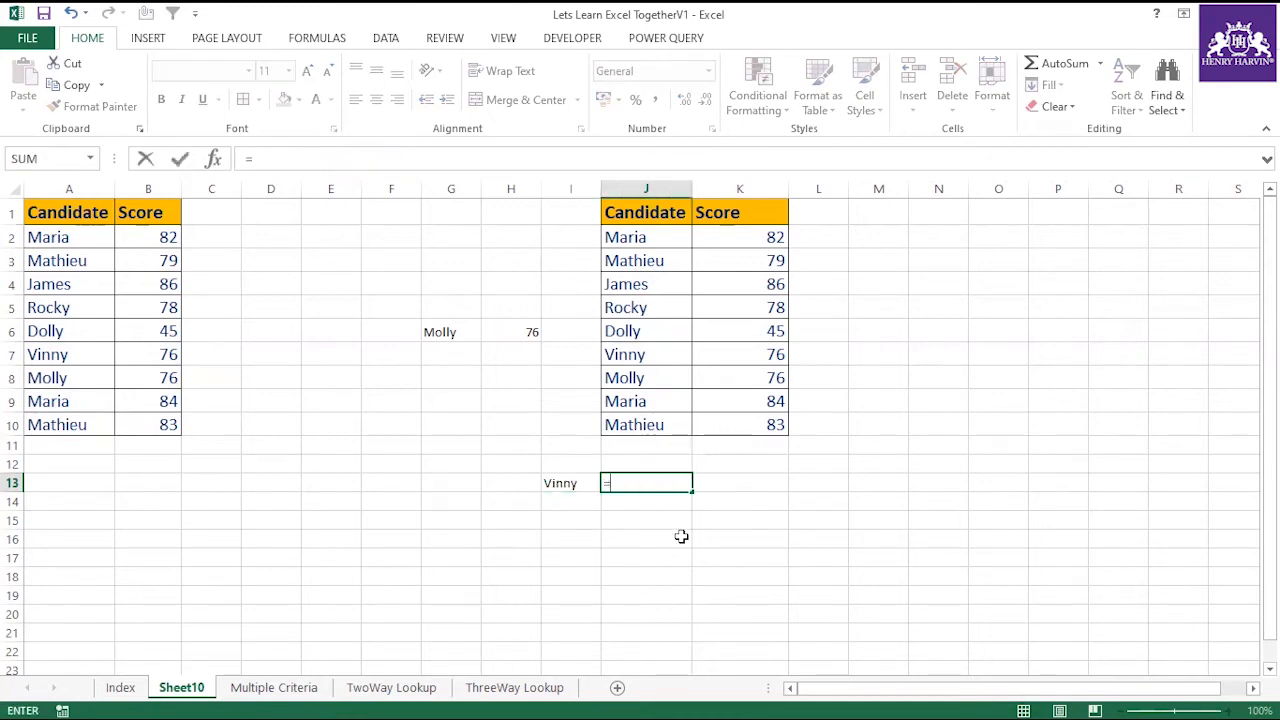
type("vlo")
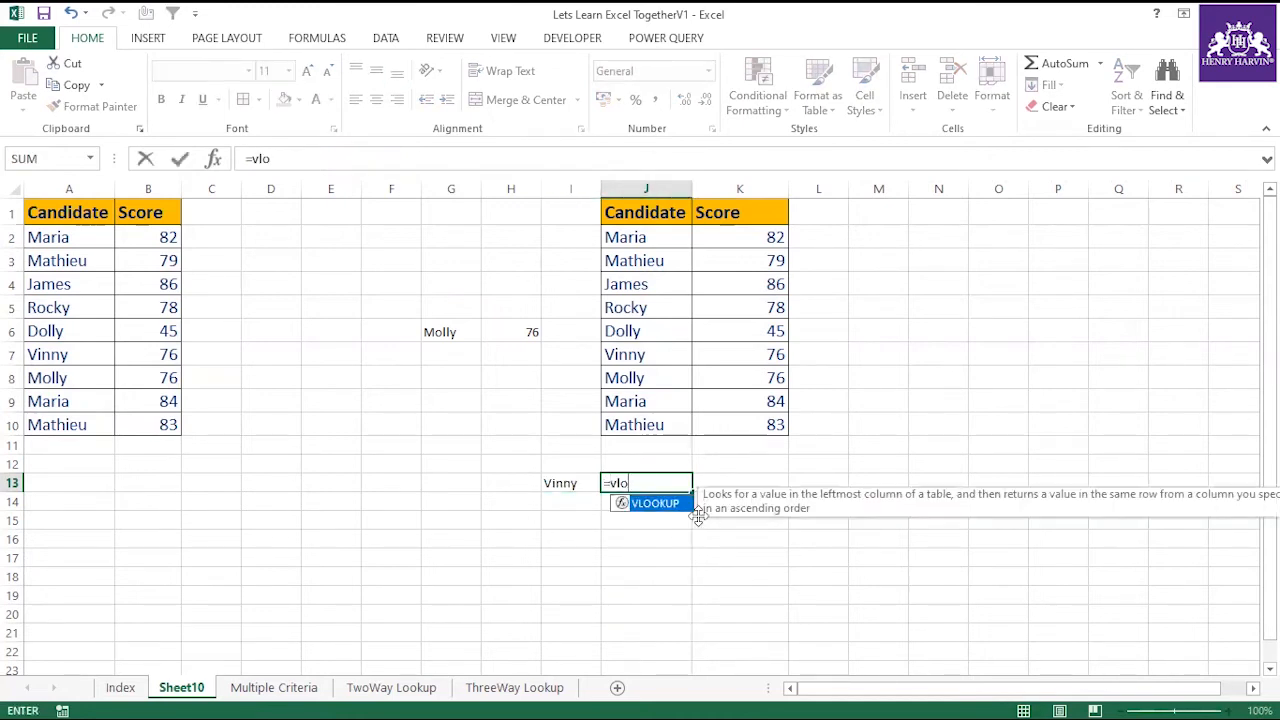
double_click(675, 505)
left_click(553, 483)
type(",")
left_click_drag(657, 206, 746, 435)
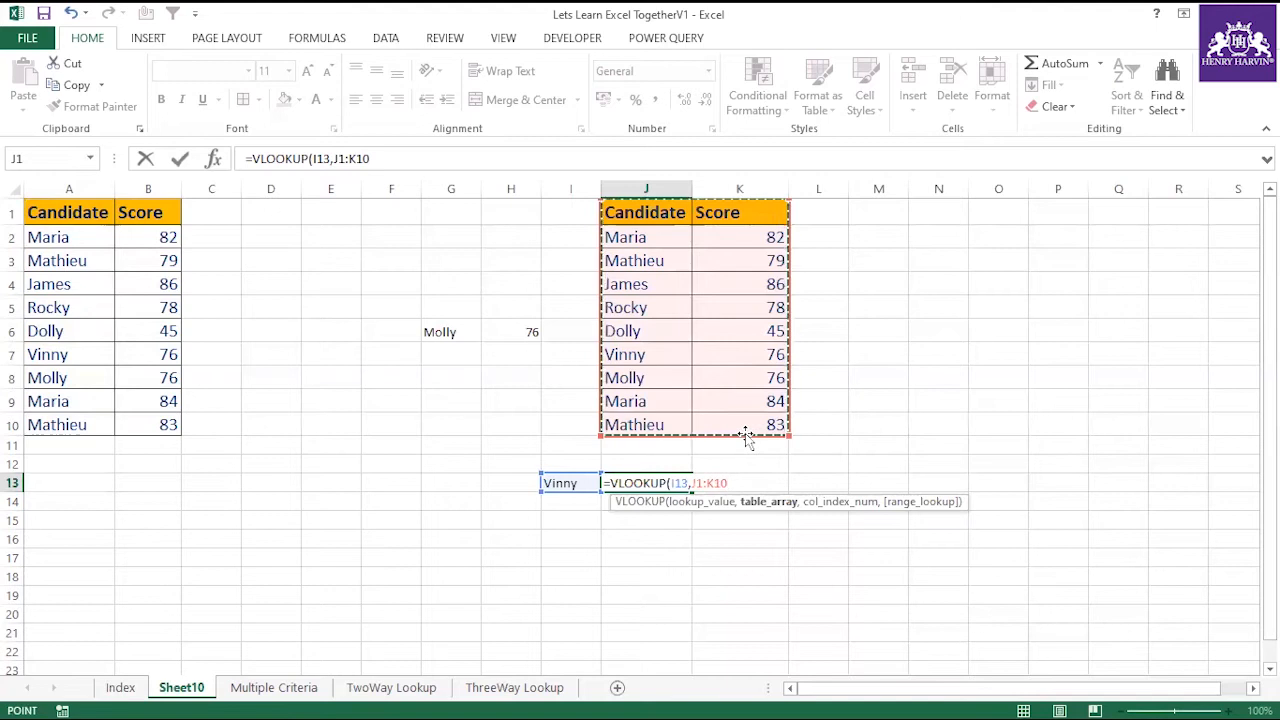
key("F4")
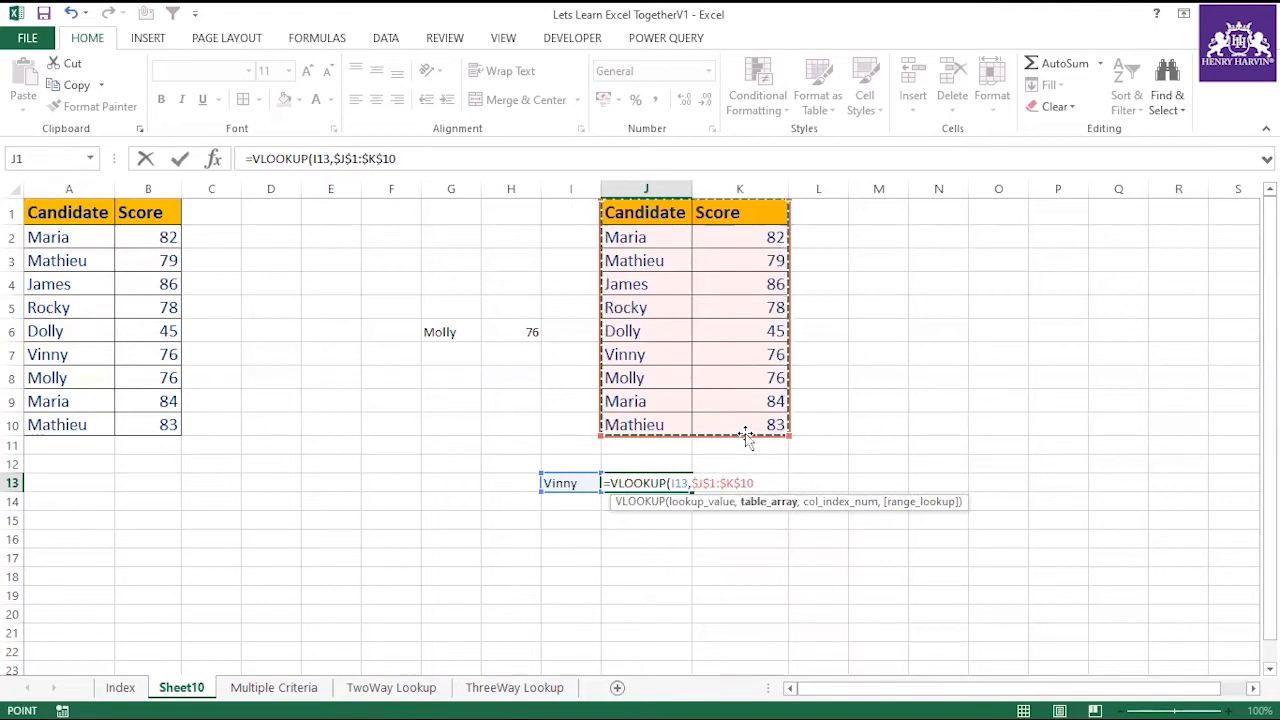
Complete the VLOOKUP formula in J13 with column index 2 and range lookup 0, and compare its result with the score in K7.
type(",2")
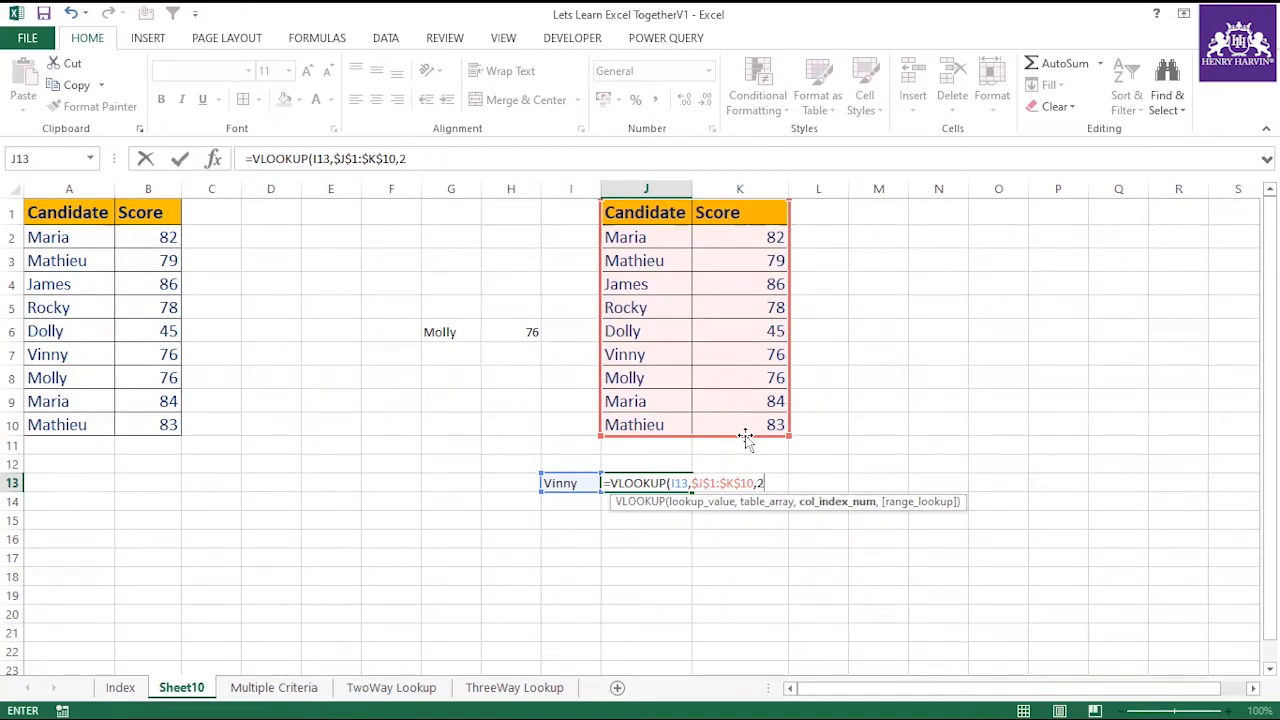
type(",0")
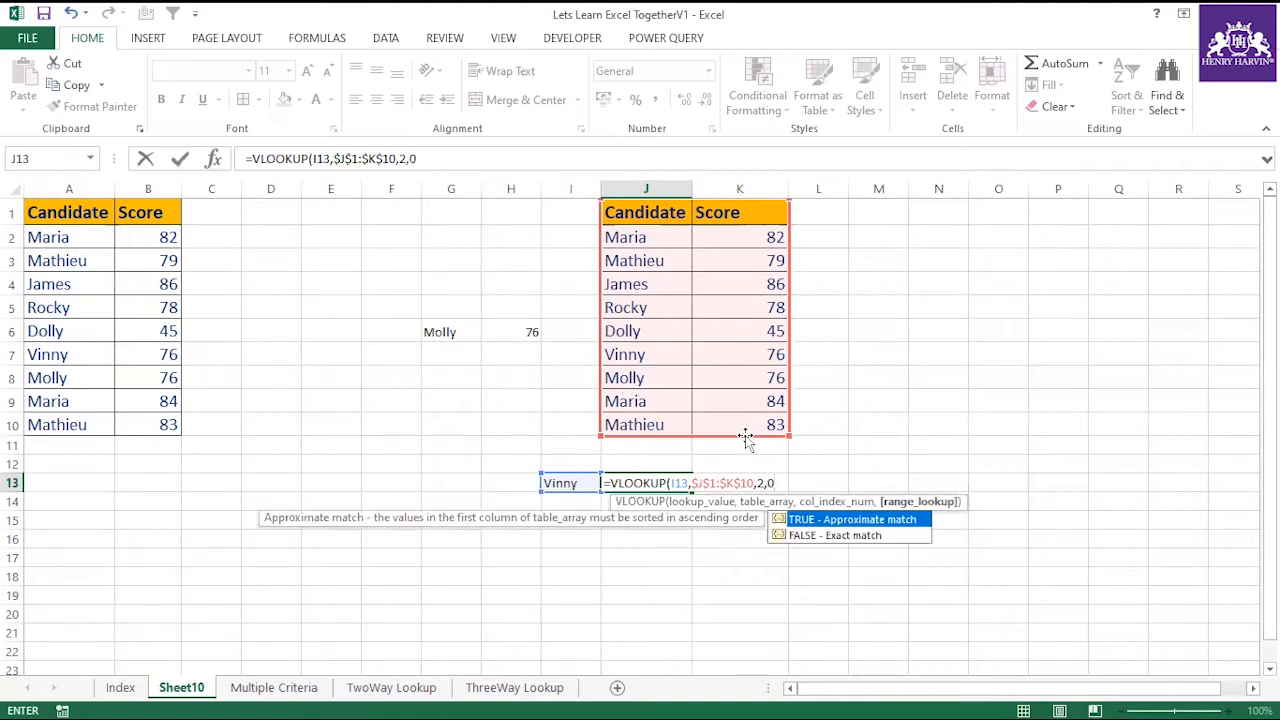
type(")")
key("Return")
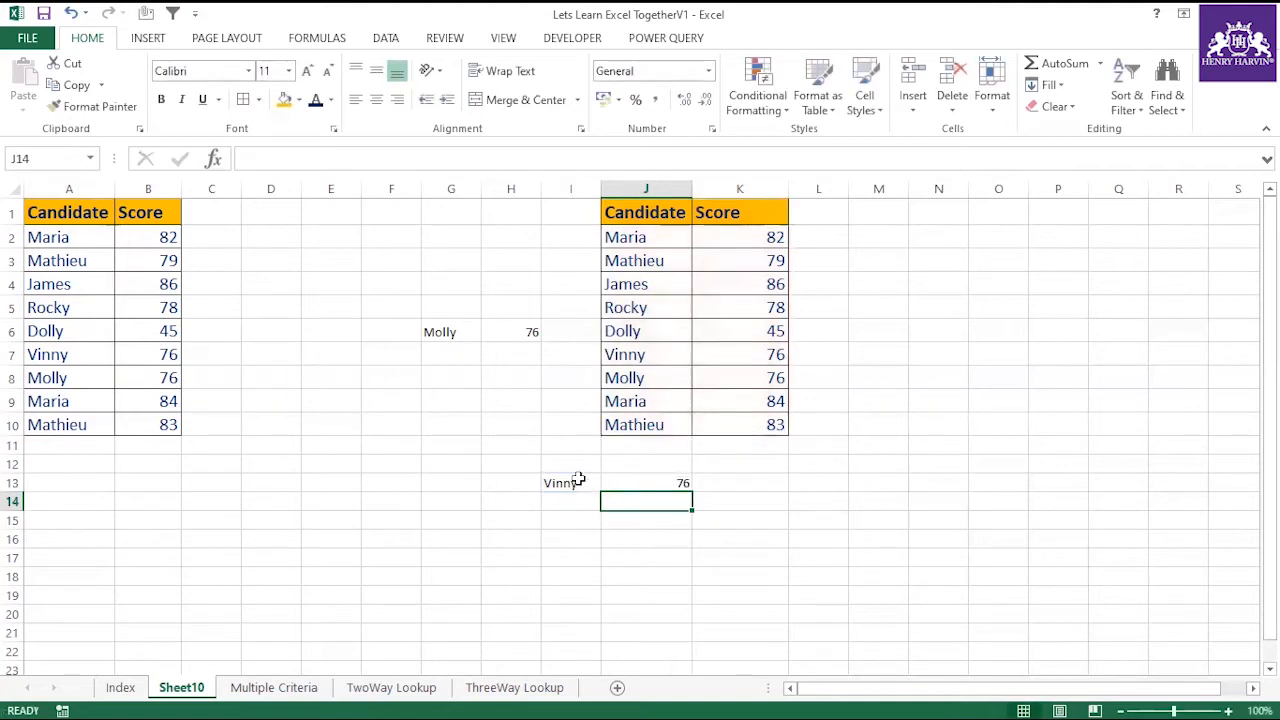
left_click(778, 354)
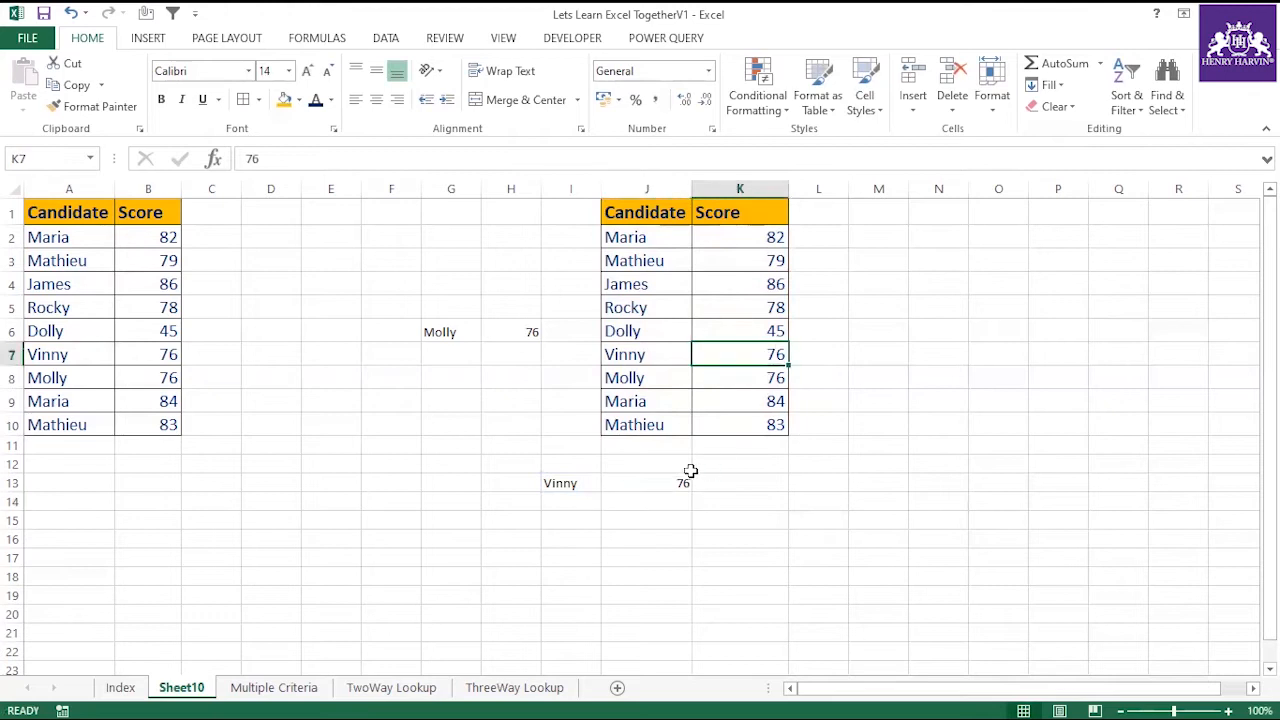
left_click(666, 483)
left_click(560, 483)
left_click(651, 483)
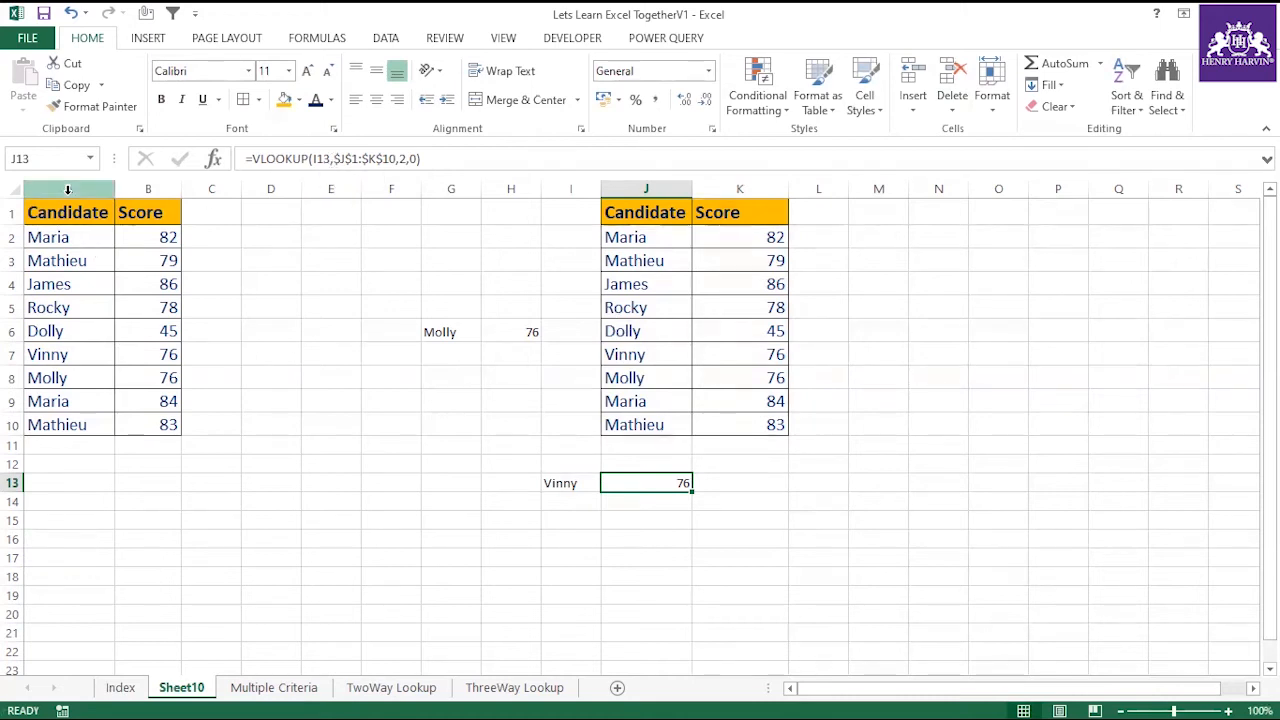
Move the Candidate column J1:J10 to L1, placing it after the Score column, and autofit columns K and L.
left_click_drag(648, 212, 638, 425)
key("ctrl+c")
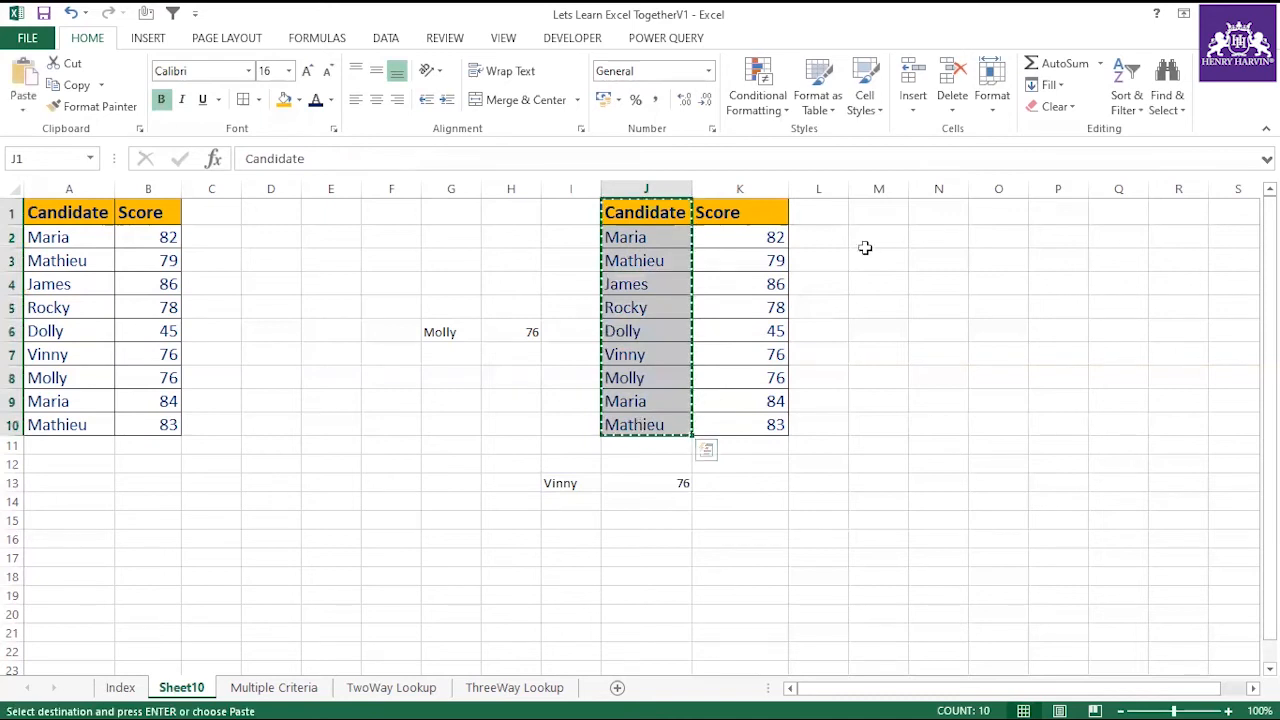
left_click(805, 211)
key("ctrl+v")
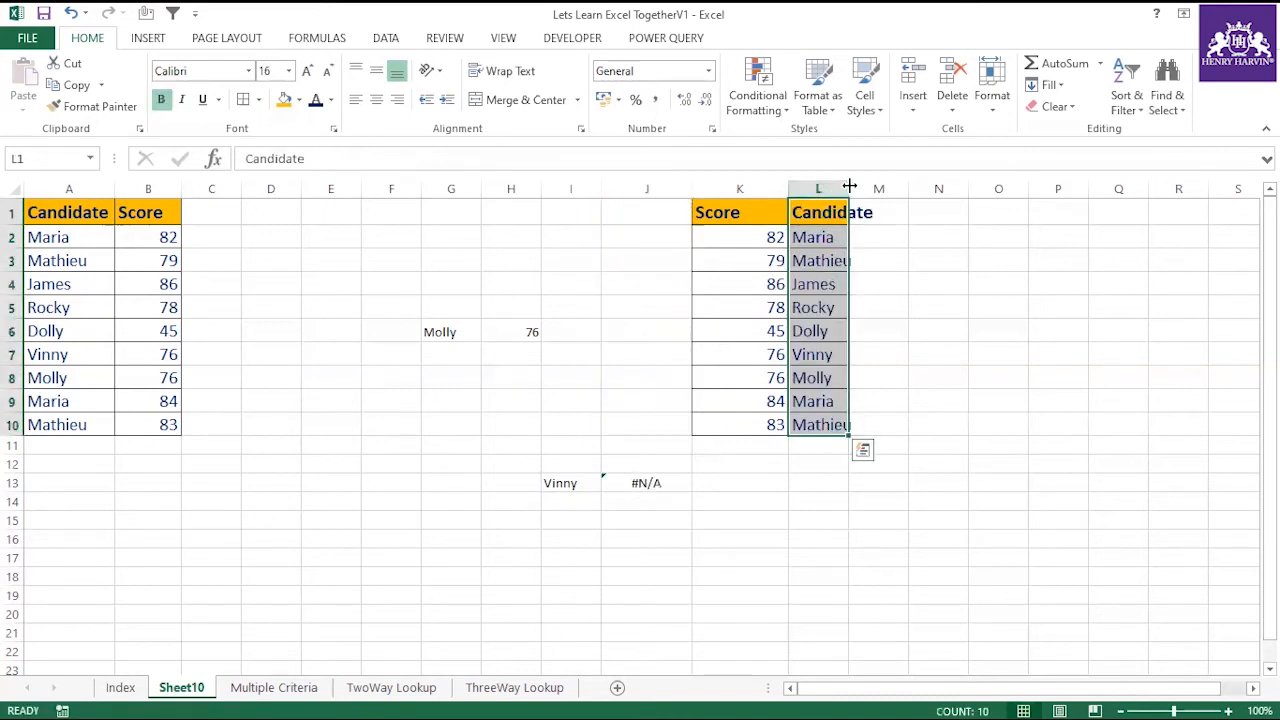
double_click(849, 188)
double_click(788, 188)
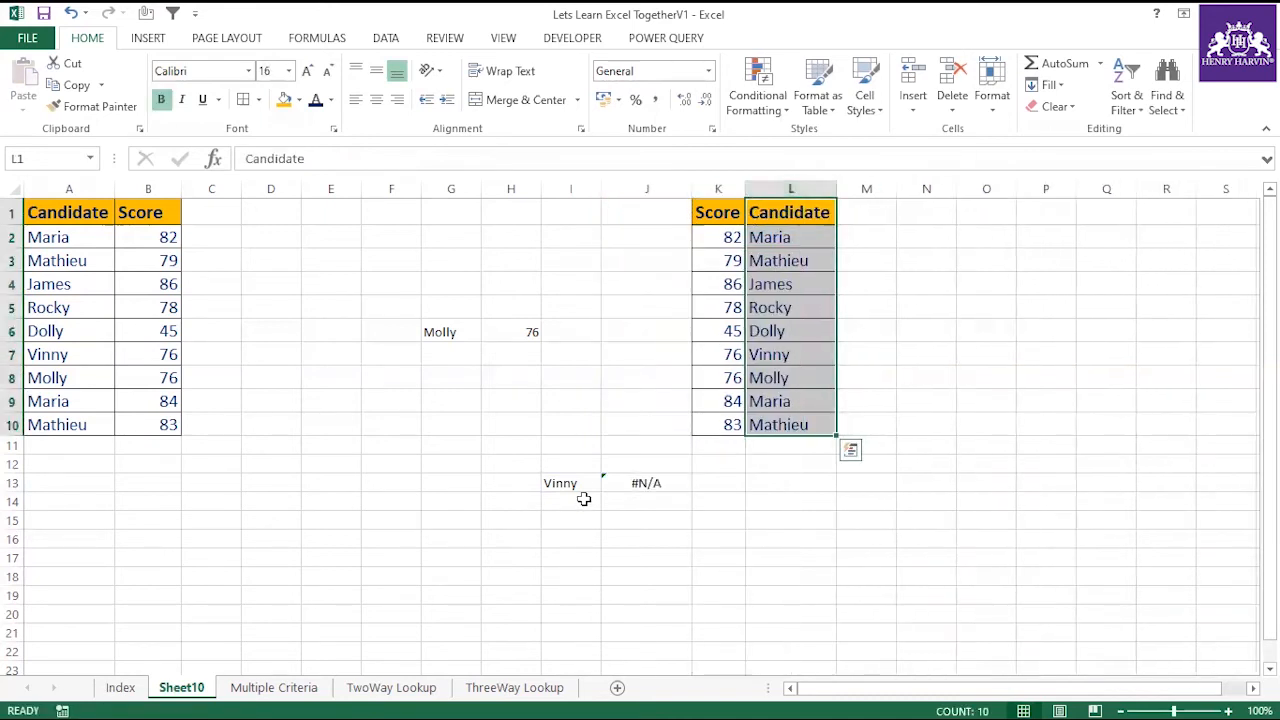
Check the VLOOKUP in J13 against the rearranged Score and Candidate columns, and clear the formula from J13.
left_click(648, 483)
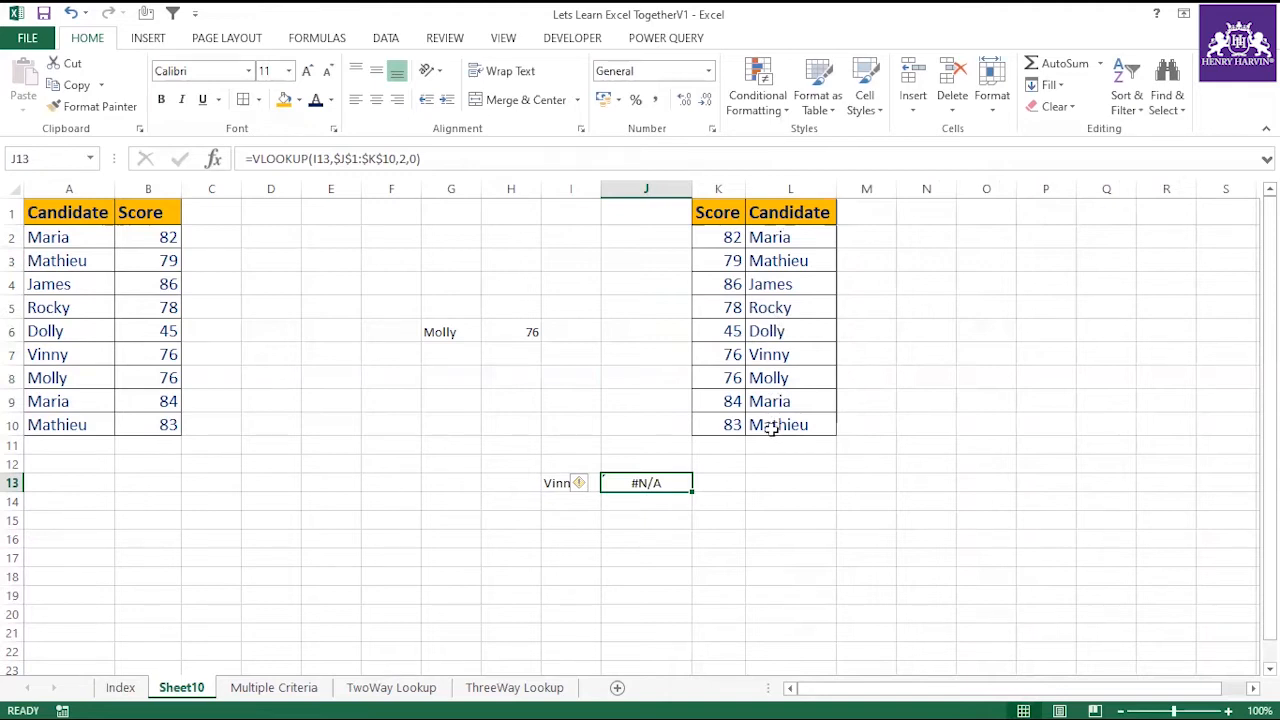
left_click_drag(20, 212, 966, 489)
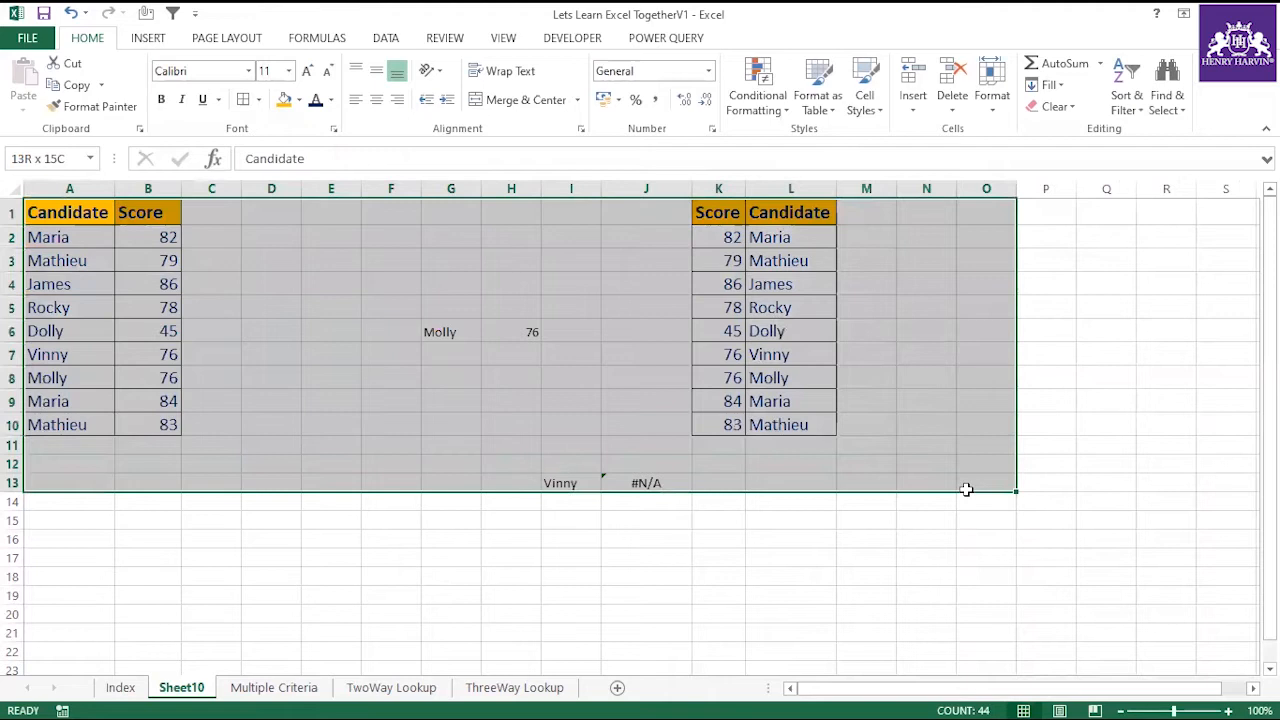
left_click(791, 556)
left_click_drag(717, 210, 703, 424)
left_click_drag(766, 212, 772, 422)
left_click(650, 482)
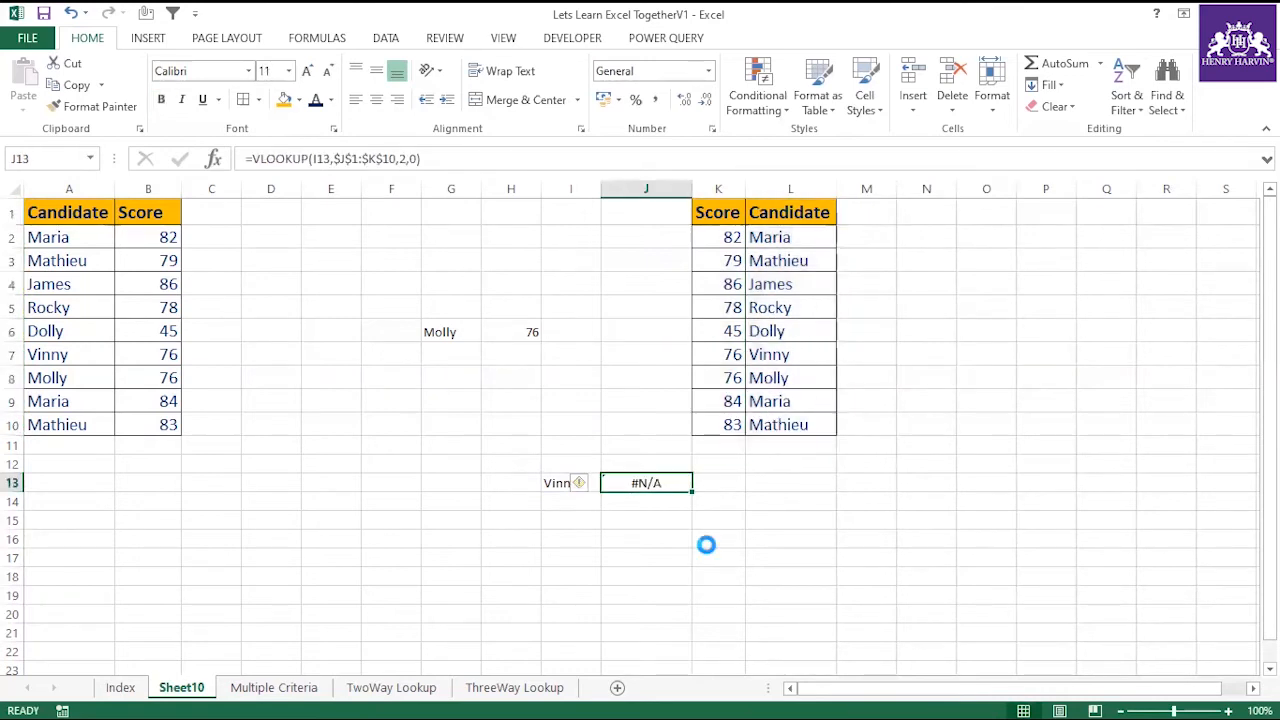
key("Delete")
Compare the lookup name in I13 with the rearranged table K1:L10 and the original table A1:B10, checking A7 and B7.
left_click(706, 545)
left_click(580, 485)
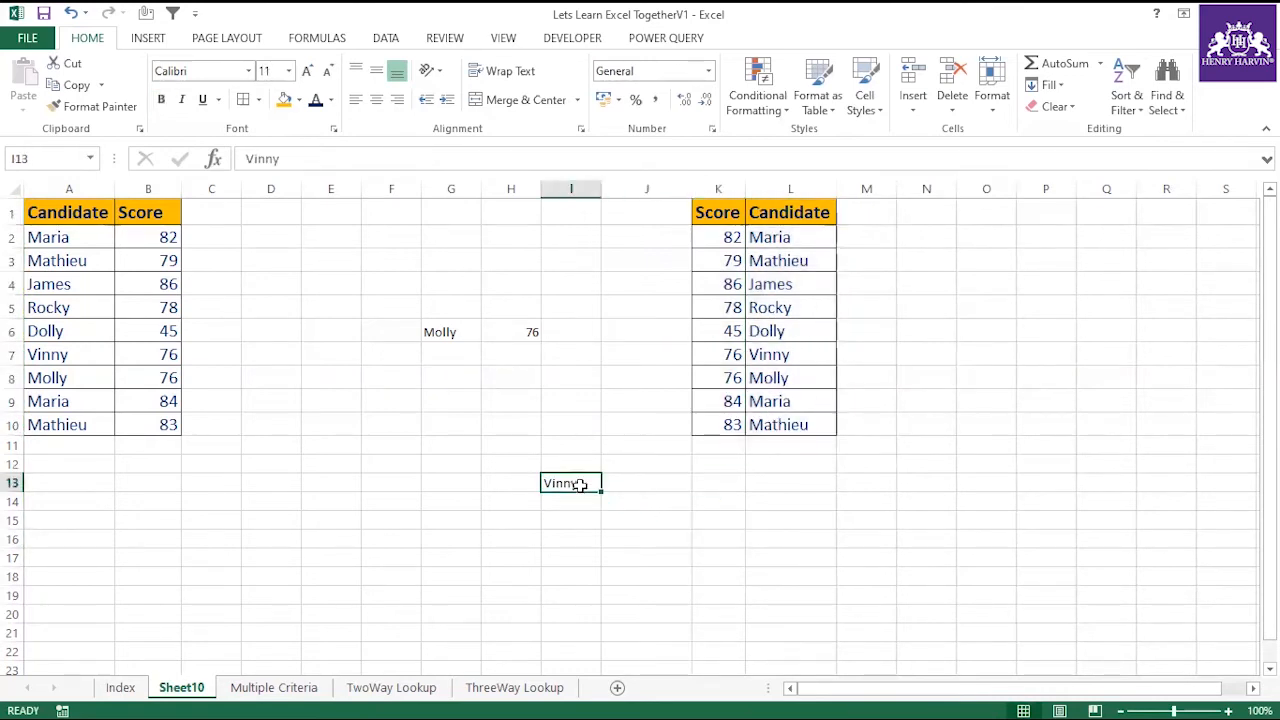
left_click_drag(720, 210, 790, 435)
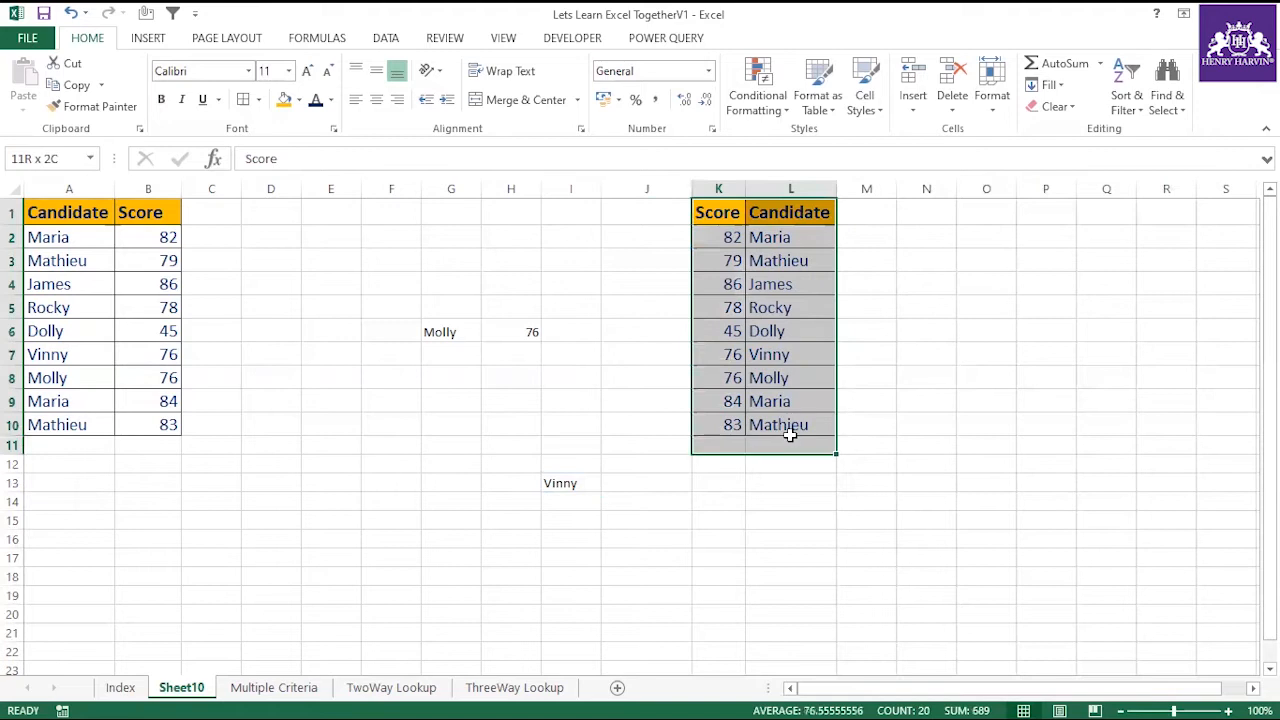
left_click(580, 483)
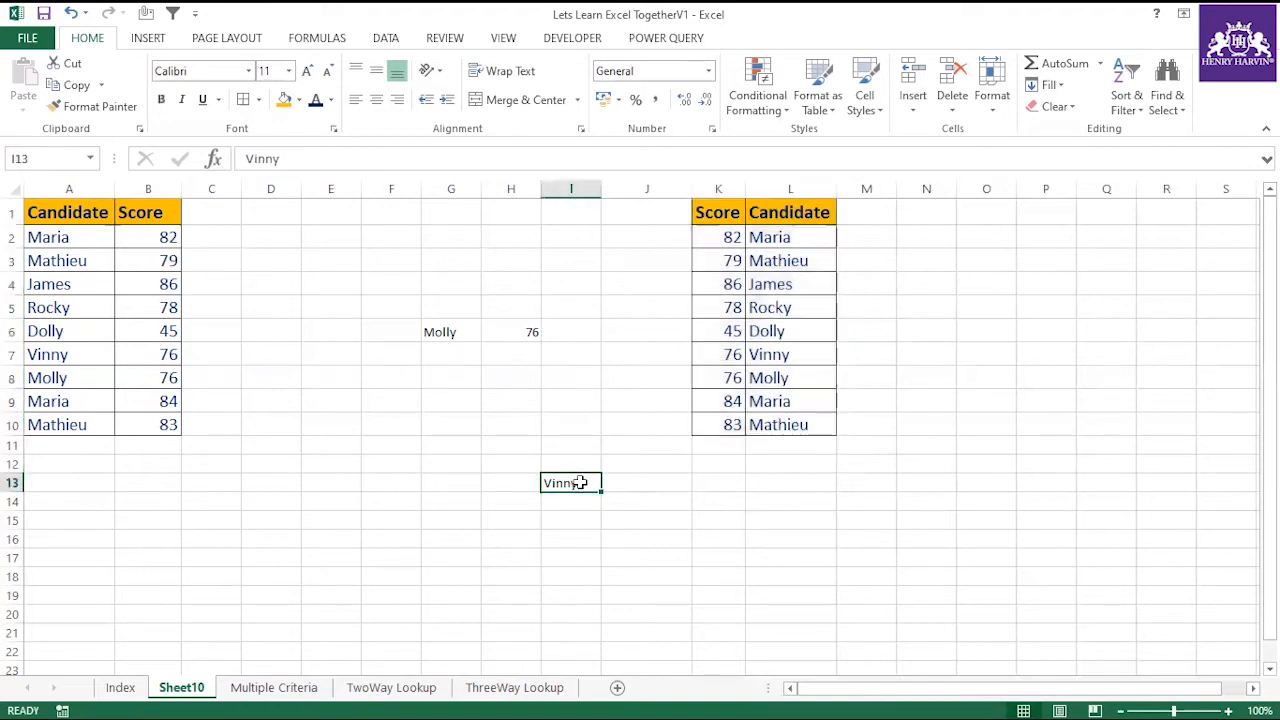
left_click_drag(36, 218, 149, 427)
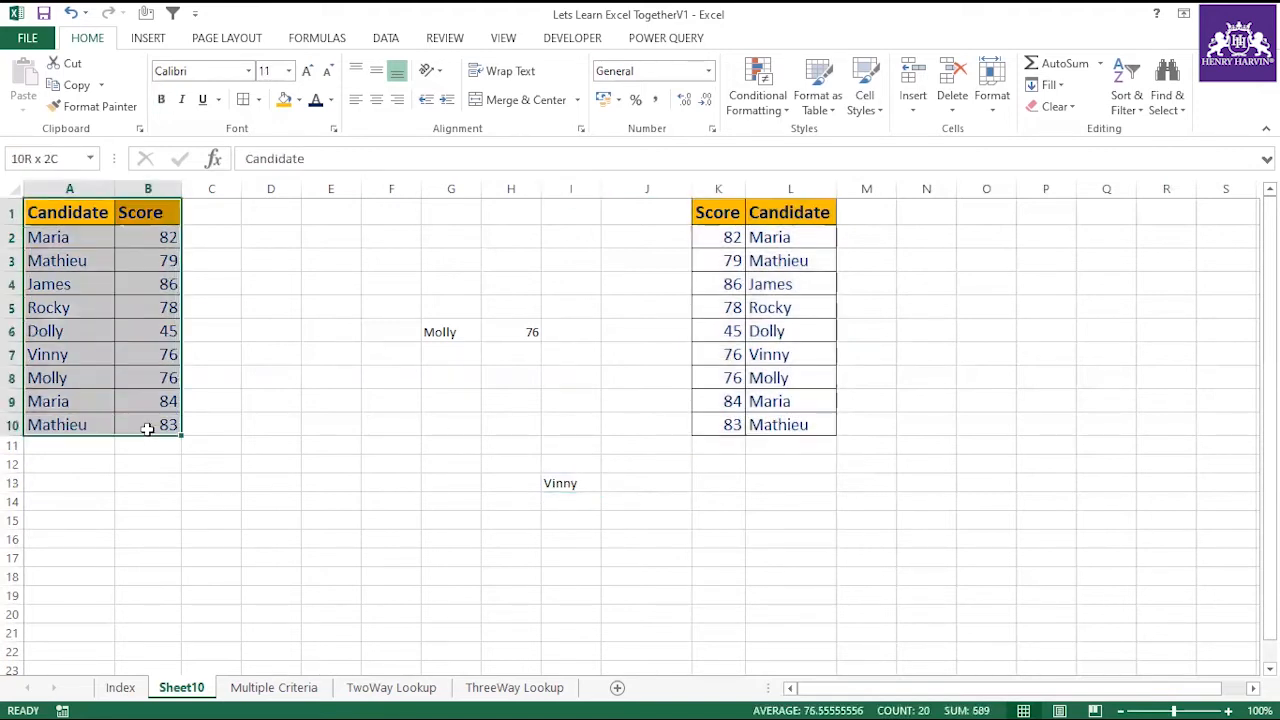
left_click(90, 358)
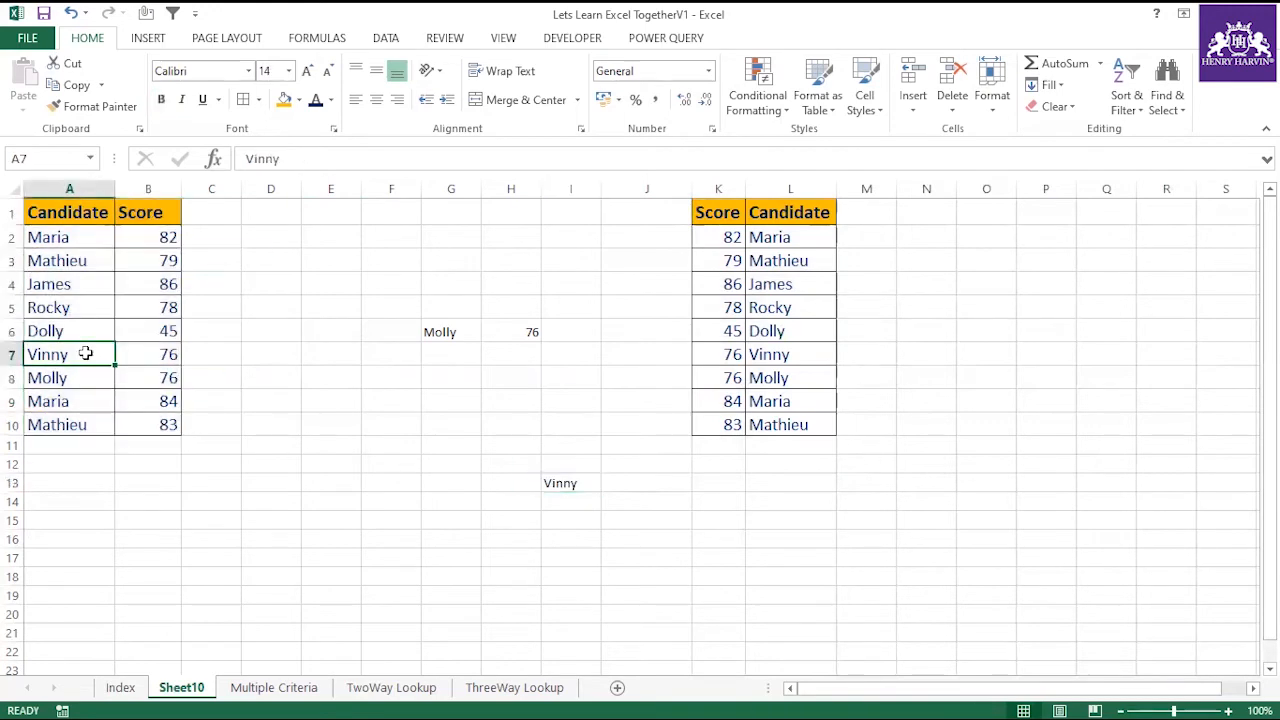
left_click(174, 355)
Start a VLOOKUP formula in J13 with I13 as lookup value and the absolute range $A$1:$B$10 as table array.
left_click(612, 482)
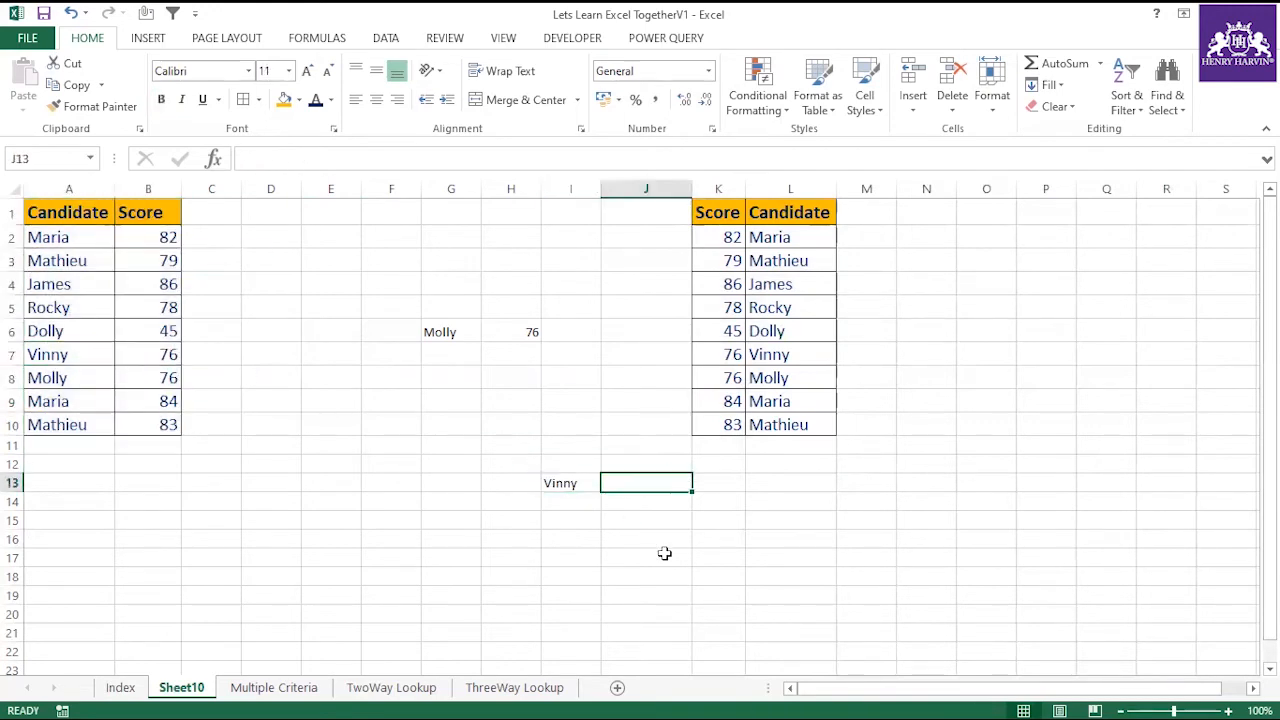
type("=vlo")
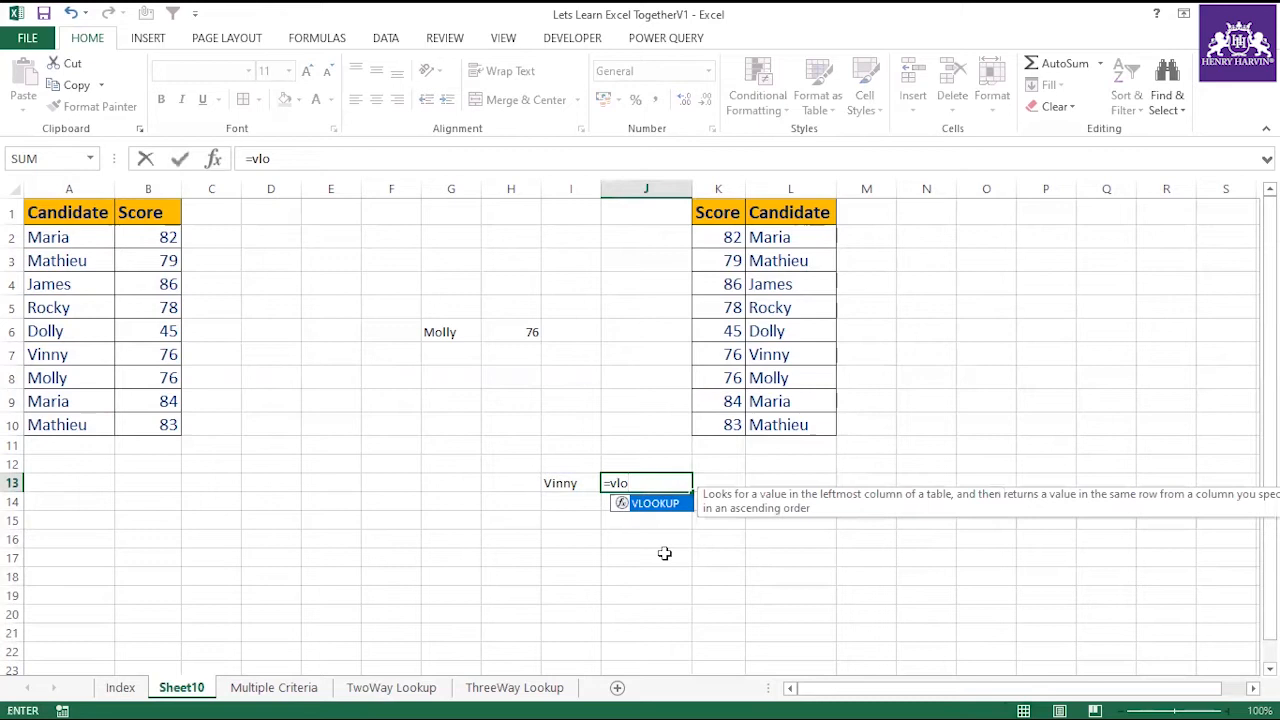
double_click(658, 506)
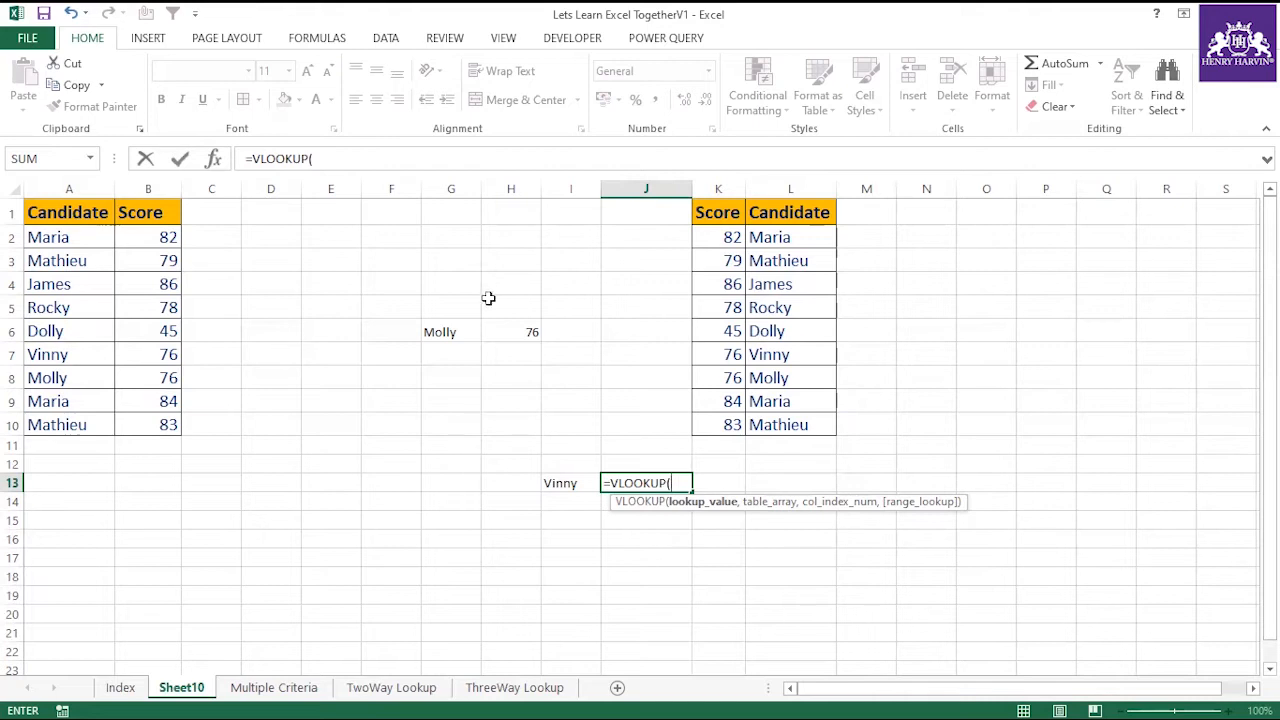
left_click(579, 484)
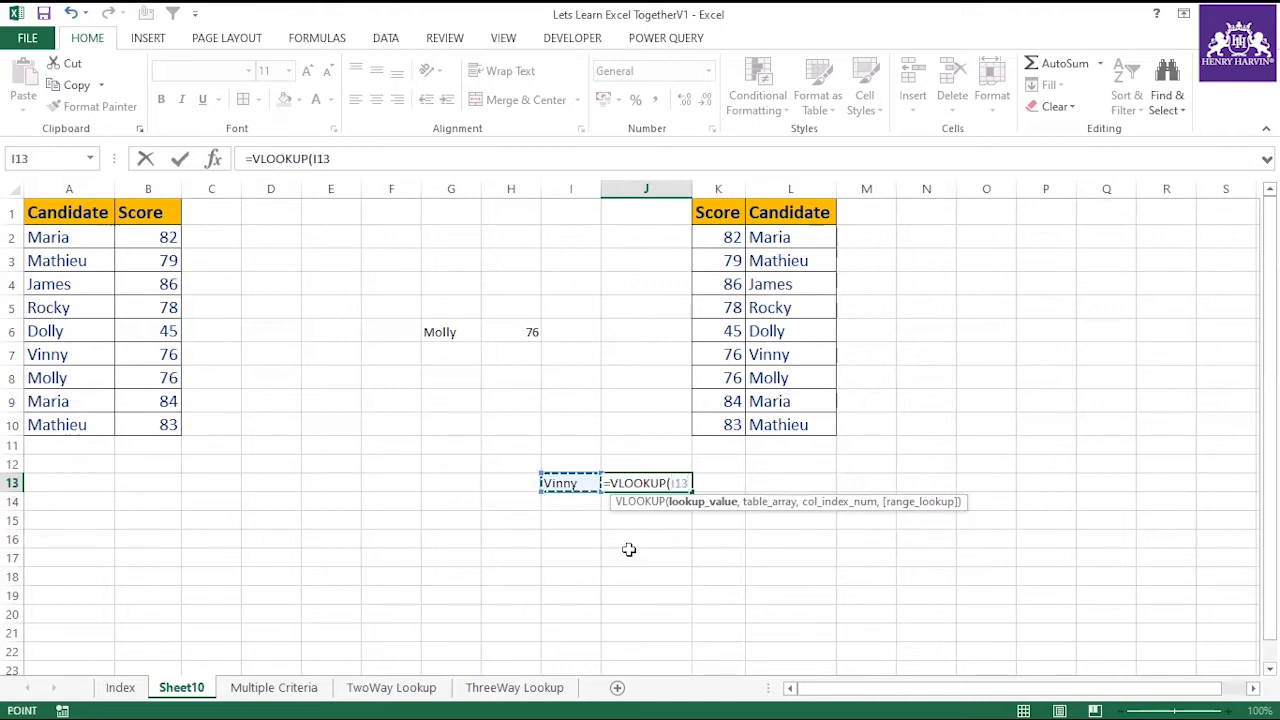
type(",")
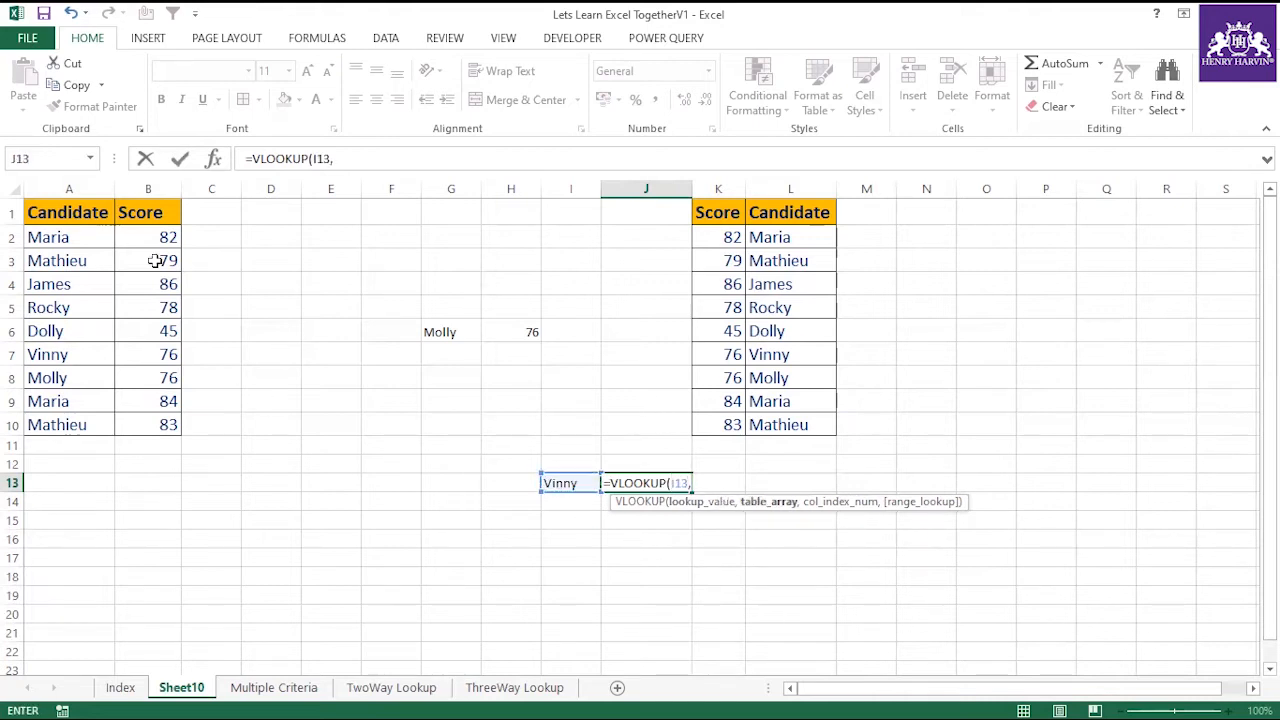
left_click_drag(90, 212, 153, 441)
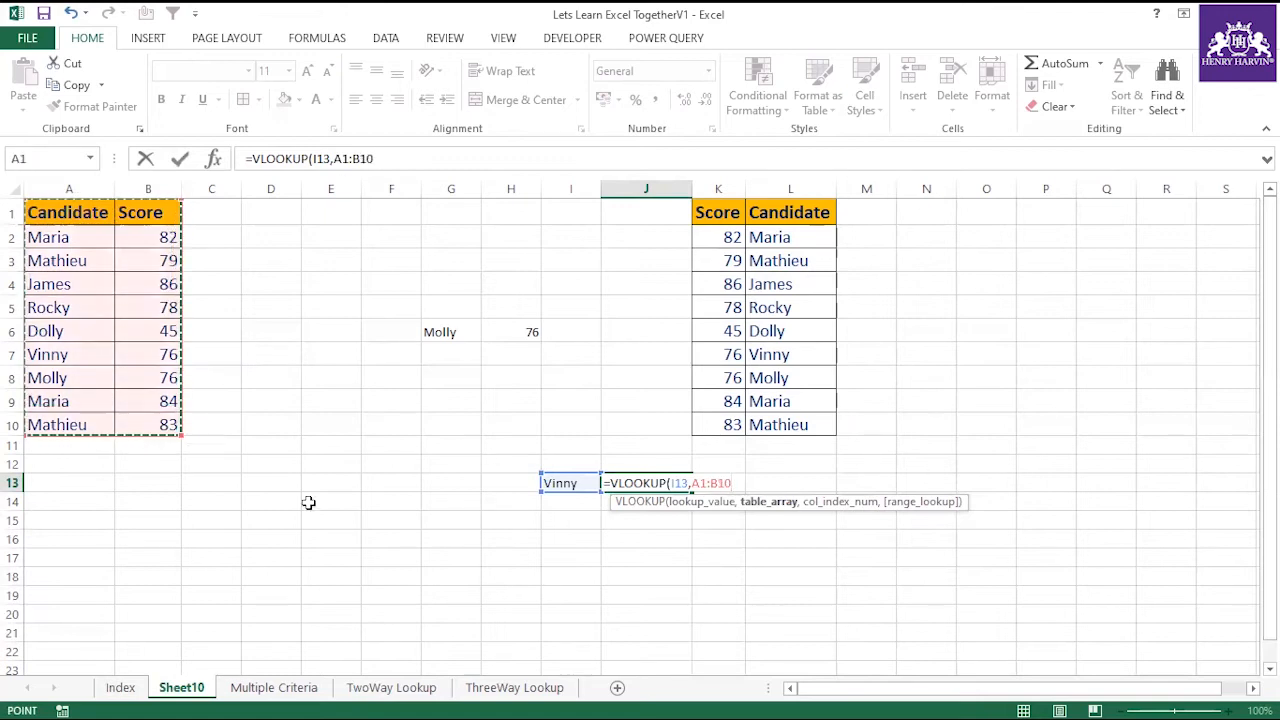
key("F4")
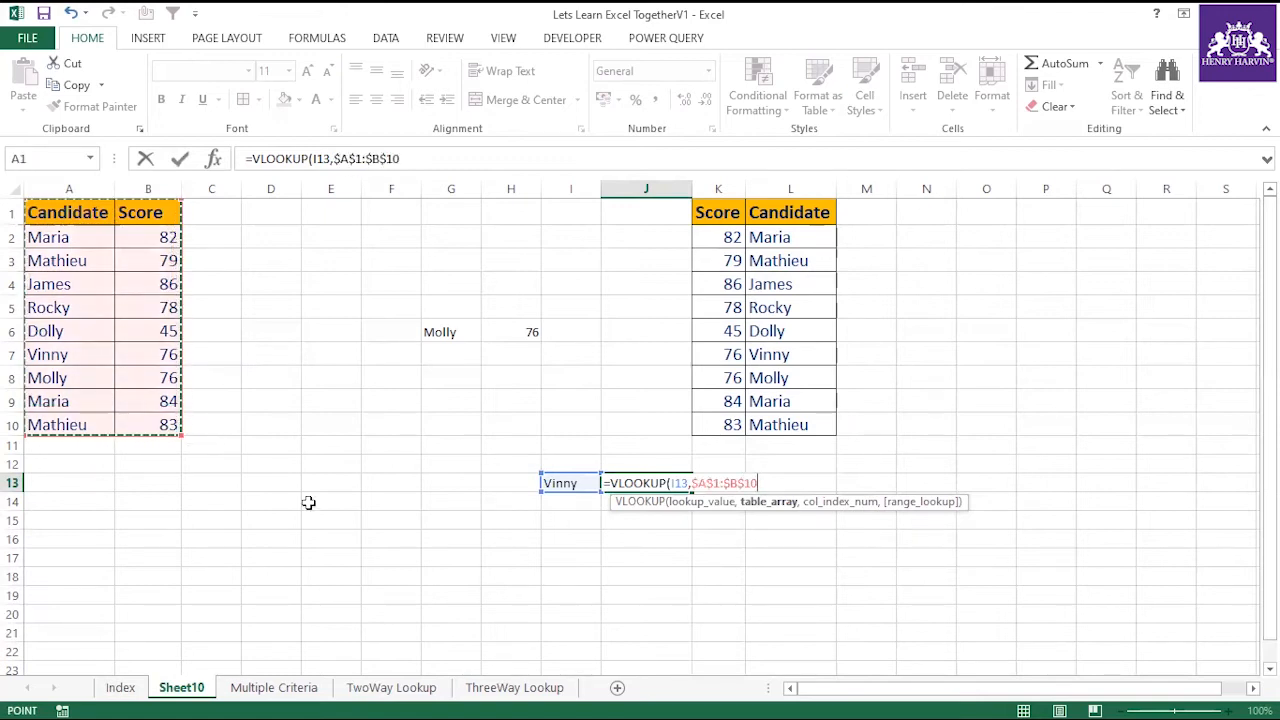
Complete the VLOOKUP formula in J13 with column index 2 and range lookup 0.
left_click(427, 158)
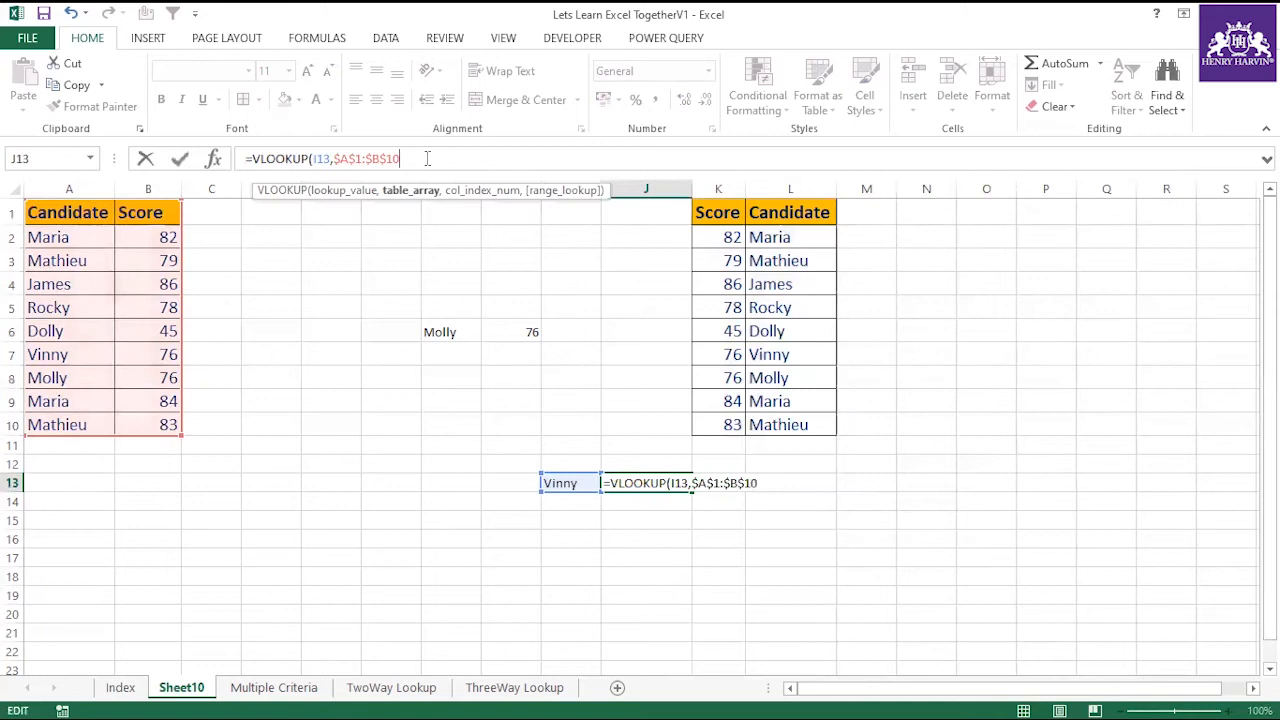
type(",")
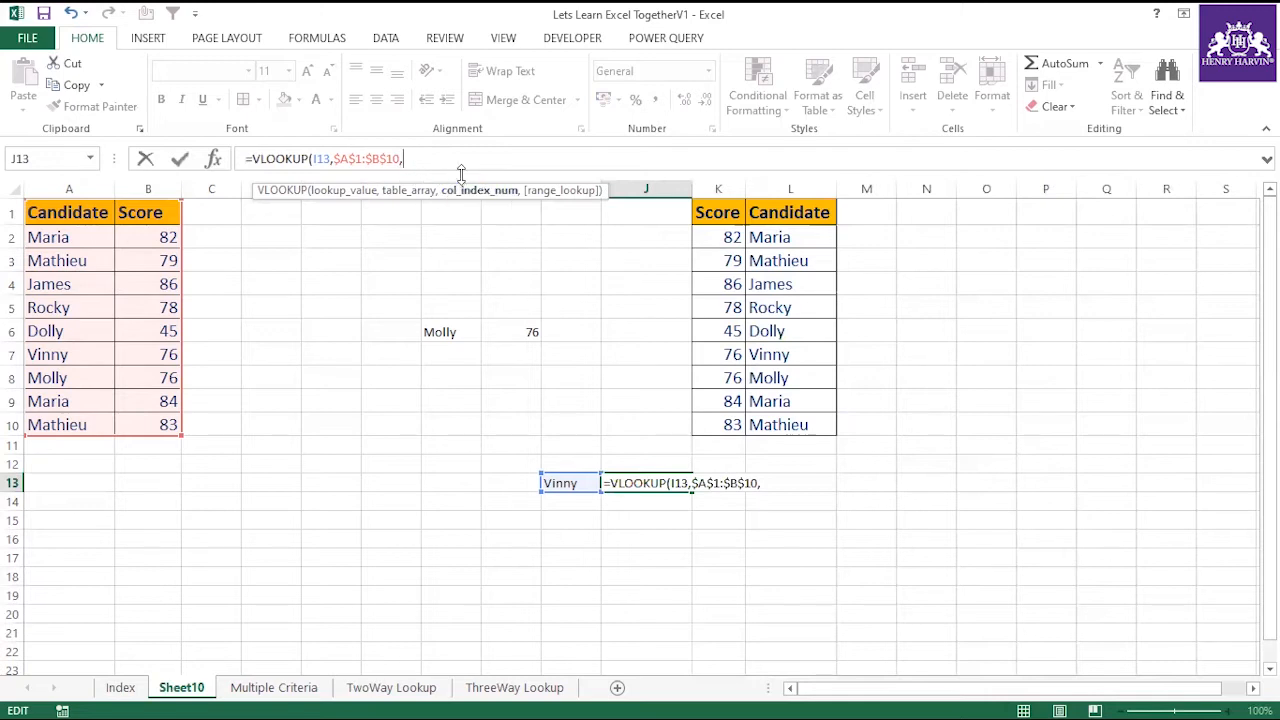
type(",0")
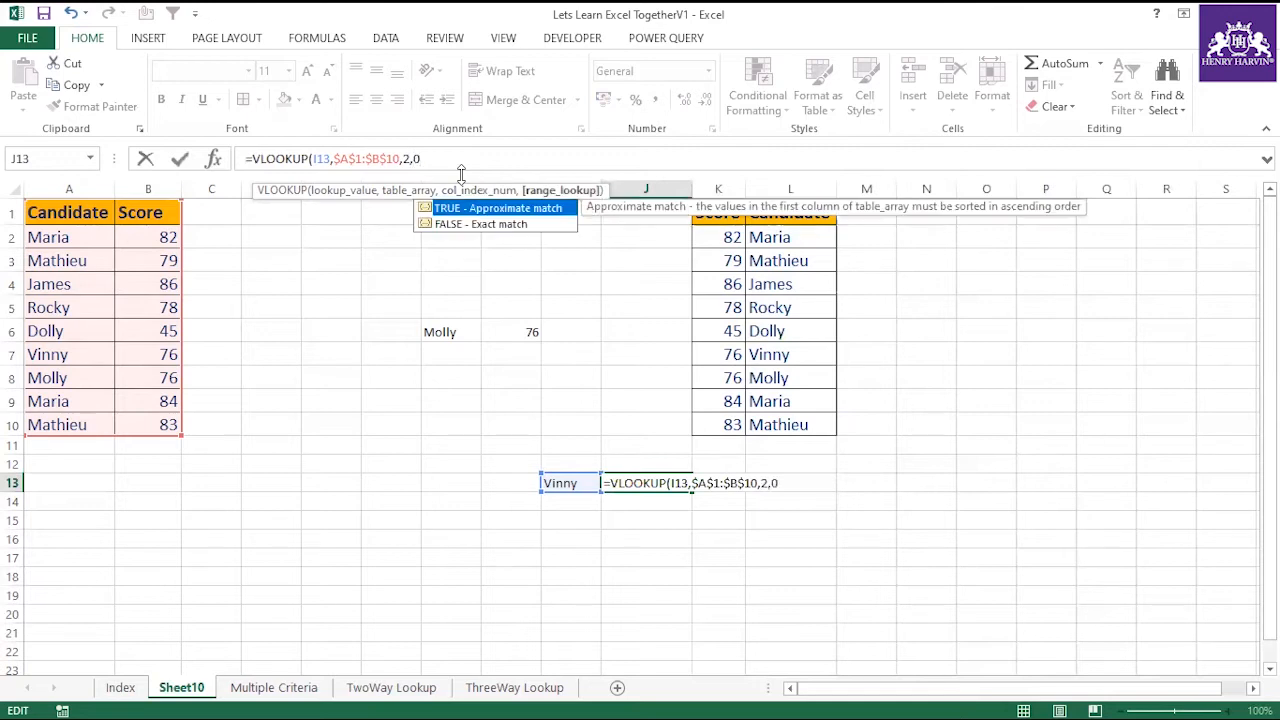
key("Return")
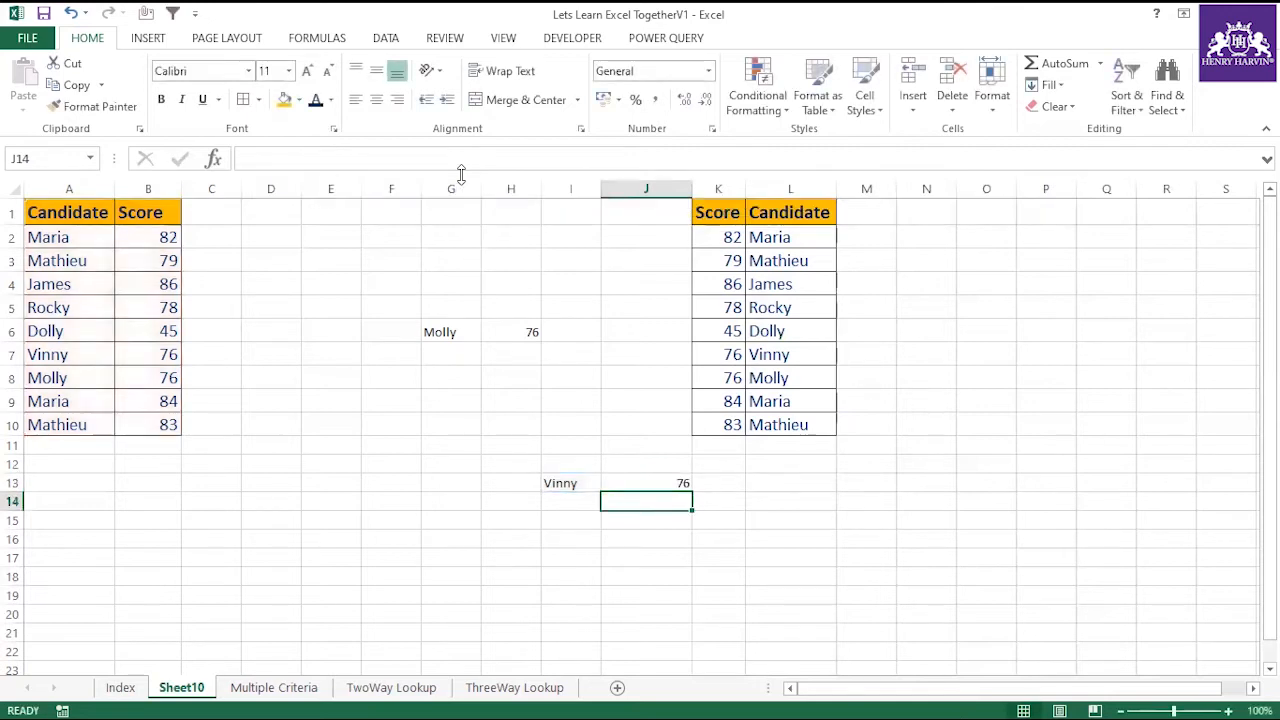
left_click(661, 482)
Replace the lookup name in I13 with the candidate name from A4, and compare the VLOOKUP result with the score in B4.
left_click(580, 483)
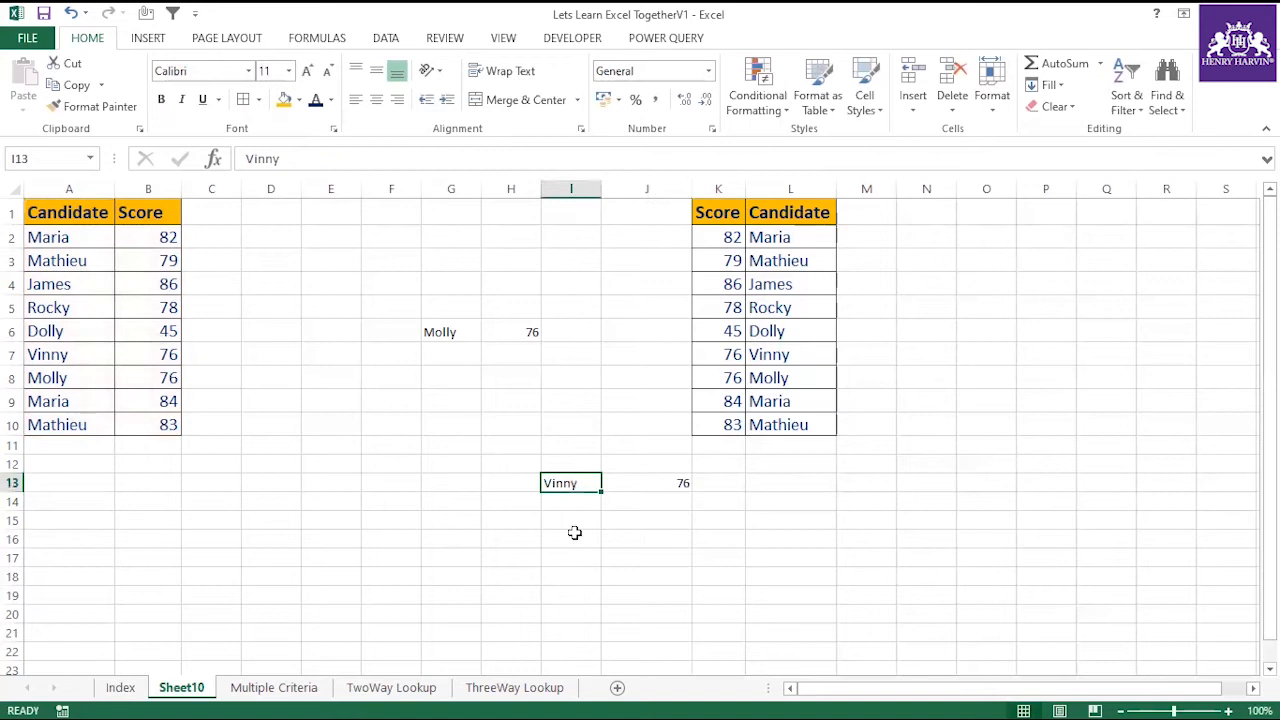
type("James")
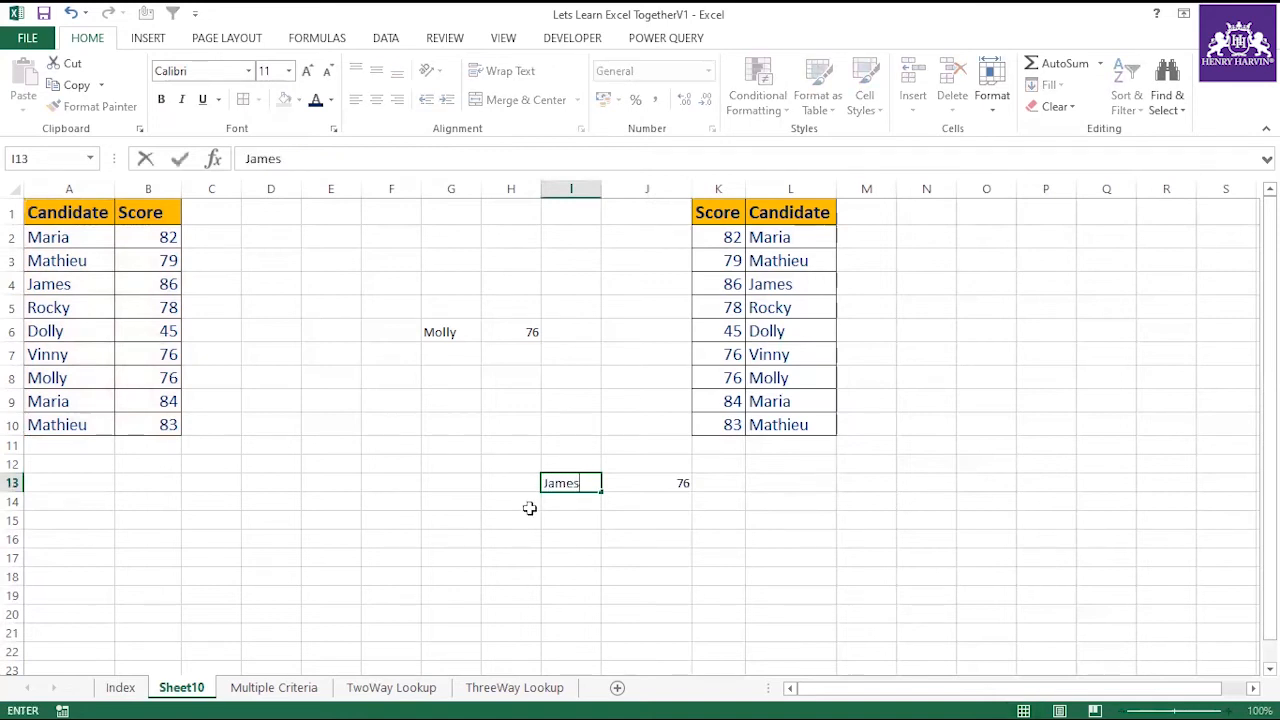
left_click(529, 513)
left_click(553, 484)
left_click(672, 482)
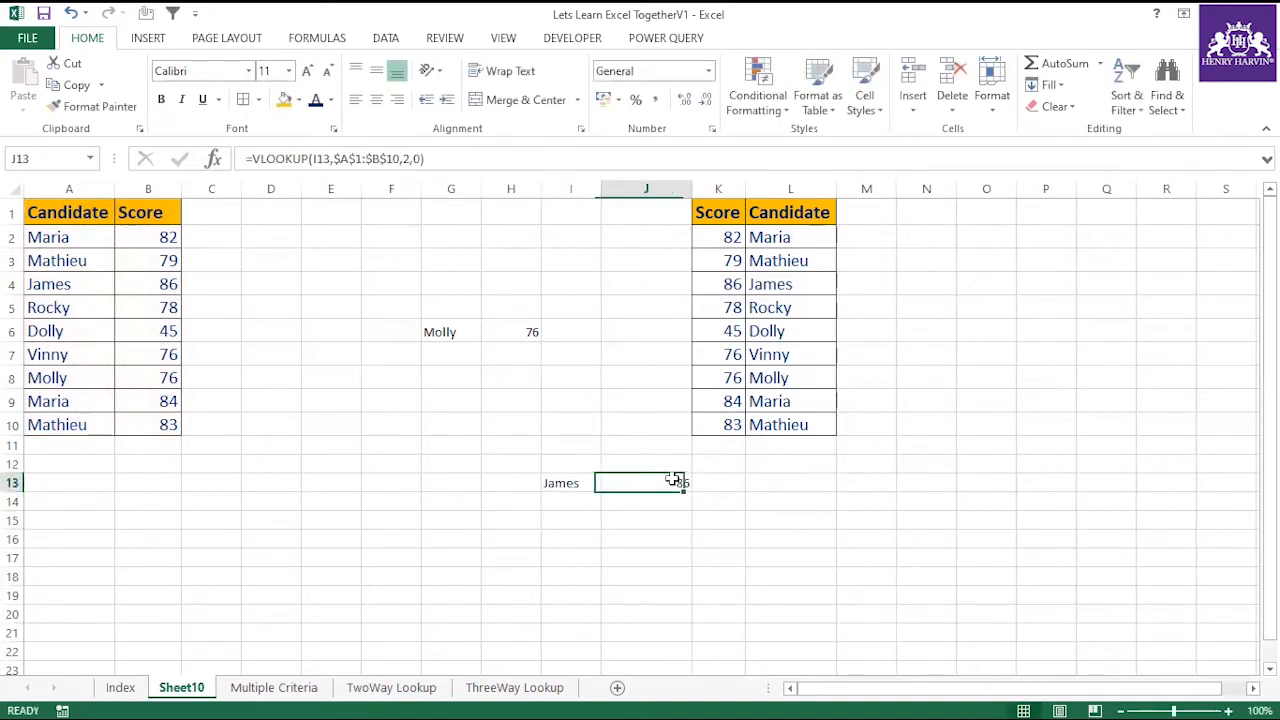
left_click(105, 284)
left_click_drag(108, 284, 151, 294)
left_click(505, 578)
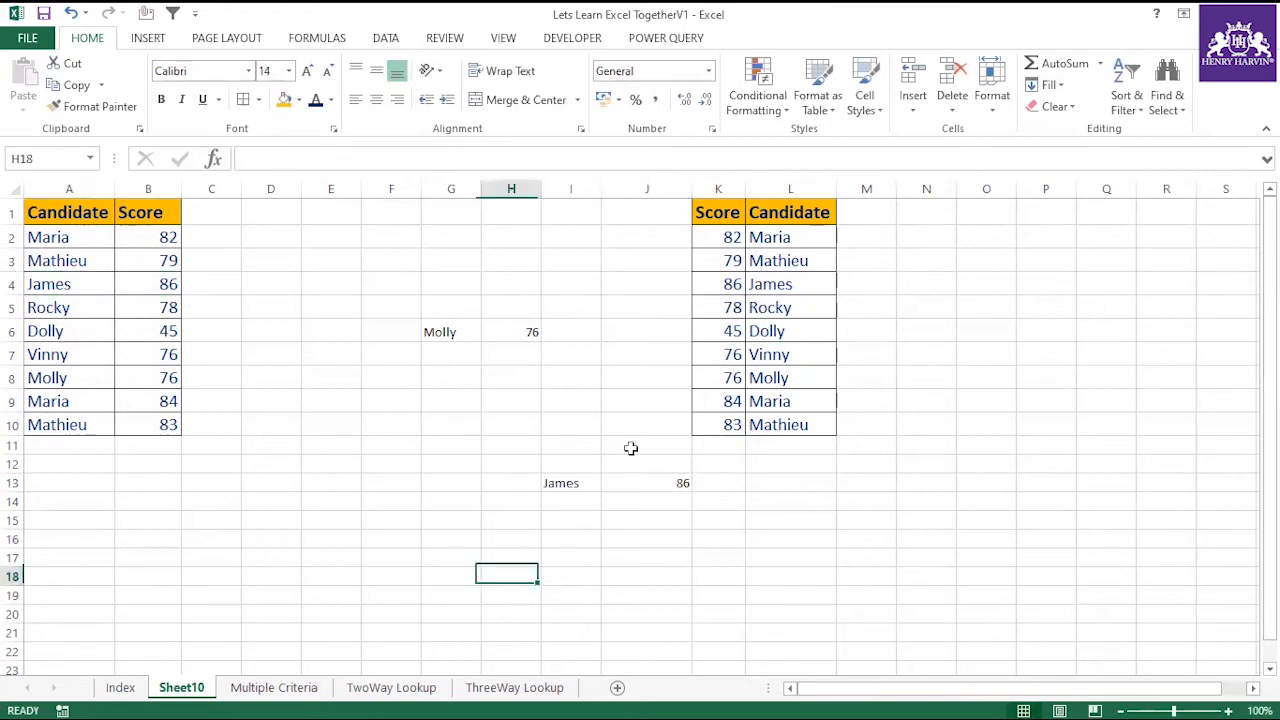
Label the VLOOKUP result by entering "First Table" in J12.
left_click_drag(716, 210, 760, 432)
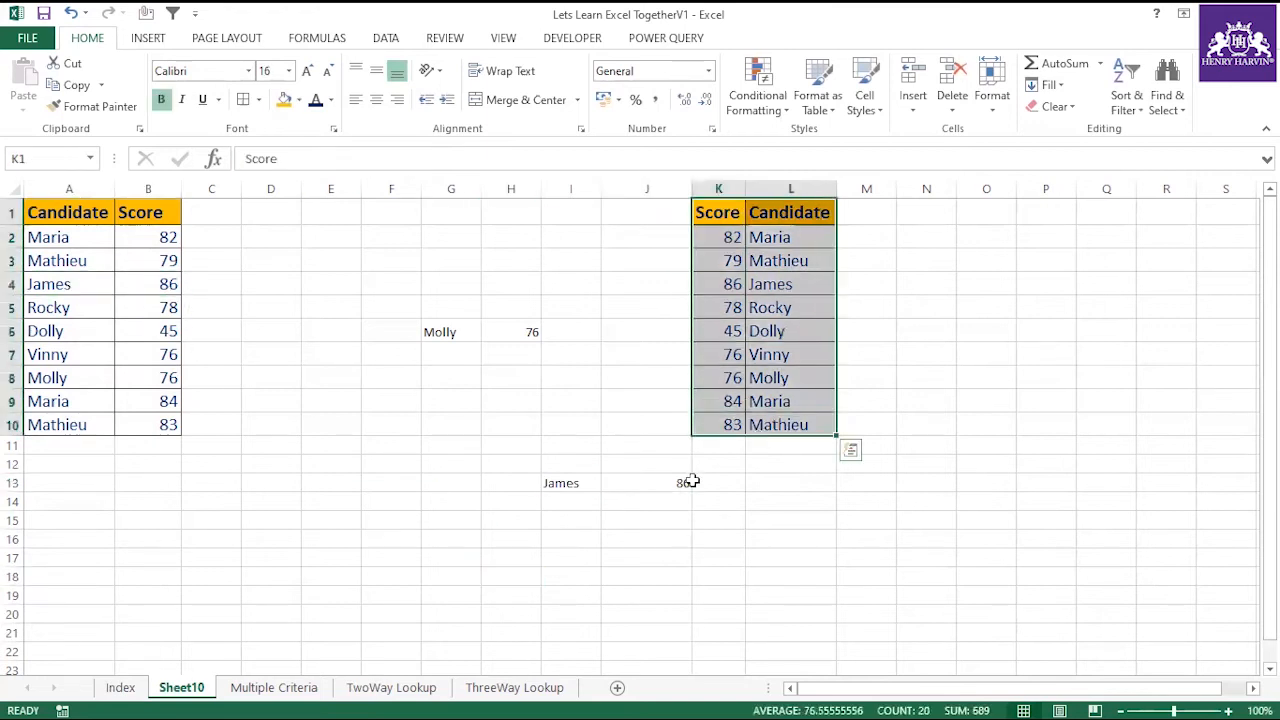
left_click(657, 463)
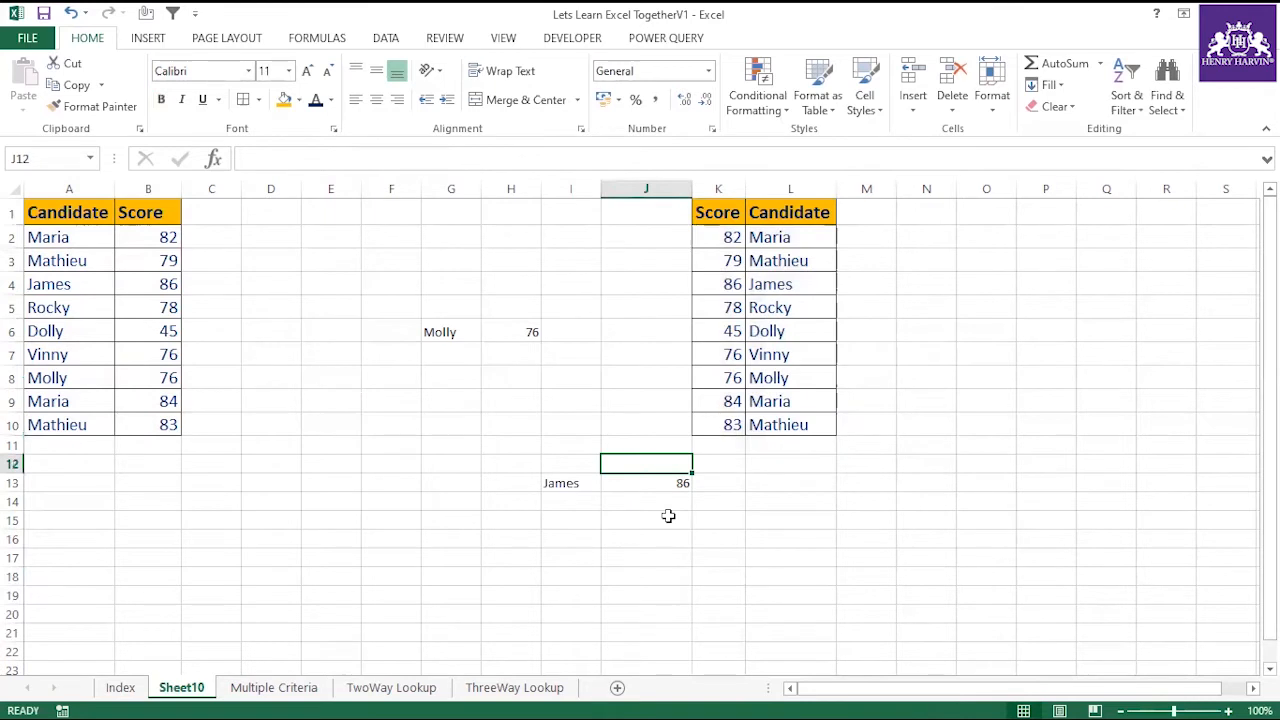
type("First Table")
left_click(668, 515)
left_click(678, 482)
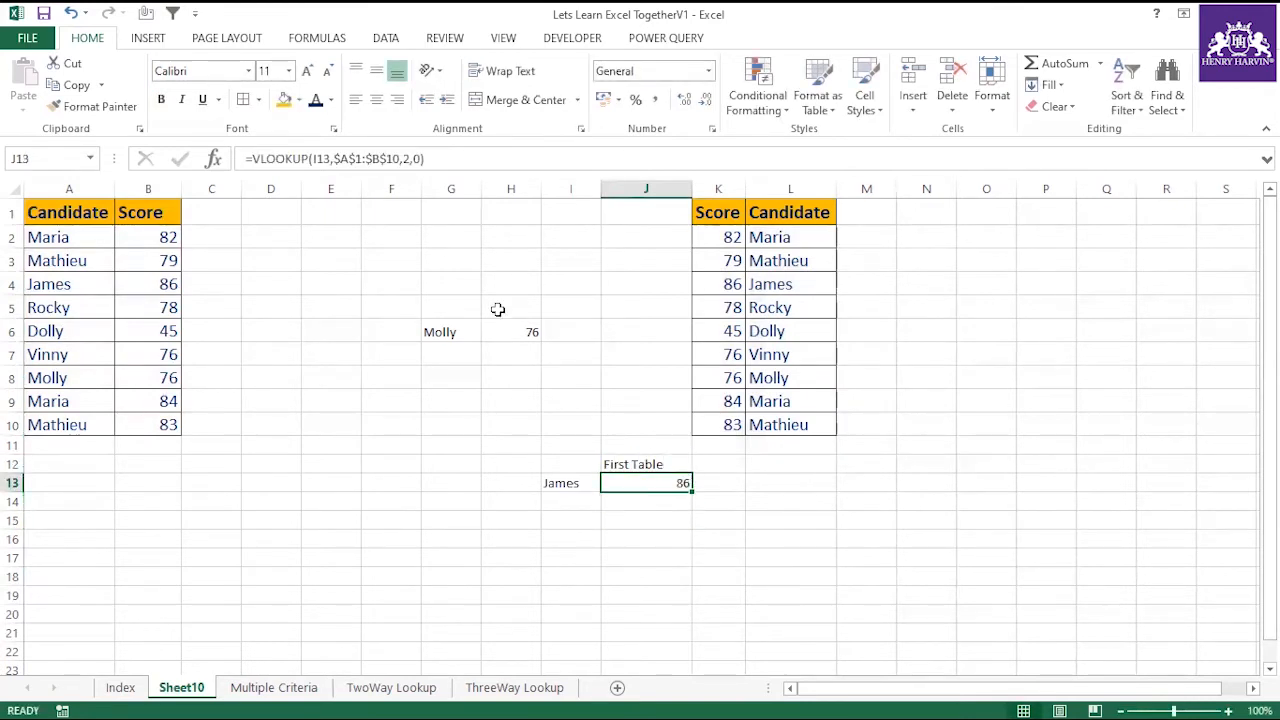
Copy the VLOOKUP formula from J13 into J14 as visible text, and widen column J to fit it.
left_click_drag(247, 158, 445, 163)
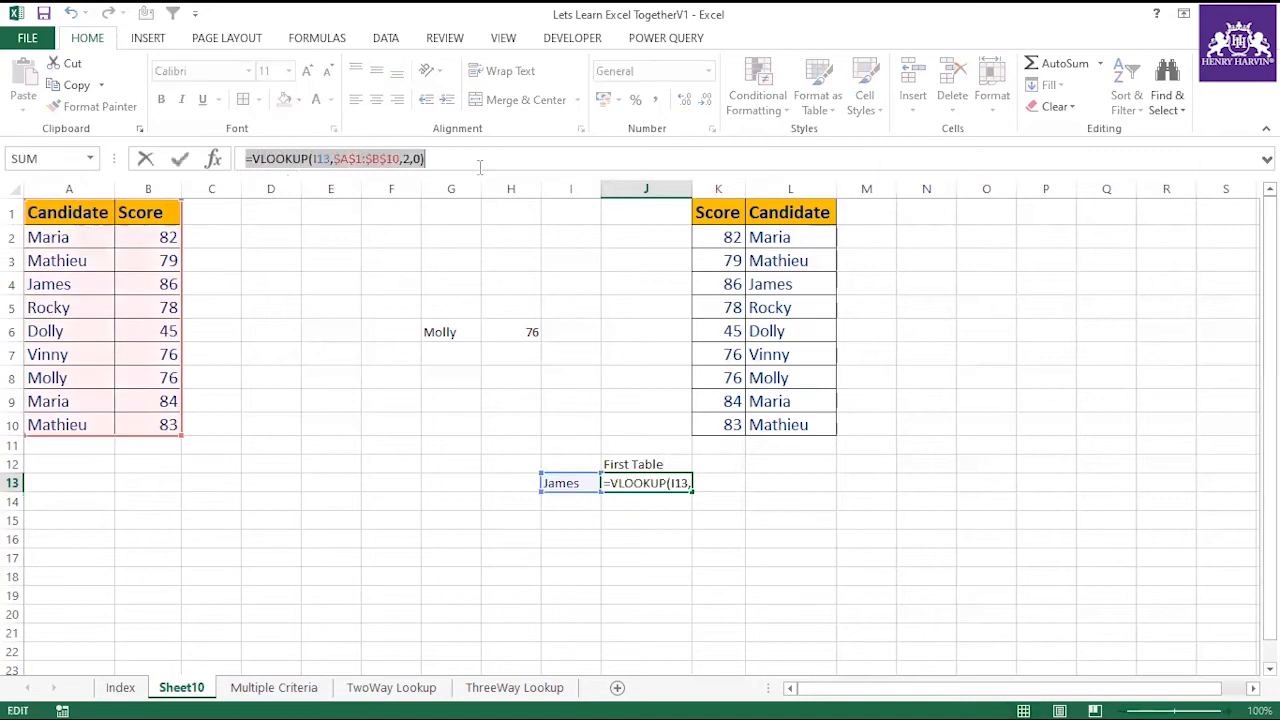
key("ctrl+c")
key("Escape")
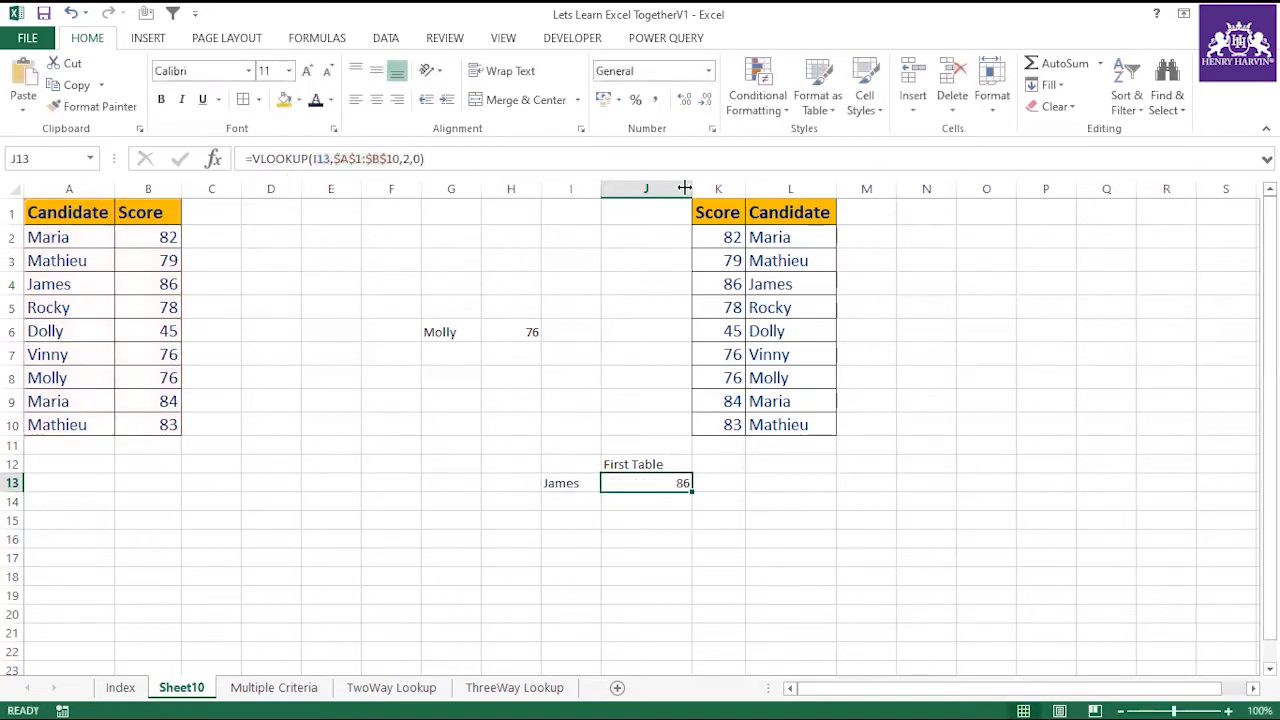
left_click_drag(687, 188, 710, 188)
left_click(611, 501)
key("ctrl+v")
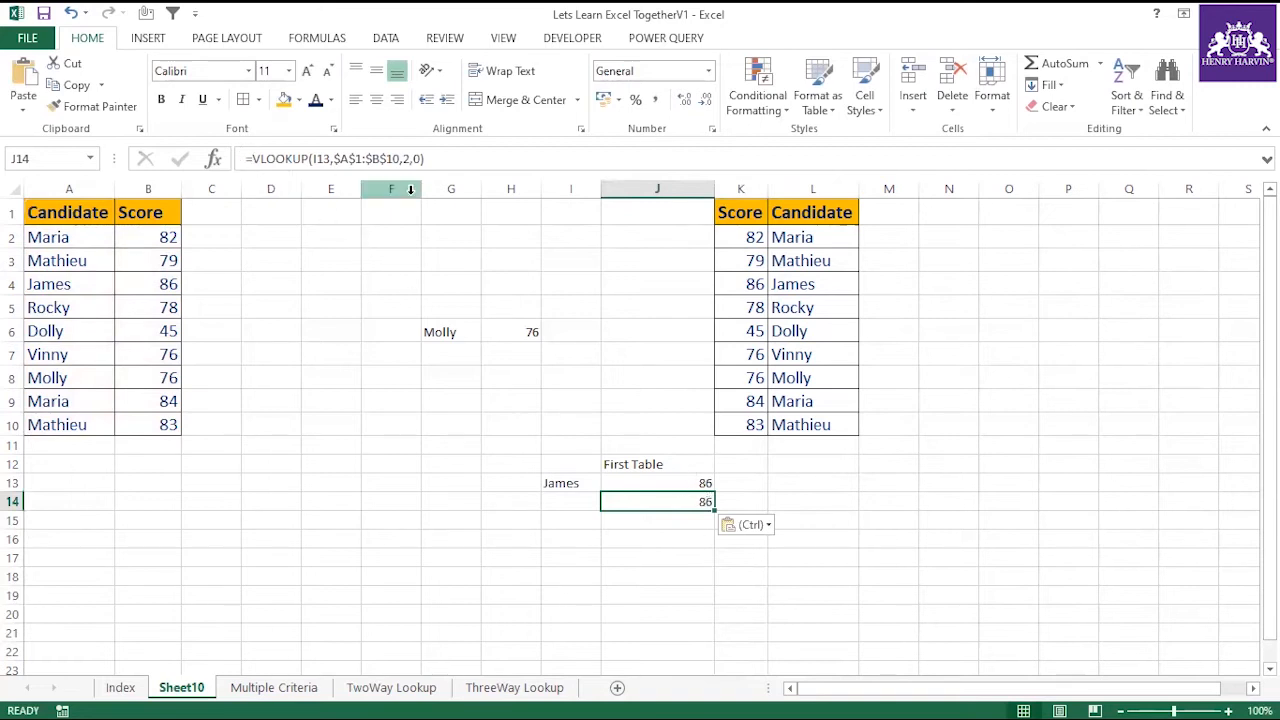
left_click(248, 158)
key("Return")
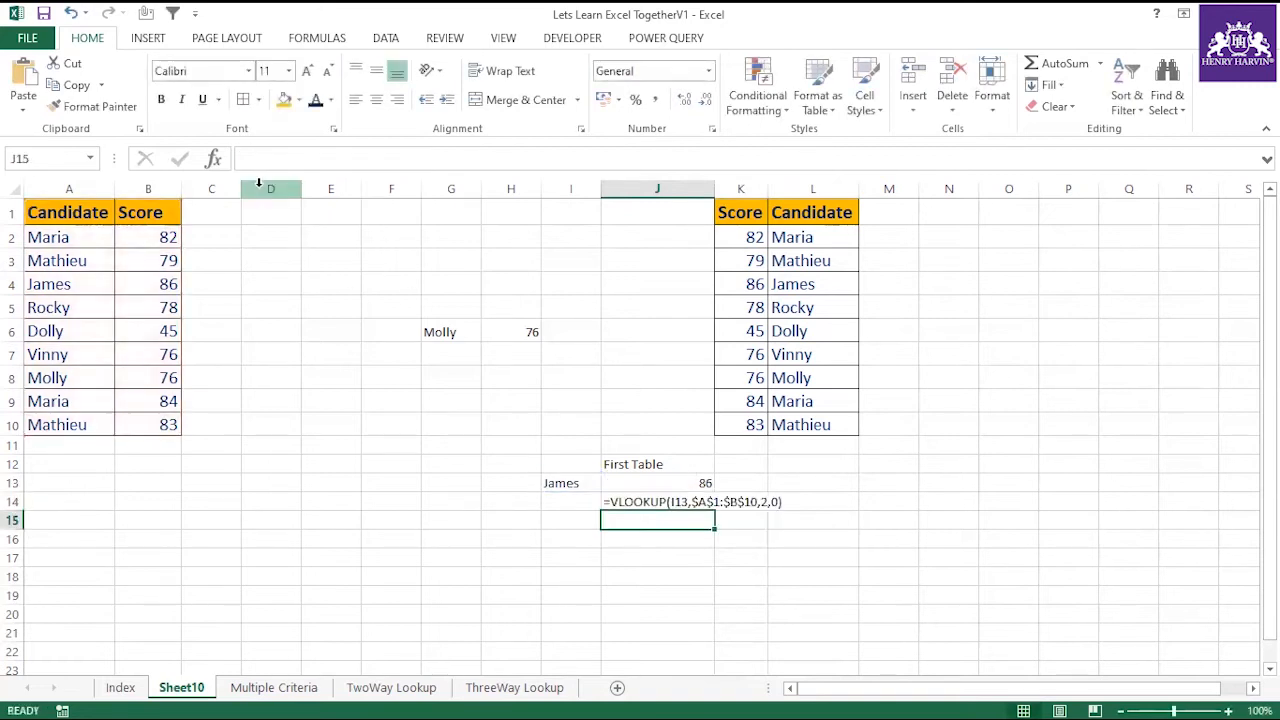
left_click_drag(716, 186, 790, 186)
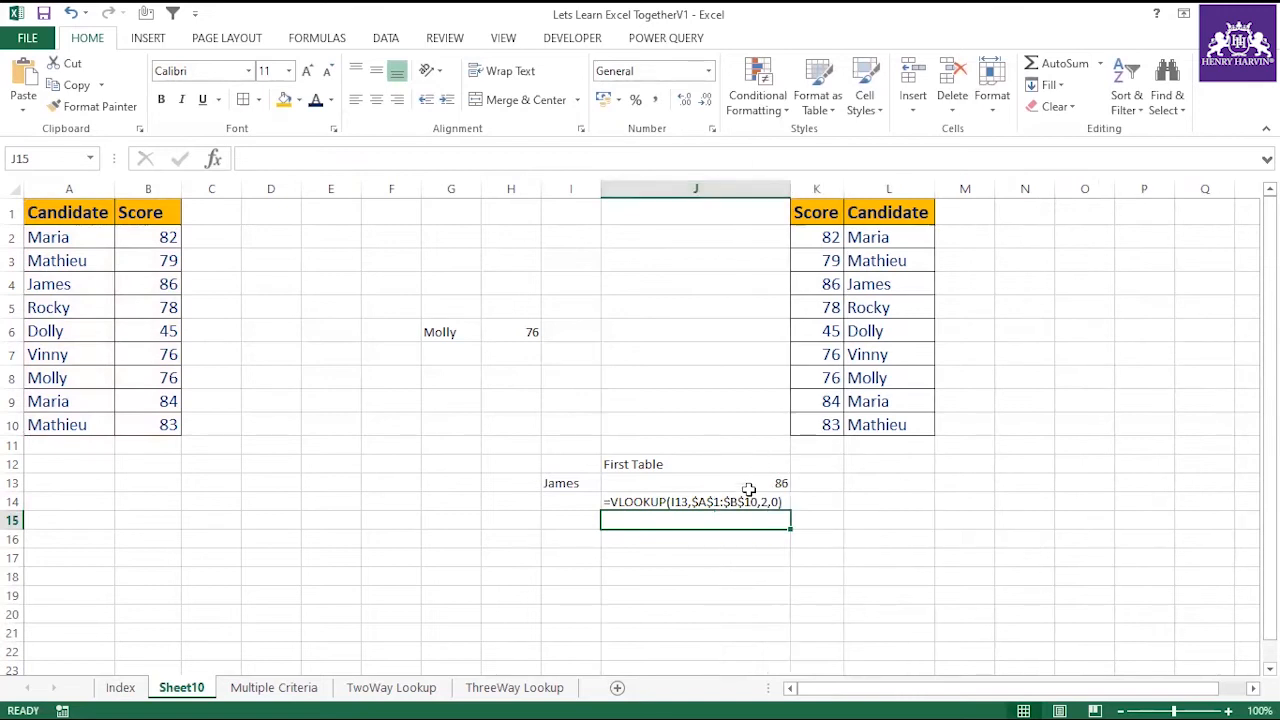
Format the formula text in J14 as bold 14 pt and widen column J to fit the larger text.
left_click(737, 502)
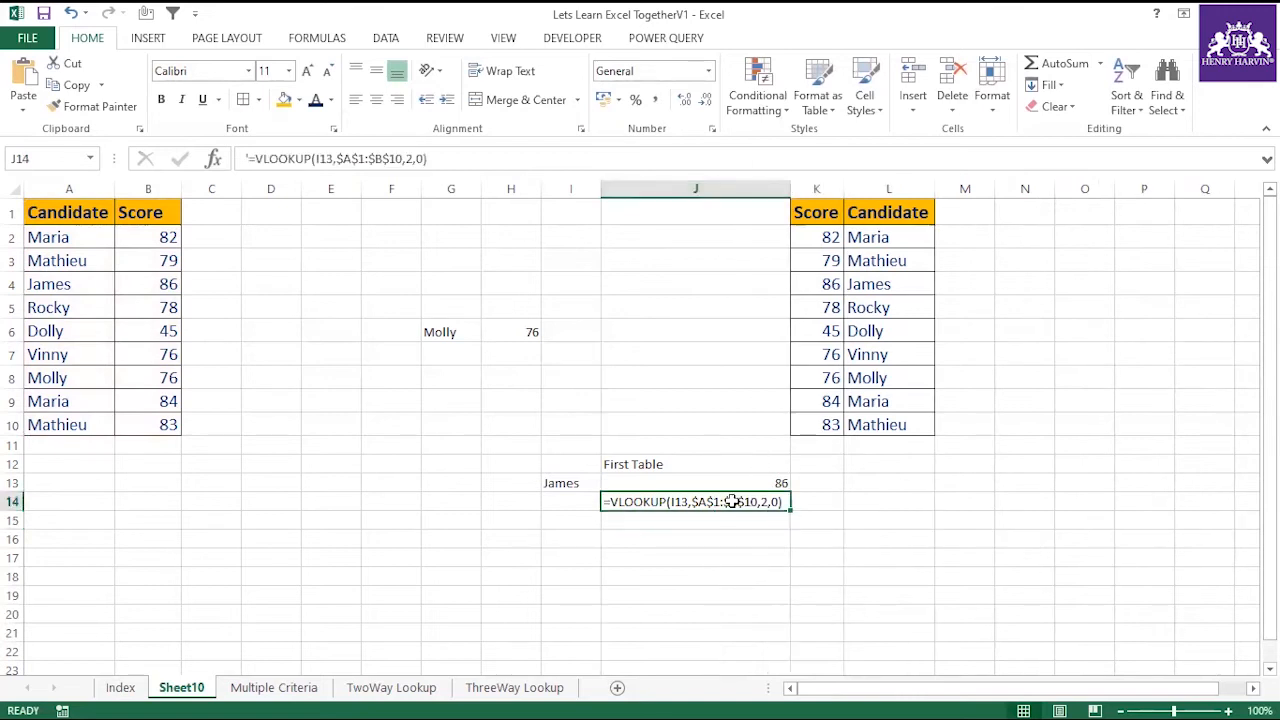
left_click(306, 70)
left_click(306, 70)
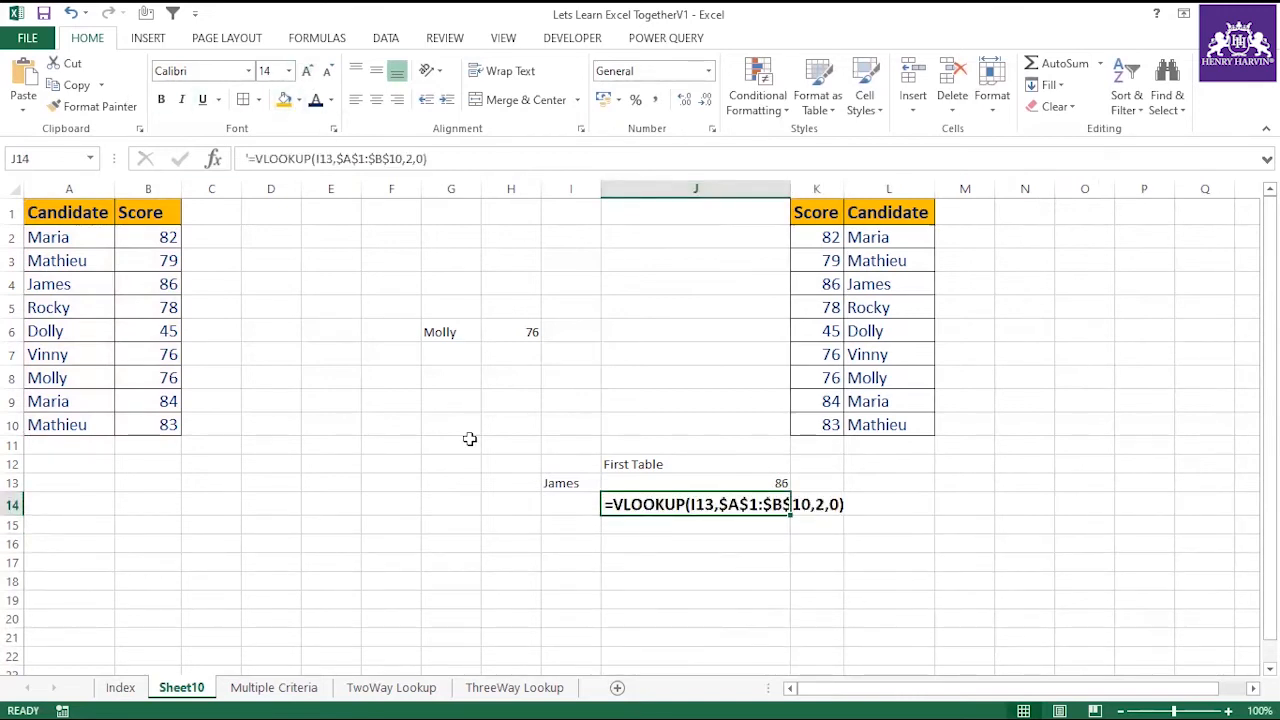
left_click(774, 544)
left_click_drag(793, 184, 845, 184)
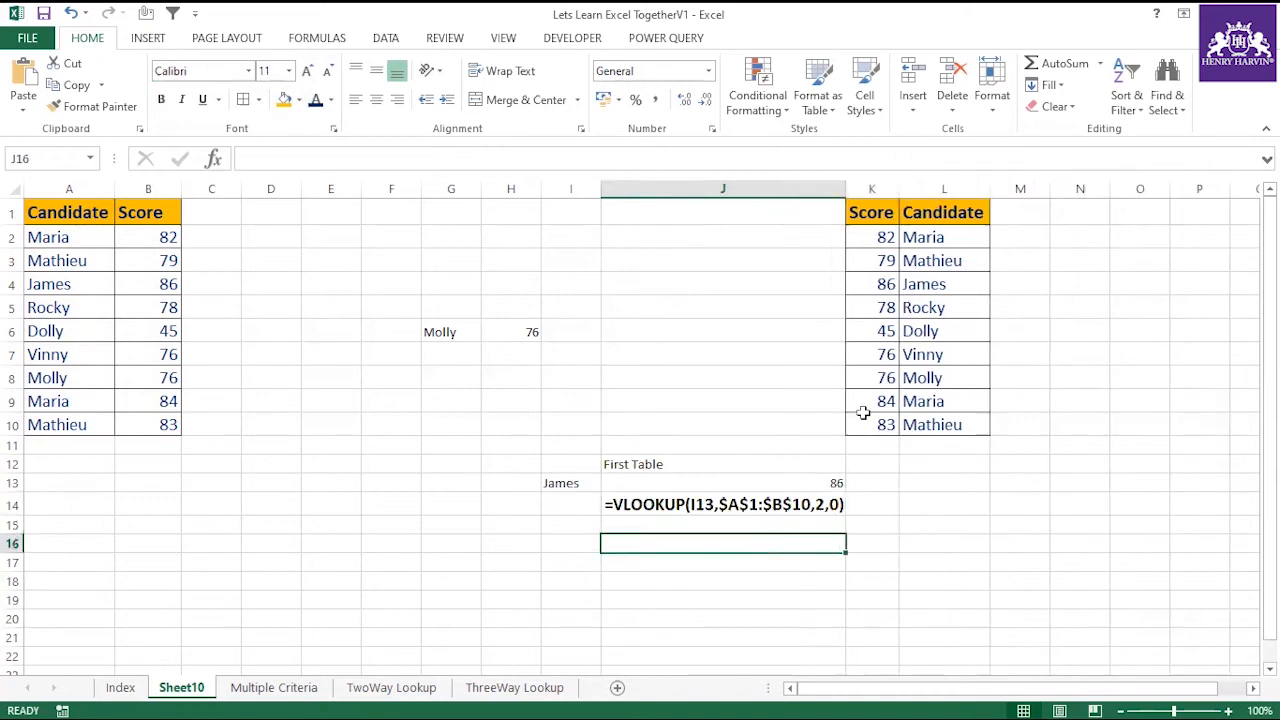
Format the VLOOKUP result in J13 as bold 16 pt.
left_click(800, 488)
left_click(306, 70)
left_click(306, 70)
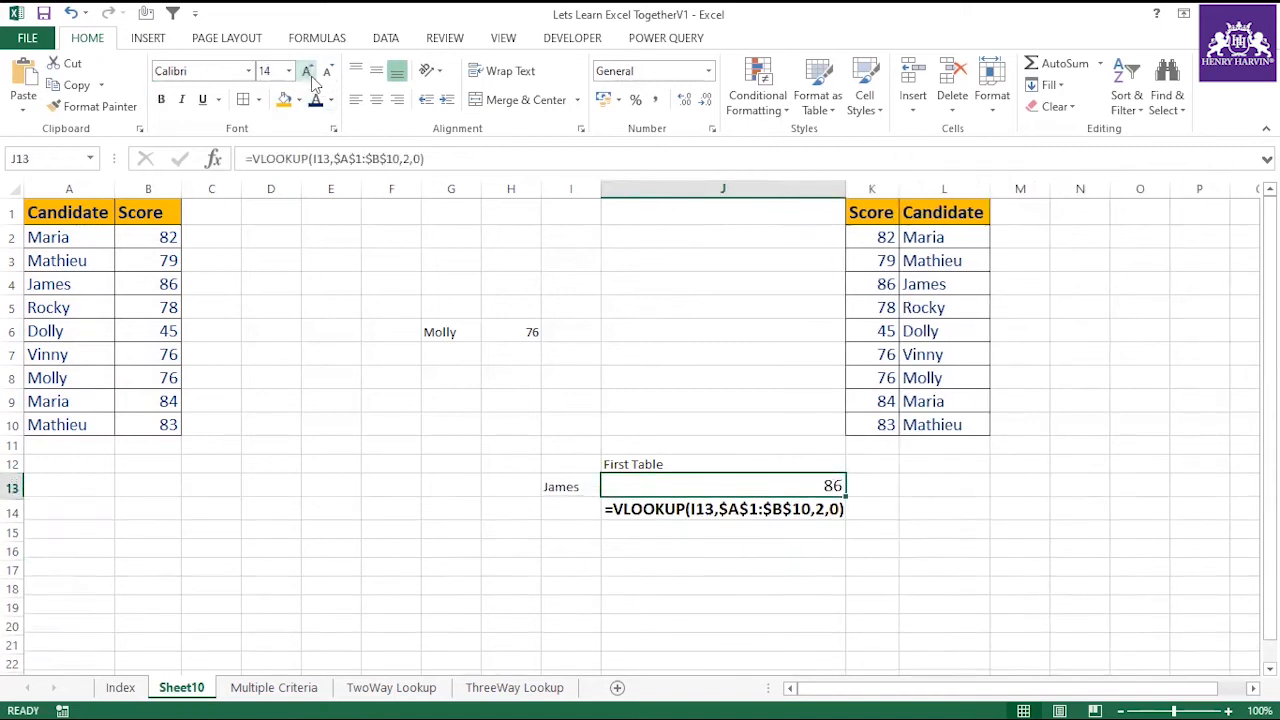
left_click(306, 70)
key("ctrl+b")
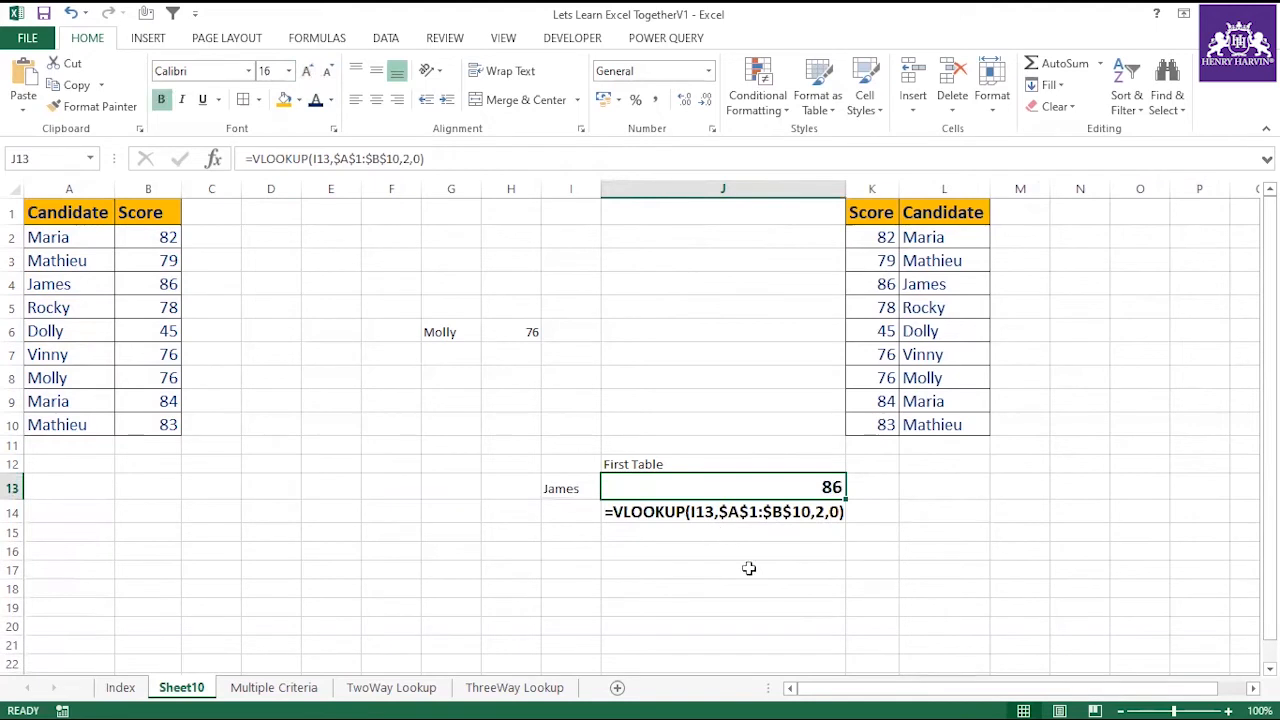
Format the "First Table" label in J12 as bold 16 pt.
left_click_drag(54, 203, 157, 425)
left_click(680, 462)
left_click(307, 70)
left_click(307, 70)
left_click(307, 70)
key("ctrl+b")
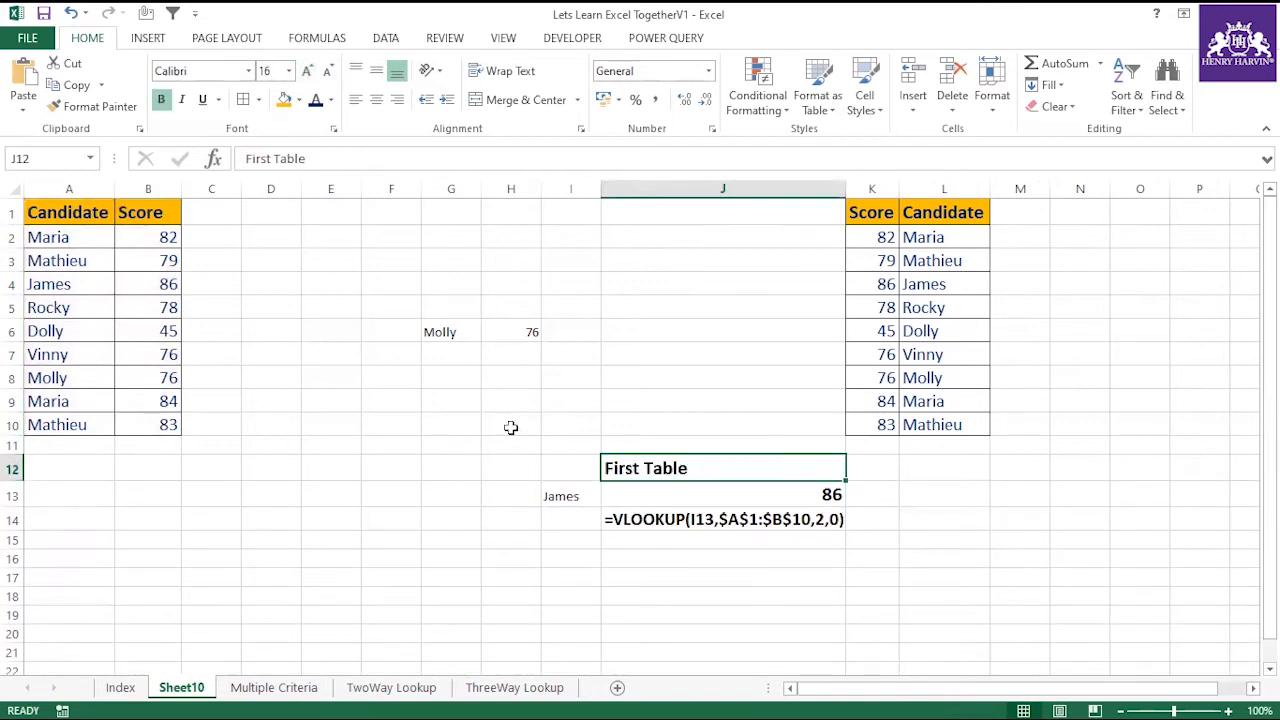
left_click(960, 580)
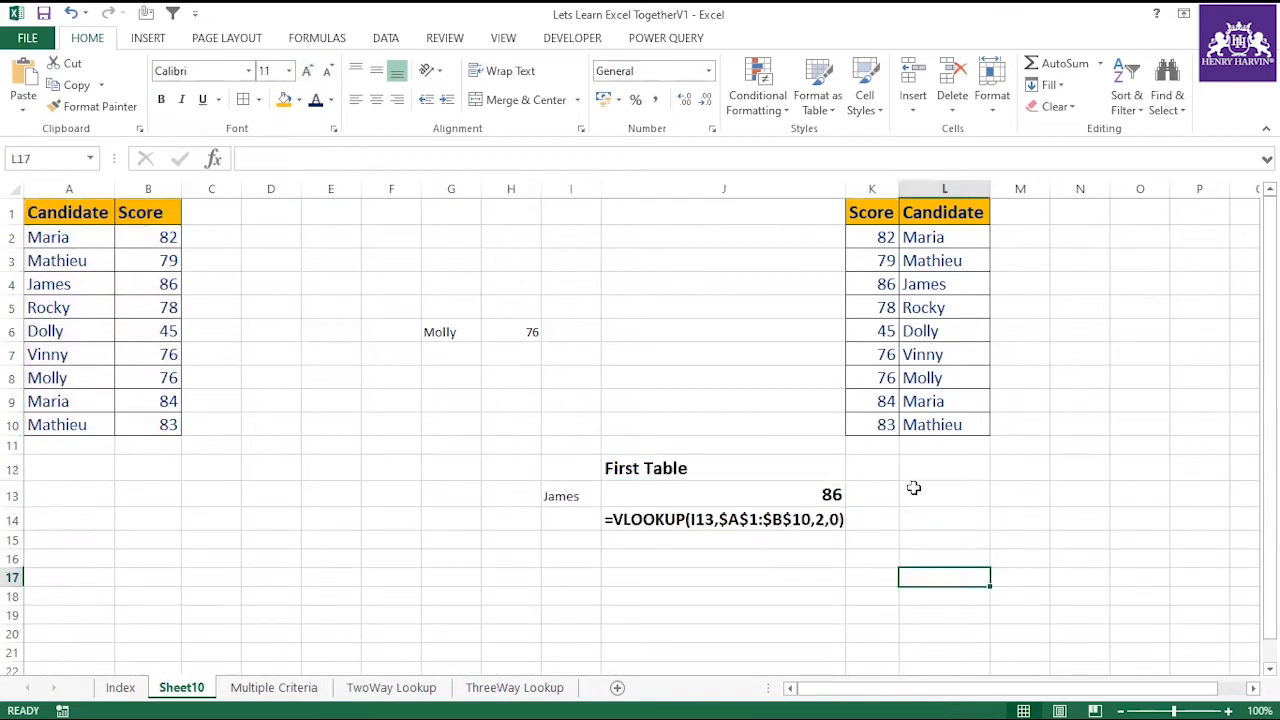
Hide columns D to F, along with columns G and H, to bring the two candidate tables closer together.
left_click_drag(290, 189, 400, 189)
right_click(370, 189)
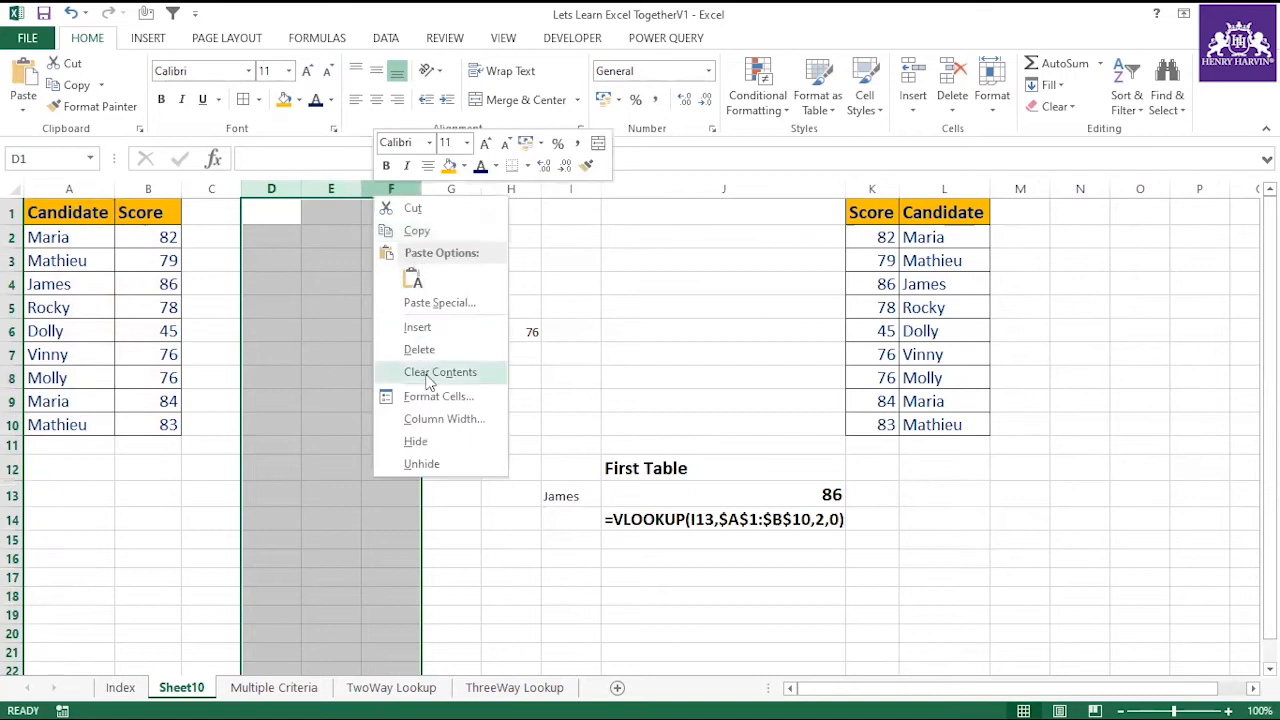
left_click(418, 439)
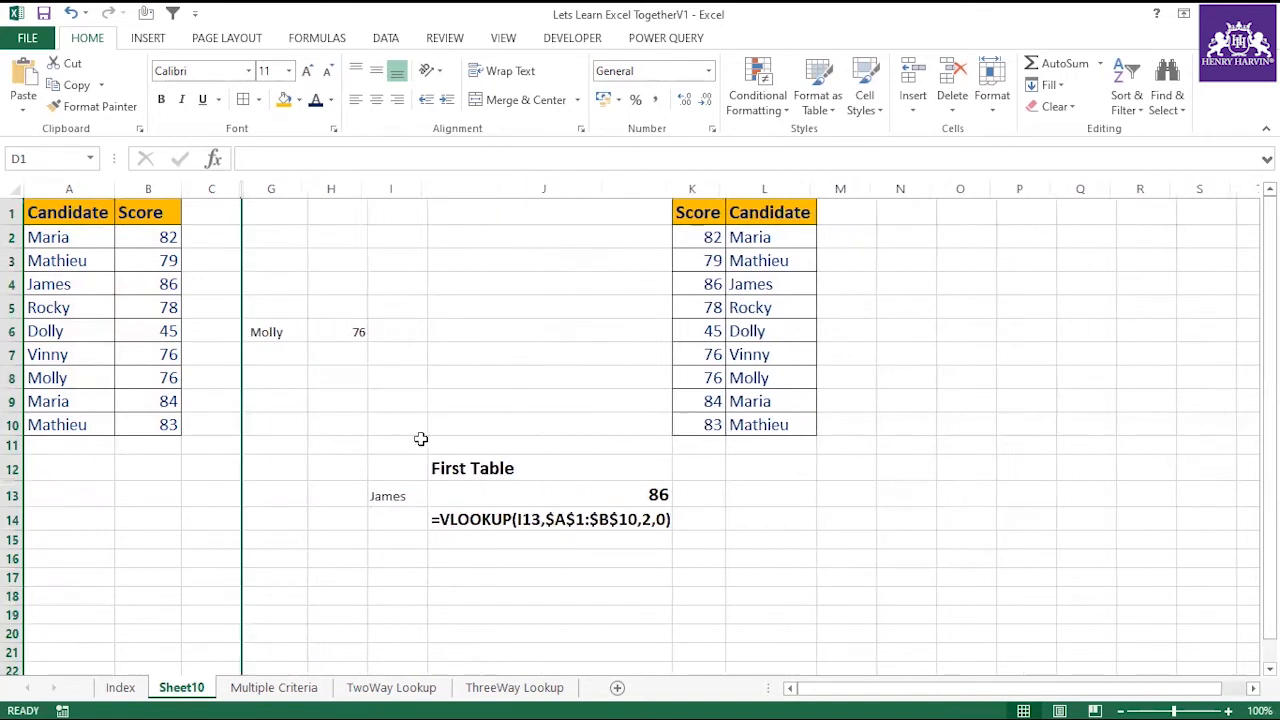
left_click(848, 405)
left_click_drag(269, 185, 330, 189)
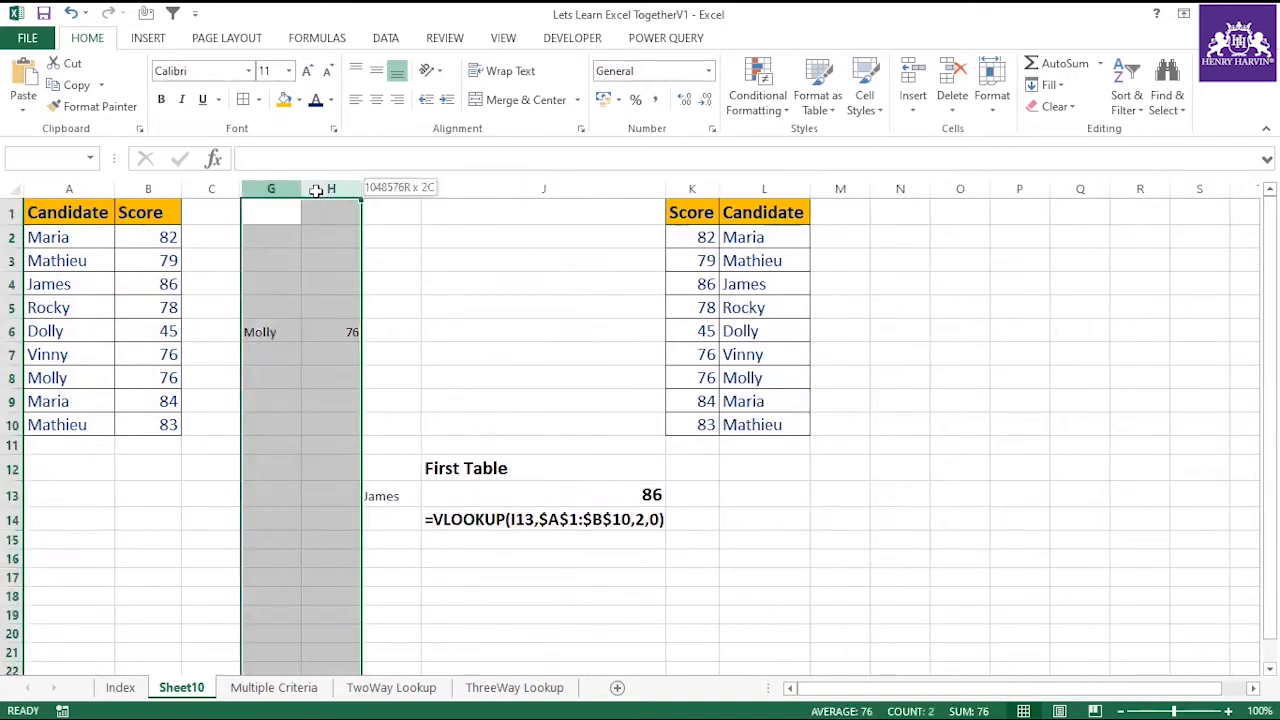
right_click(322, 191)
left_click(359, 438)
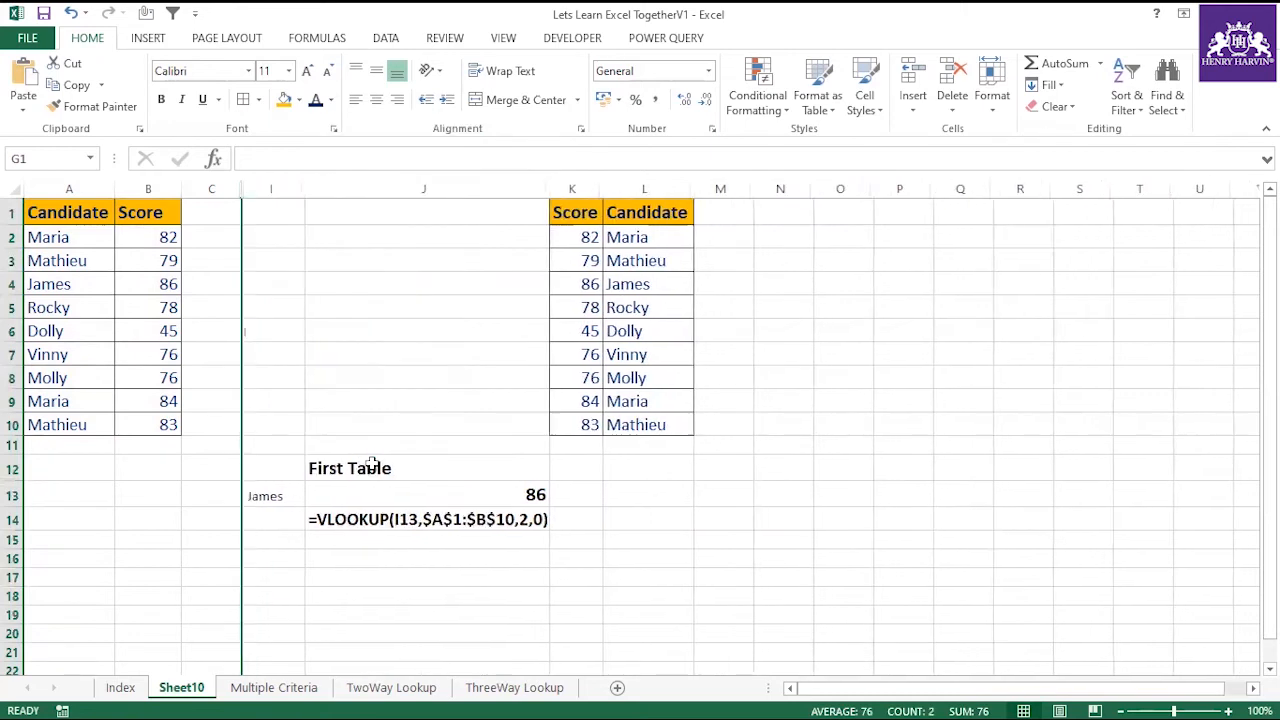
Format the lookup name in I13 as bold 16 pt to match the first table's VLOOKUP result.
left_click(260, 496)
left_click(307, 70)
left_click(307, 70)
left_click(307, 70)
key("ctrl+b")
left_click_drag(262, 468, 460, 507)
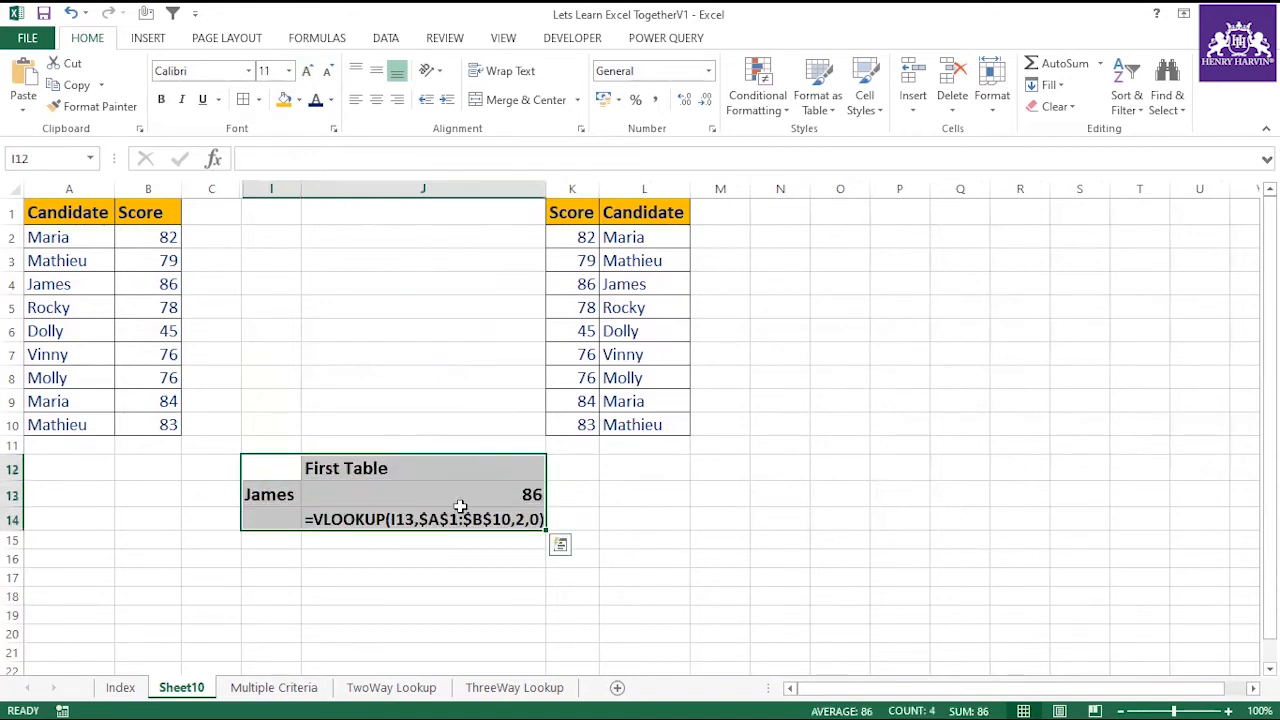
left_click(460, 498)
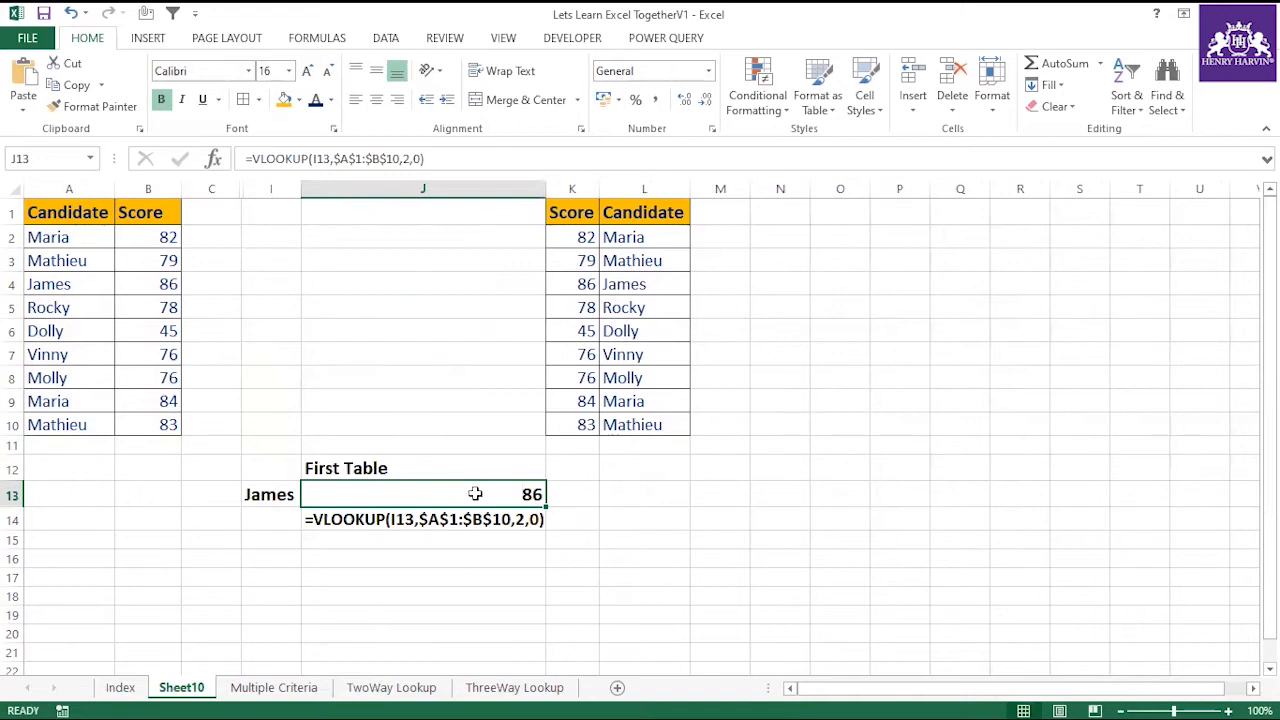
Widen column I to leave more room around the lookup name.
left_click_drag(301, 189, 378, 189)
left_click(285, 494)
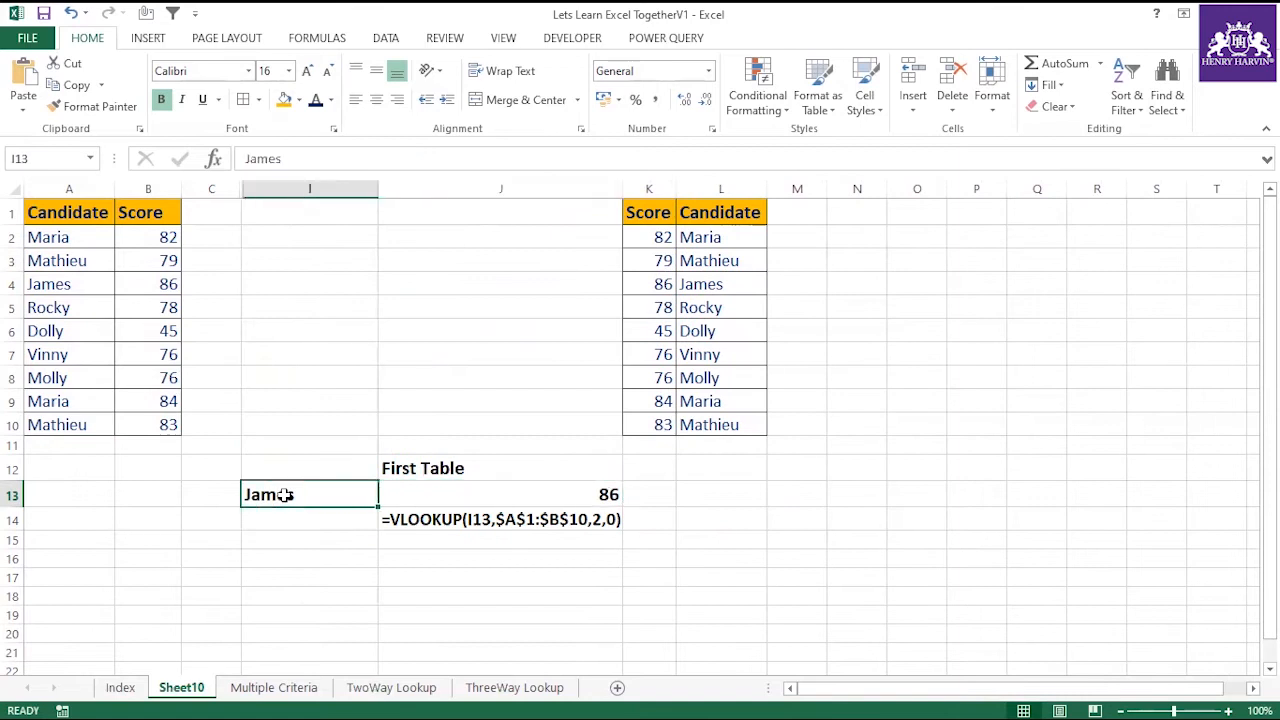
left_click_drag(381, 184, 369, 251)
left_click_drag(375, 187, 362, 246)
Examine the first table's lookup block in I12:J14, its formula text and lookup value, and the source range A1:B10.
left_click_drag(337, 462, 560, 524)
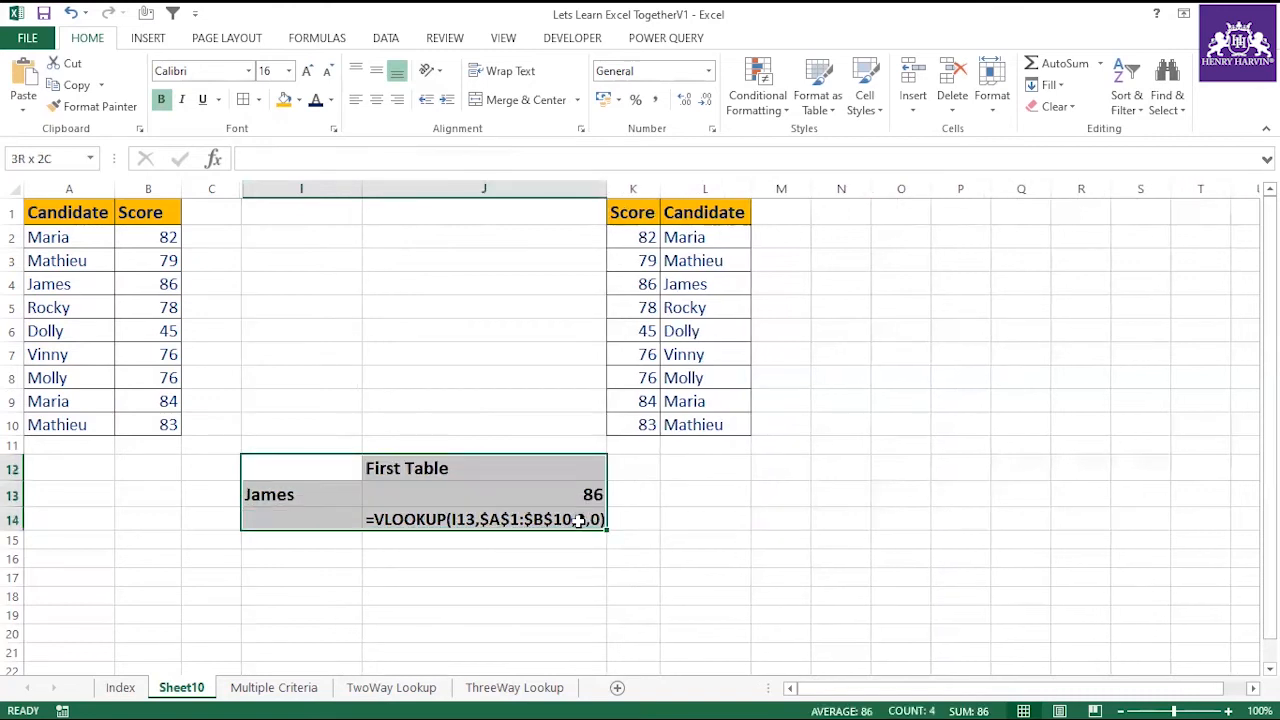
left_click(437, 519)
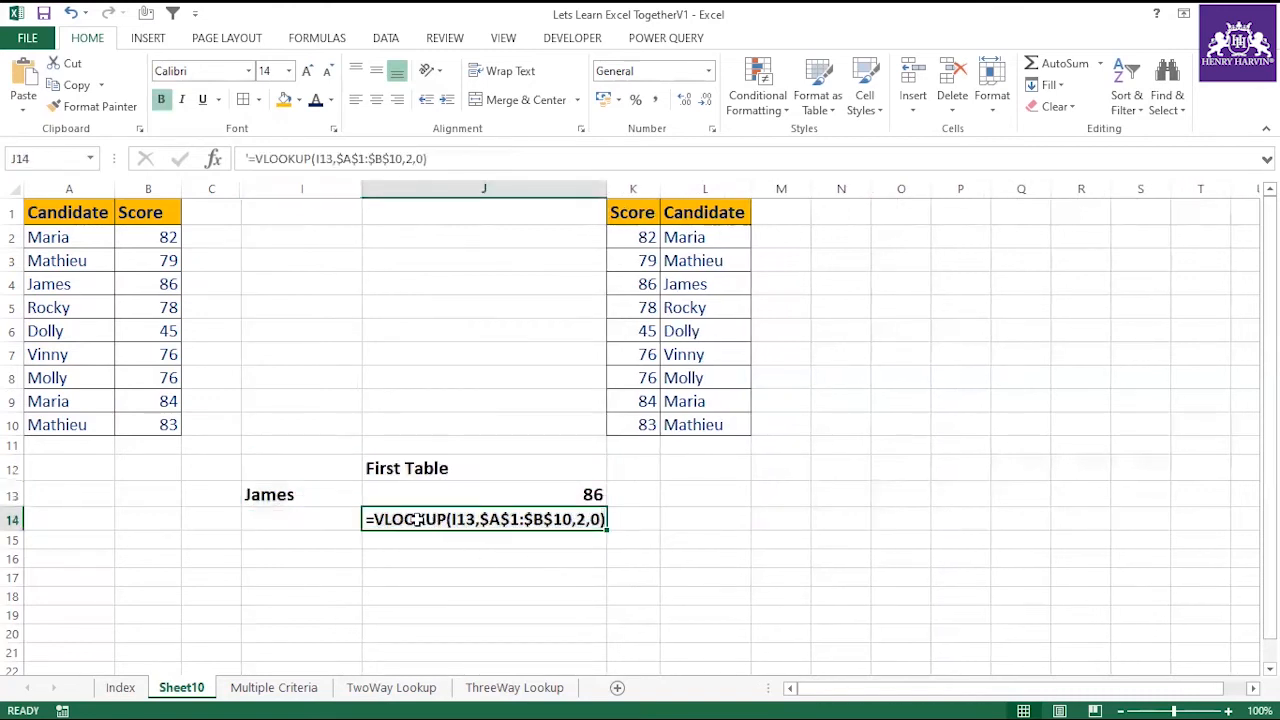
left_click(300, 495)
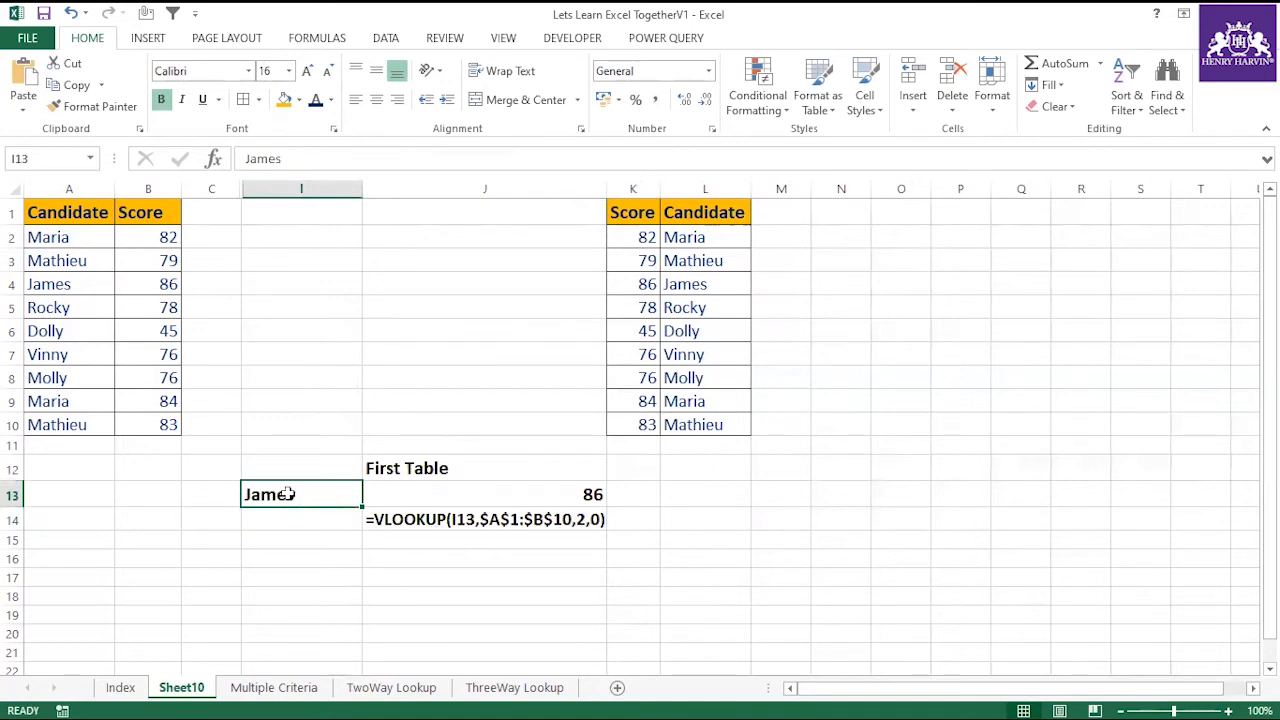
left_click_drag(78, 210, 163, 420)
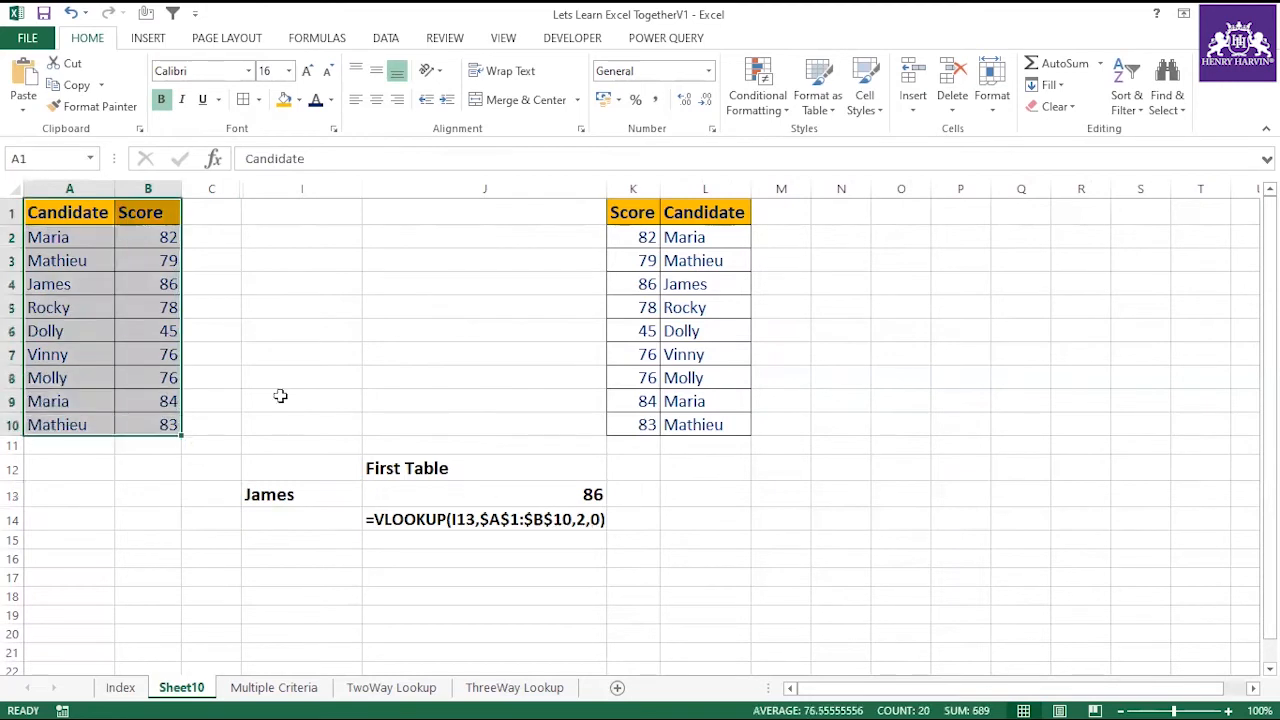
left_click_drag(100, 214, 214, 429)
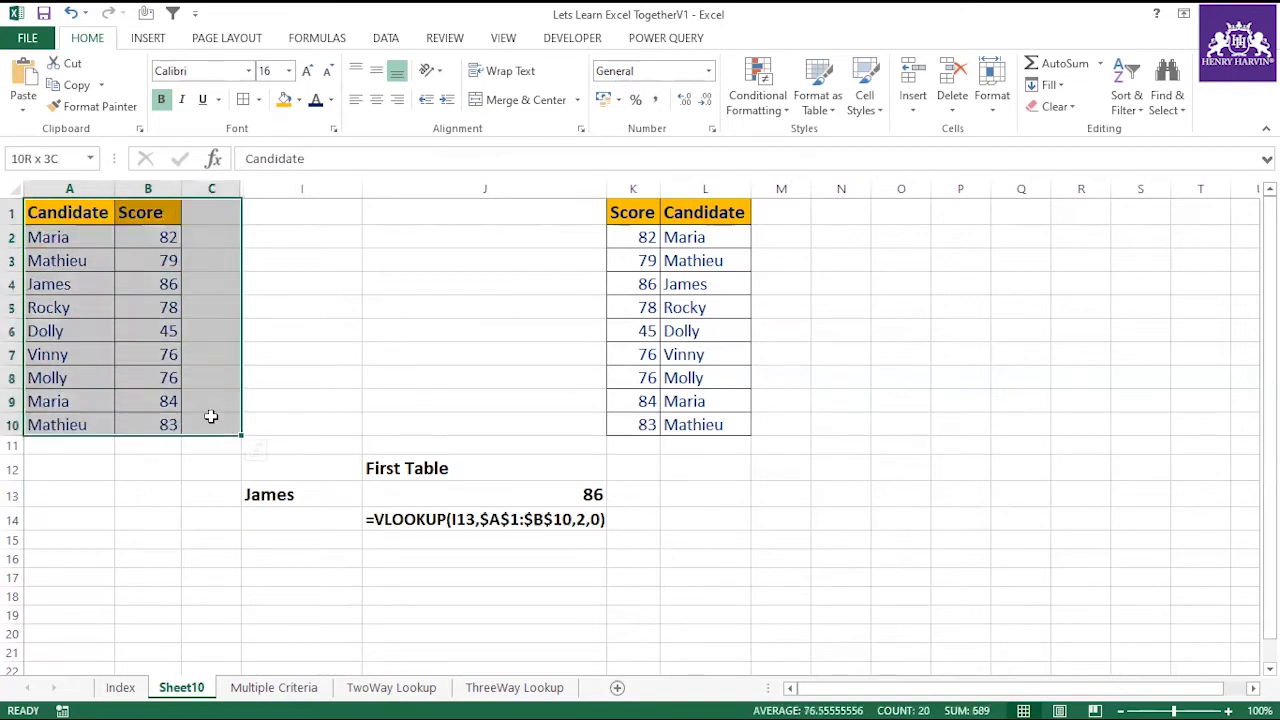
left_click(570, 579)
Copy the J12 label into K12, reworded as "Second Table", and widen column K to fit it.
left_click(457, 466)
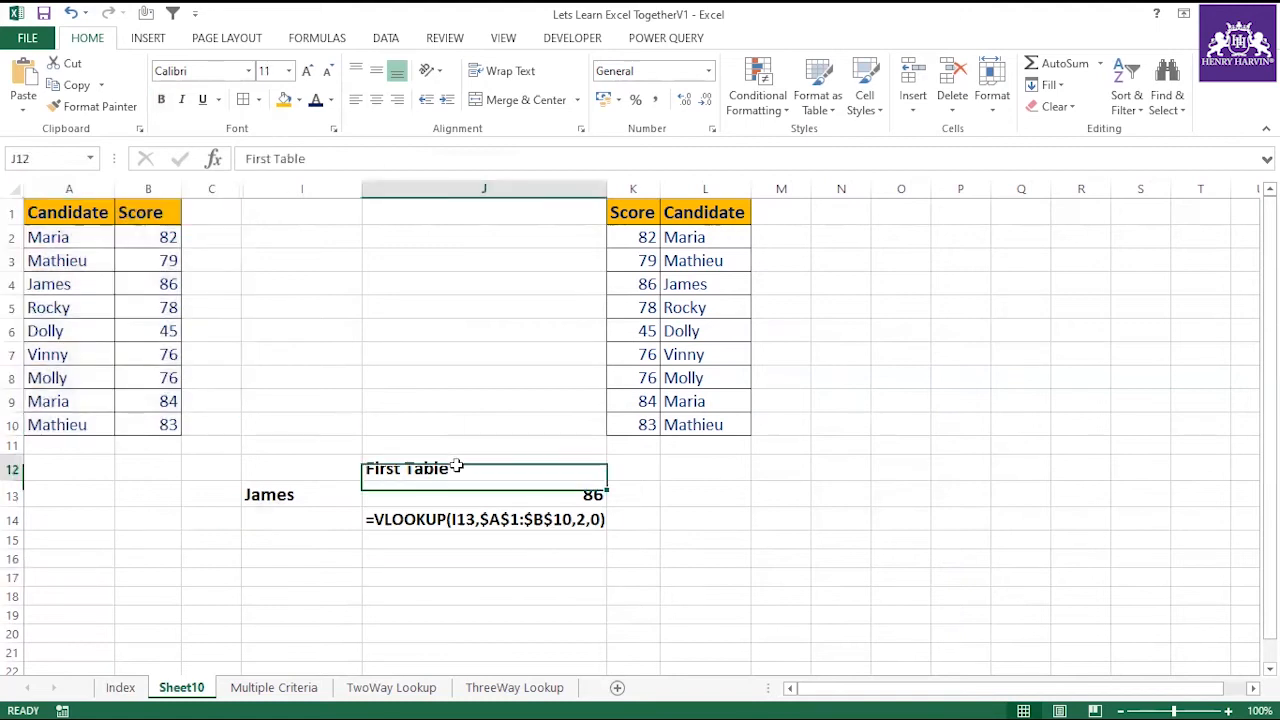
left_click(646, 474)
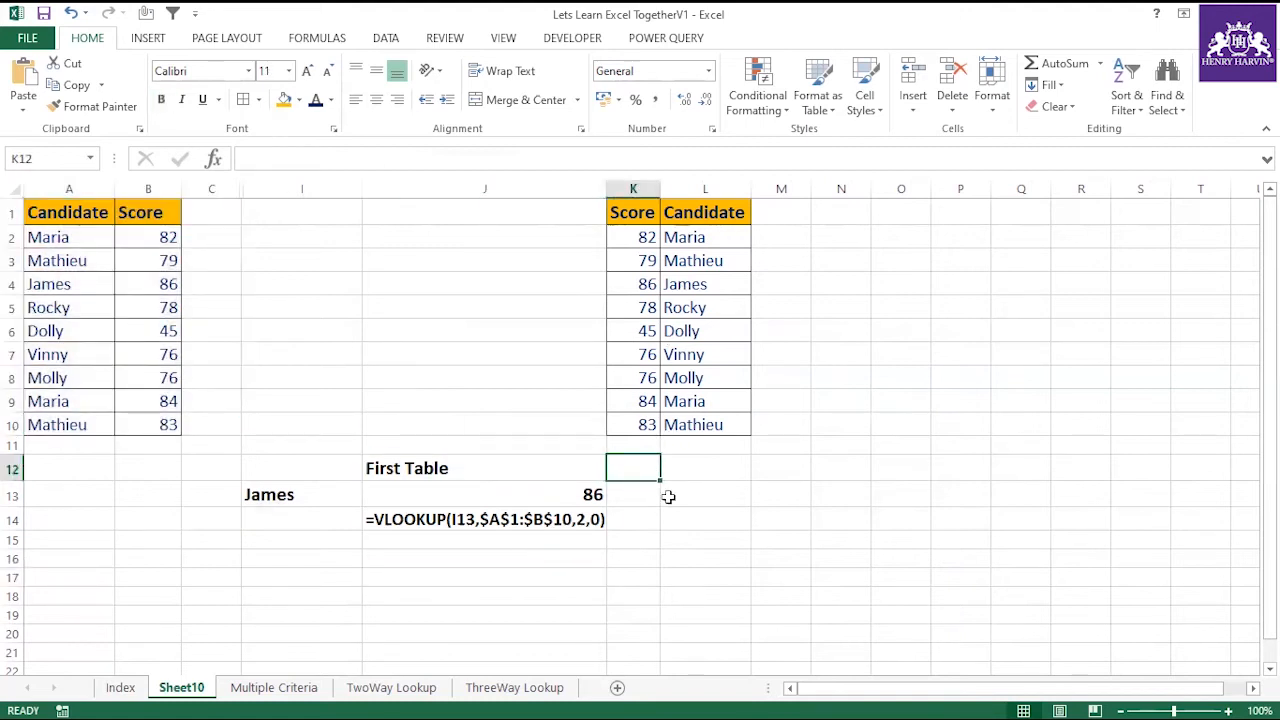
key("ctrl+v")
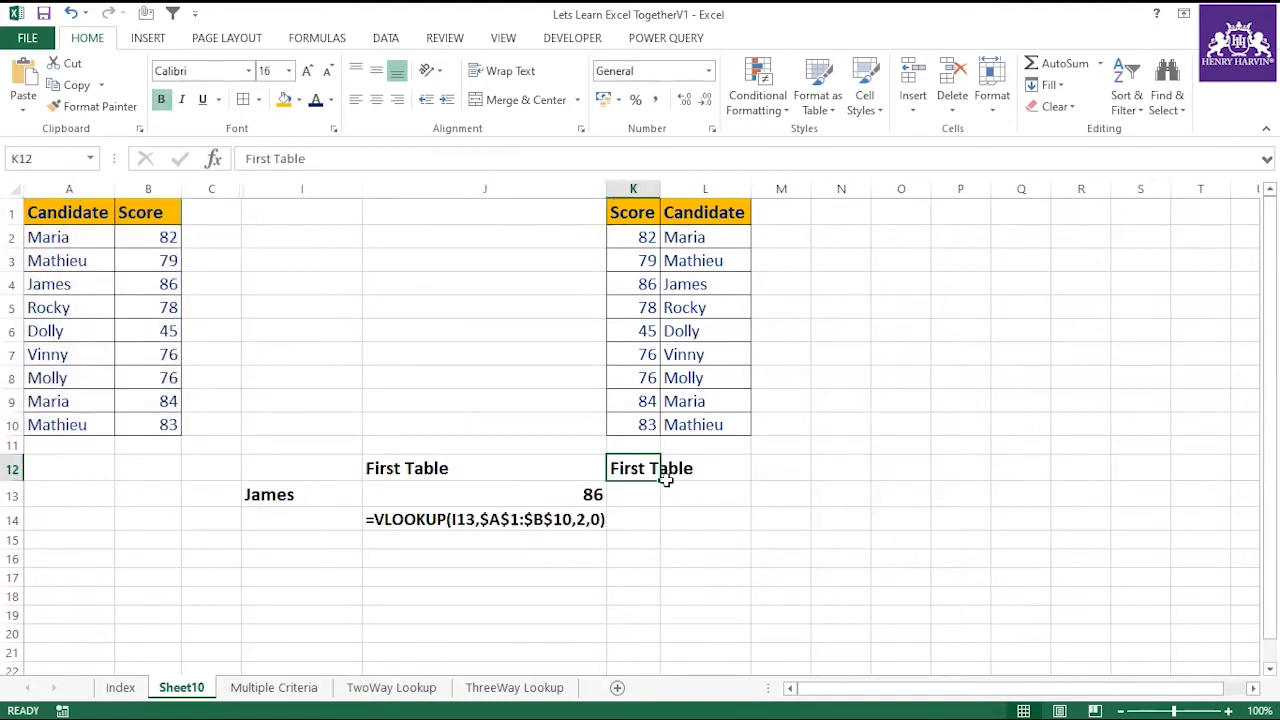
double_click(268, 158)
type("S")
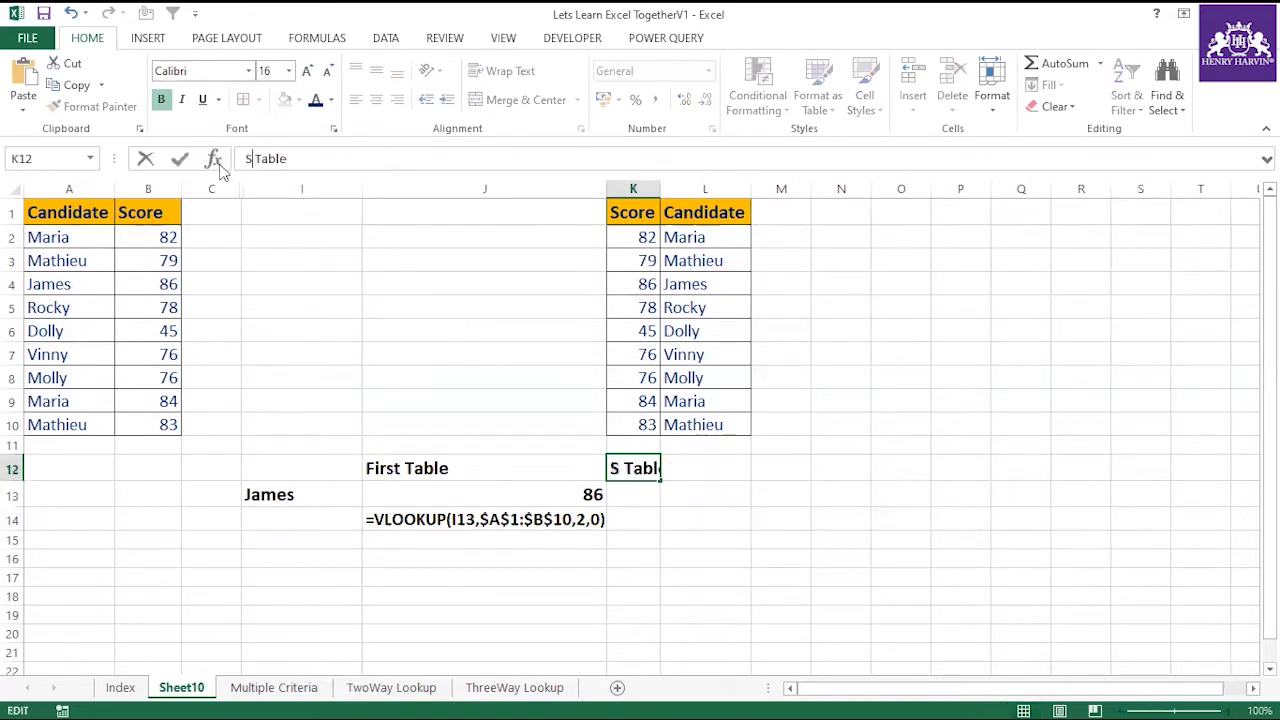
type("ECOND t")
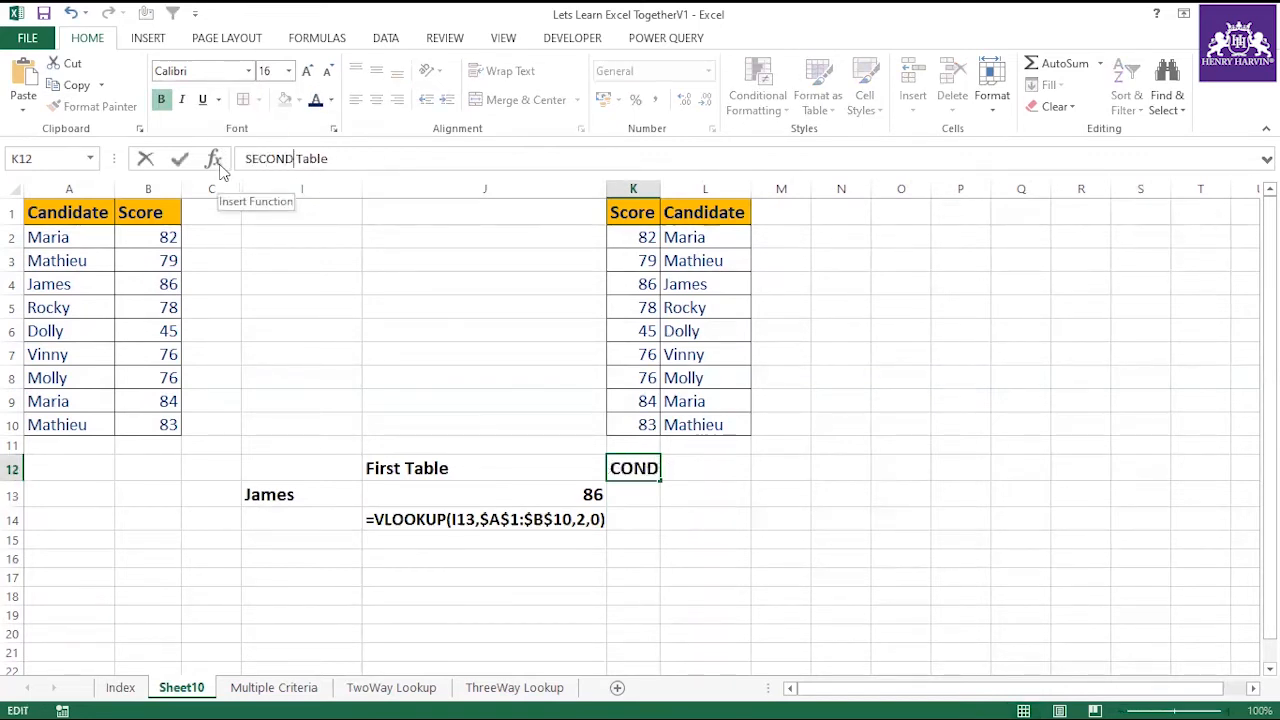
type("ABLE")
key("BackSpace")
key("BackSpace")
key("BackSpace")
key("BackSpace")
key("BackSpace")
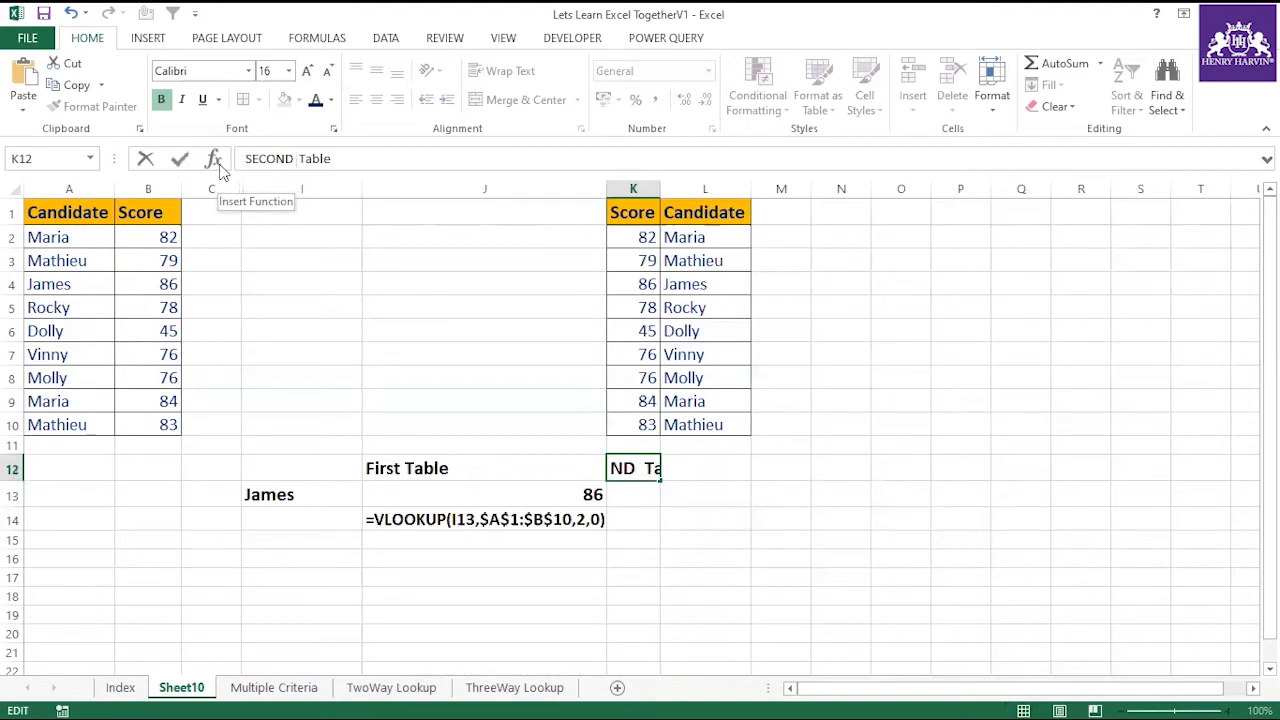
key("BackSpace")
key("BackSpace")
key("BackSpace")
key("BackSpace")
key("BackSpace")
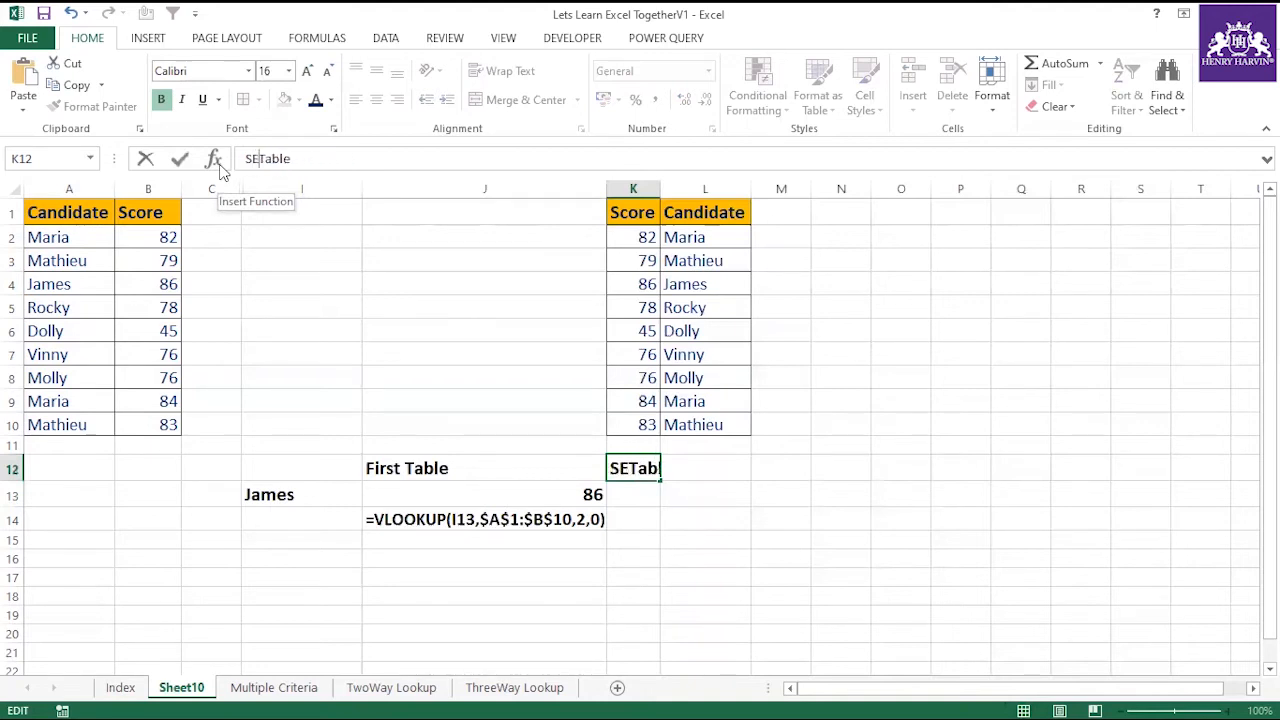
key("BackSpace")
type("econd")
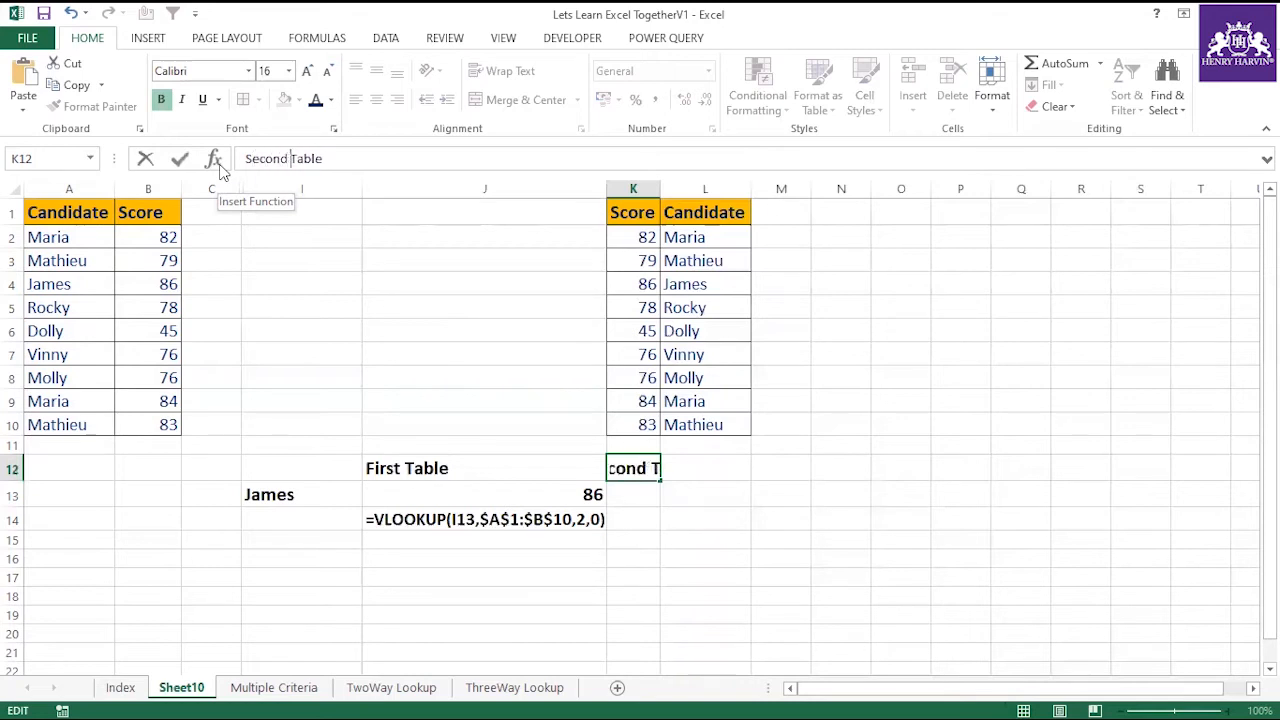
left_click(824, 531)
left_click_drag(660, 189, 749, 189)
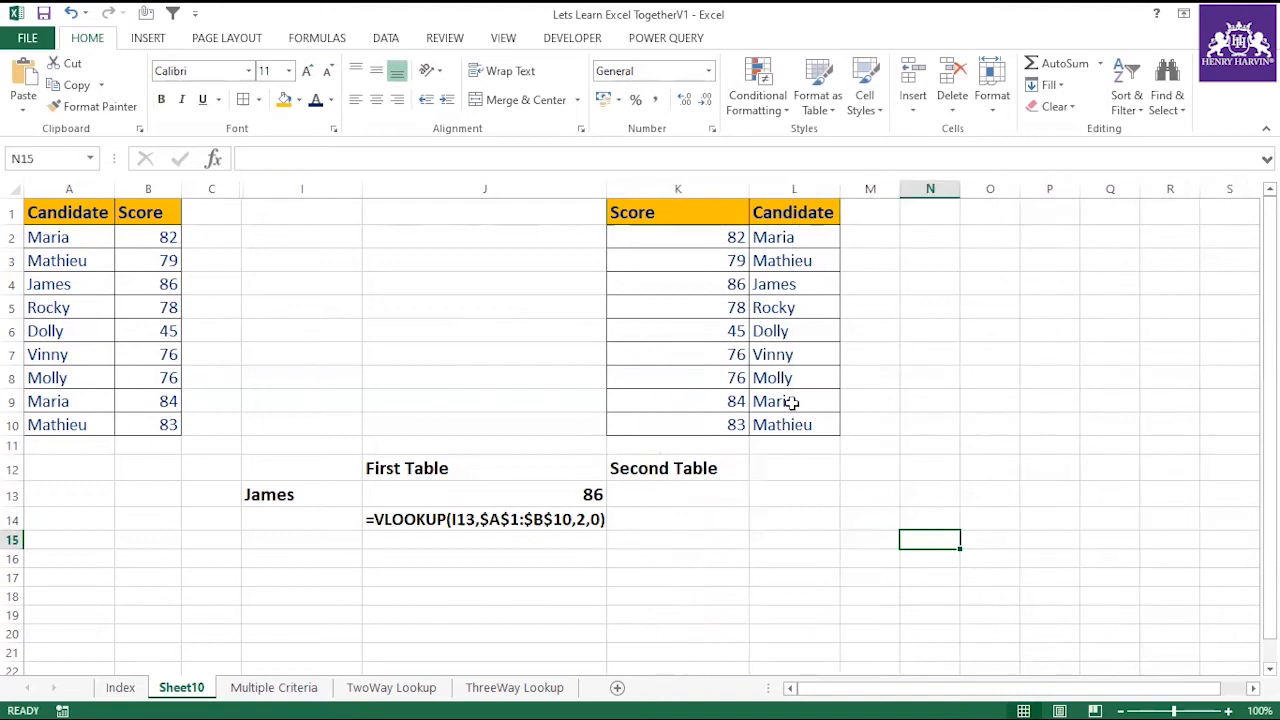
left_click(775, 487)
Enter "Match" in N3, beside the second table, to note the function being introduced.
left_click(914, 262)
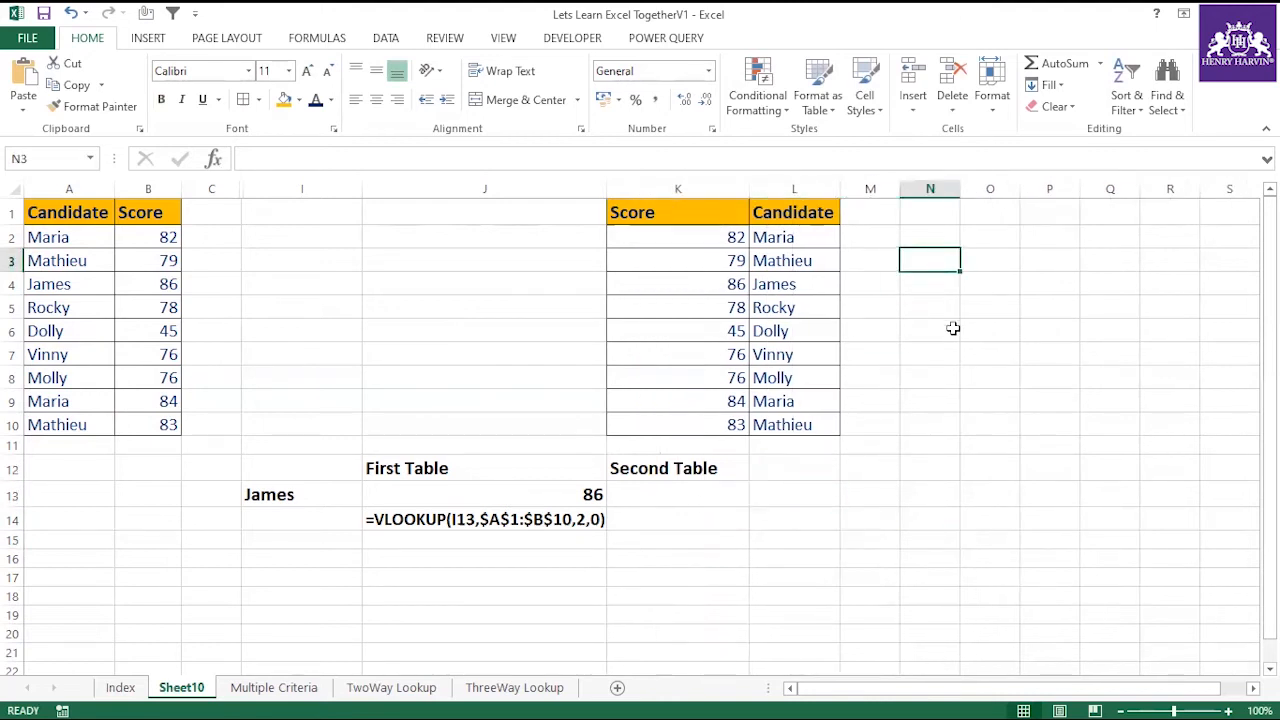
type("Match")
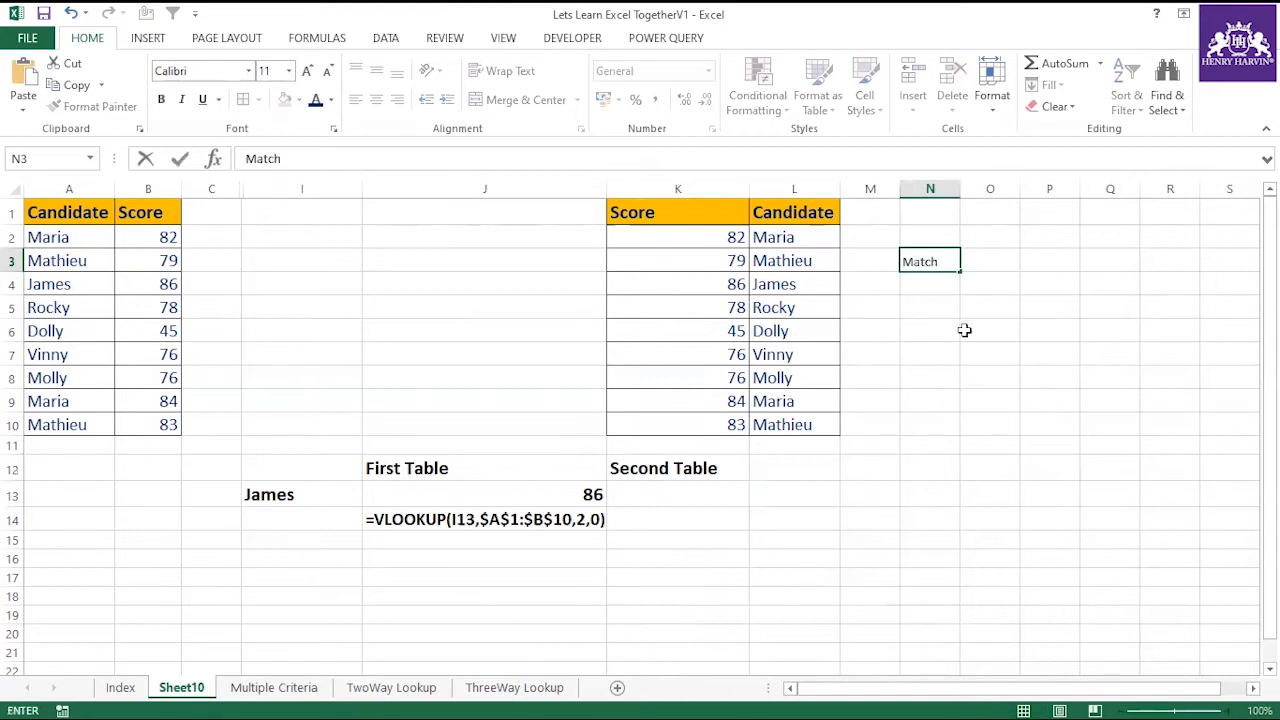
left_click(964, 330)
left_click(943, 260)
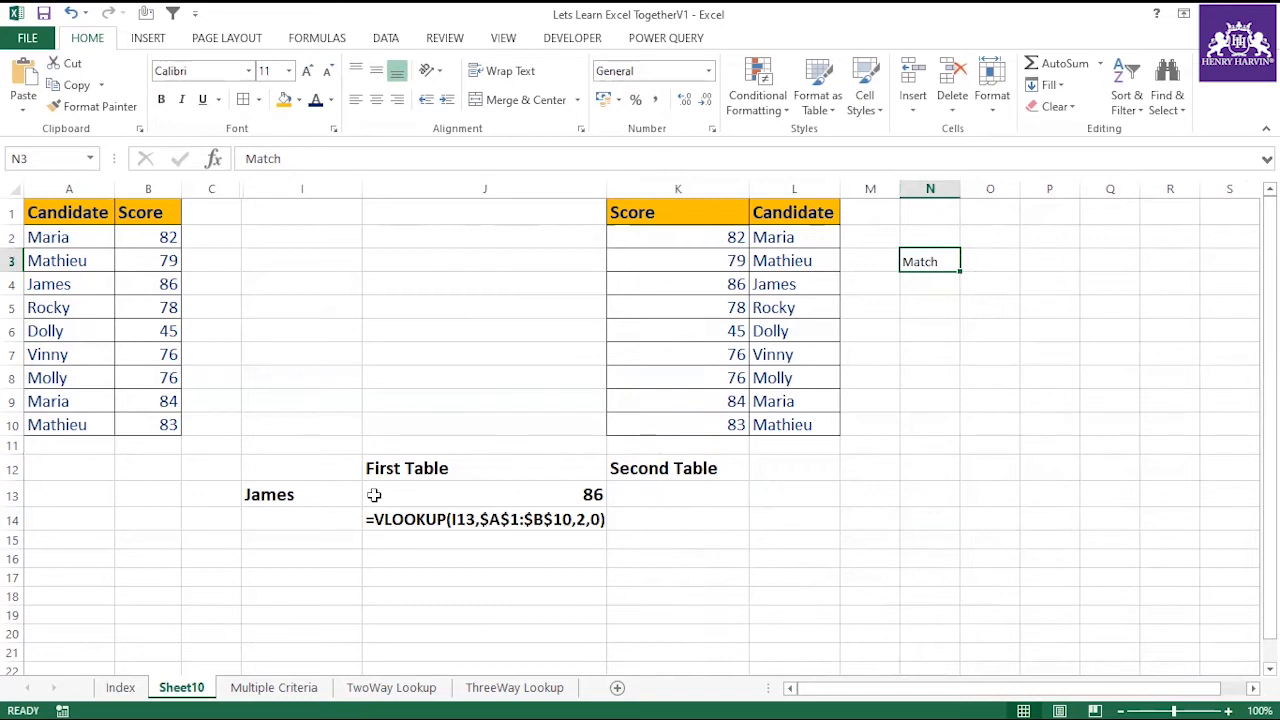
left_click(276, 494)
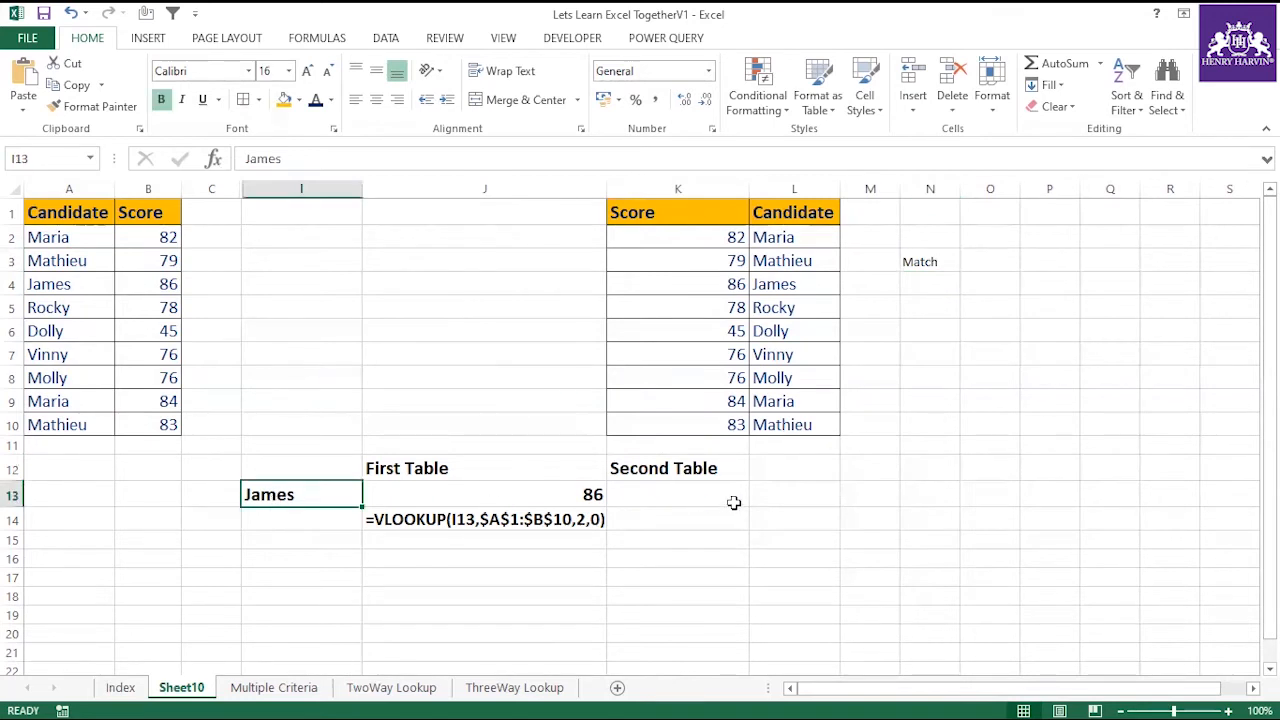
Enter the label "Position" in L13, below the second table.
left_click(780, 496)
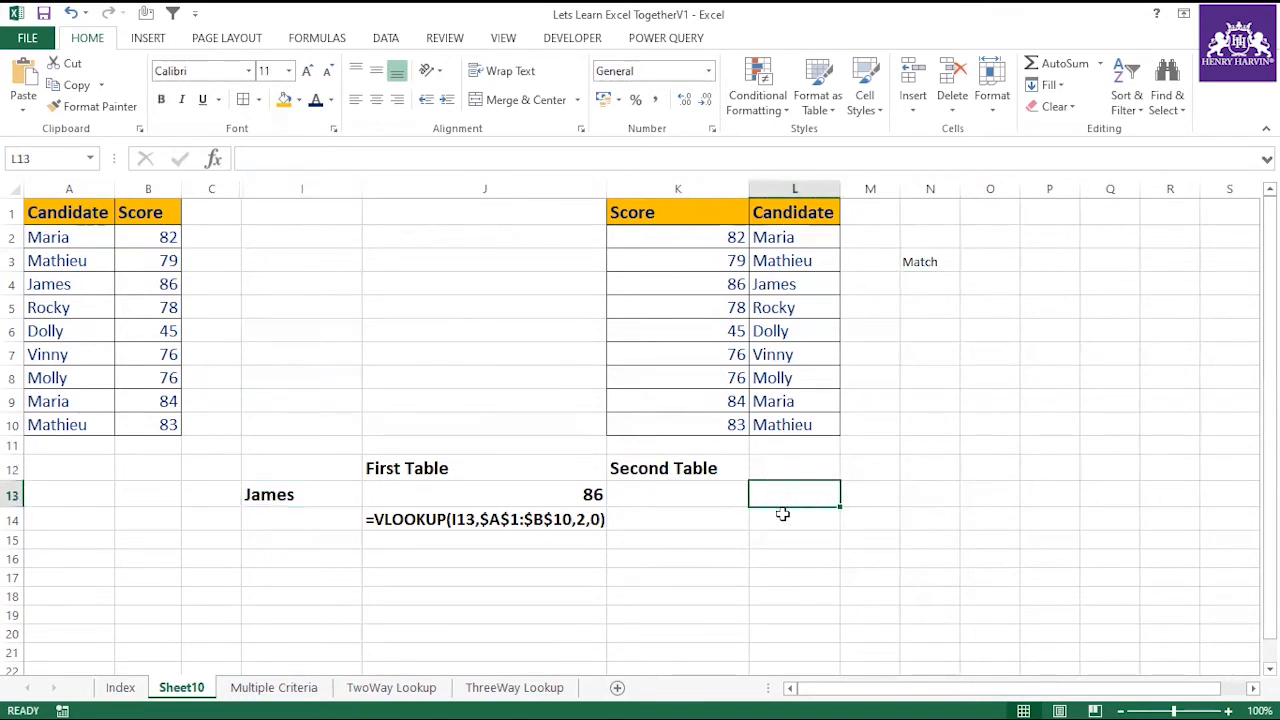
type("Position")
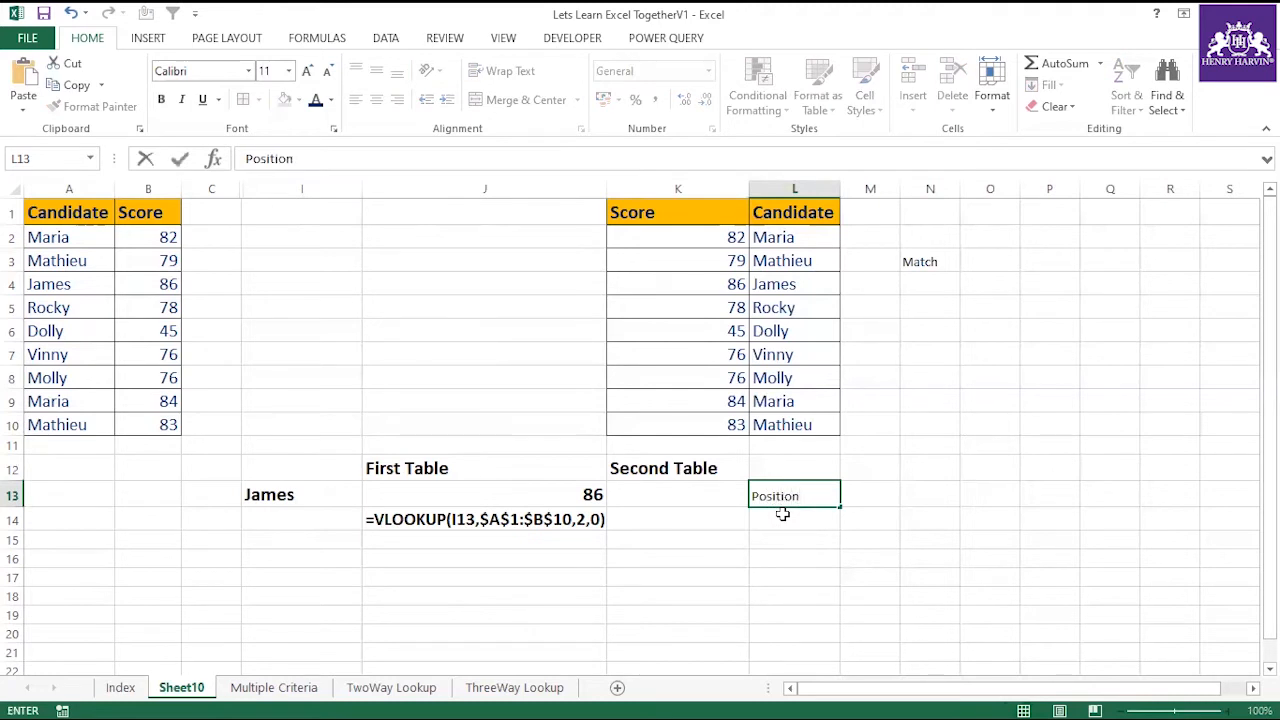
left_click(771, 528)
left_click(760, 494)
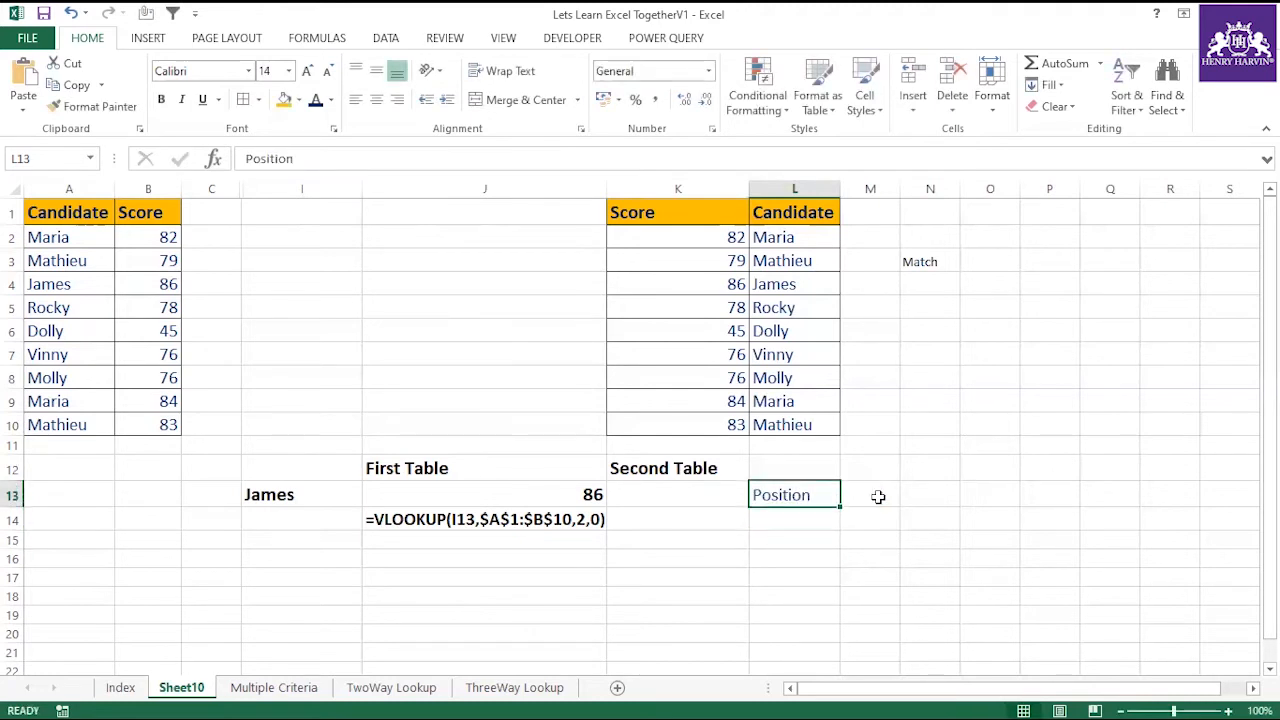
Enter =MATCH(I13,$L$1:$L$10,0) in M13 to find the exact-match position of the candidate in the second table.
left_click(878, 496)
type("=mat")
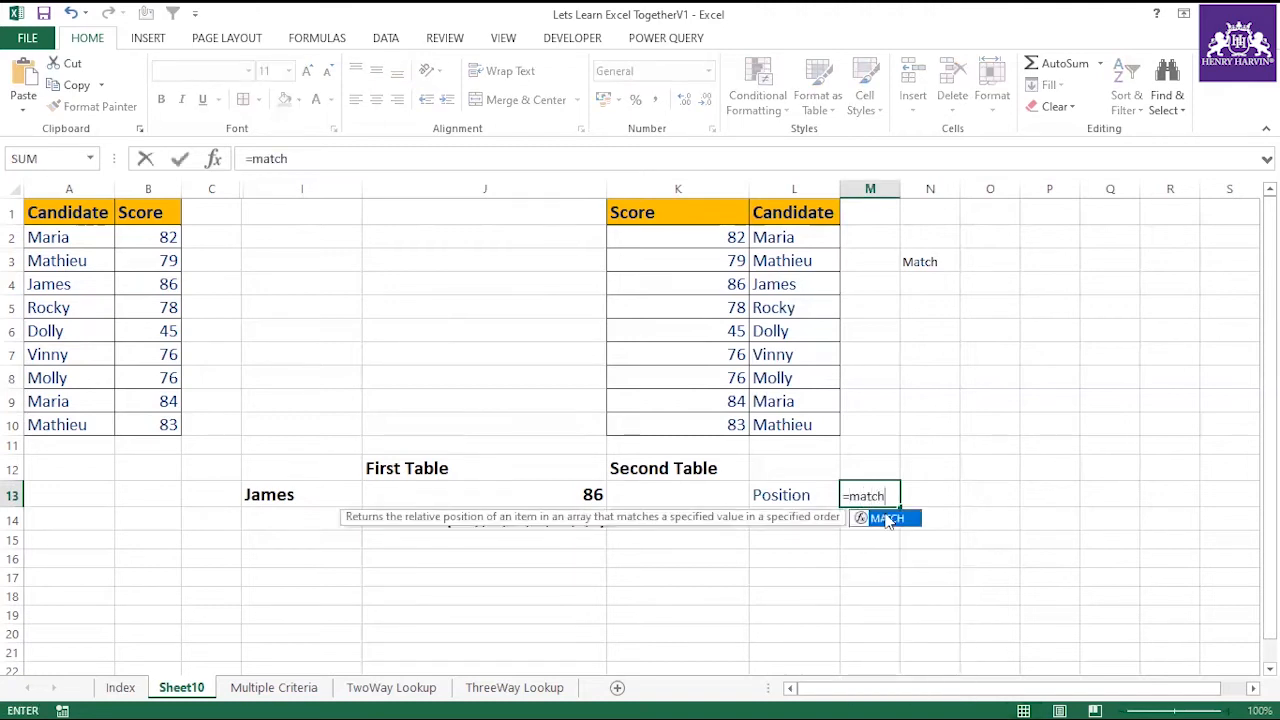
type("ch")
double_click(886, 518)
left_click(290, 494)
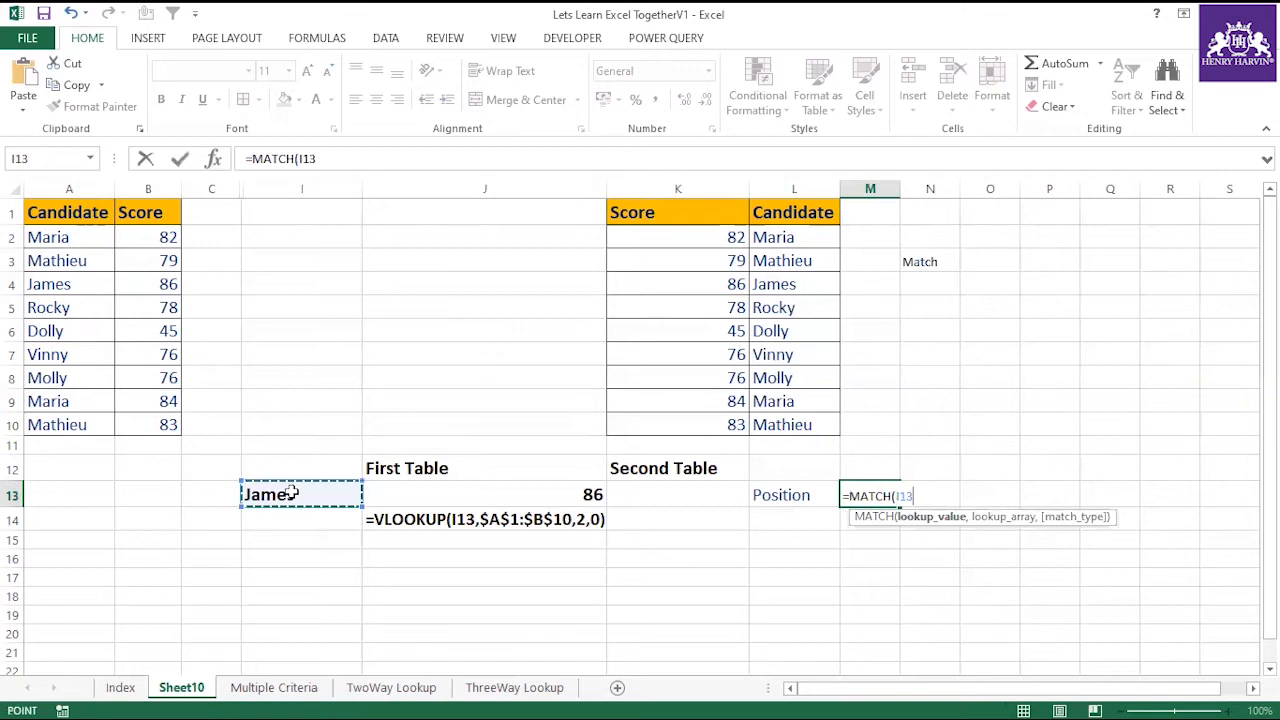
type(",")
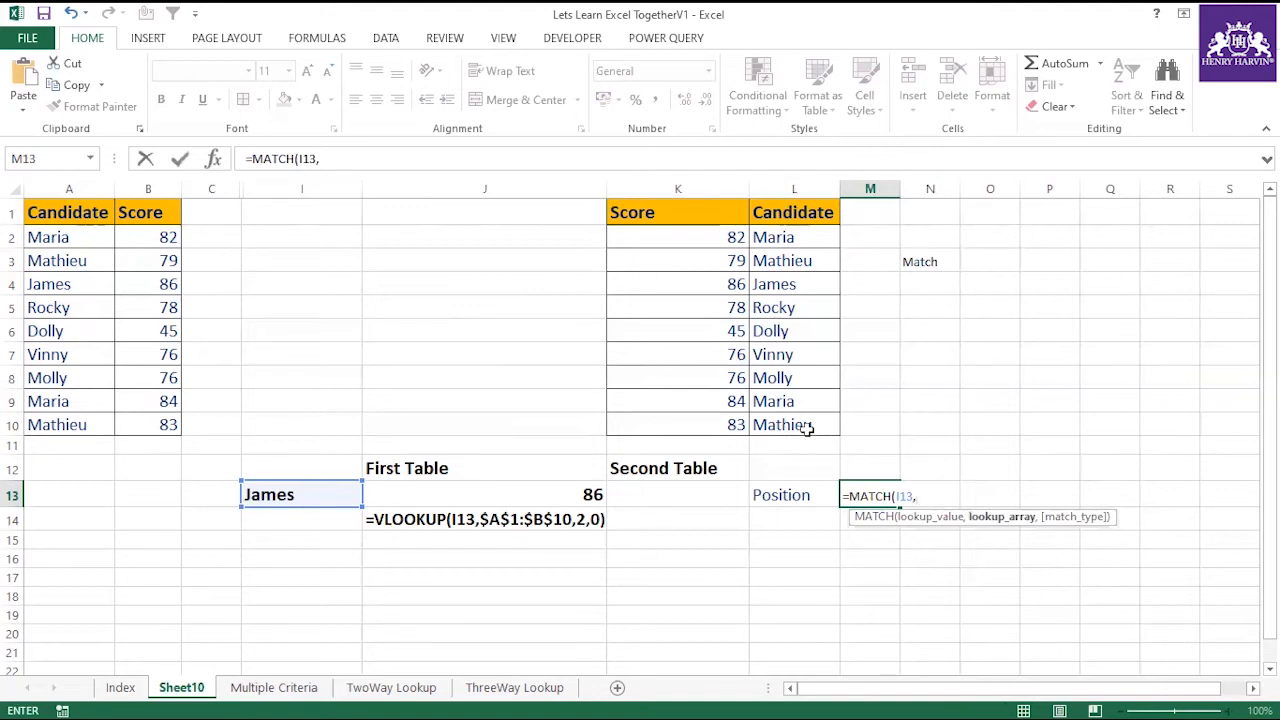
left_click_drag(773, 212, 775, 416)
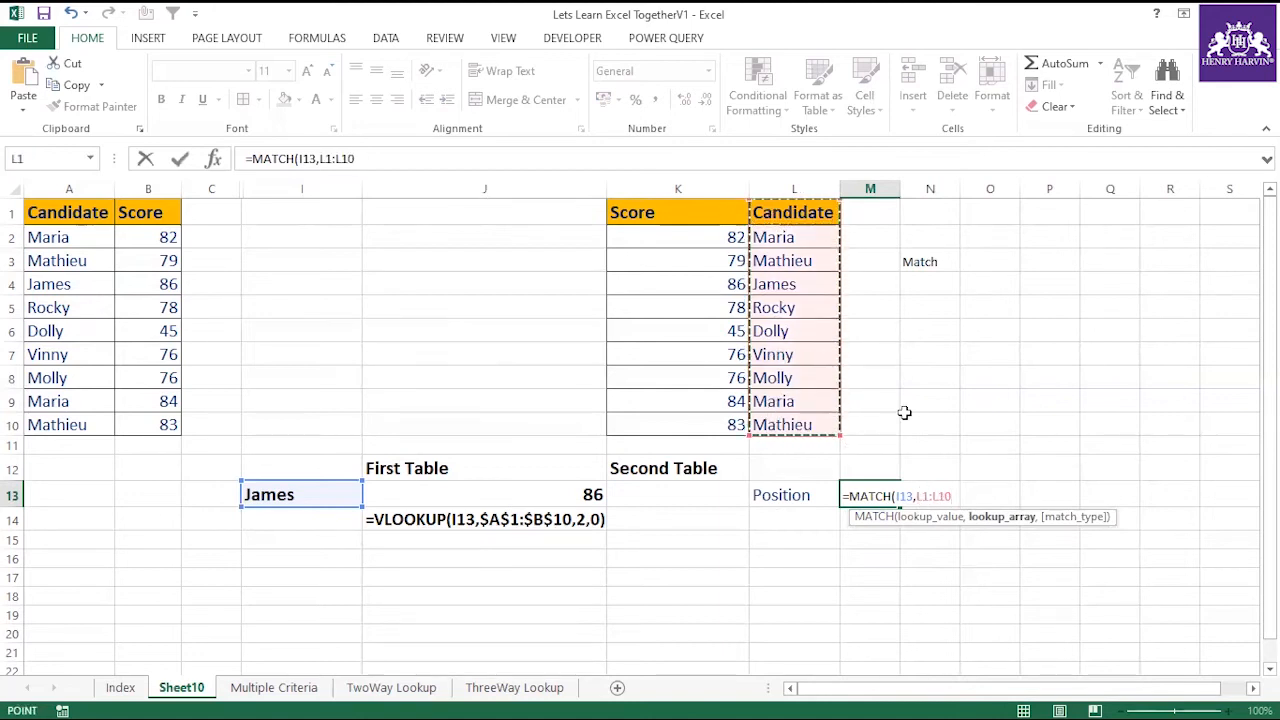
key("F4")
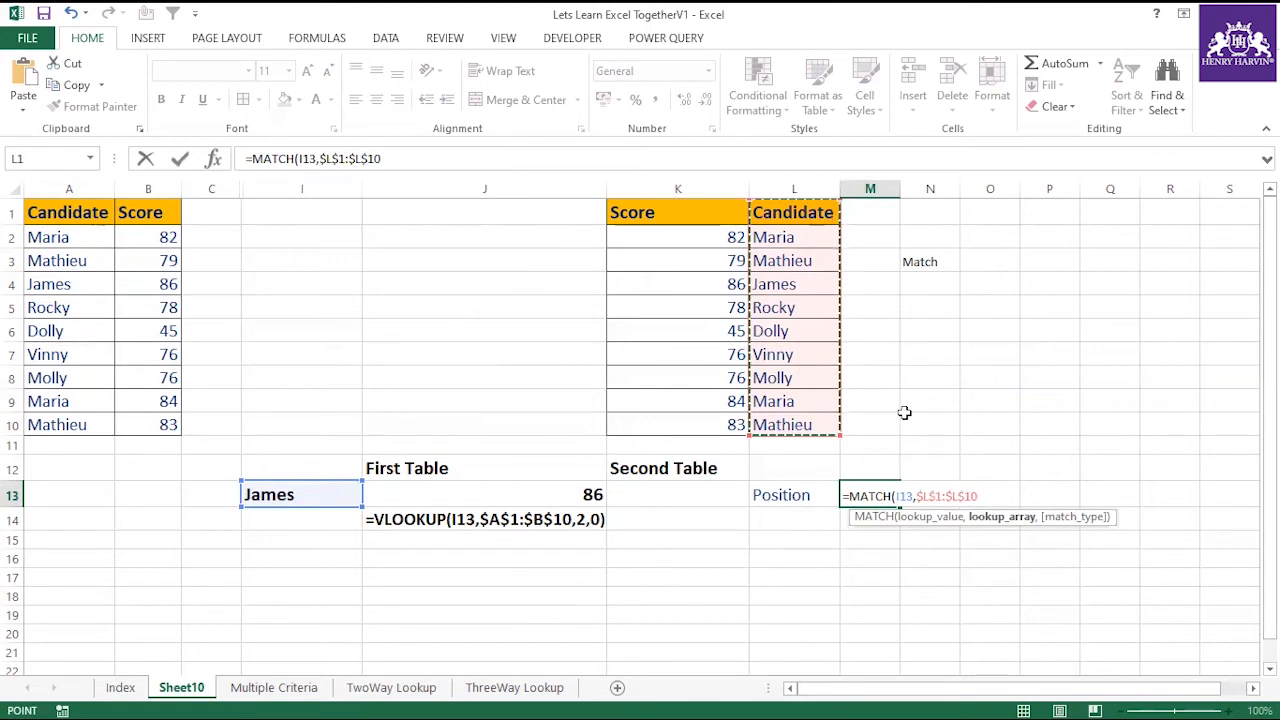
type(",")
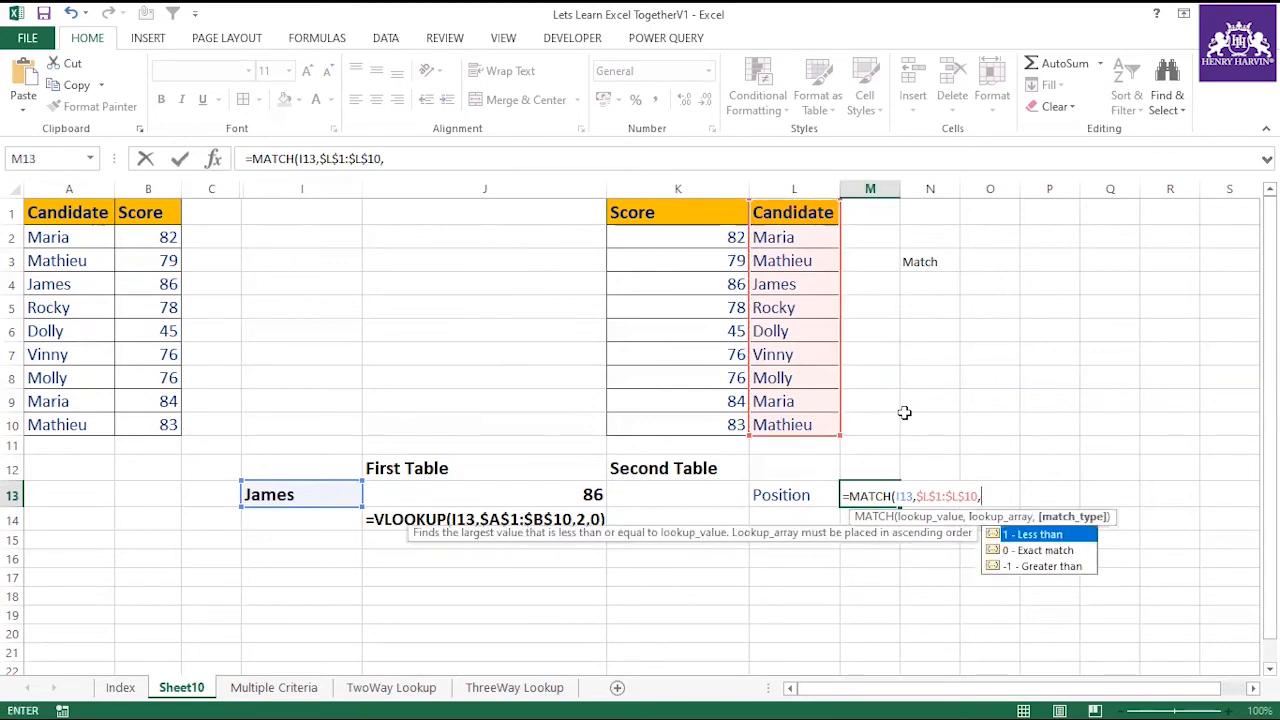
double_click(1035, 552)
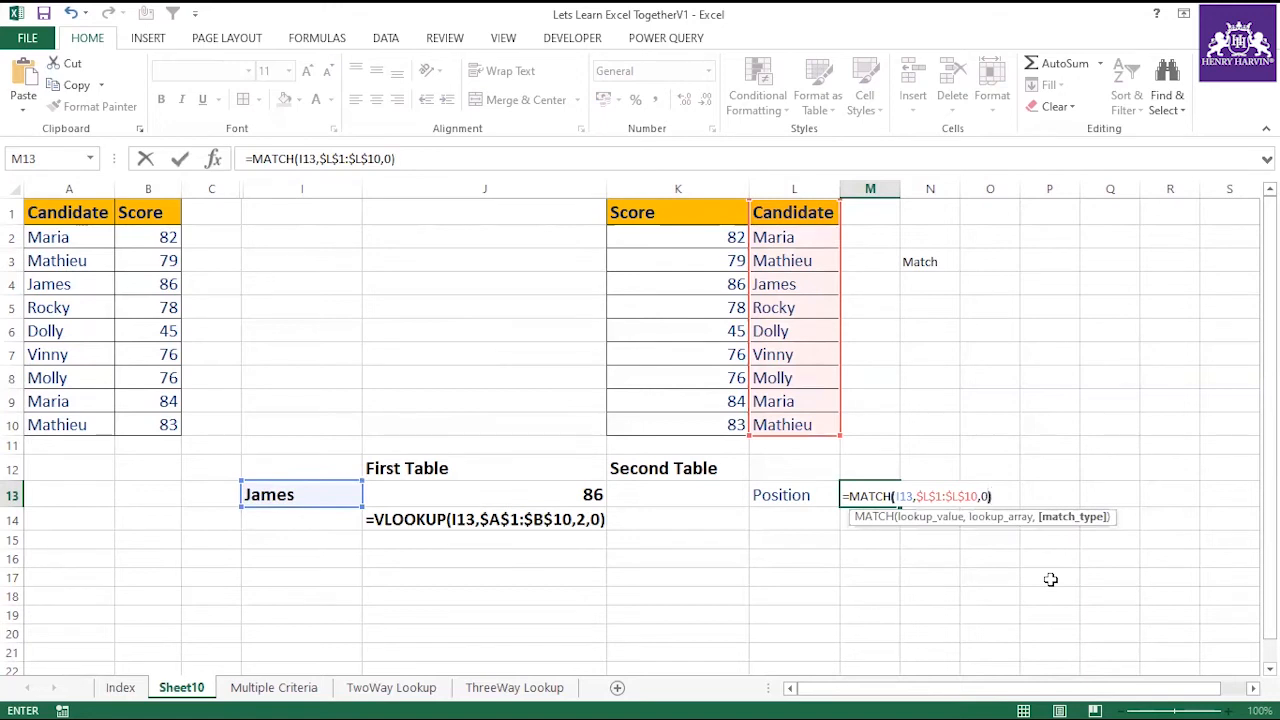
key("Return")
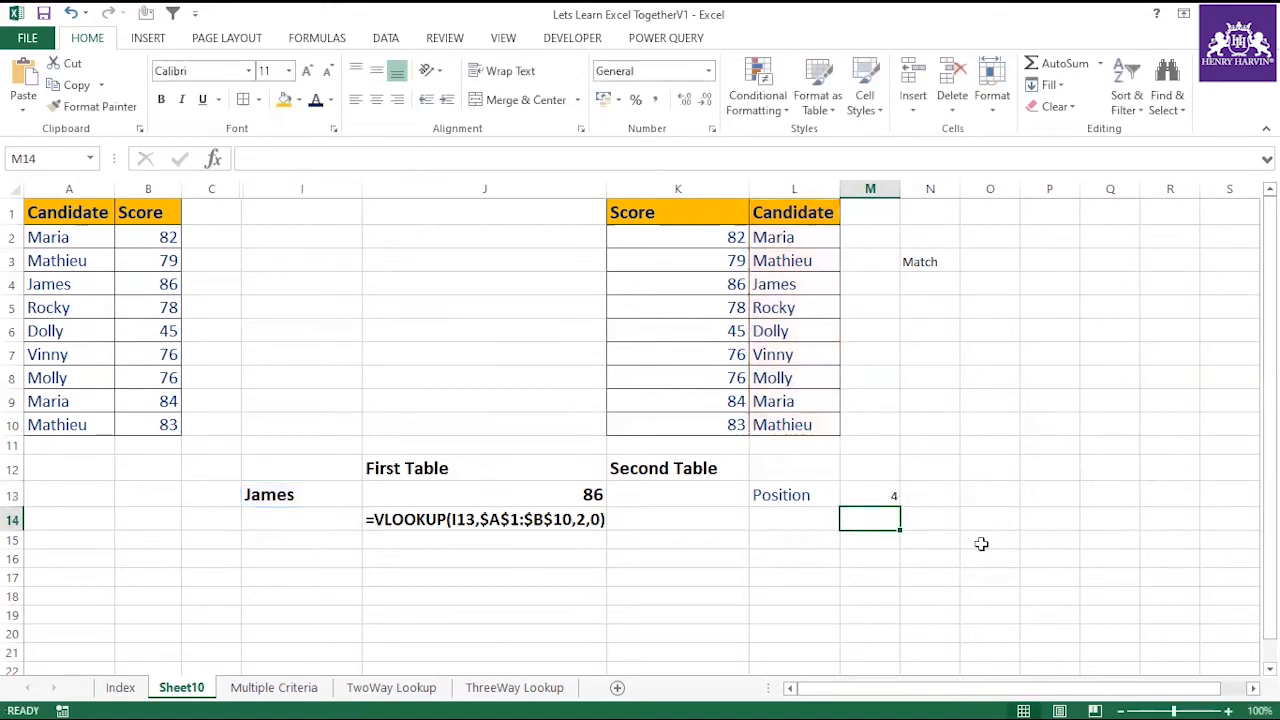
Count down the second table's Candidate column from L1 to L4 and examine the ranges K1:L10 and L1:L10.
left_click(795, 490)
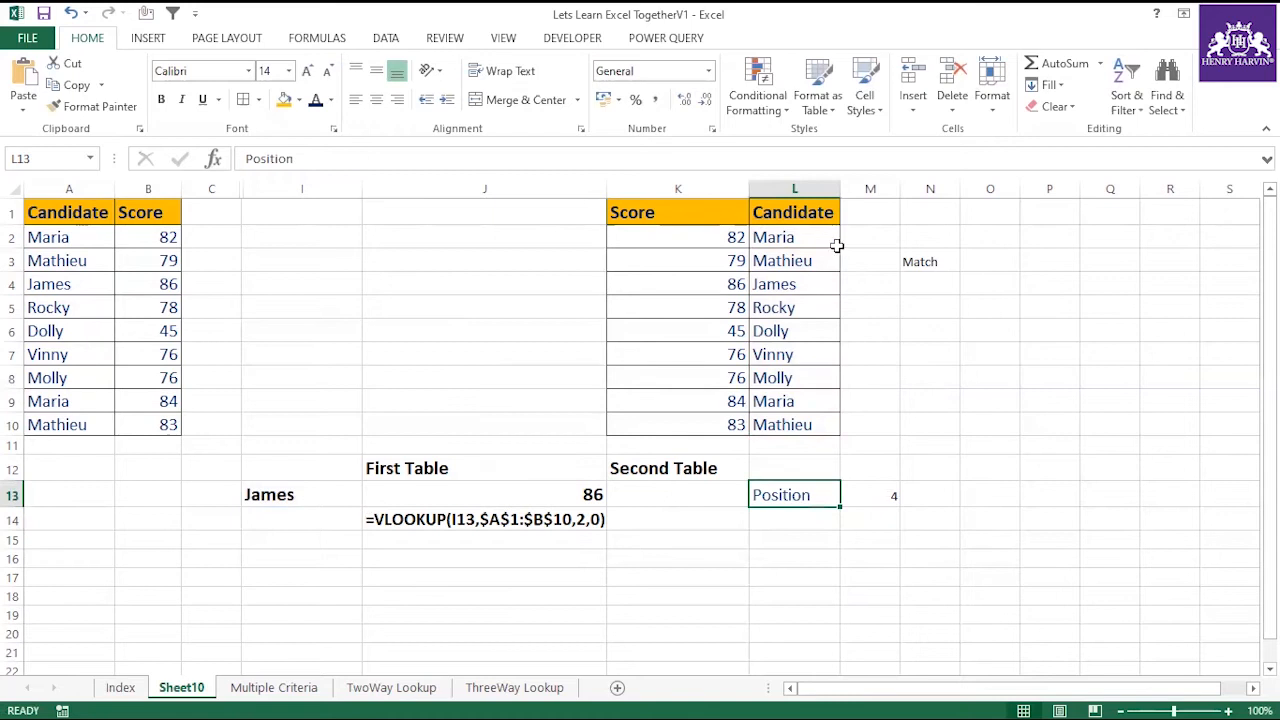
left_click(800, 211)
left_click(800, 237)
left_click(800, 260)
left_click(810, 284)
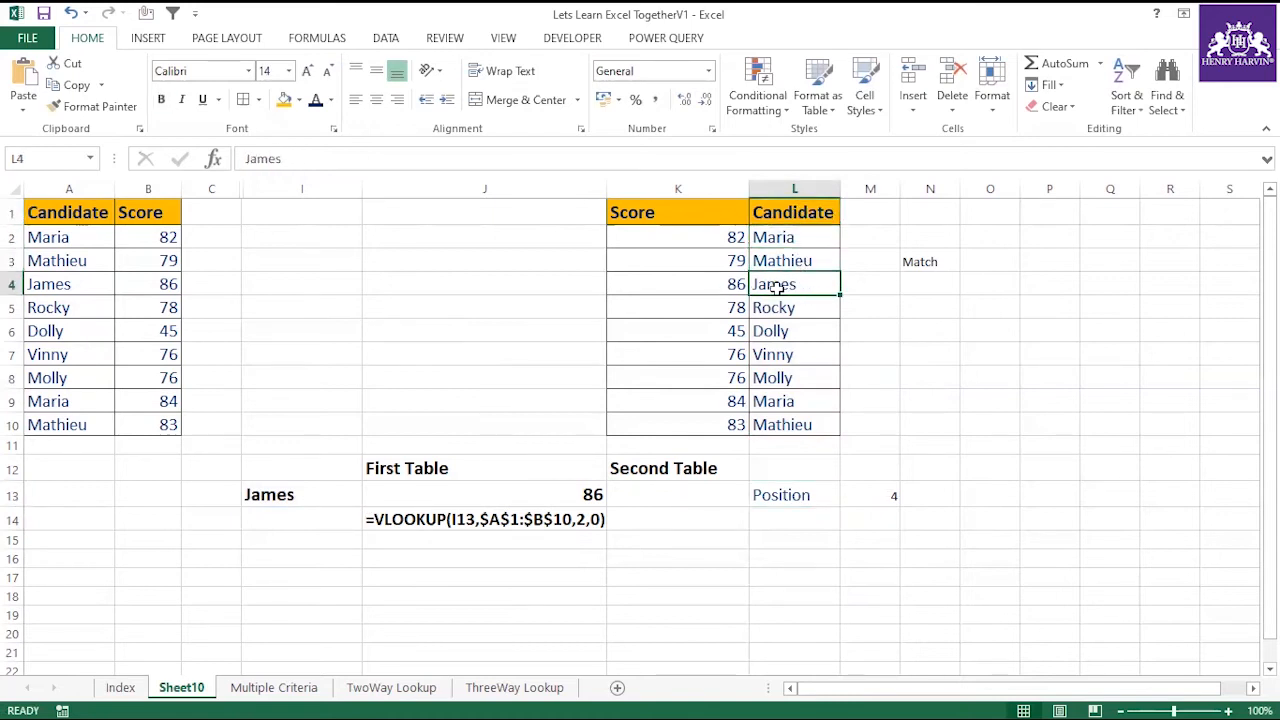
left_click(690, 207)
left_click_drag(690, 207, 780, 424)
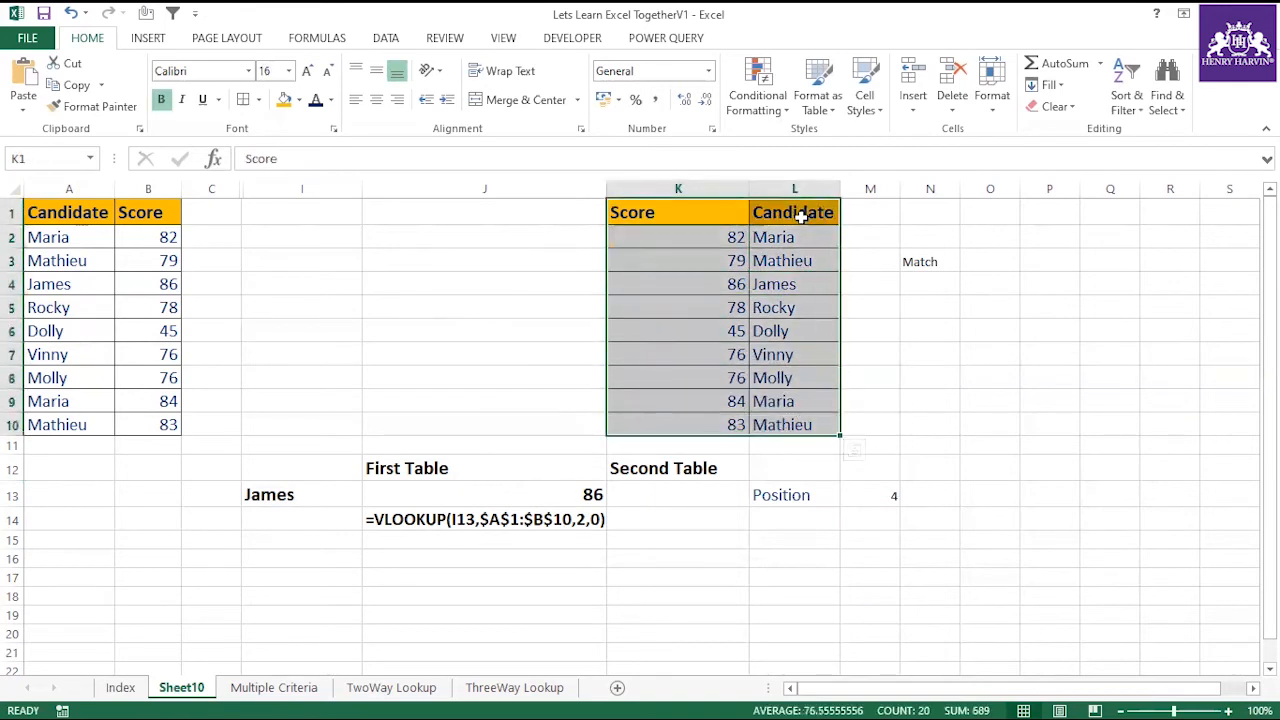
left_click(799, 212)
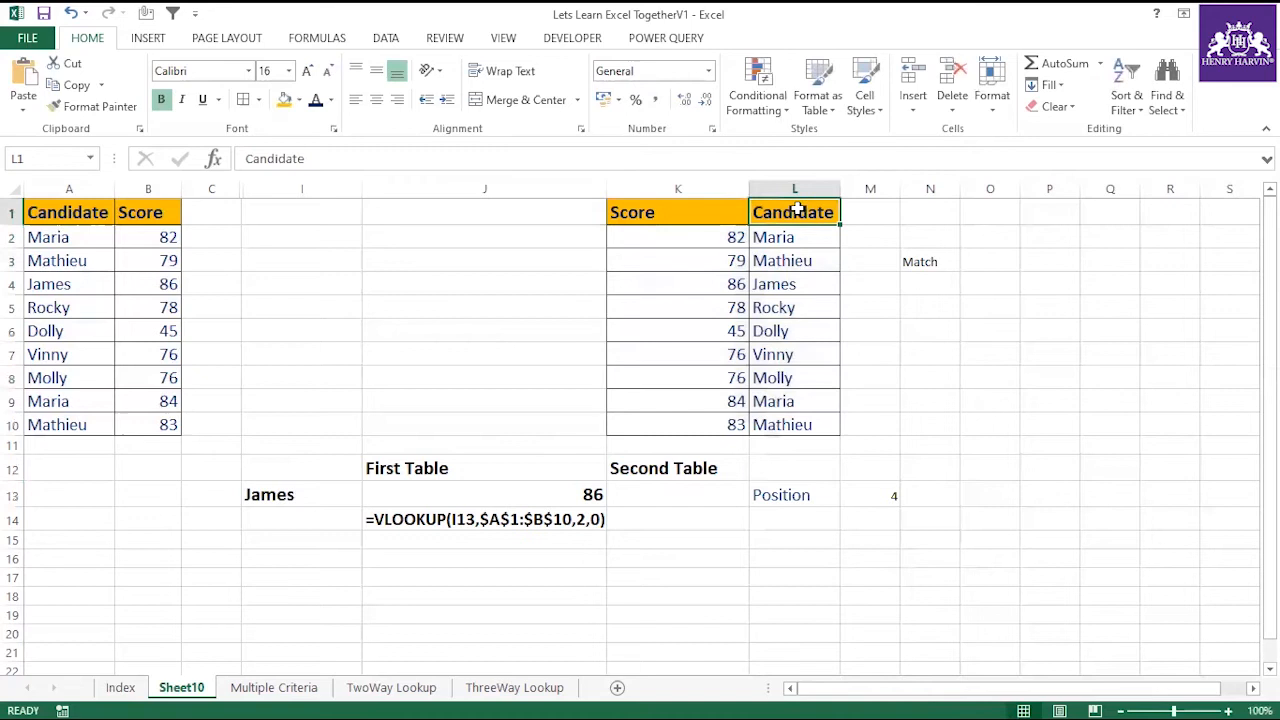
left_click_drag(797, 208, 783, 420)
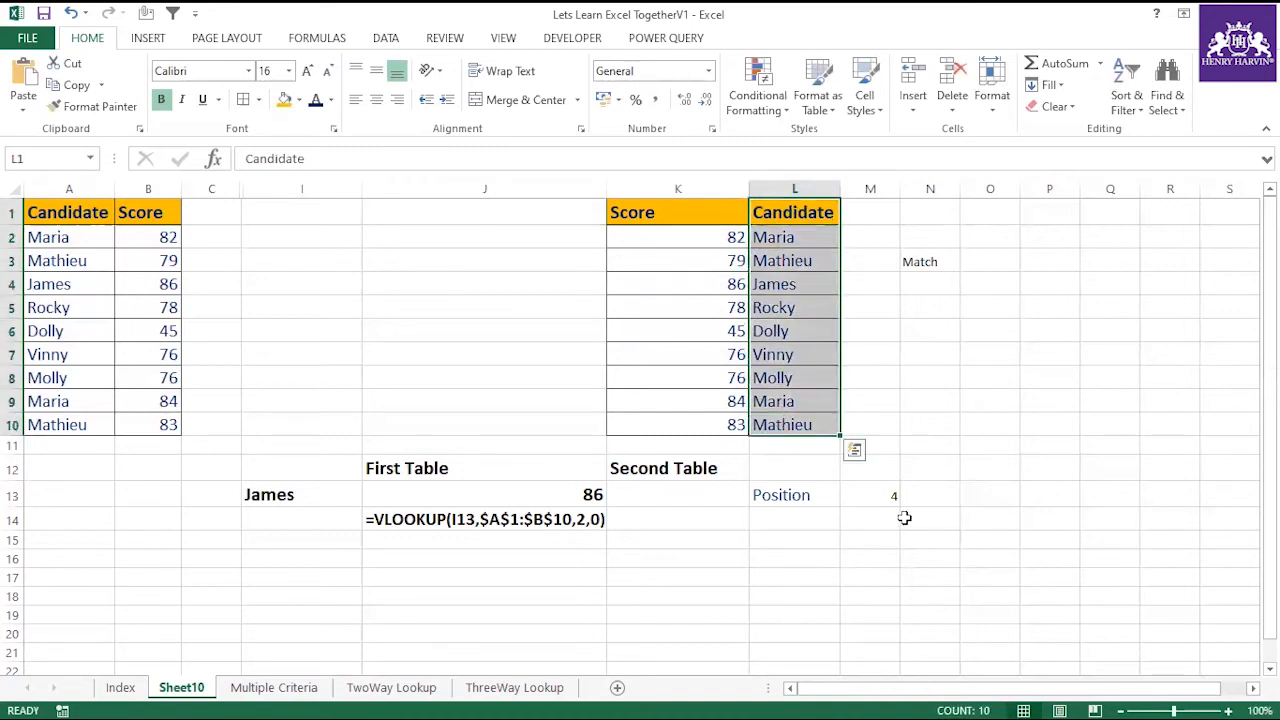
Check the MATCH formula in M13 against the Candidate cells L1 through L4.
left_click(880, 490)
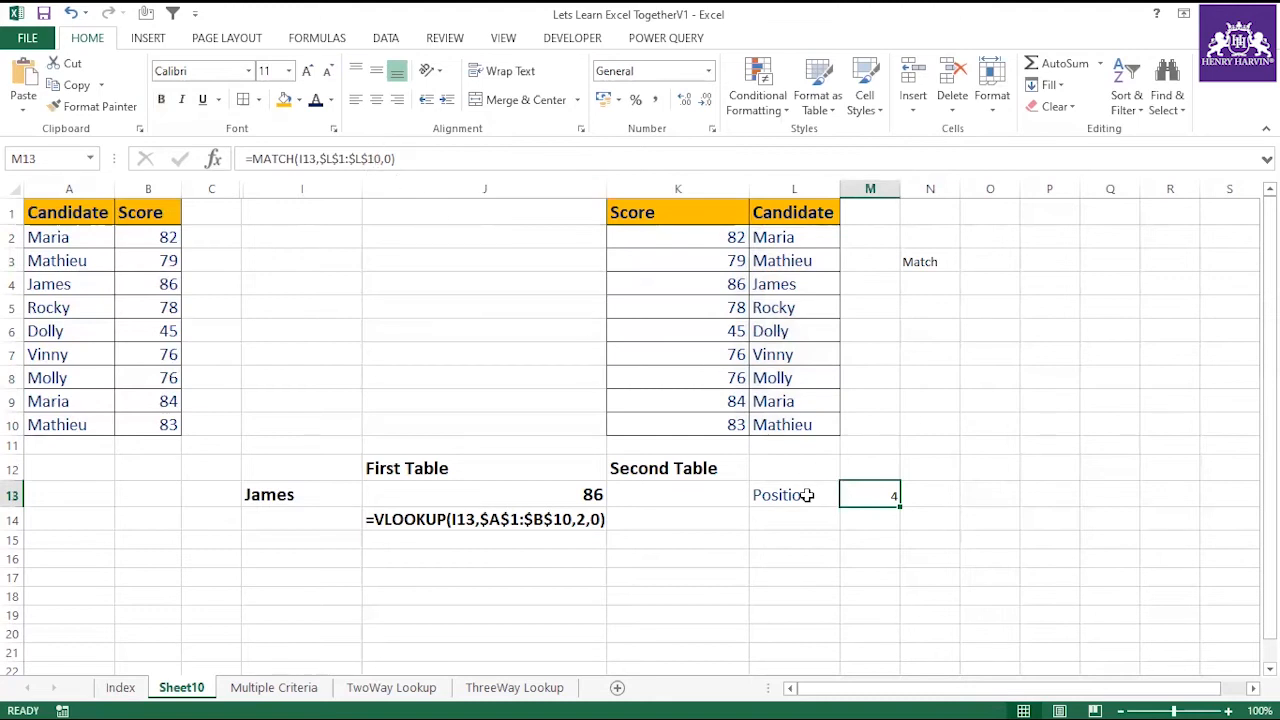
left_click(793, 213)
left_click(780, 237)
left_click(782, 260)
left_click(780, 284)
left_click(893, 492)
key("Delete")
left_click(930, 496)
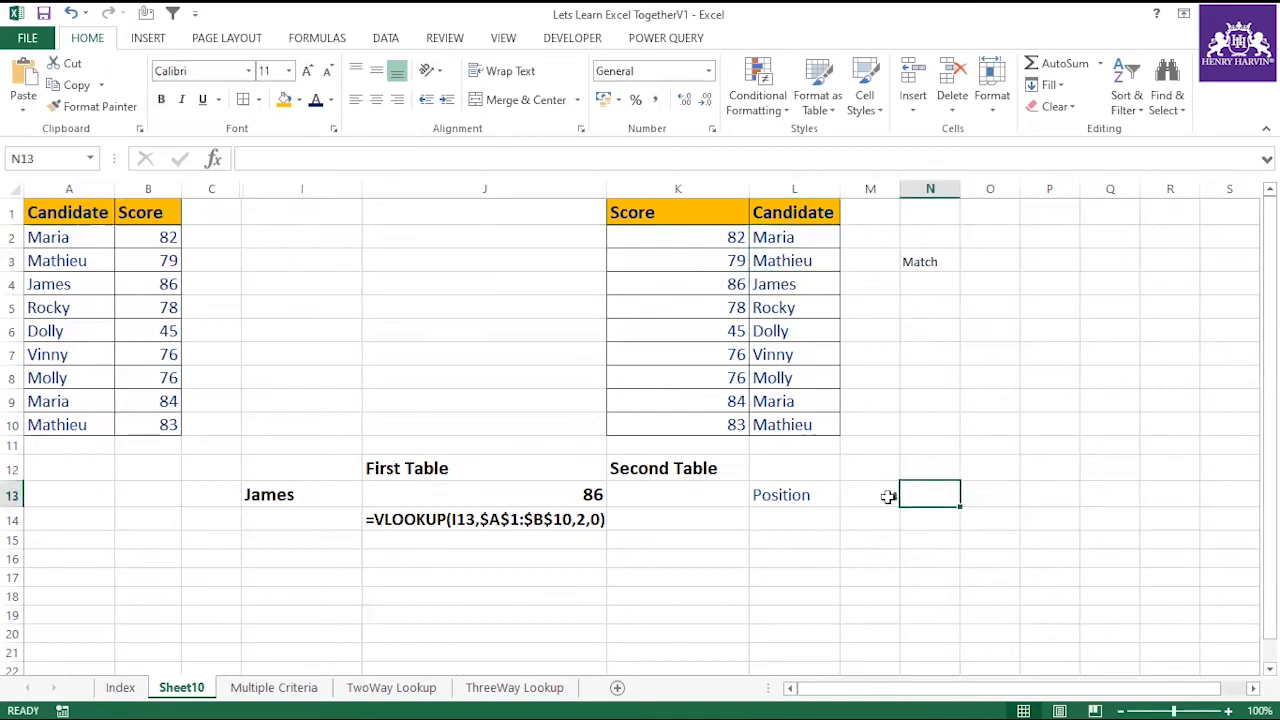
left_click(888, 496)
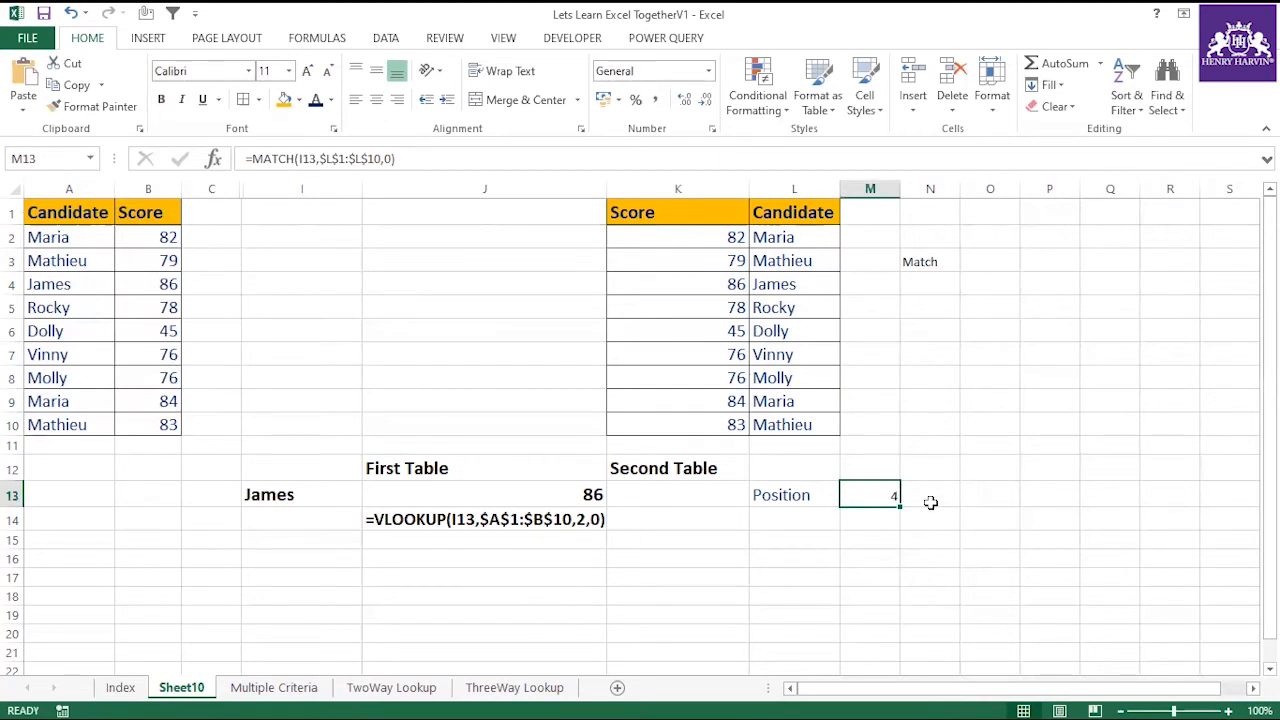
Enter =INDEX(K1:K10,4) in N13 to return a score from the second table by a fixed row number.
left_click(930, 500)
type("=index(")
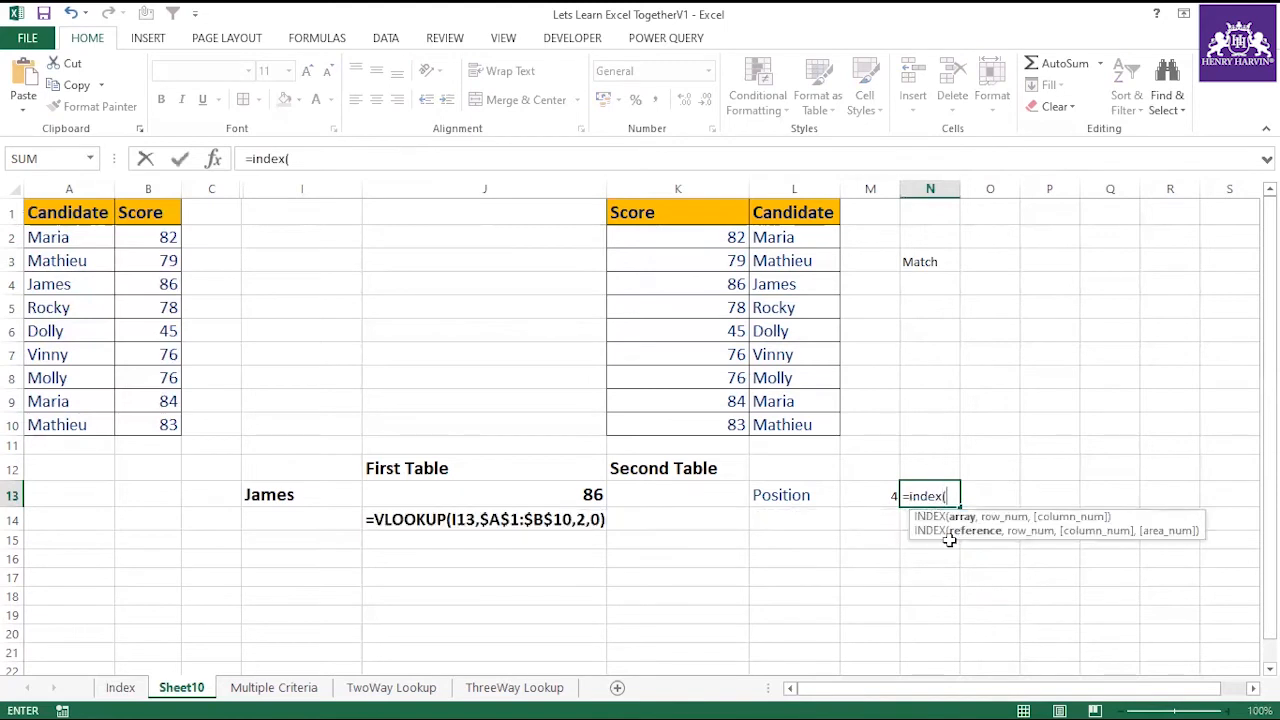
left_click_drag(735, 232, 736, 424)
left_click_drag(663, 211, 683, 414)
type(",4")
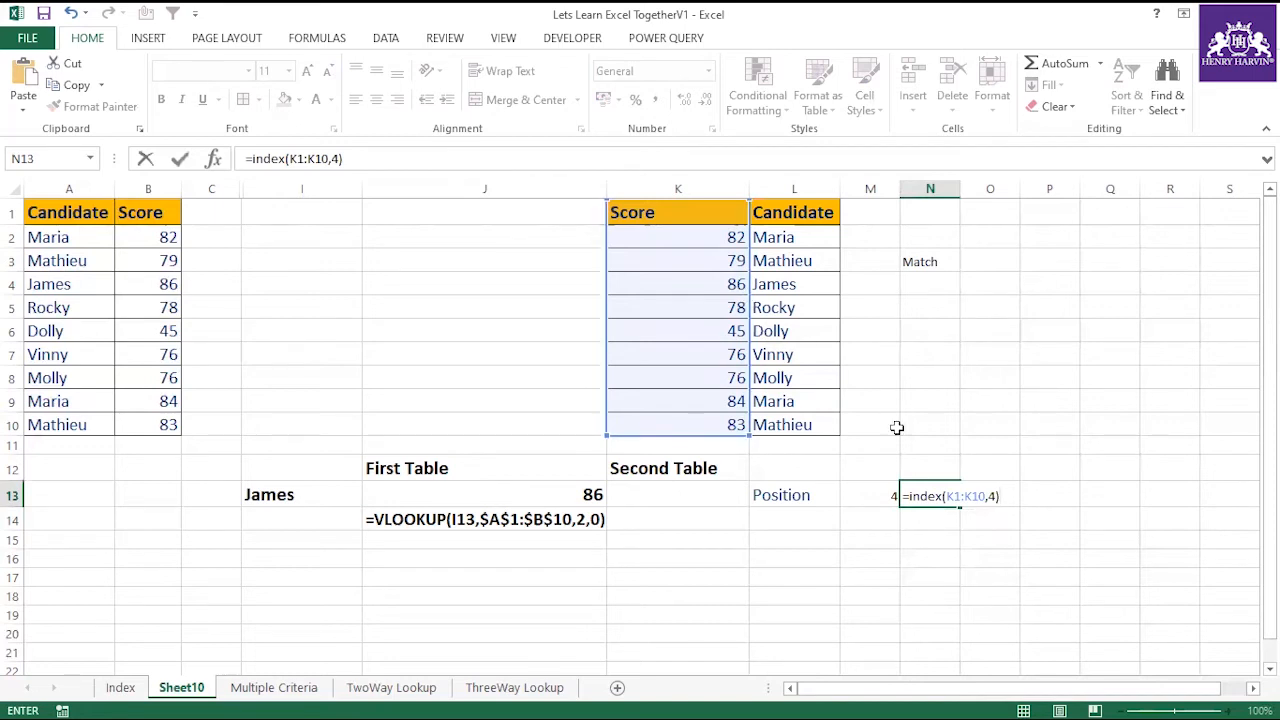
key("Return")
left_click(943, 497)
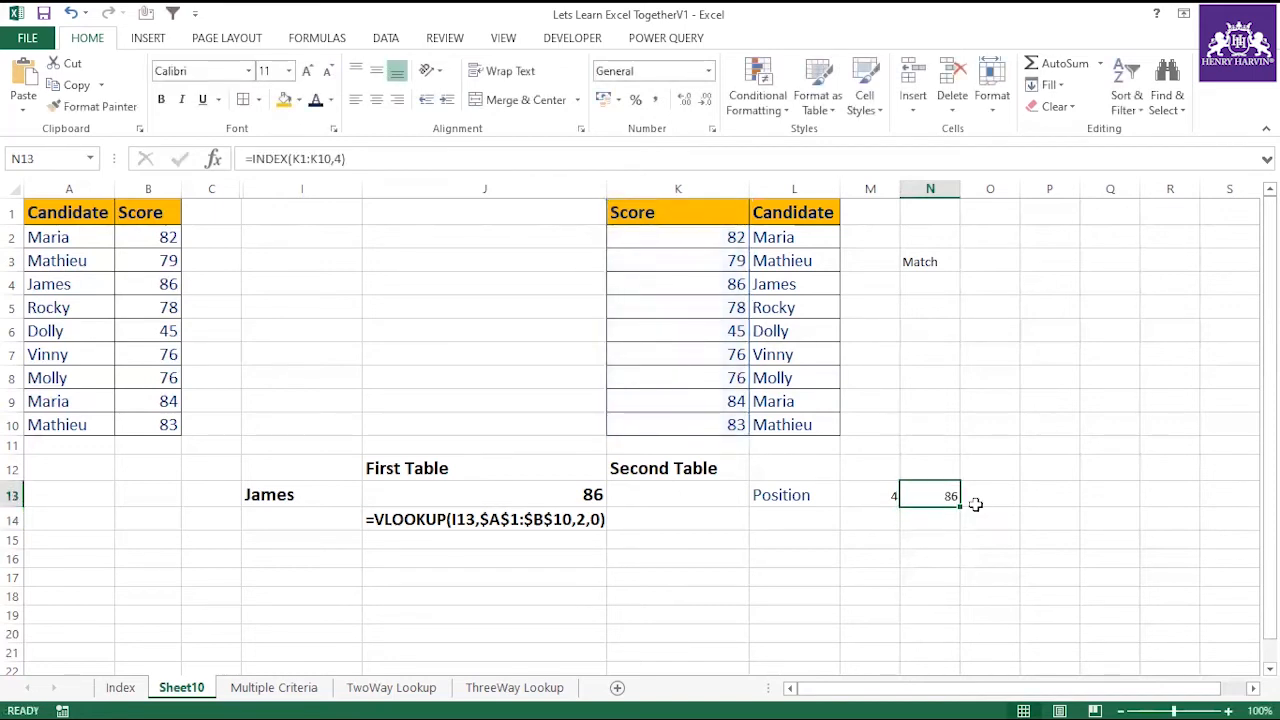
Enter =INDEX(L1:L10,5) in O13 to return the fifth entry of the Candidate column.
left_click(975, 502)
type("=index(")
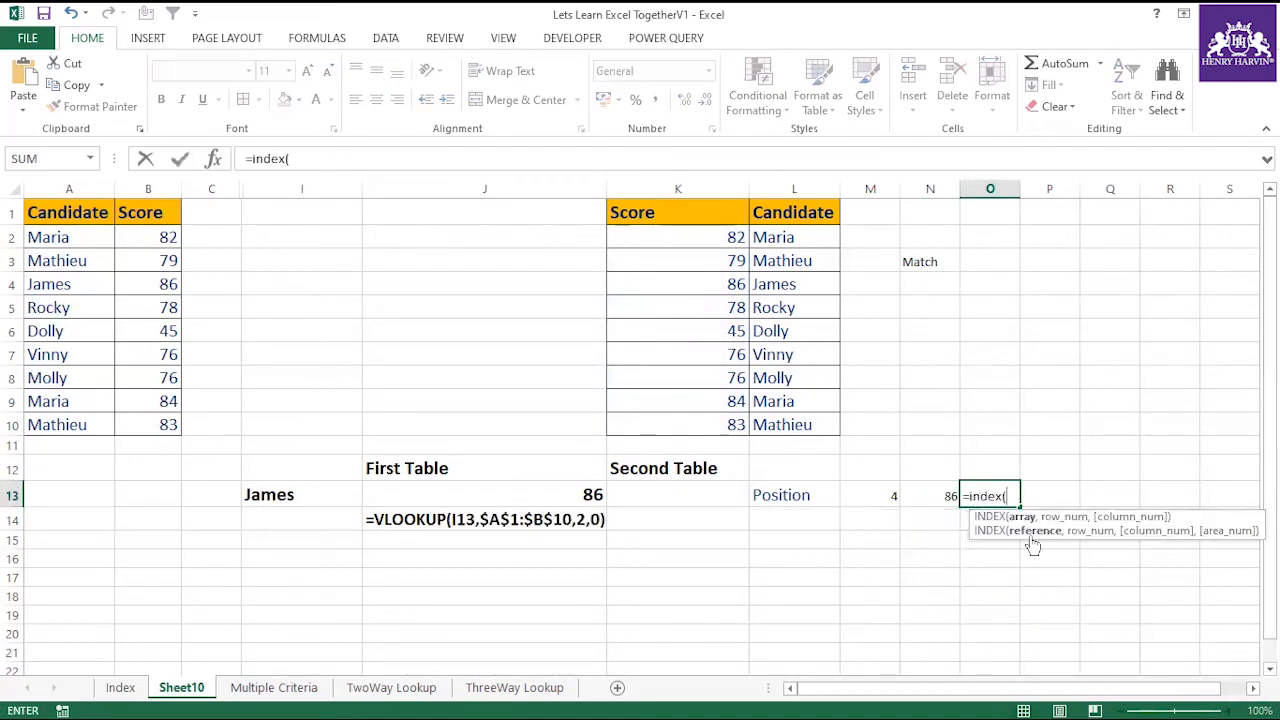
left_click(800, 212)
left_click_drag(800, 258, 803, 424)
type(",5)")
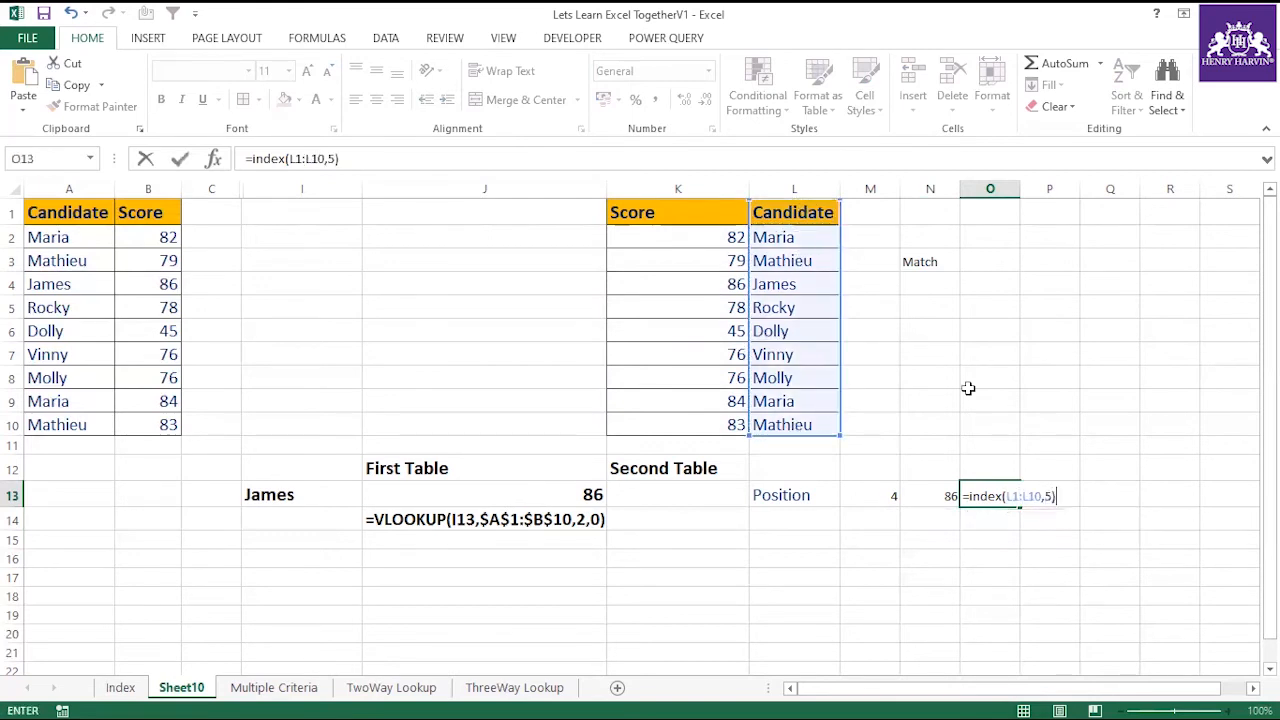
key("Return")
left_click(983, 490)
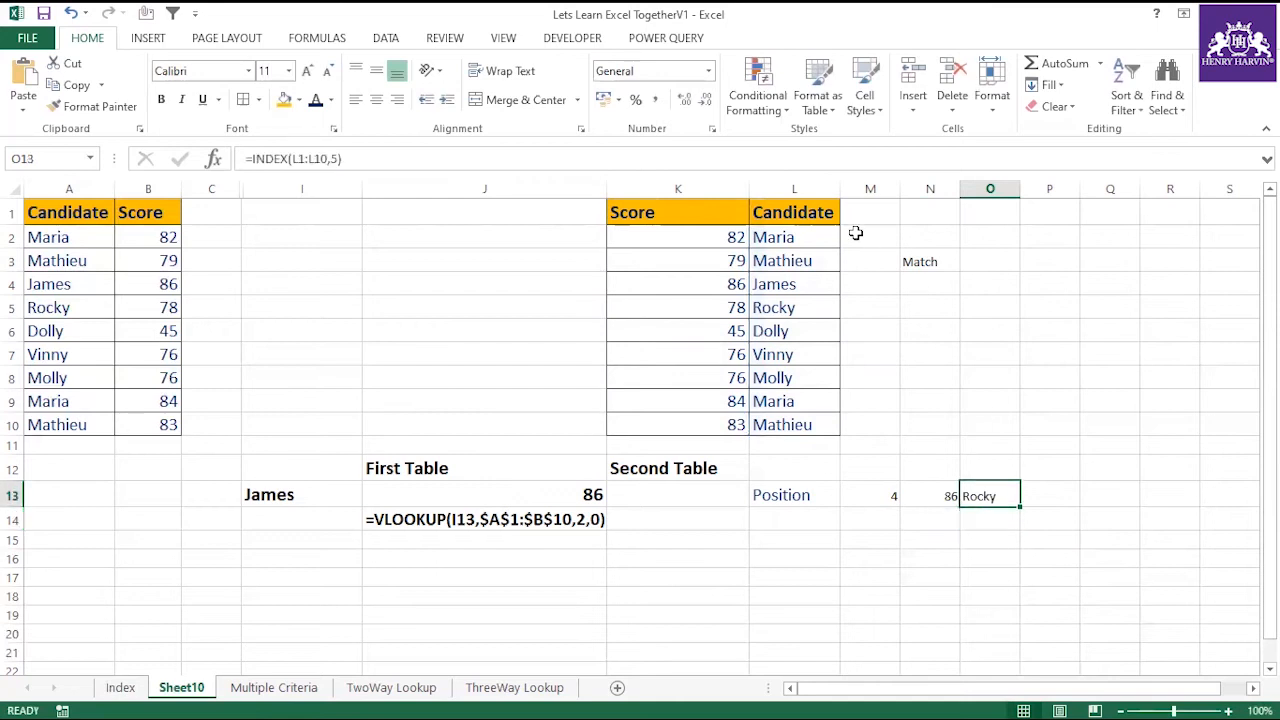
Count down the Candidate column from its header in L1 to the fifth cell to check the INDEX result.
left_click(814, 212)
key("Down")
key("Down")
key("Down")
key("Down")
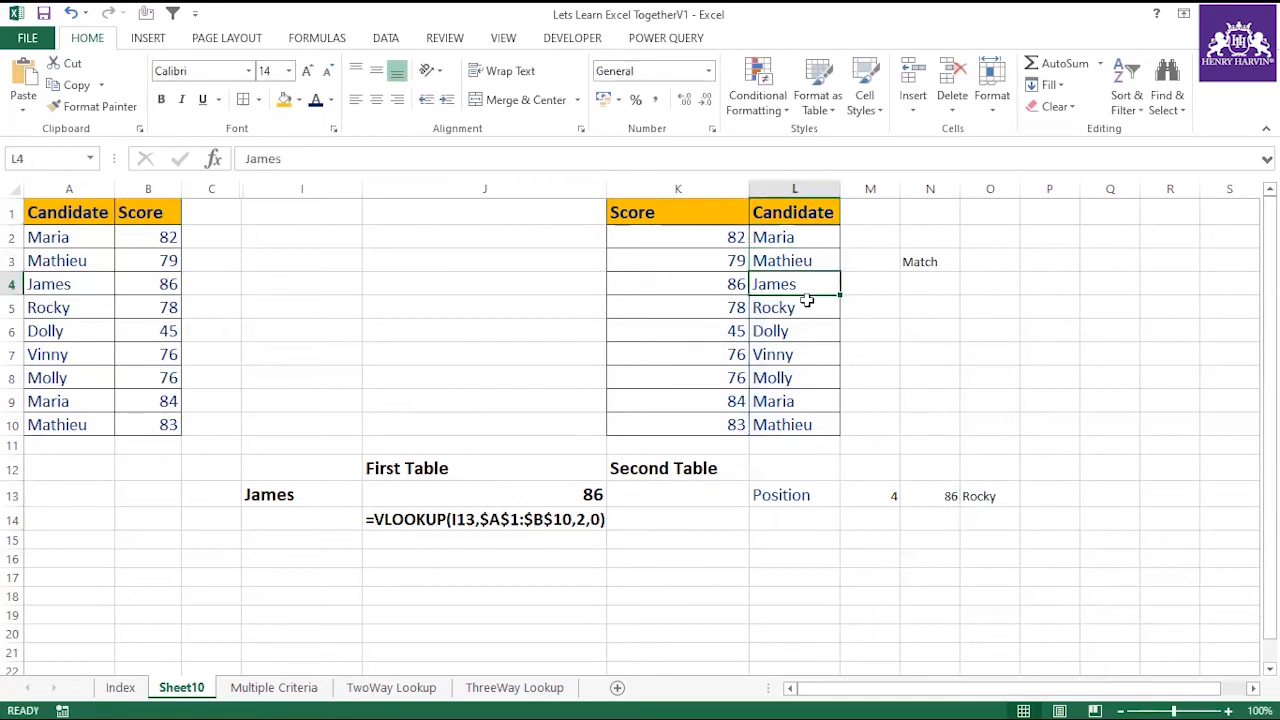
Replace the formula in O13 with =INDEX(K1:K10,M13), taking the row number from the MATCH cell.
left_click(988, 495)
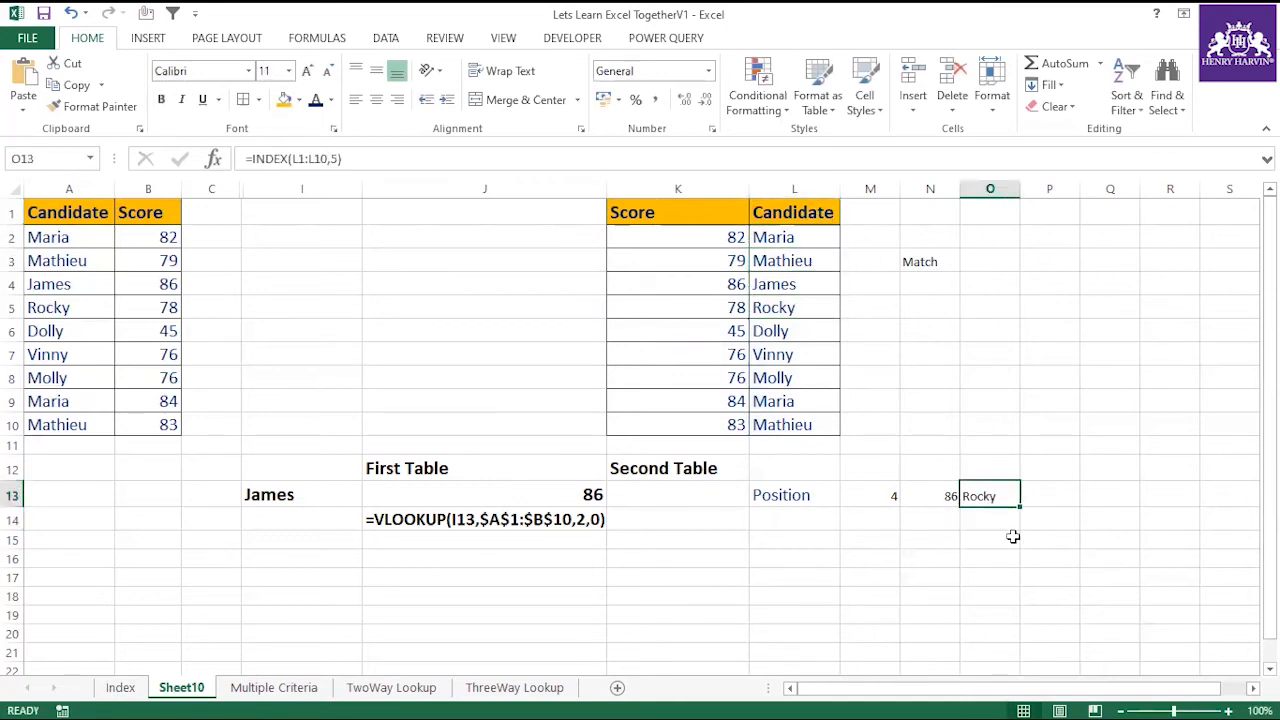
key("Delete")
type("=index(")
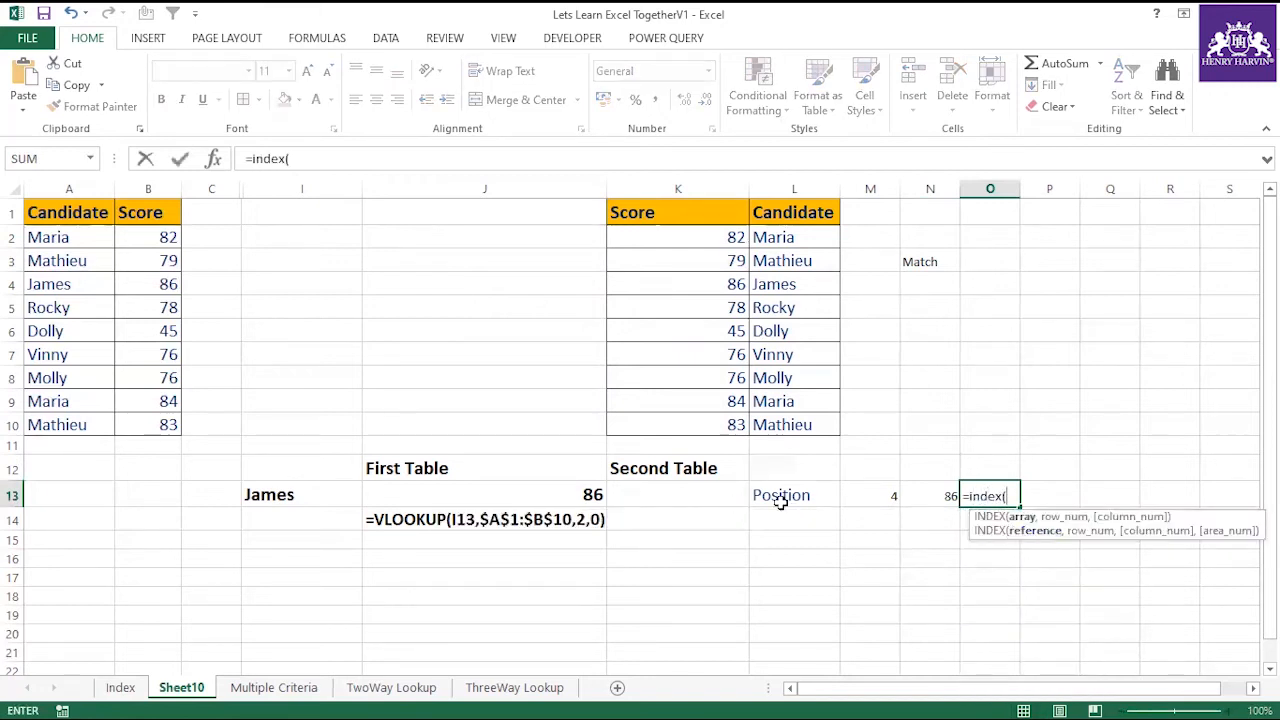
left_click_drag(704, 215, 720, 428)
type(",")
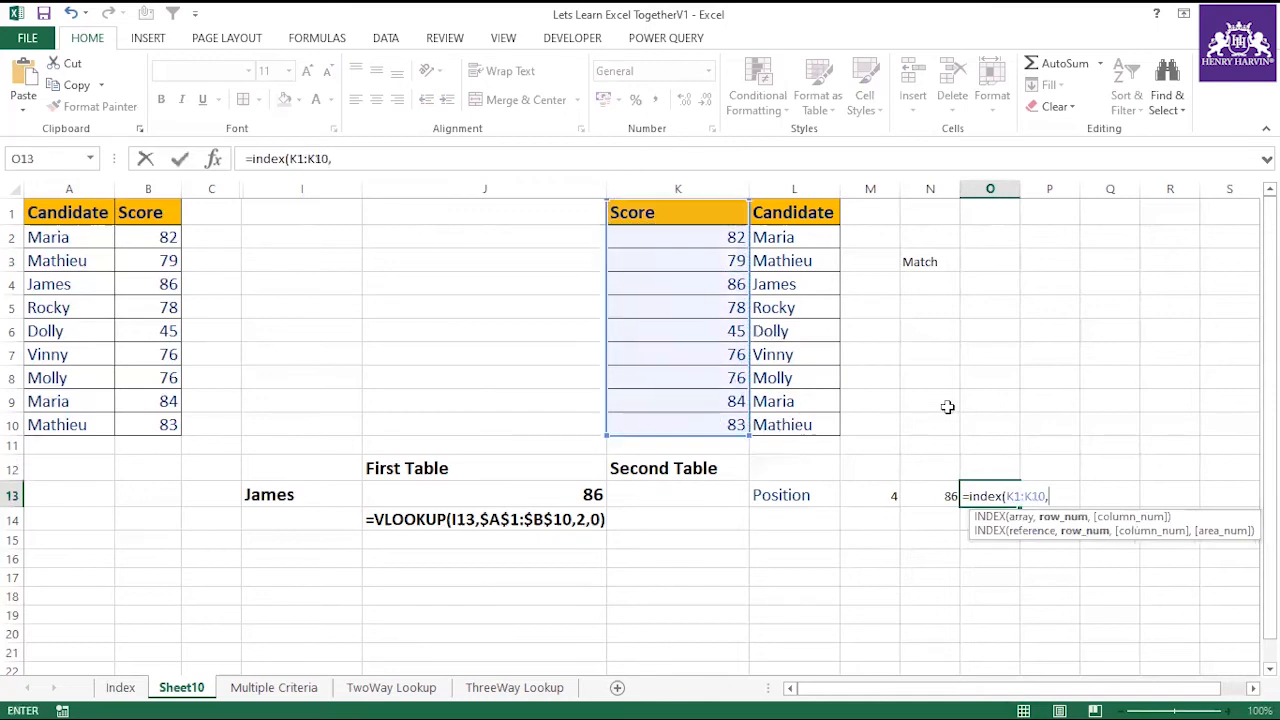
left_click(870, 495)
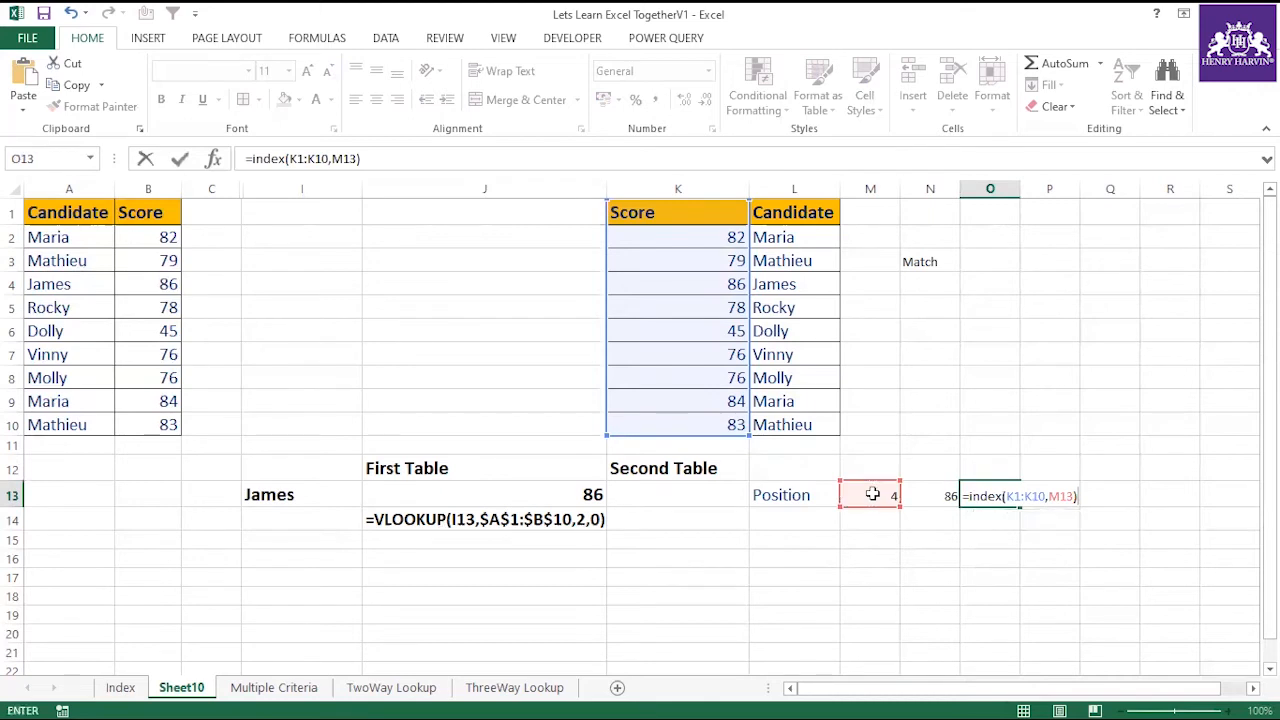
key("Return")
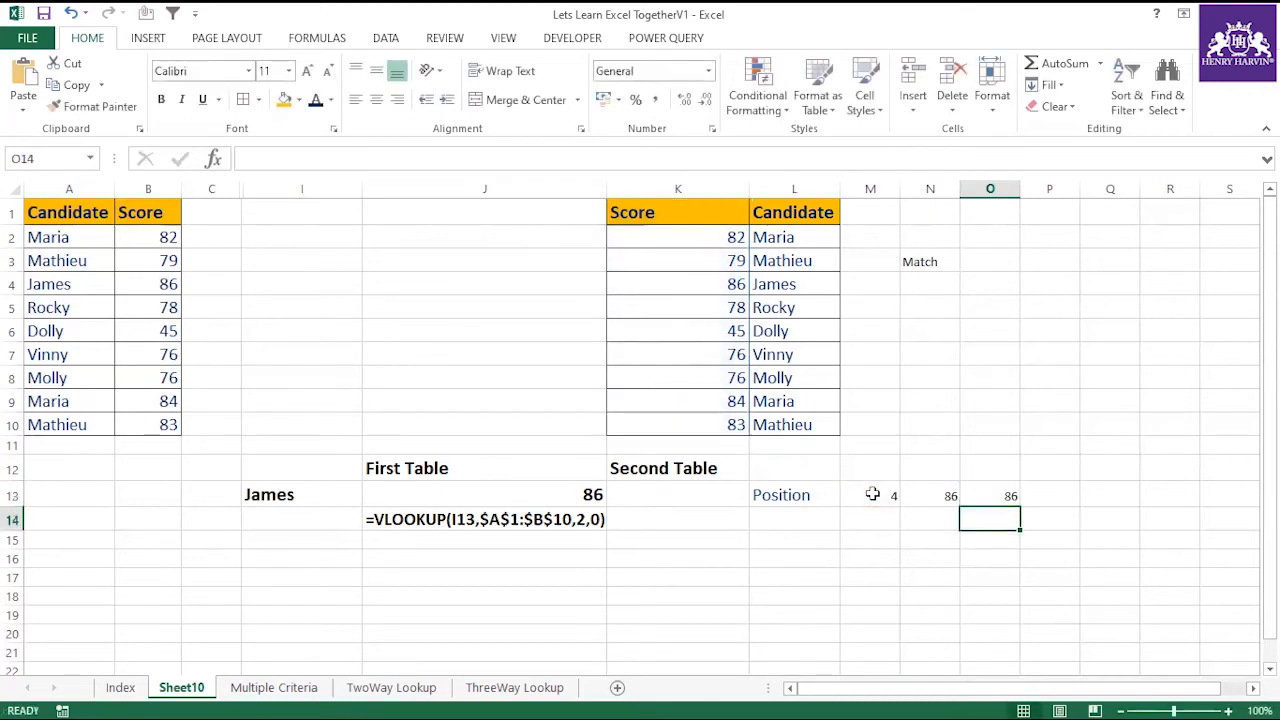
Compare the matched candidate in L4 with the adjacent score in K4.
left_click(776, 285)
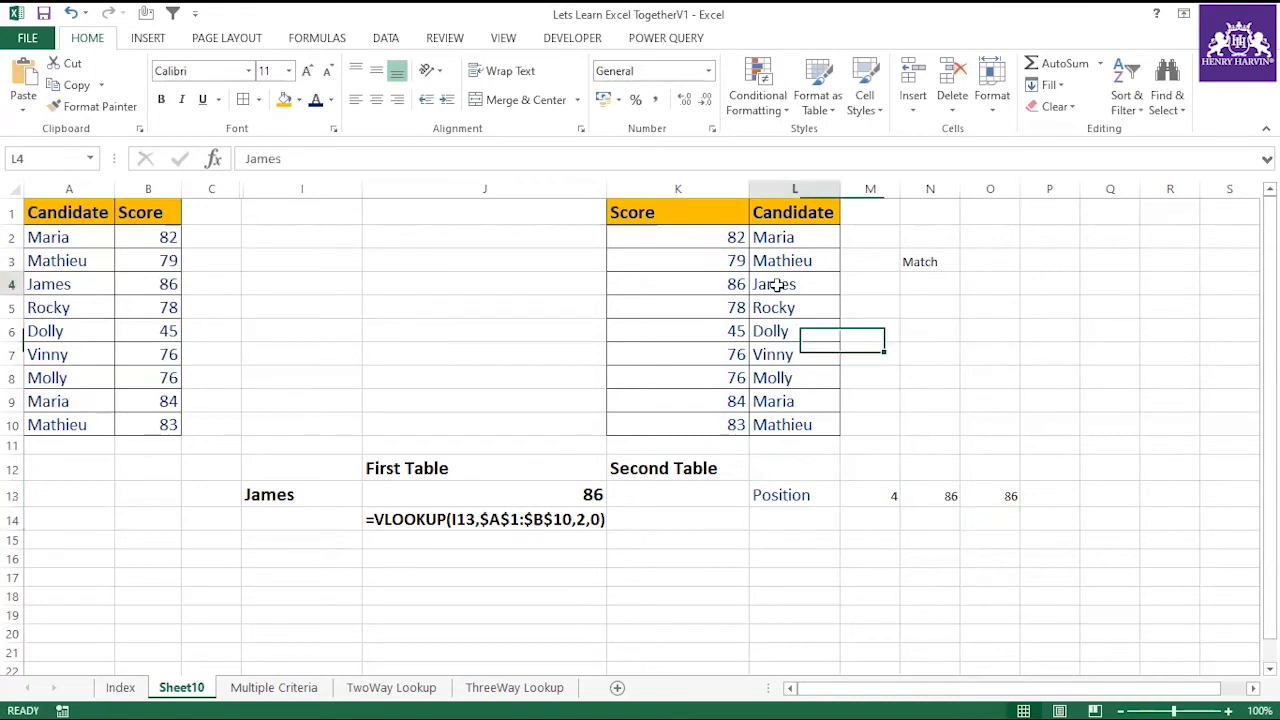
key("Left")
key("Right")
key("Left")
key("Right")
key("Left")
key("Right")
key("Left")
key("Right")
key("Left")
key("Right")
Review the INDEX formulas in N13 and O13, and clear the fixed-row one from N13.
left_click(905, 492)
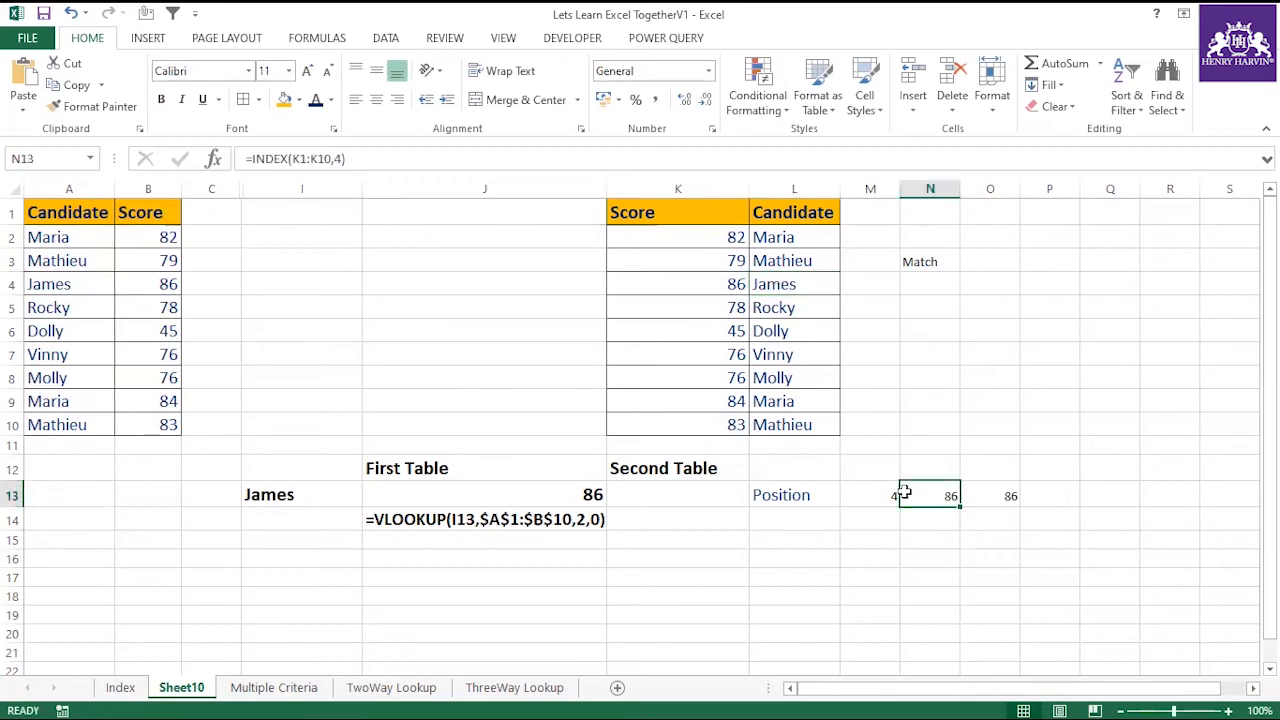
left_click(343, 158)
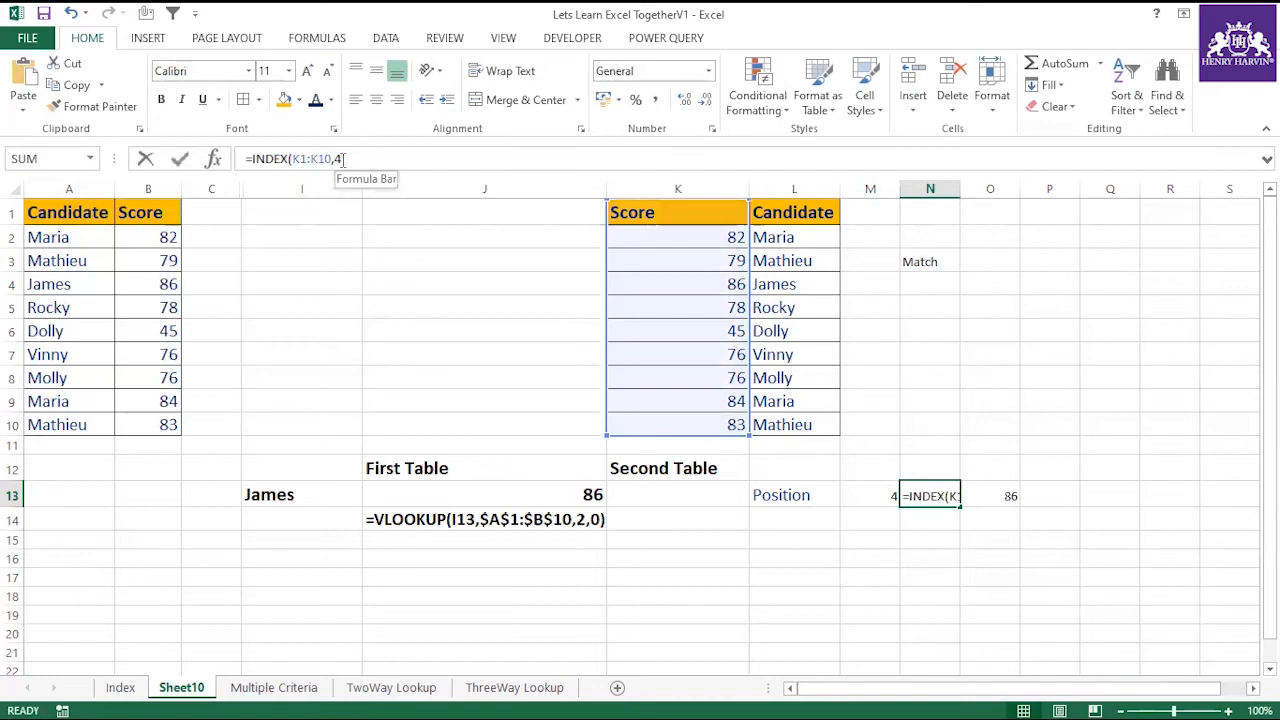
key("Escape")
left_click(988, 488)
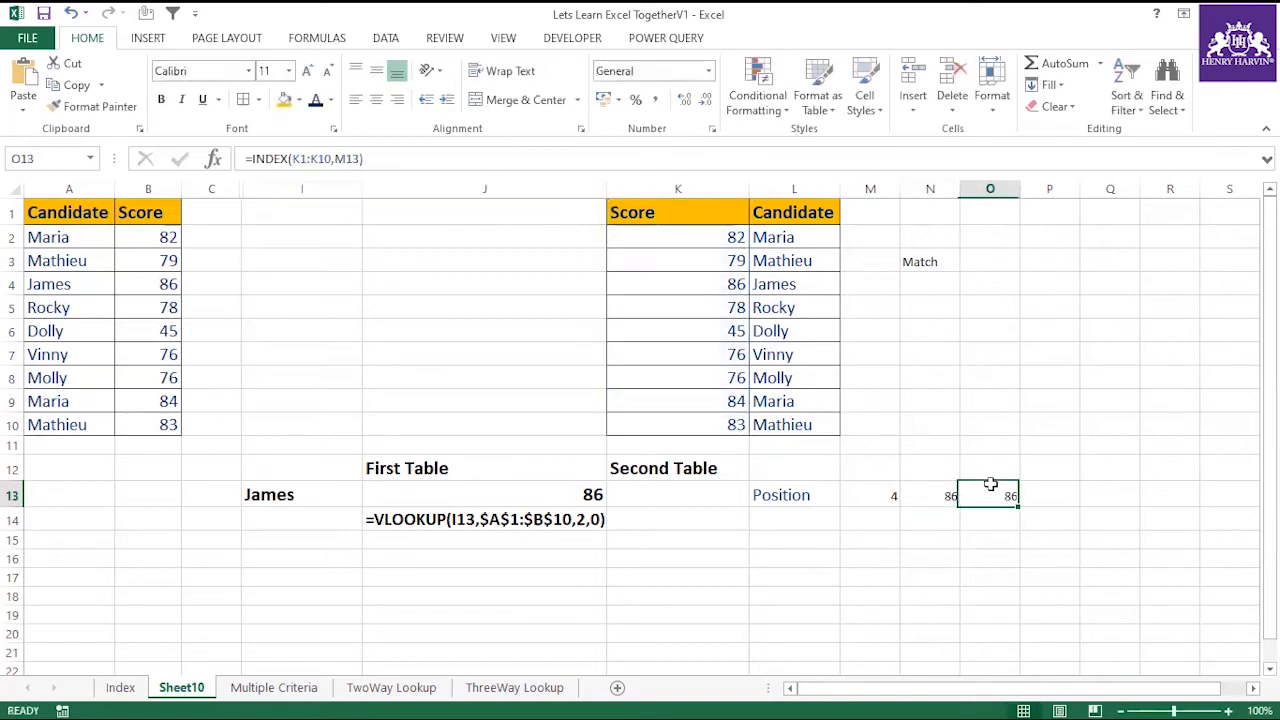
left_click(940, 496)
key("Delete")
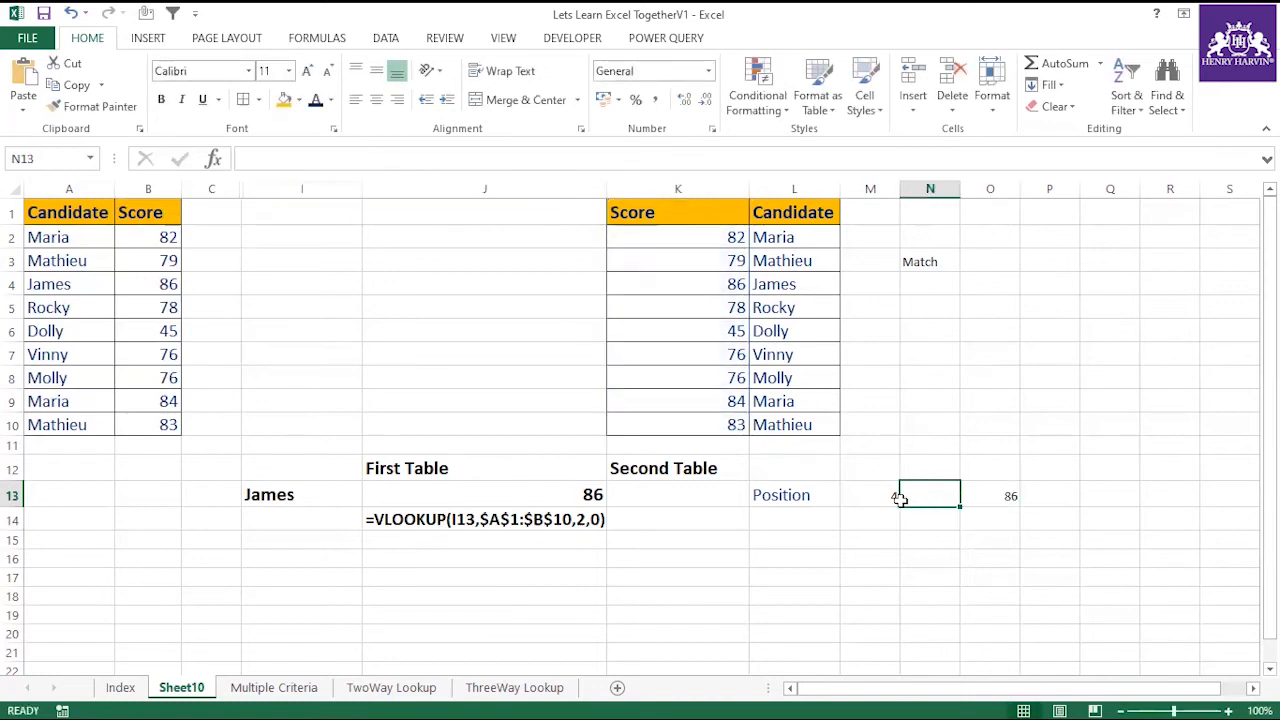
Copy the MATCH(I13,$L$1:$L$10,0) expression from M13's formula without its equals sign, leaving the cell's formula intact.
left_click(868, 488)
left_click_drag(252, 158, 398, 158)
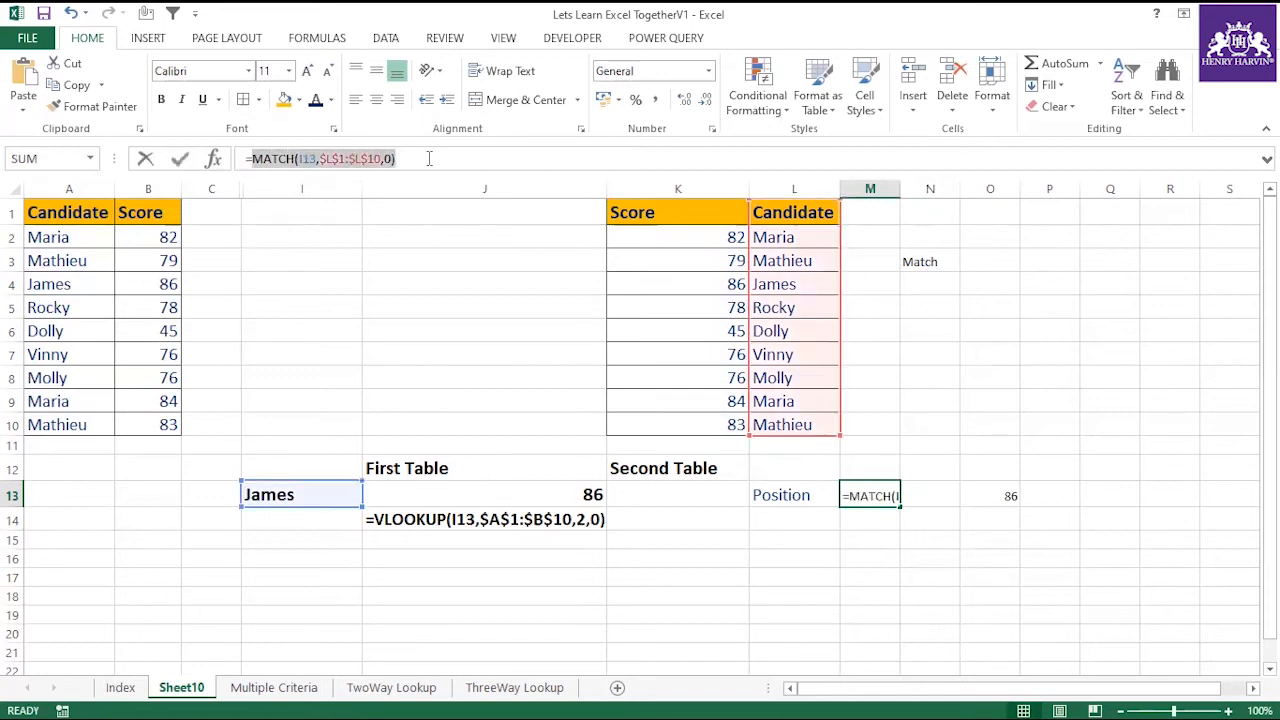
type("c")
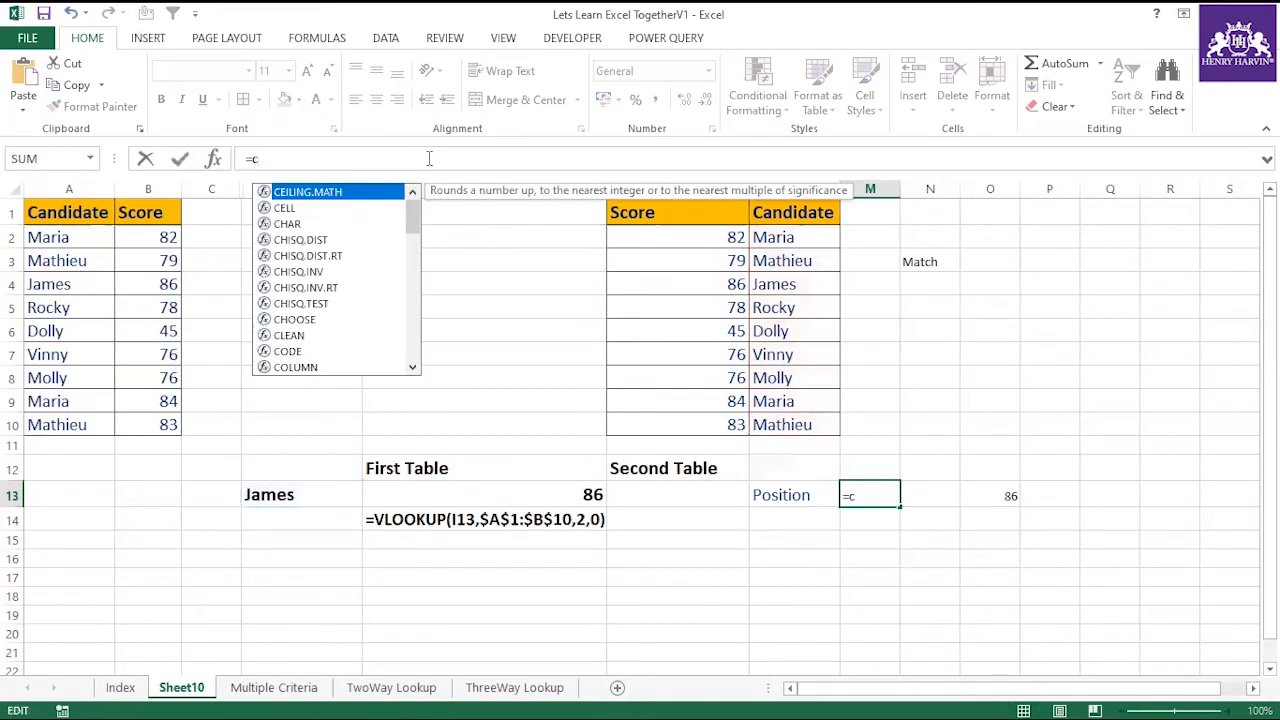
key("ctrl+z")
left_click_drag(398, 158, 256, 162)
key("ctrl+c")
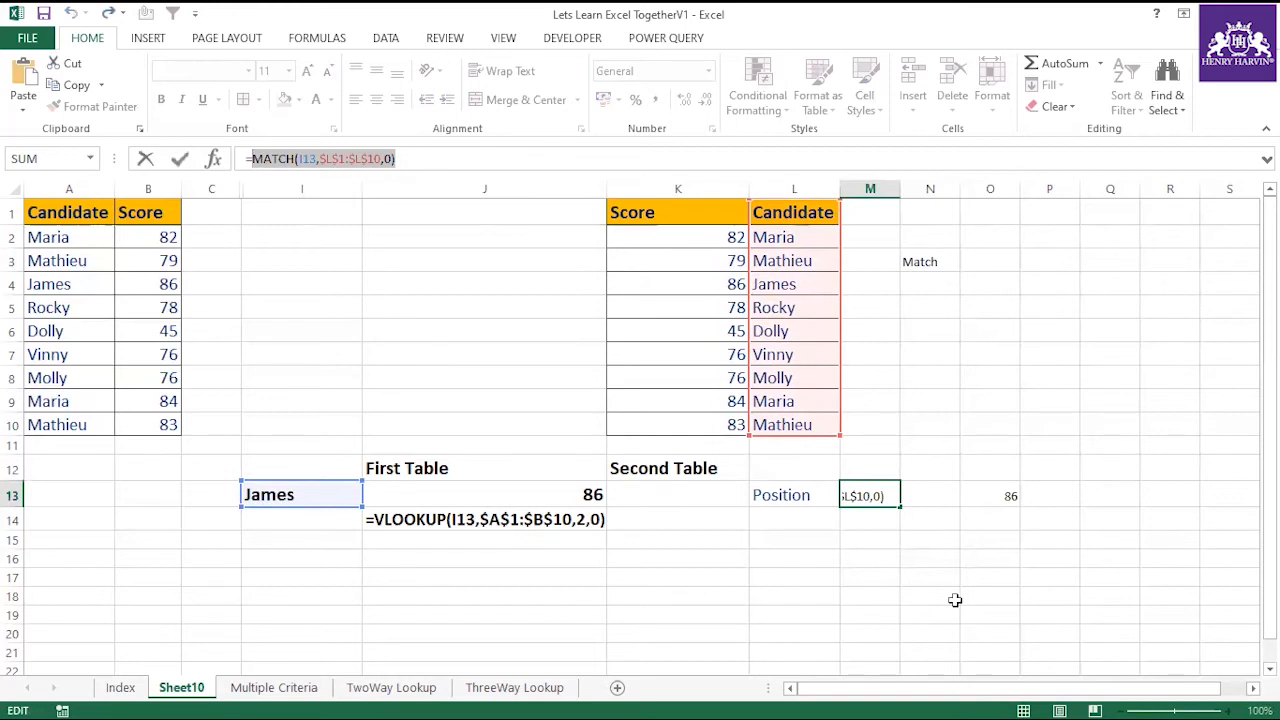
left_click(1009, 494)
key("Escape")
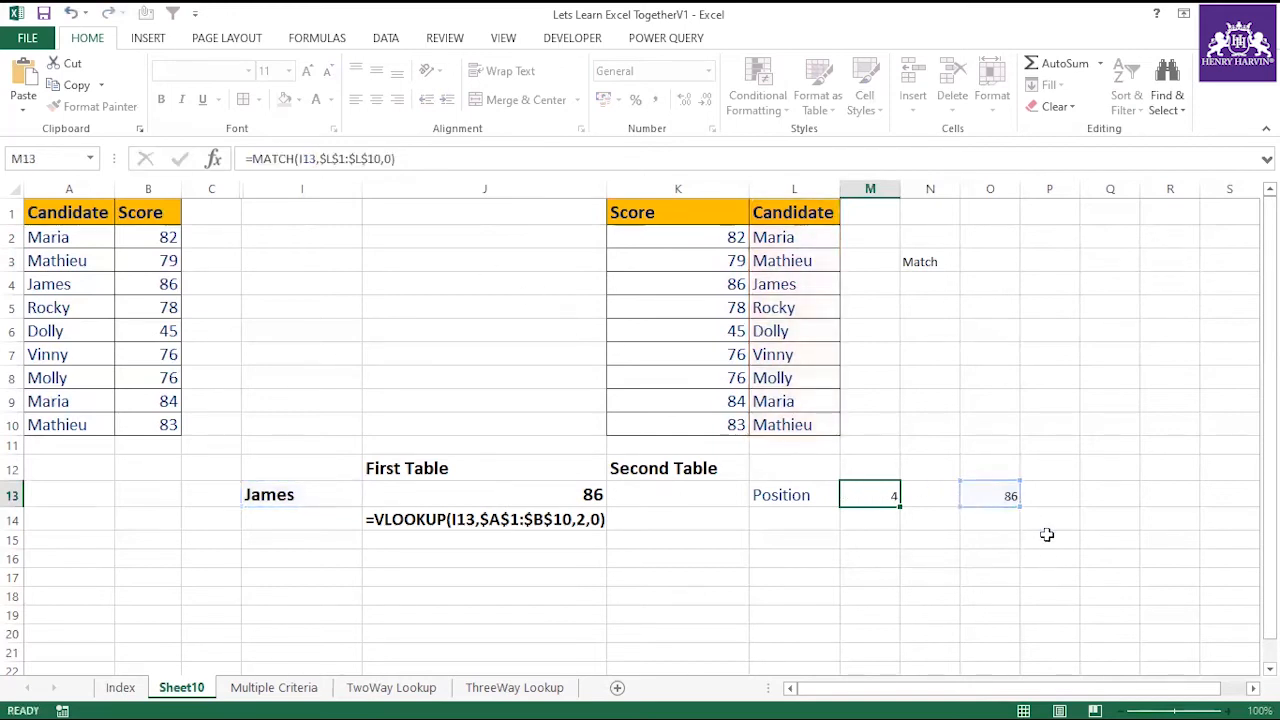
Replace the M13 reference in O13's INDEX formula with the copied MATCH expression, giving =INDEX(K1:K10,MATCH(I13,$L$1:$L$10,0)).
left_click(981, 493)
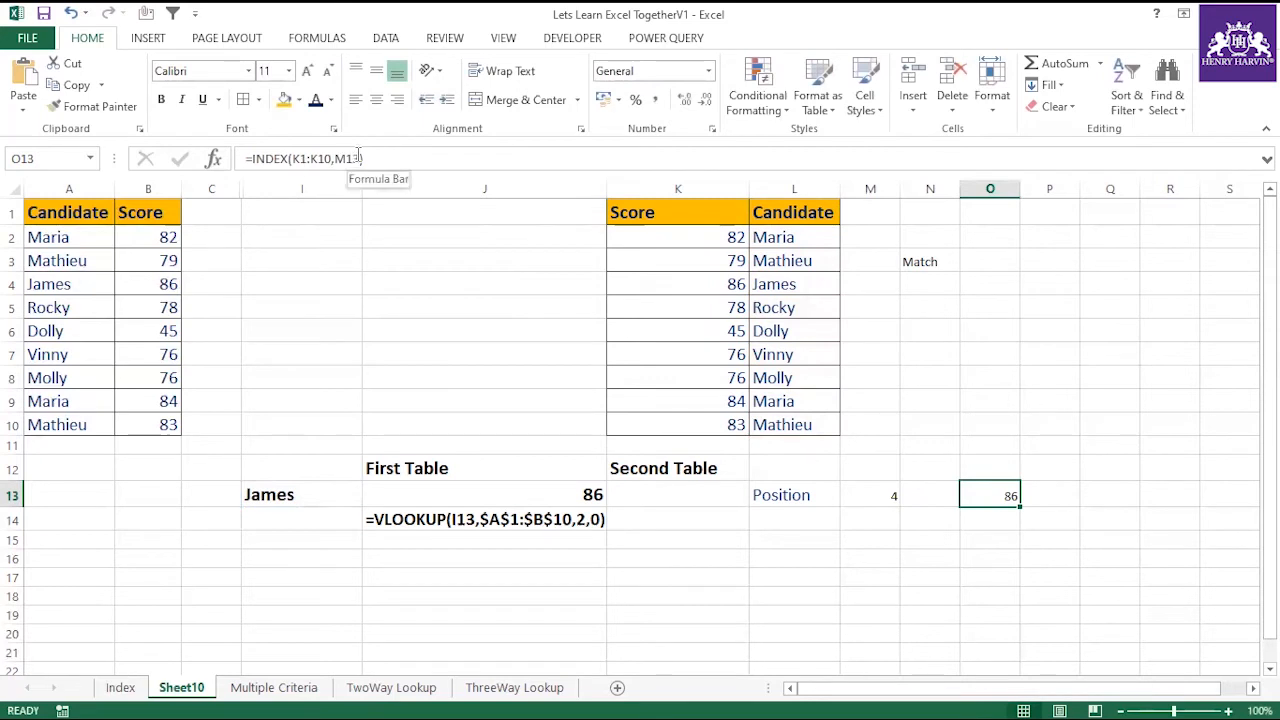
left_click(875, 494)
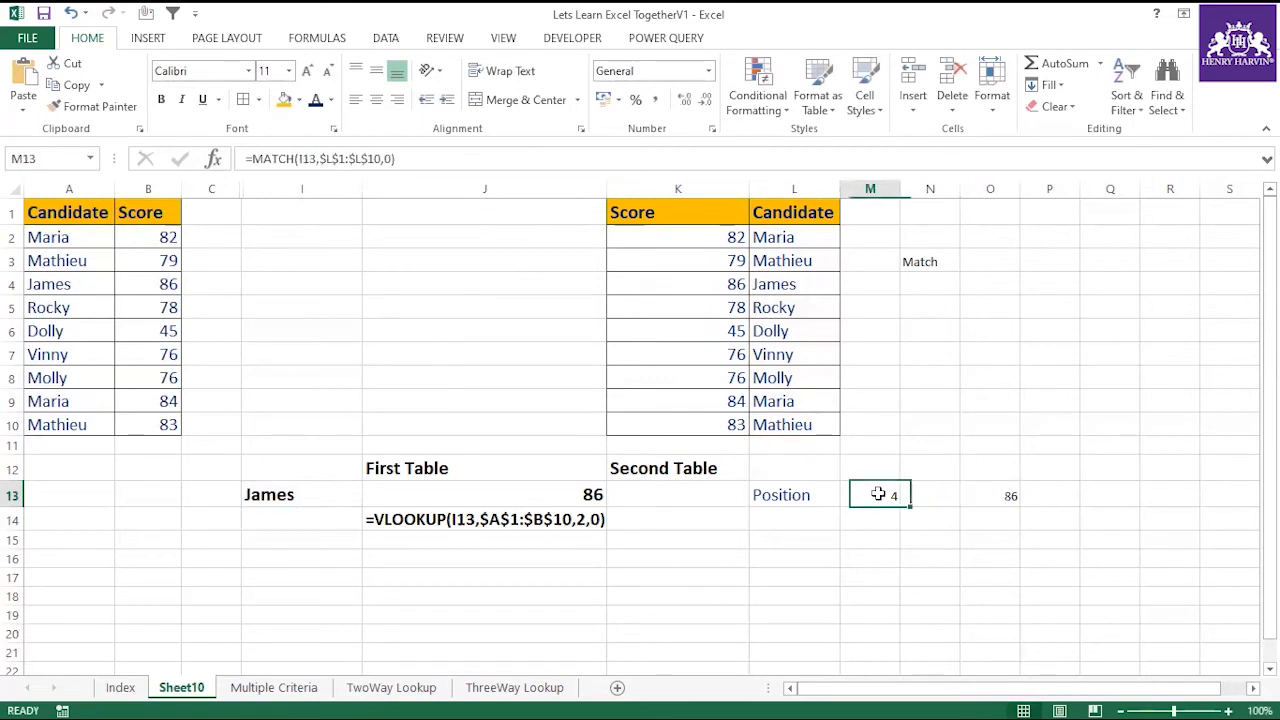
left_click(992, 504)
left_click_drag(367, 158, 335, 158)
key("ctrl+v")
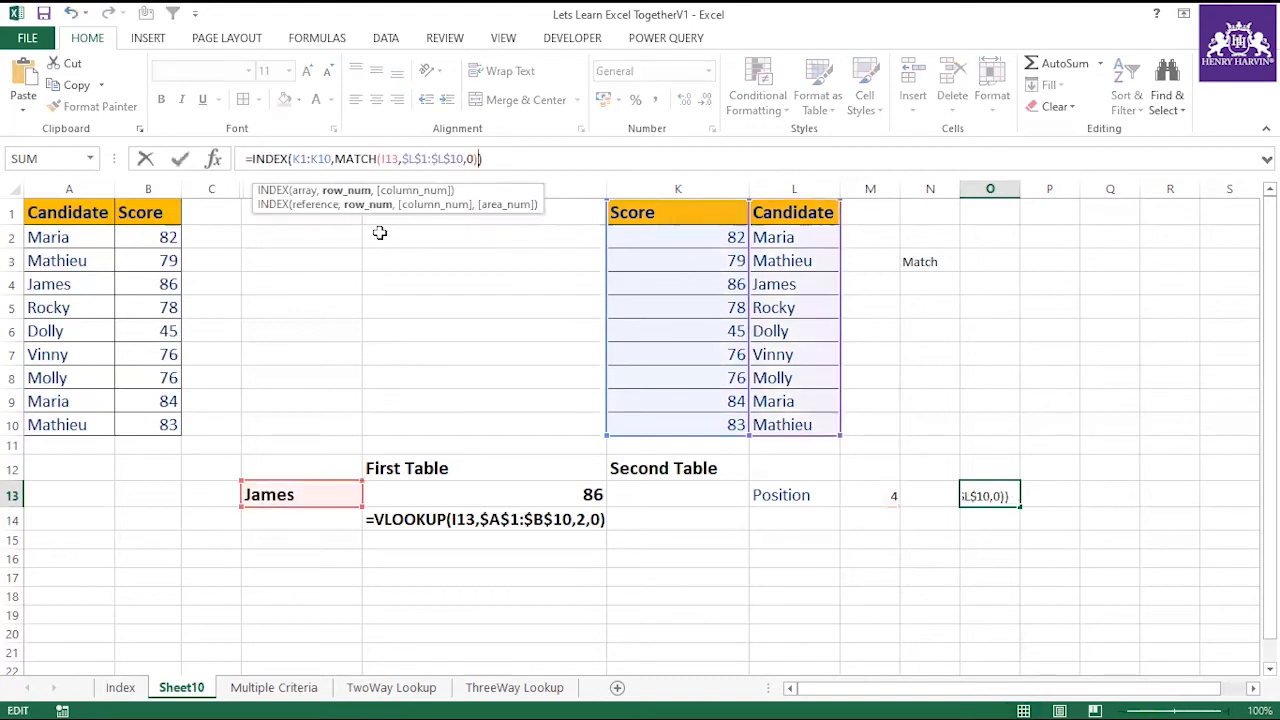
key("Return")
left_click(976, 495)
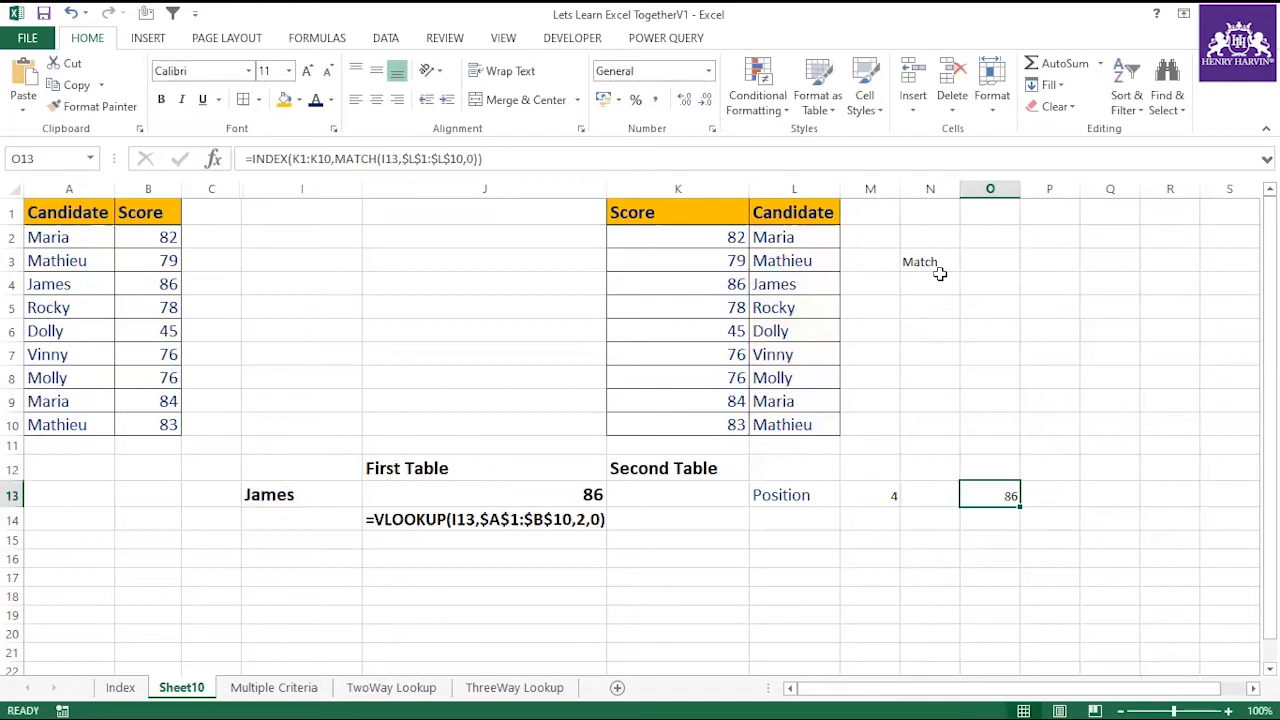
Start an INDEX formula in N5 with the second table's Score range K1:K10 as its array.
left_click(921, 328)
left_click(923, 311)
type("=")
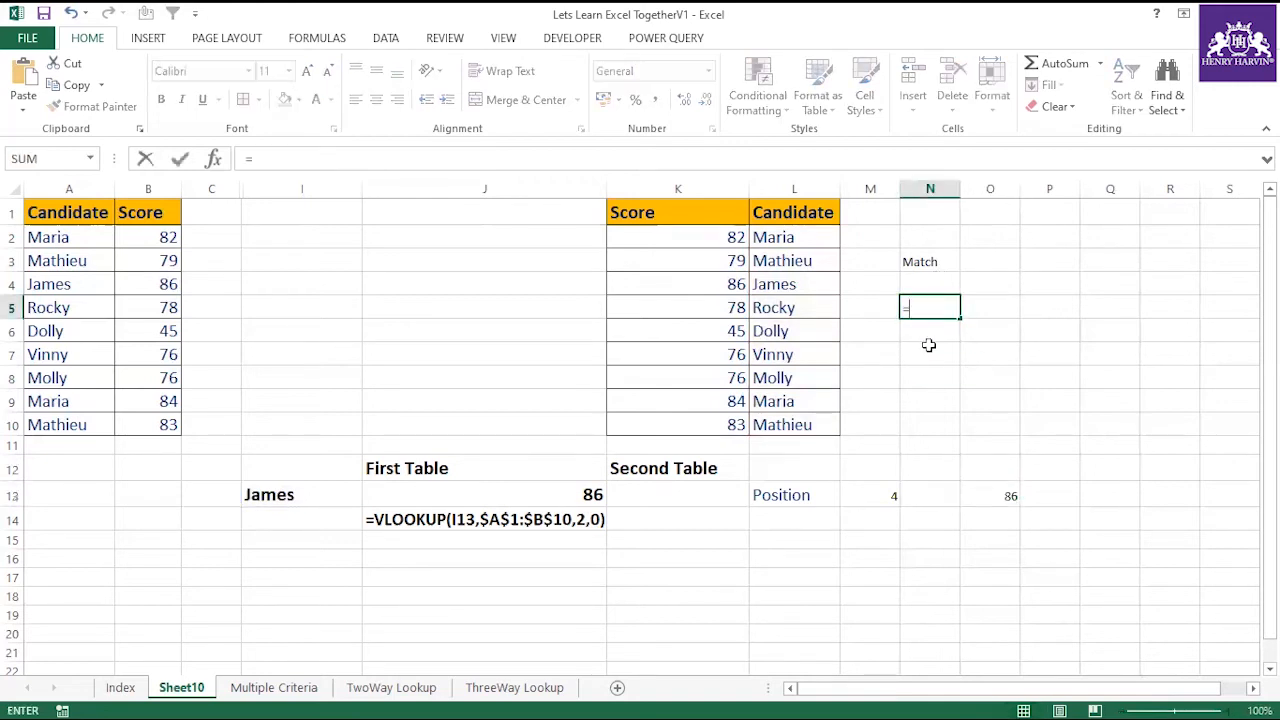
type("index(")
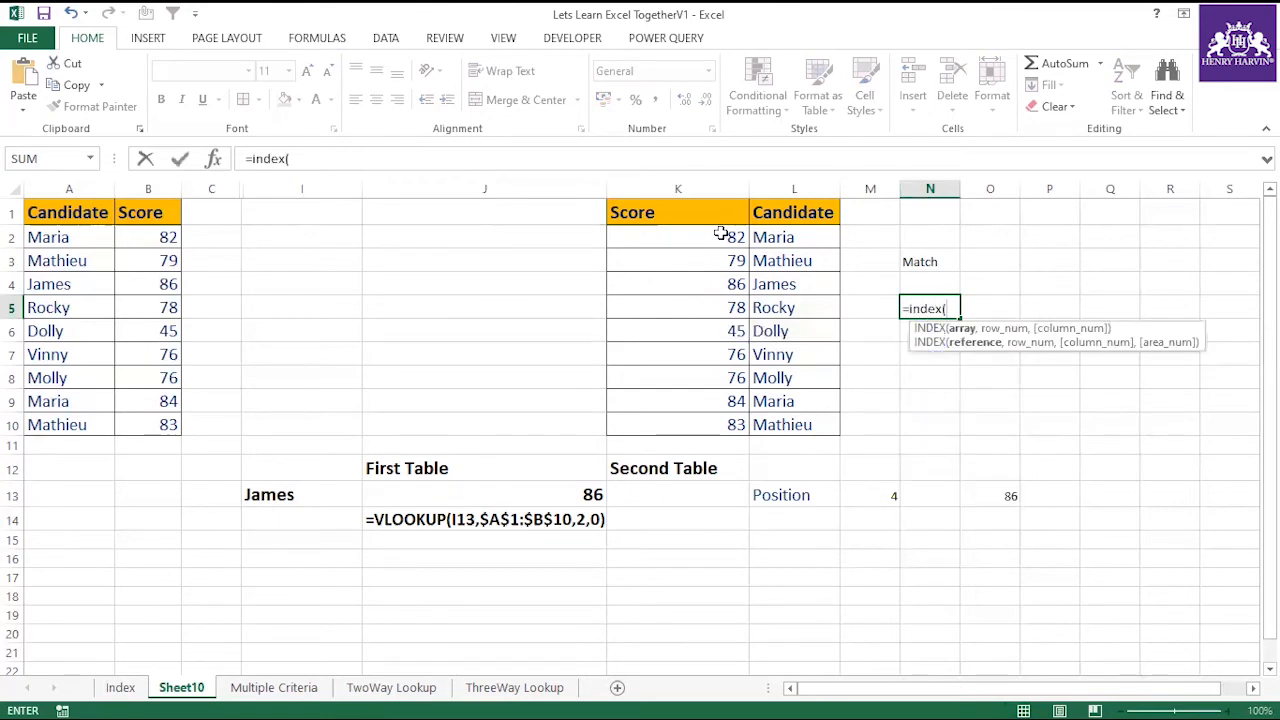
left_click_drag(717, 215, 711, 417)
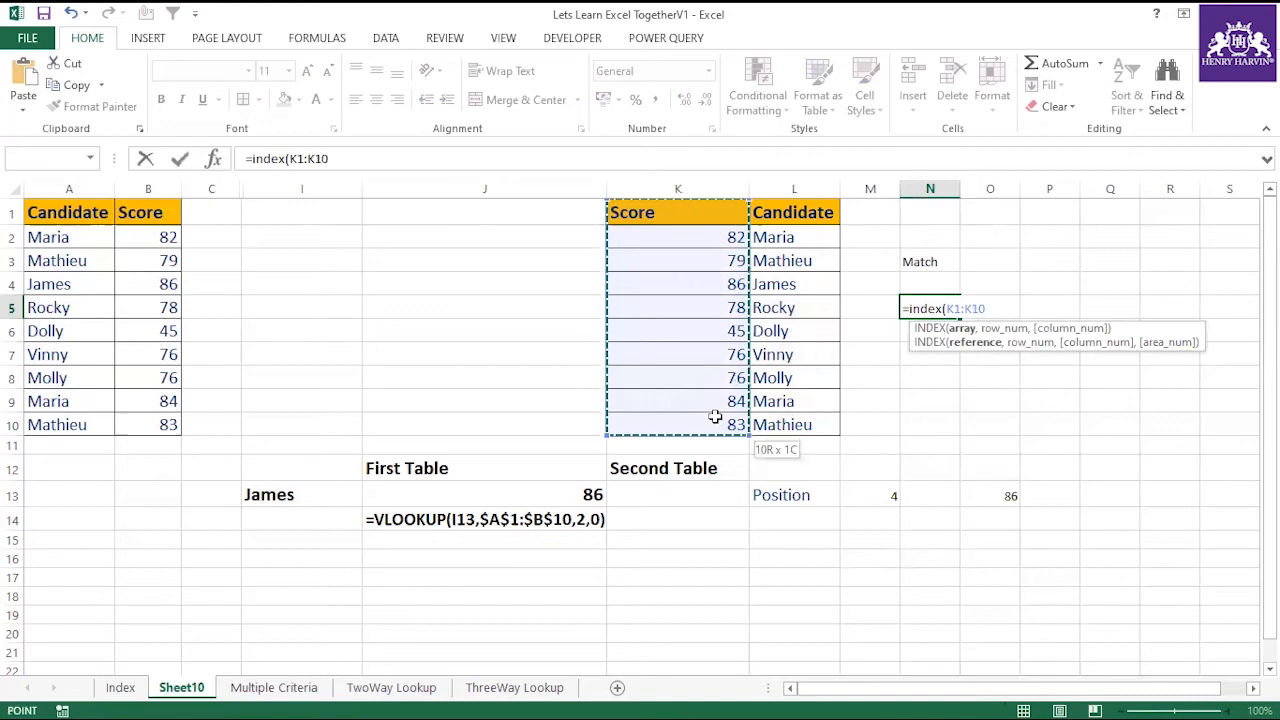
Nest a MATCH as the row number, looking up I13 in the absolute Candidate range $L$1:$L$10.
type(",m")
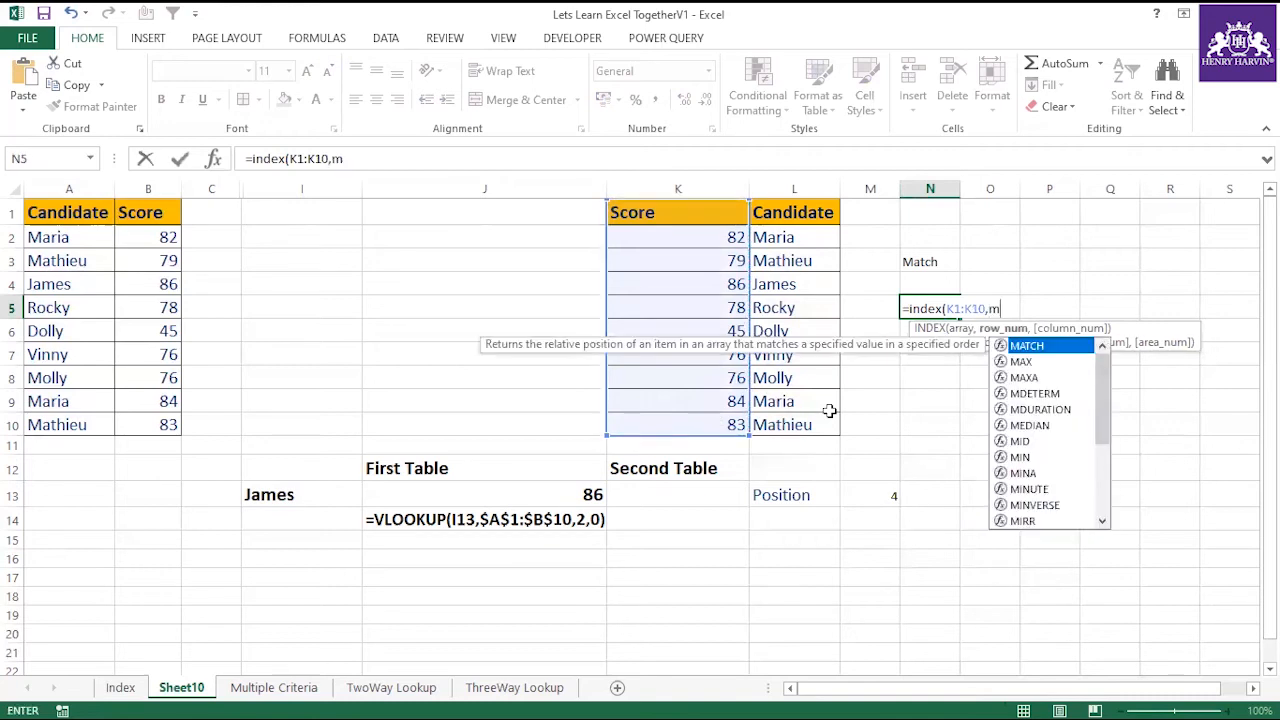
type("atch(")
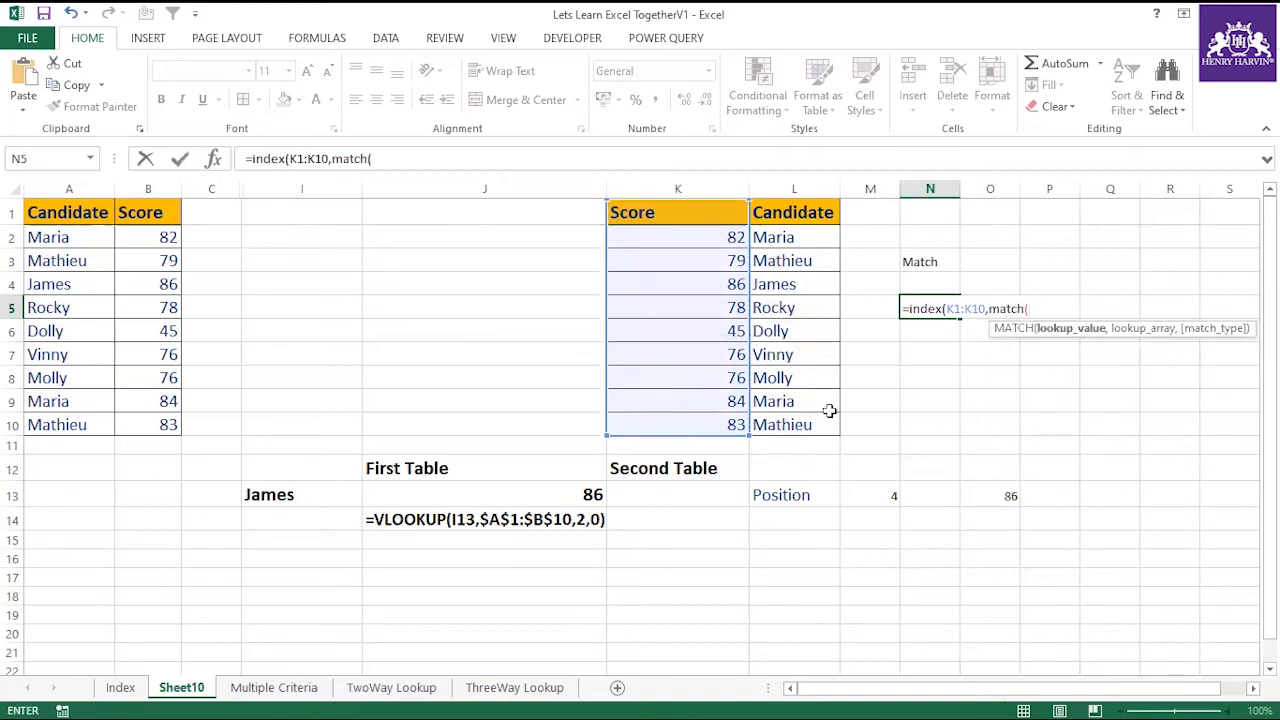
left_click(296, 491)
type(",")
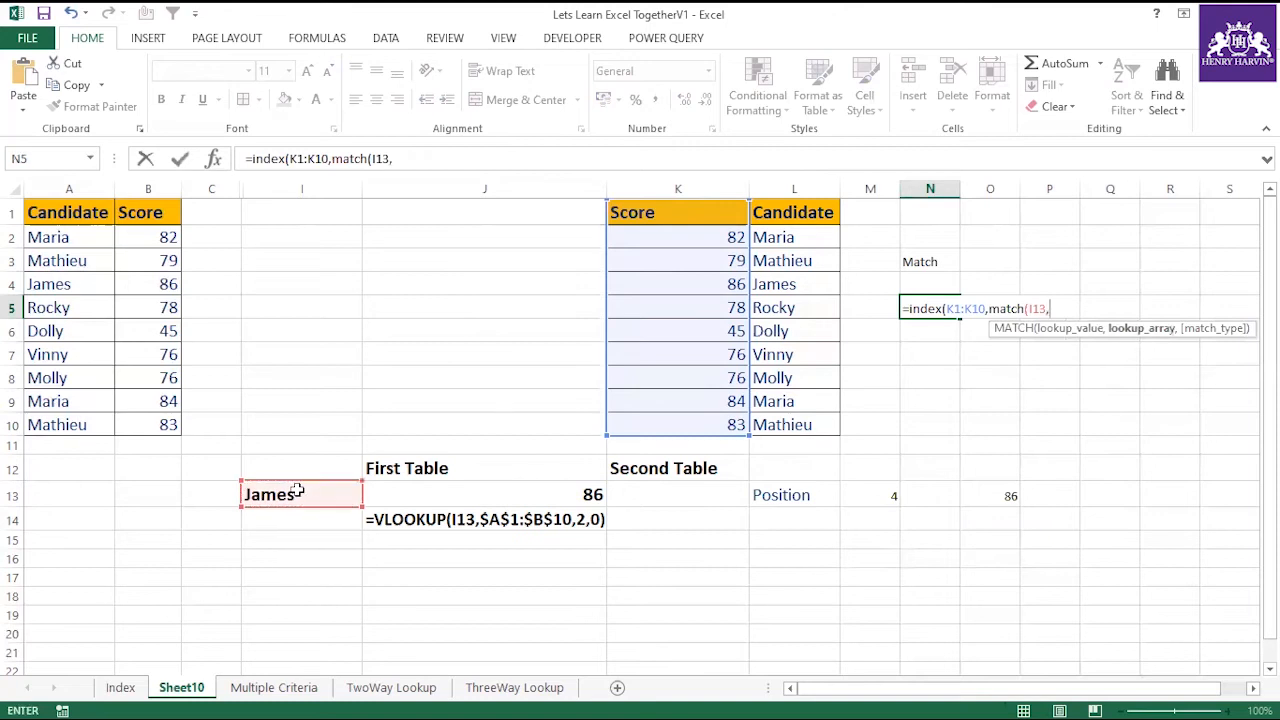
left_click_drag(800, 210, 803, 425)
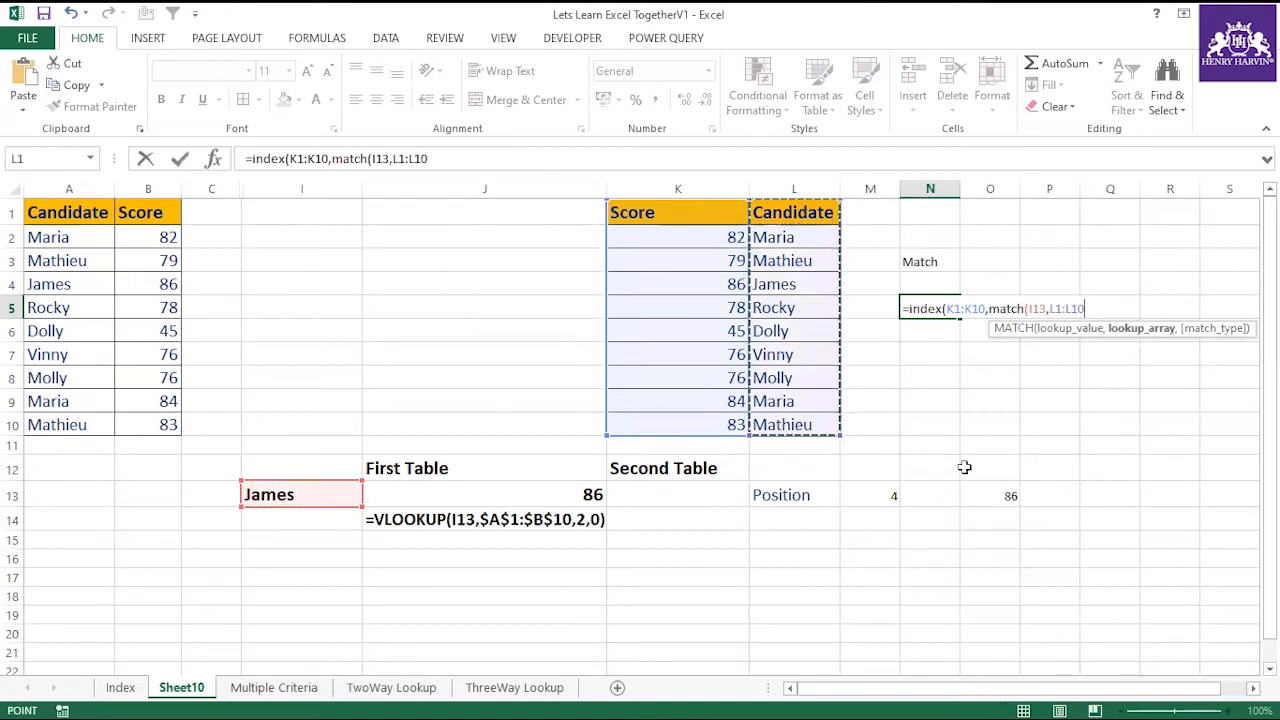
key("F4")
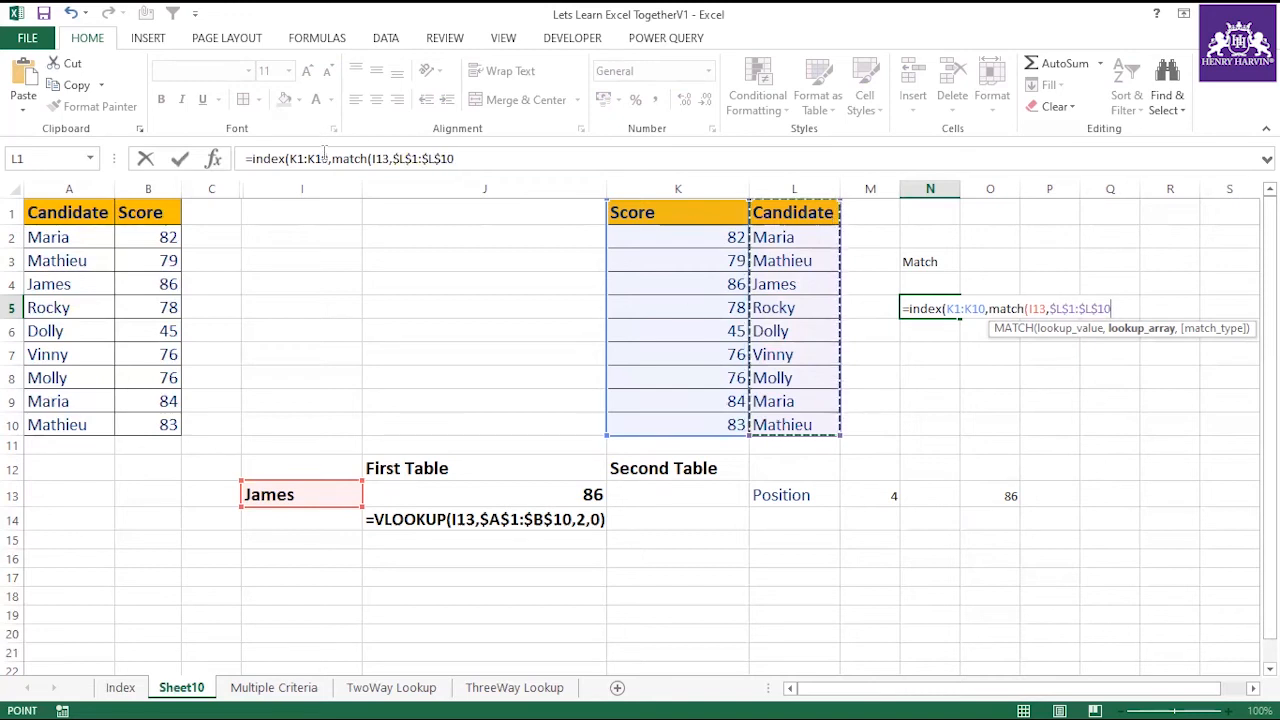
Make the INDEX array absolute as $K$1:$K$10 and complete the N5 formula with match type 0.
left_click_drag(290, 158, 329, 158)
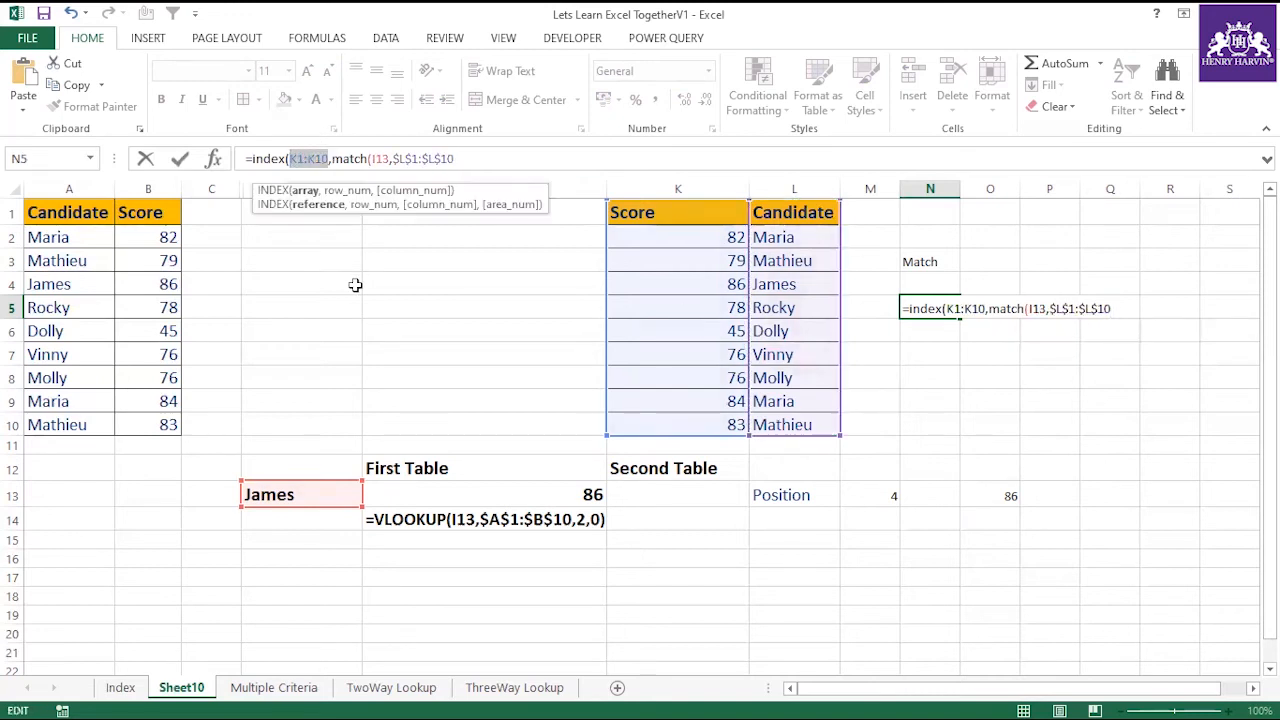
key("F4")
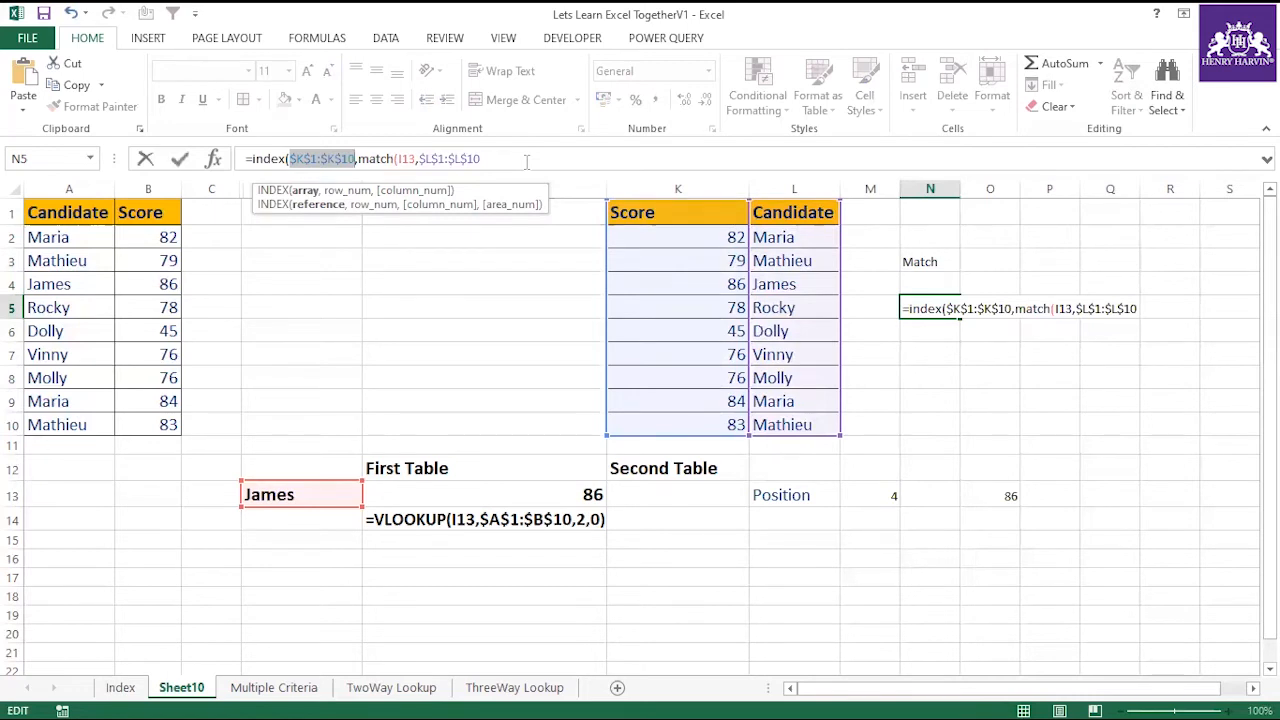
left_click(526, 161)
type(",0")
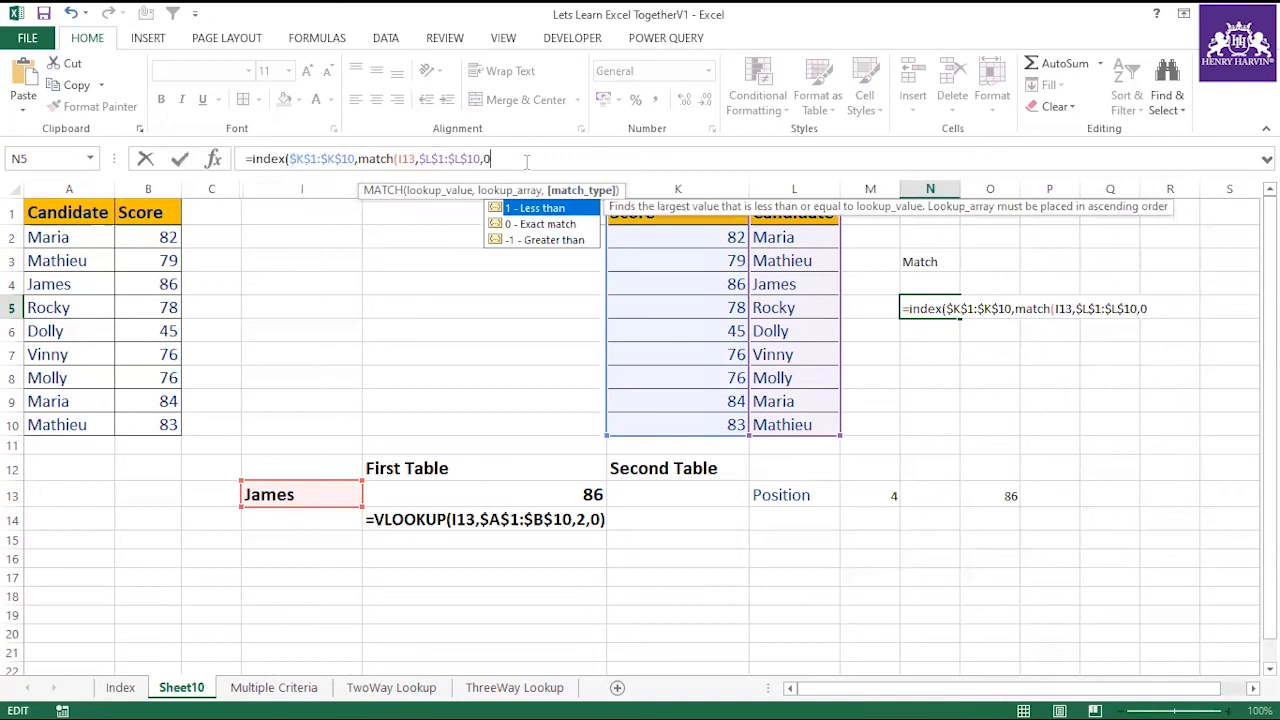
type("))")
key("Return")
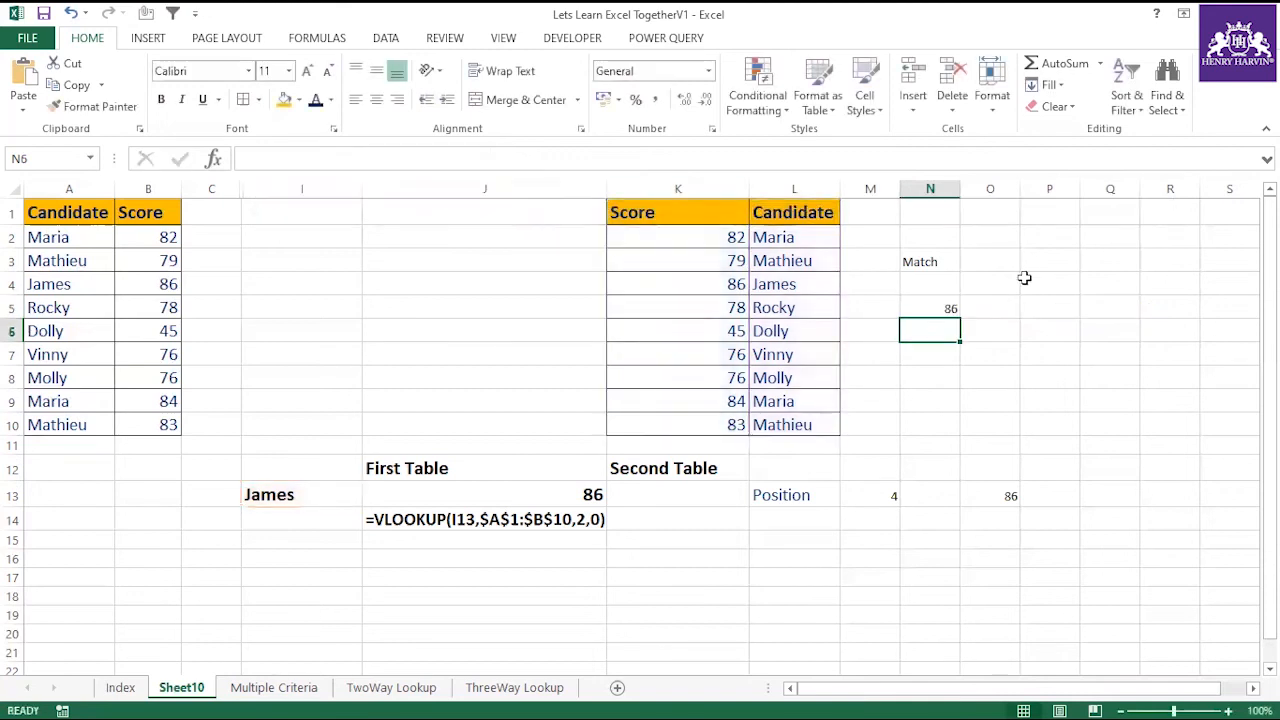
Change the lookup candidate in I13 to the one listed in A6 and check the VLOOKUP result in J13.
left_click(946, 309)
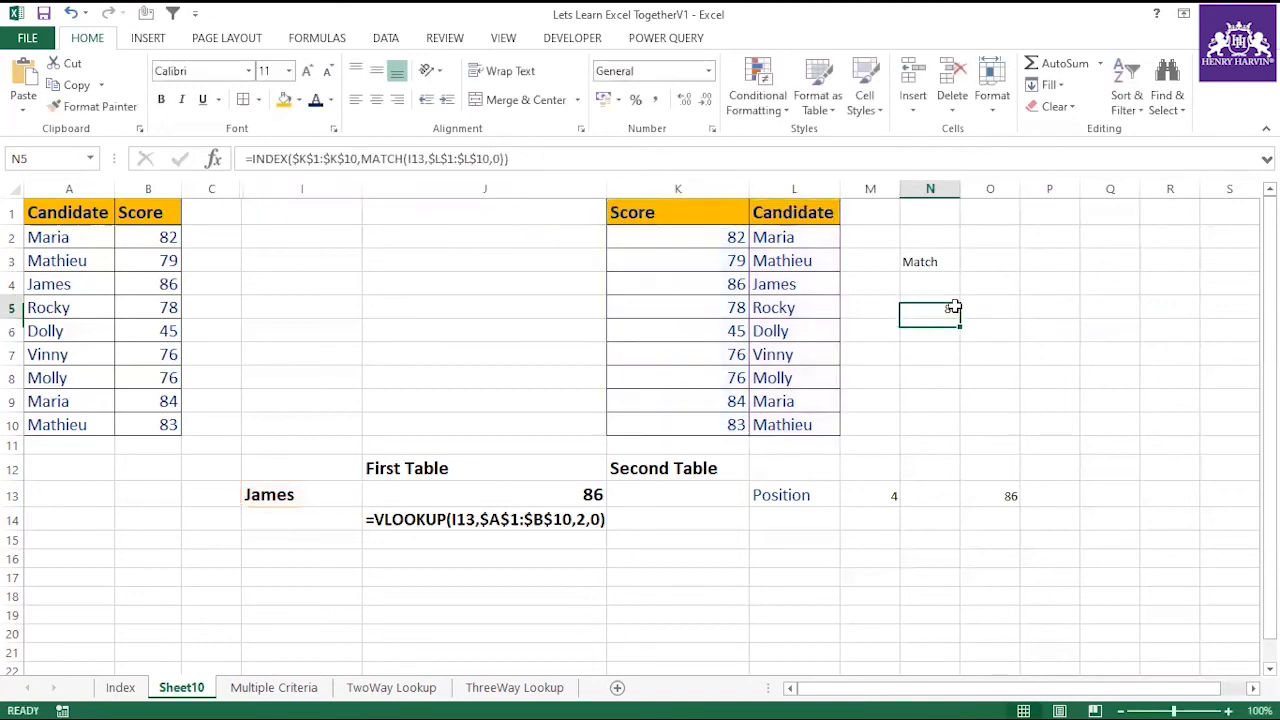
left_click(294, 491)
type("D")
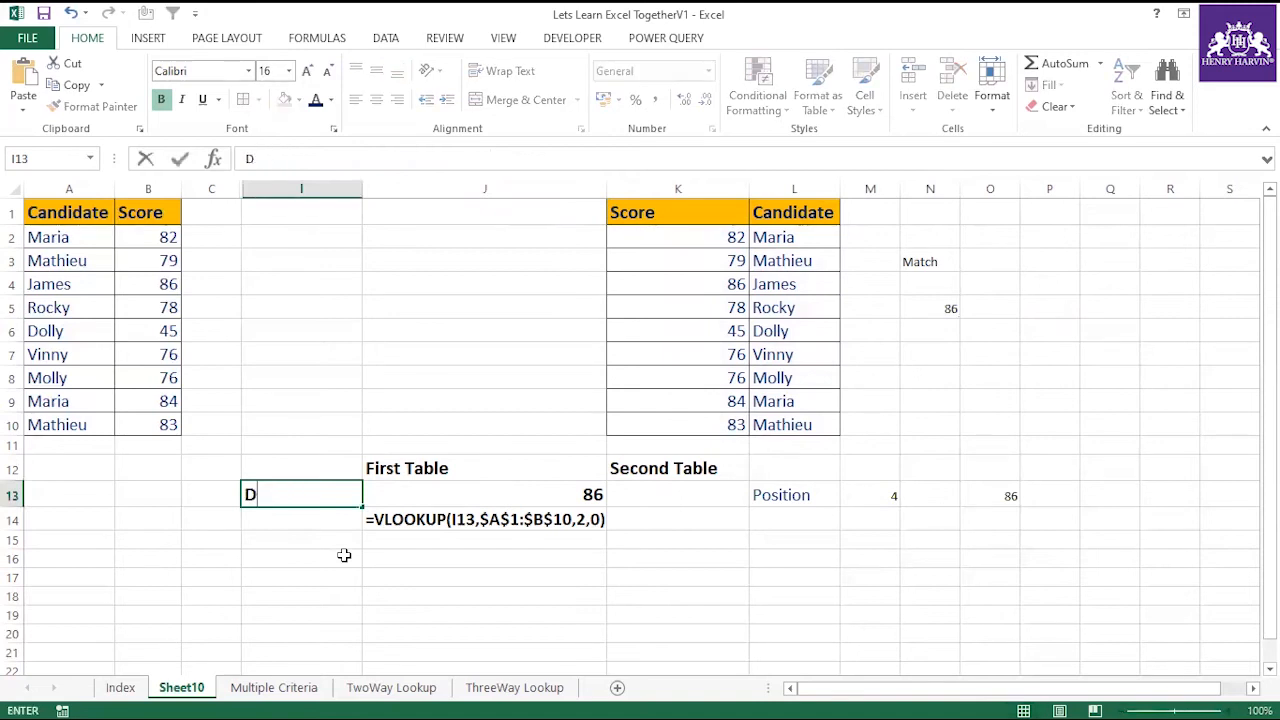
type("olly")
key("Return")
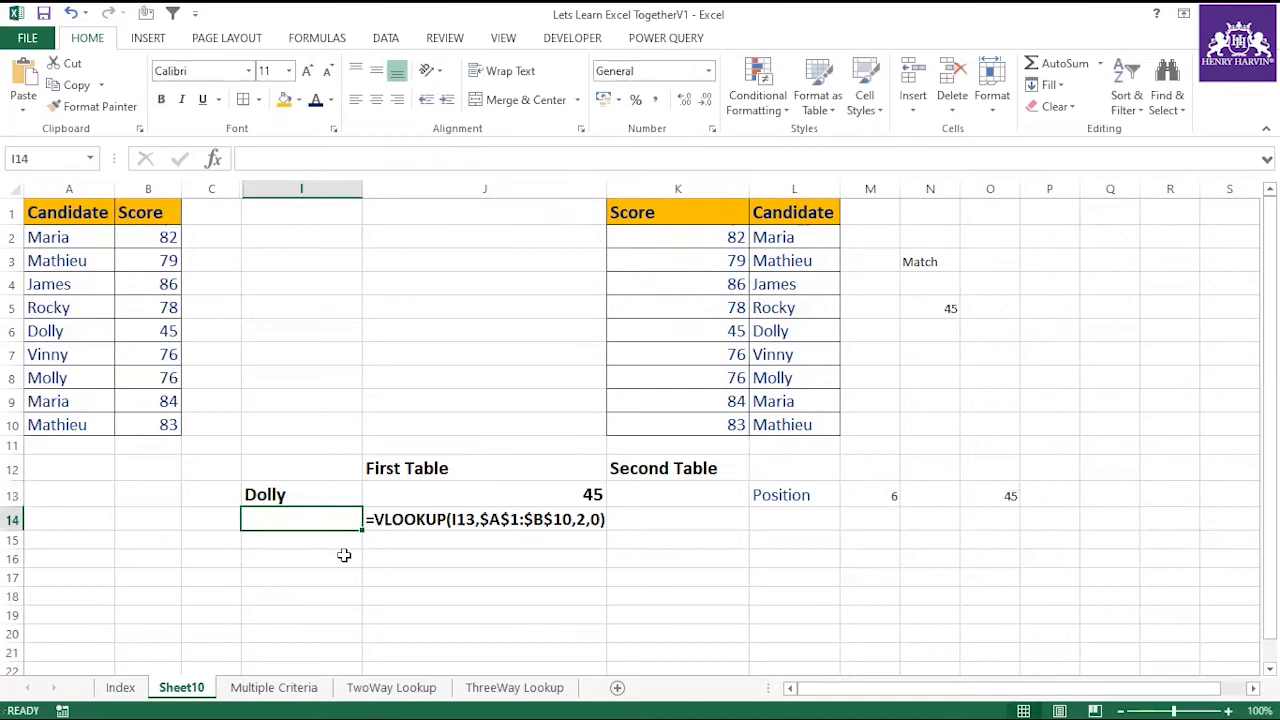
left_click(567, 487)
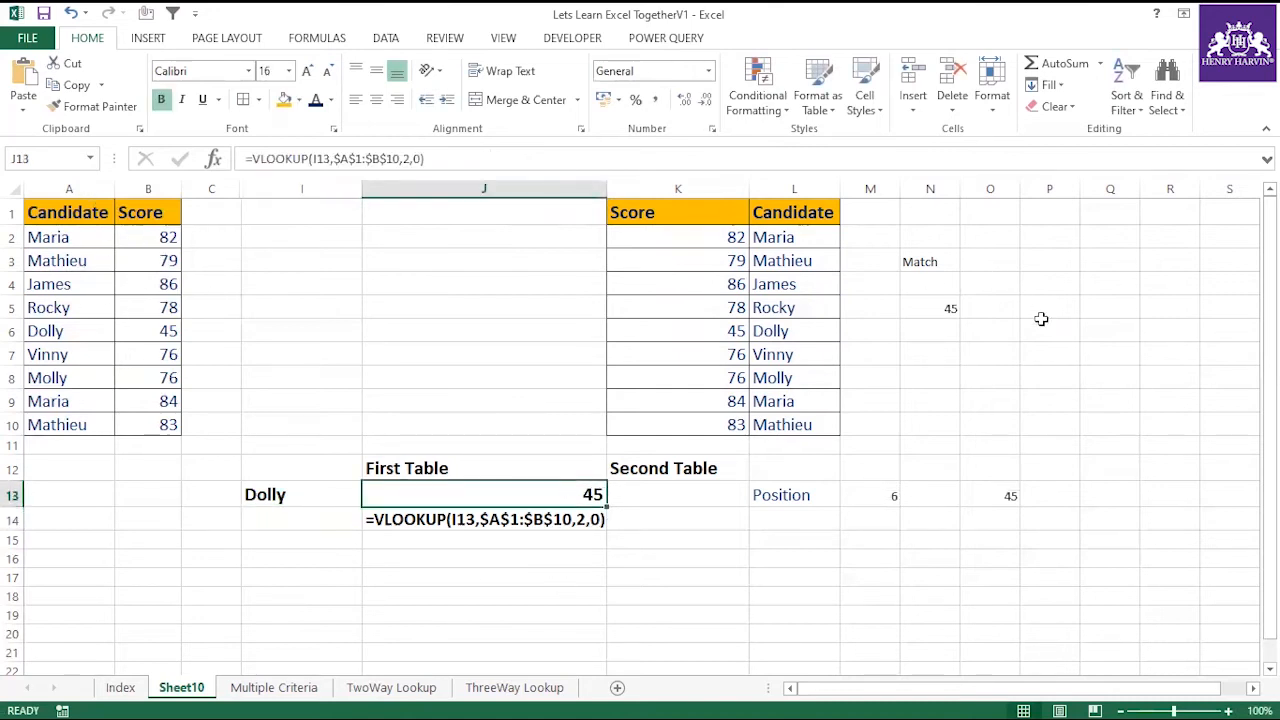
Set the first table's score in B6 to 145 and compare the lookup results in J13 and N5.
left_click(155, 334)
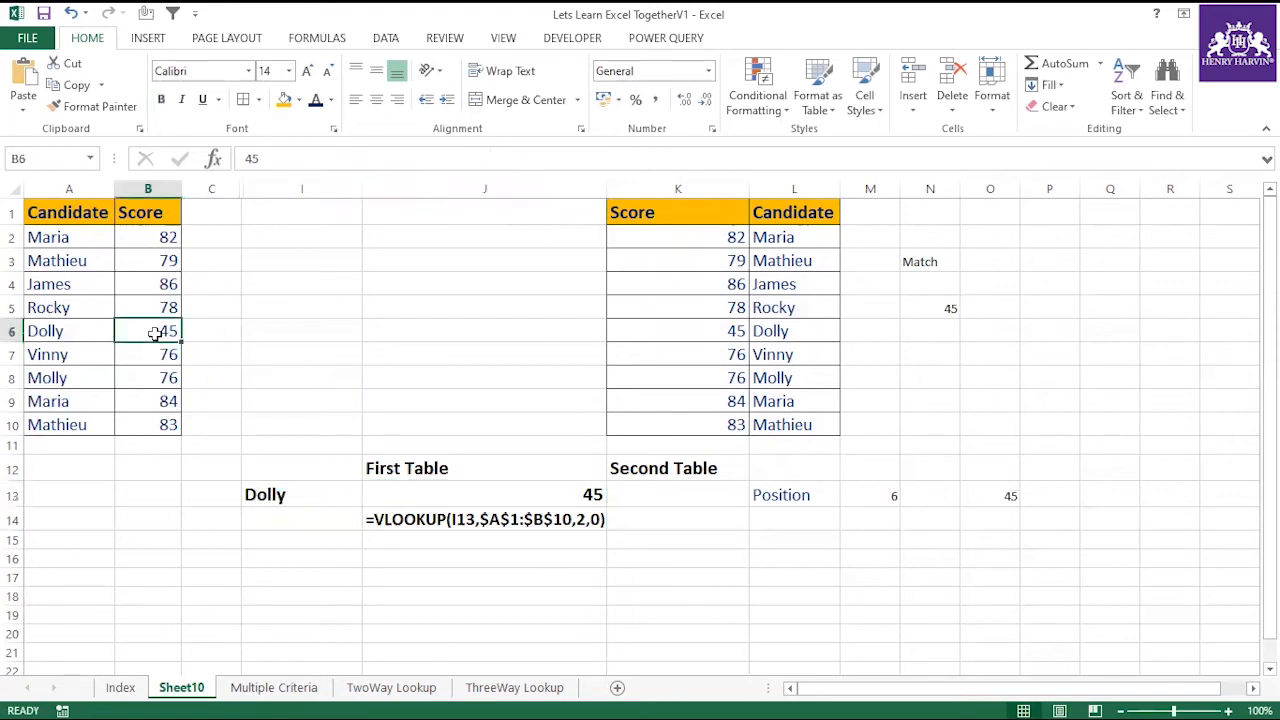
type("145")
left_click(352, 354)
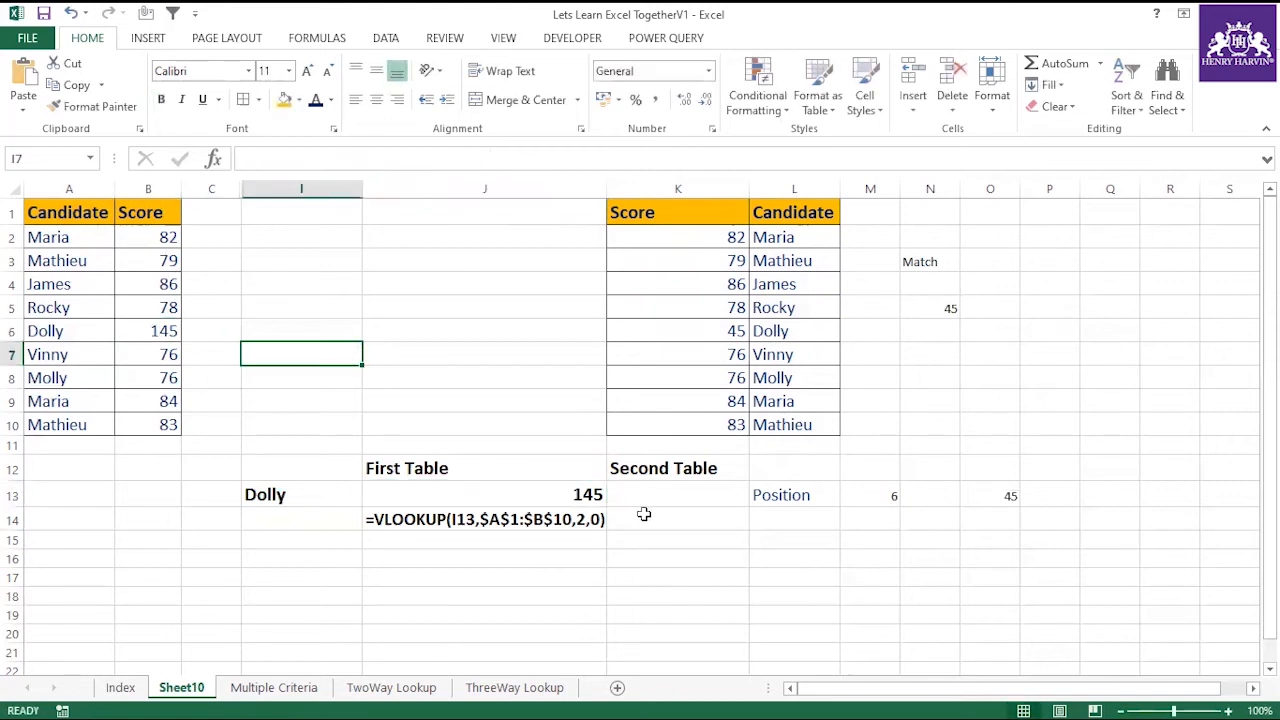
left_click(575, 492)
left_click(945, 309)
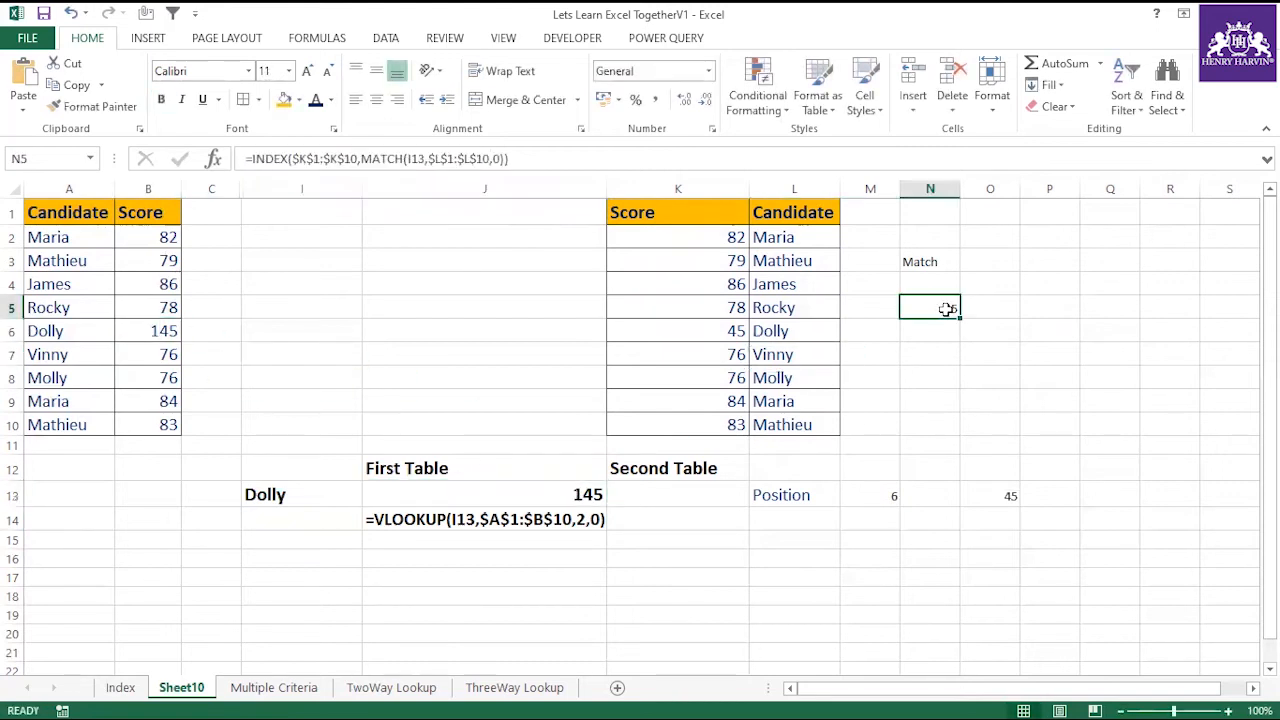
Enter the note "Vlookup looks up for the value from left to right" in I3.
left_click(12, 188)
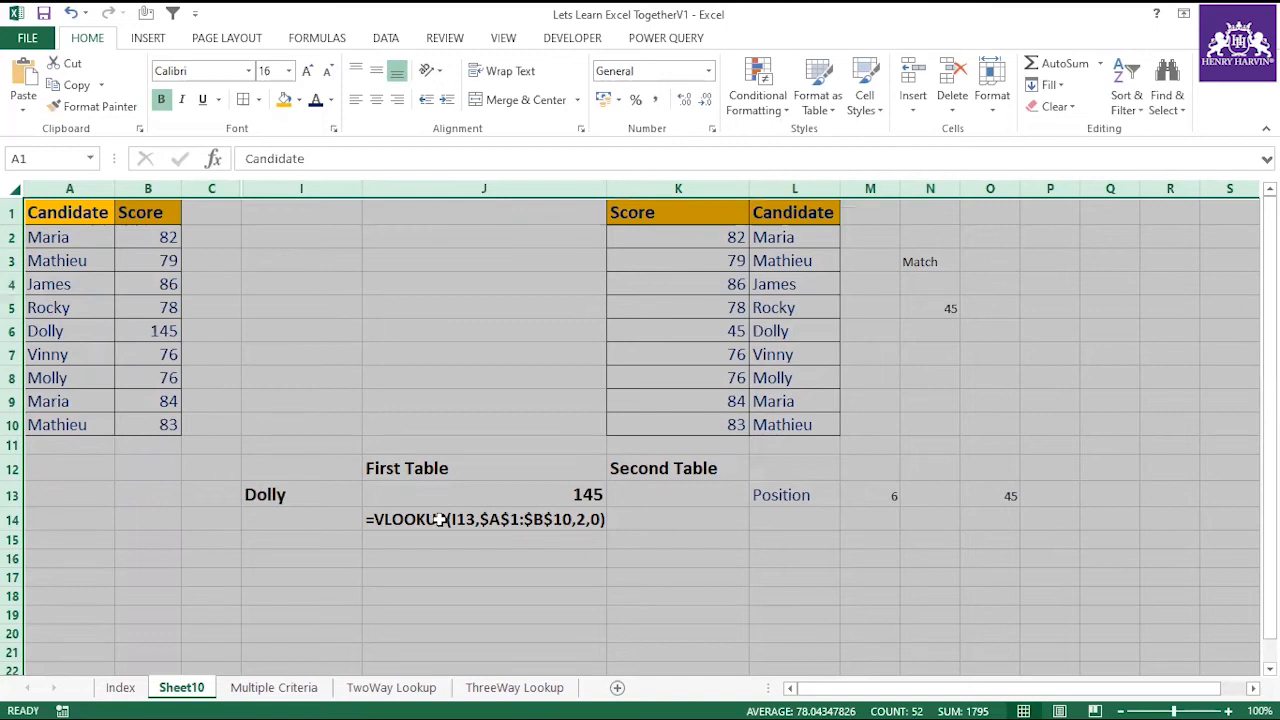
left_click(264, 262)
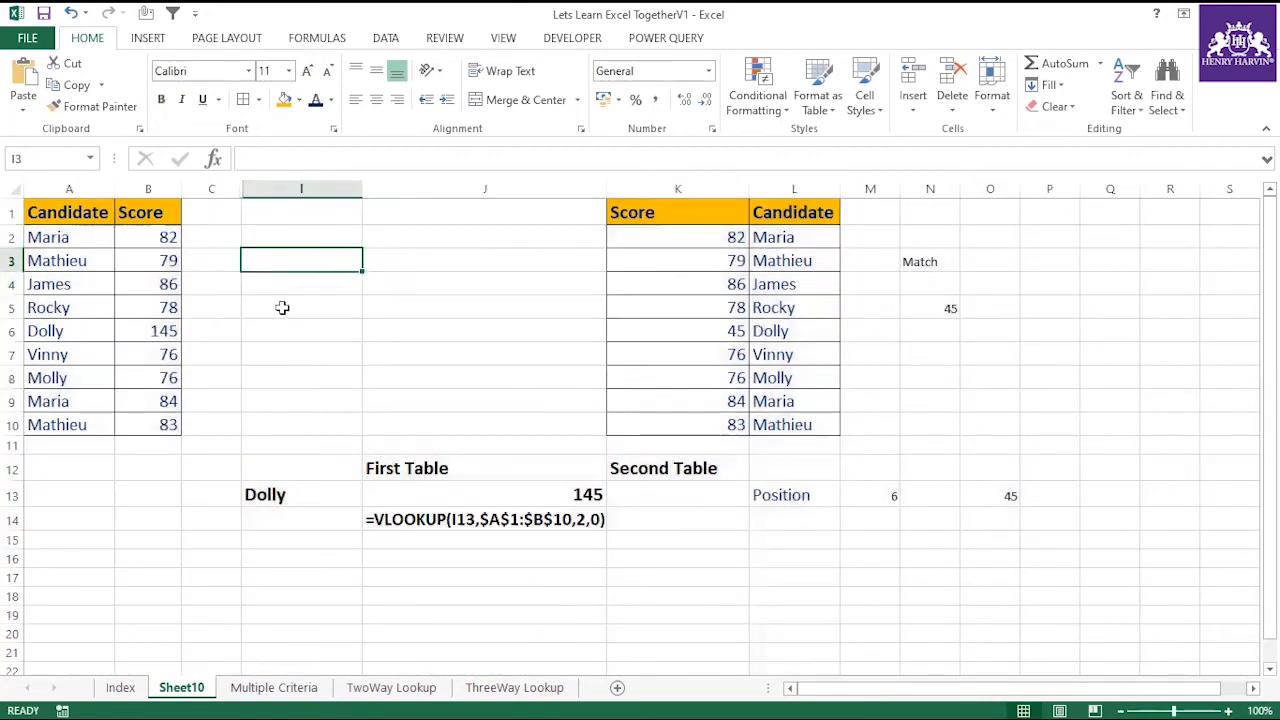
type("Vlook")
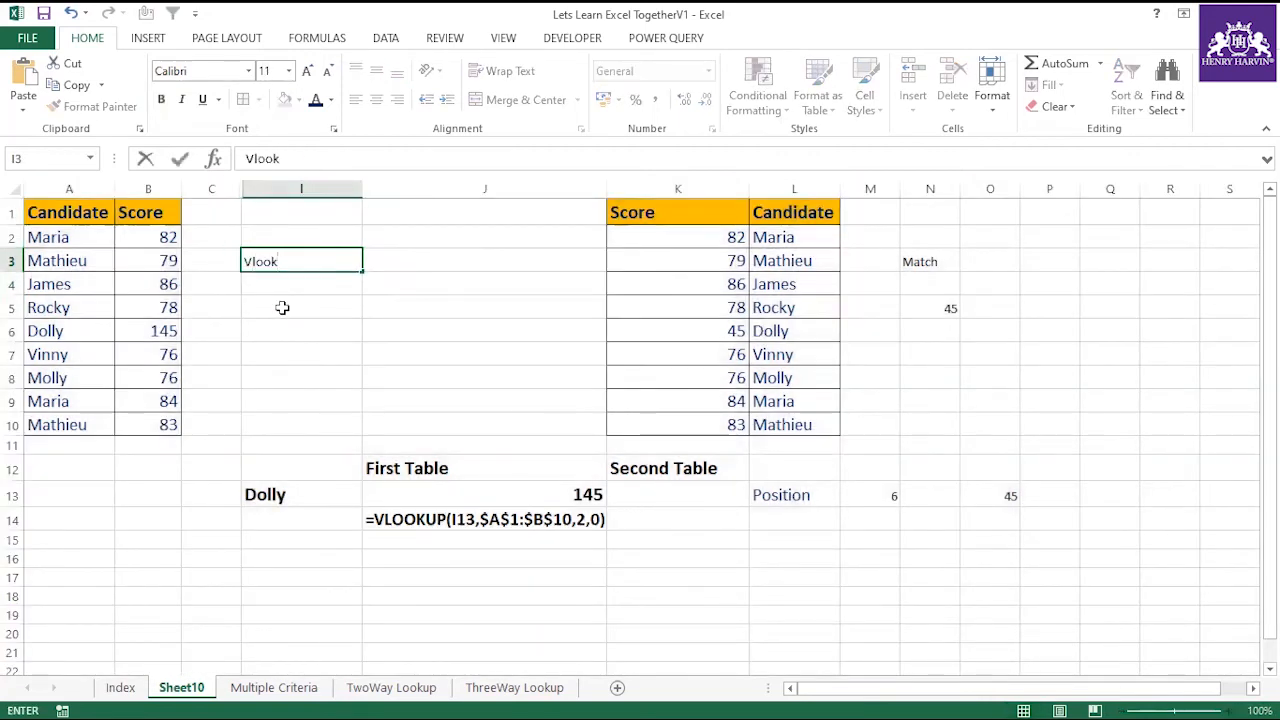
type("up looks up")
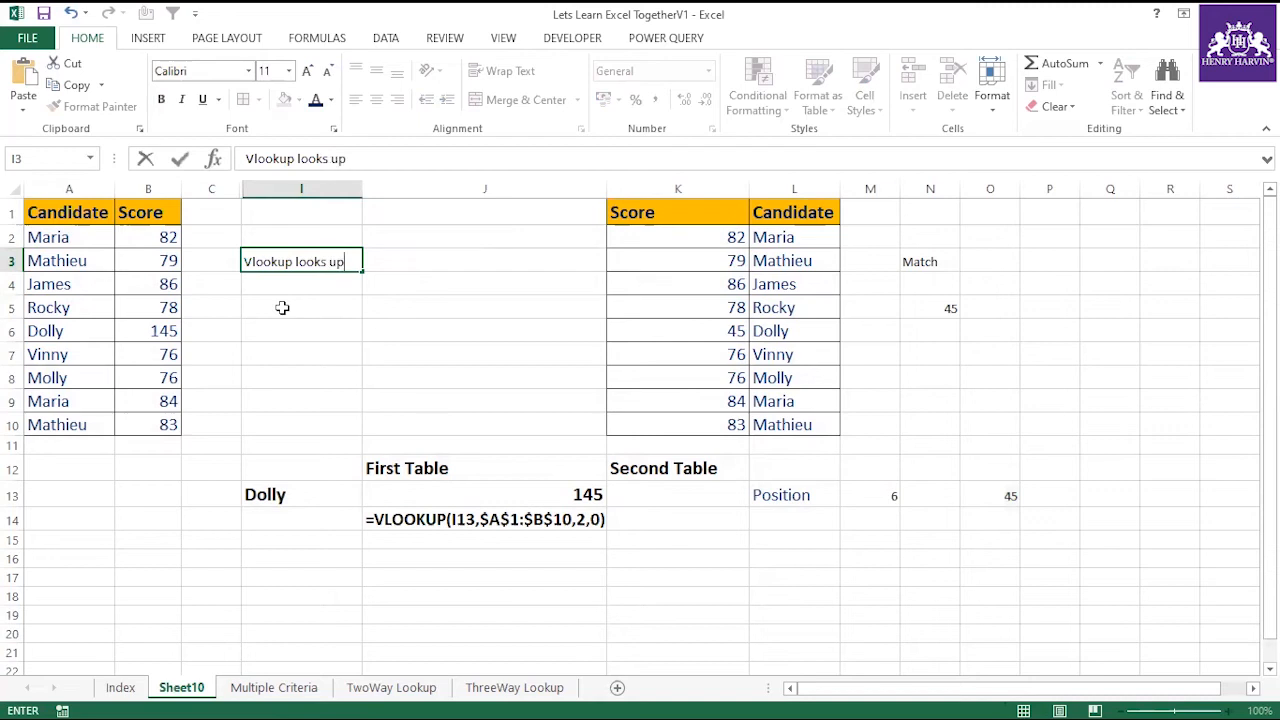
type("value from")
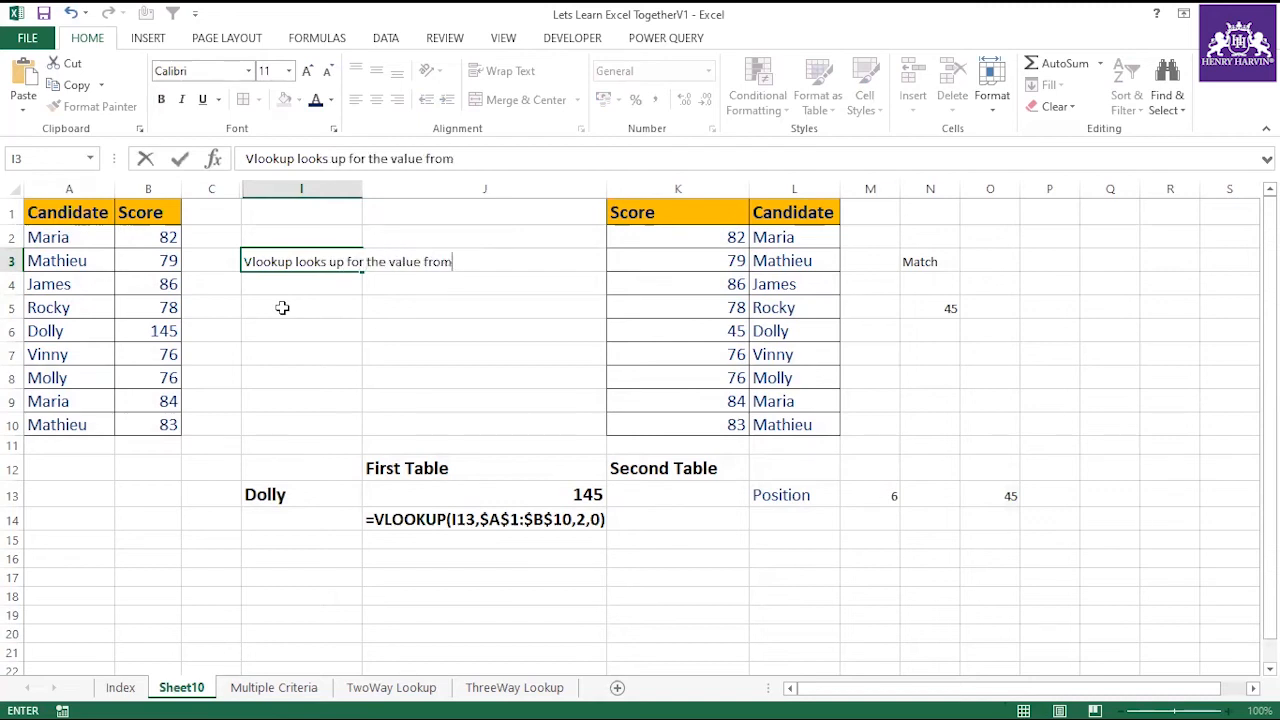
type(" left to right")
left_click(305, 323)
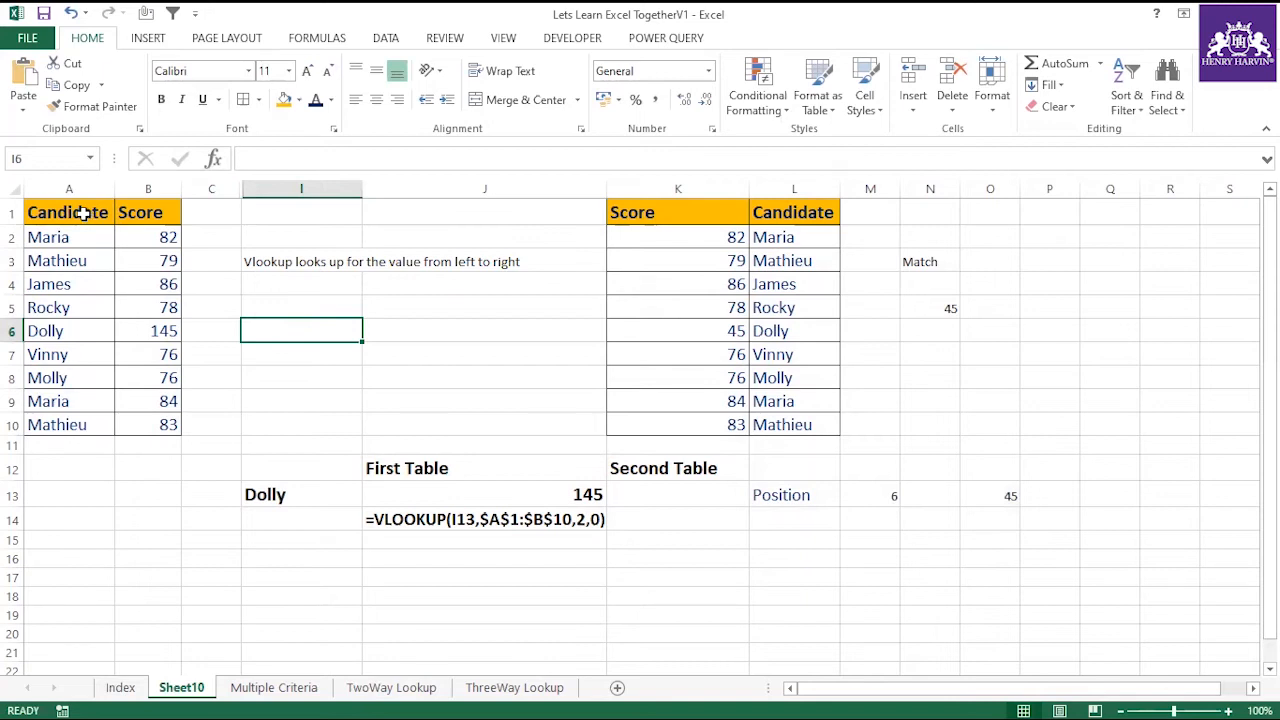
Copy the Candidate and Score table from A1:B10 to A23 and widen column A.
left_click_drag(83, 212, 160, 425)
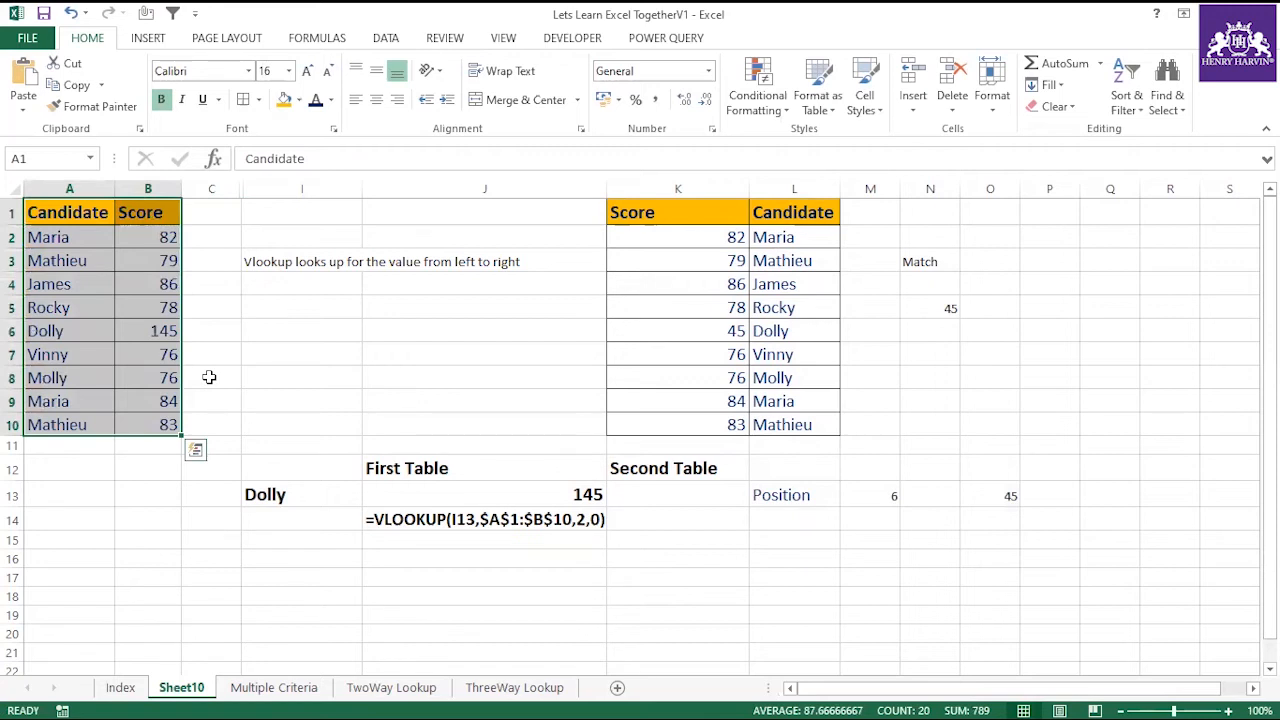
key("ctrl+c")
scroll(94, 374, "down", 5)
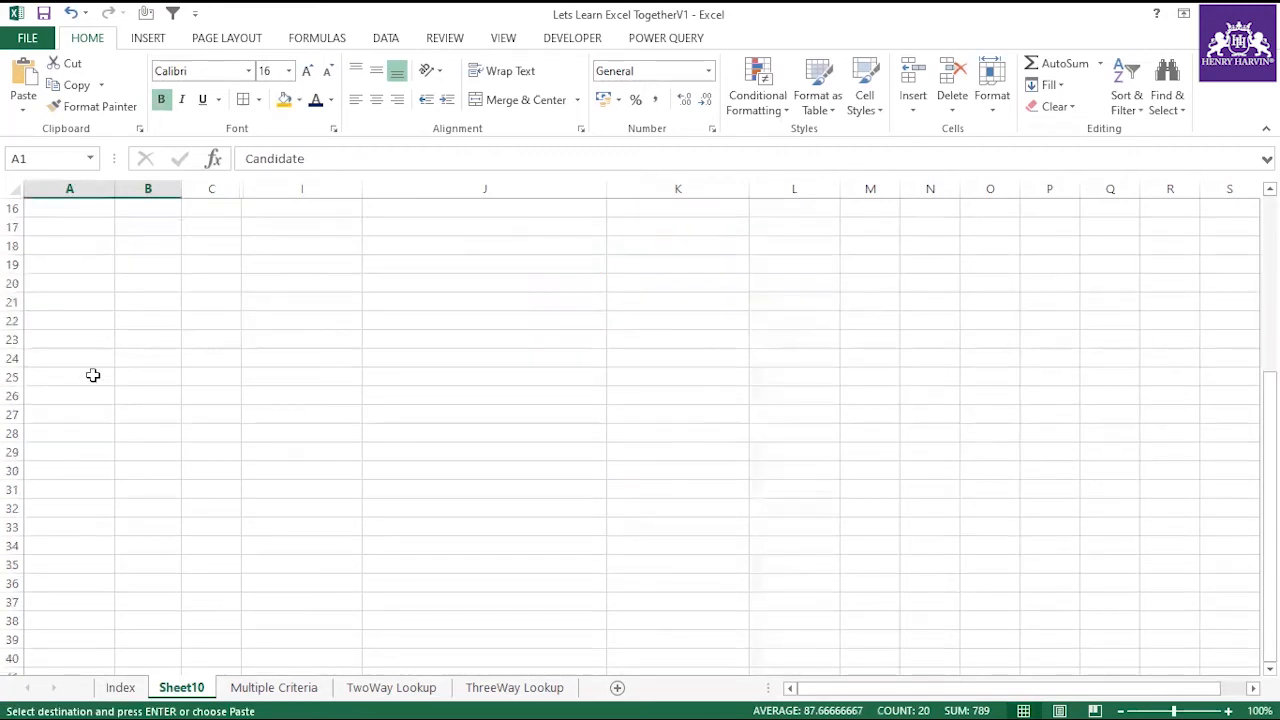
left_click(72, 333)
key("ctrl+v")
left_click_drag(128, 188, 207, 189)
Add the header "City Code" in C23 beside the copied table.
left_click(235, 341)
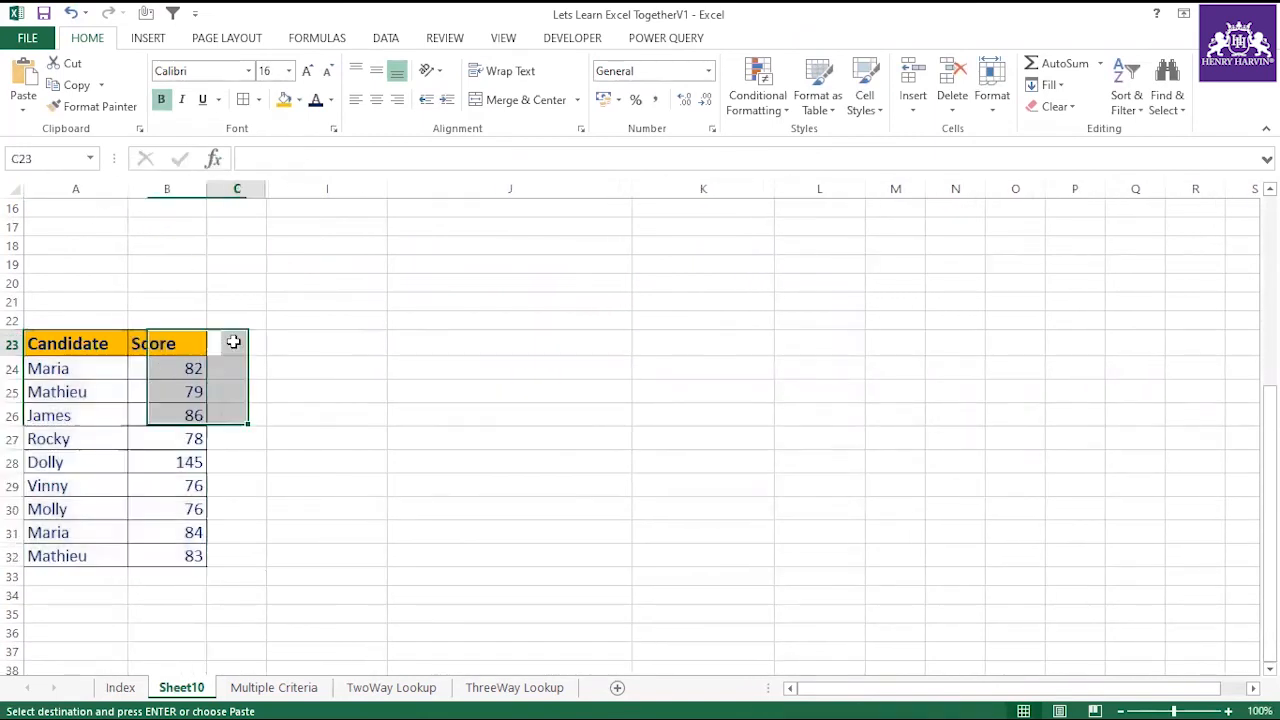
type("City")
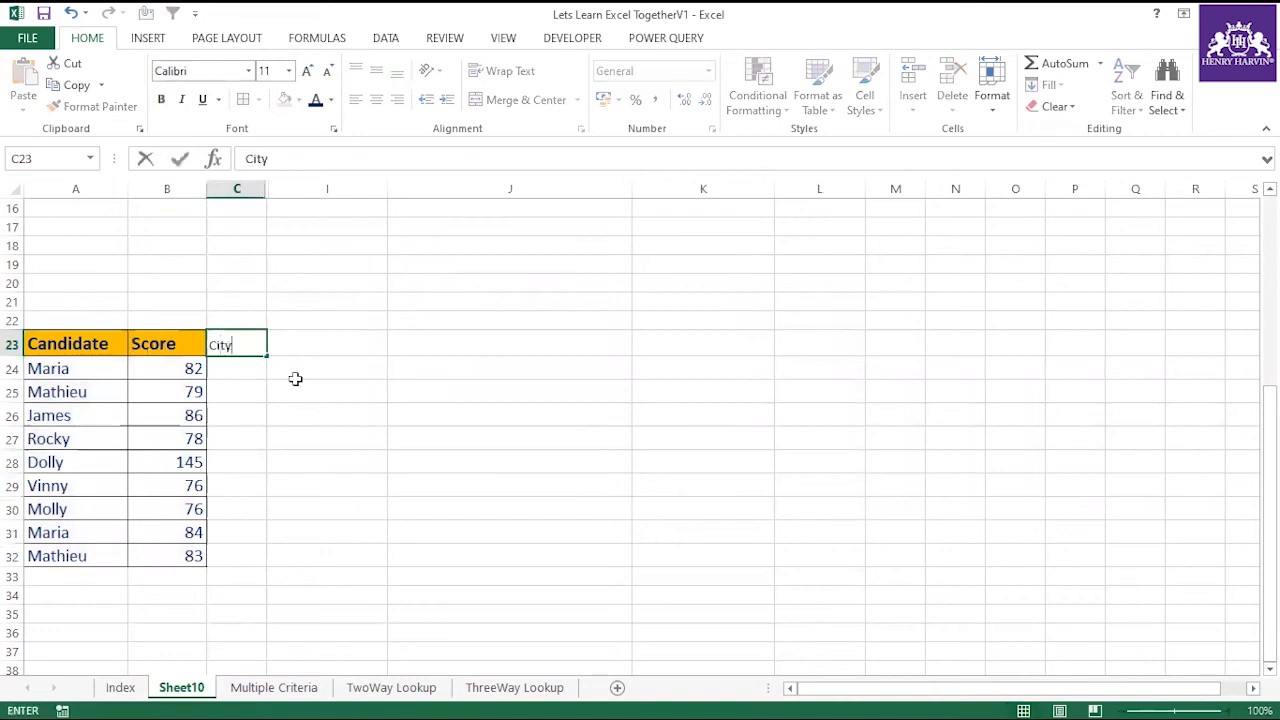
type(" Code")
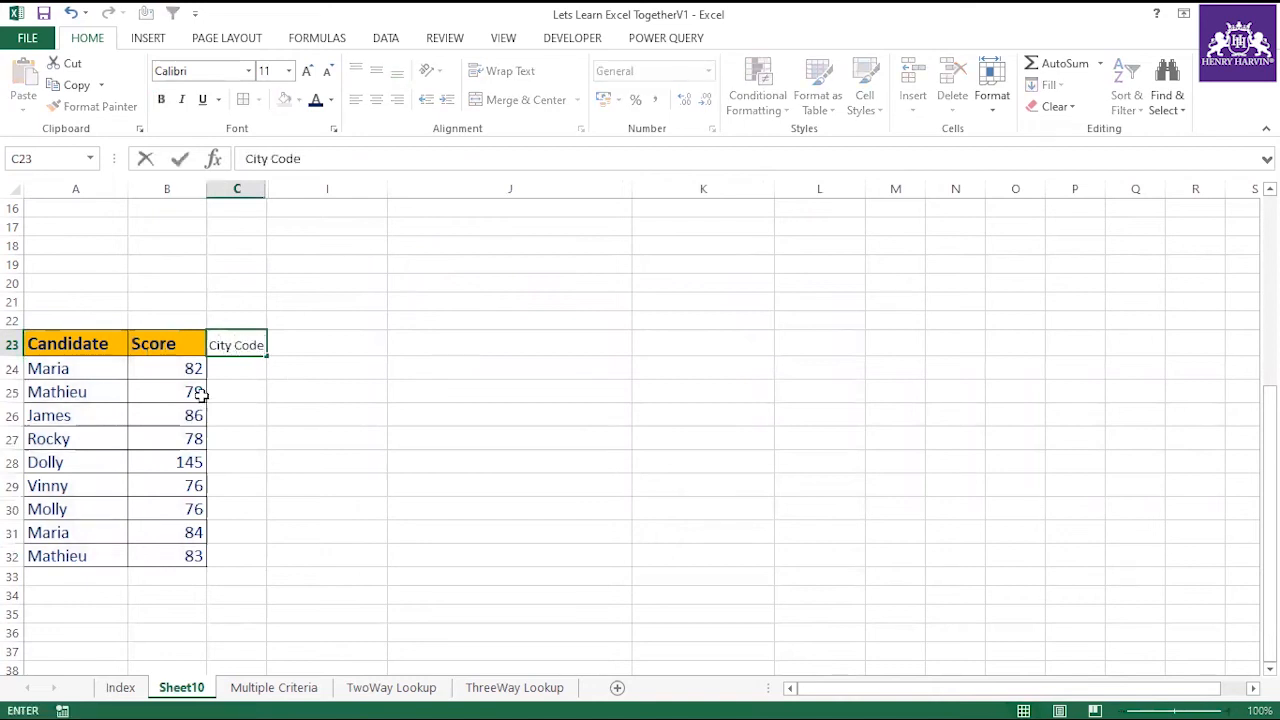
Fill the City Code cells C24:C32 with a number series starting at 12.
left_click(235, 371)
type("12")
key("Return")
left_click(258, 371)
left_click_drag(267, 377, 268, 575)
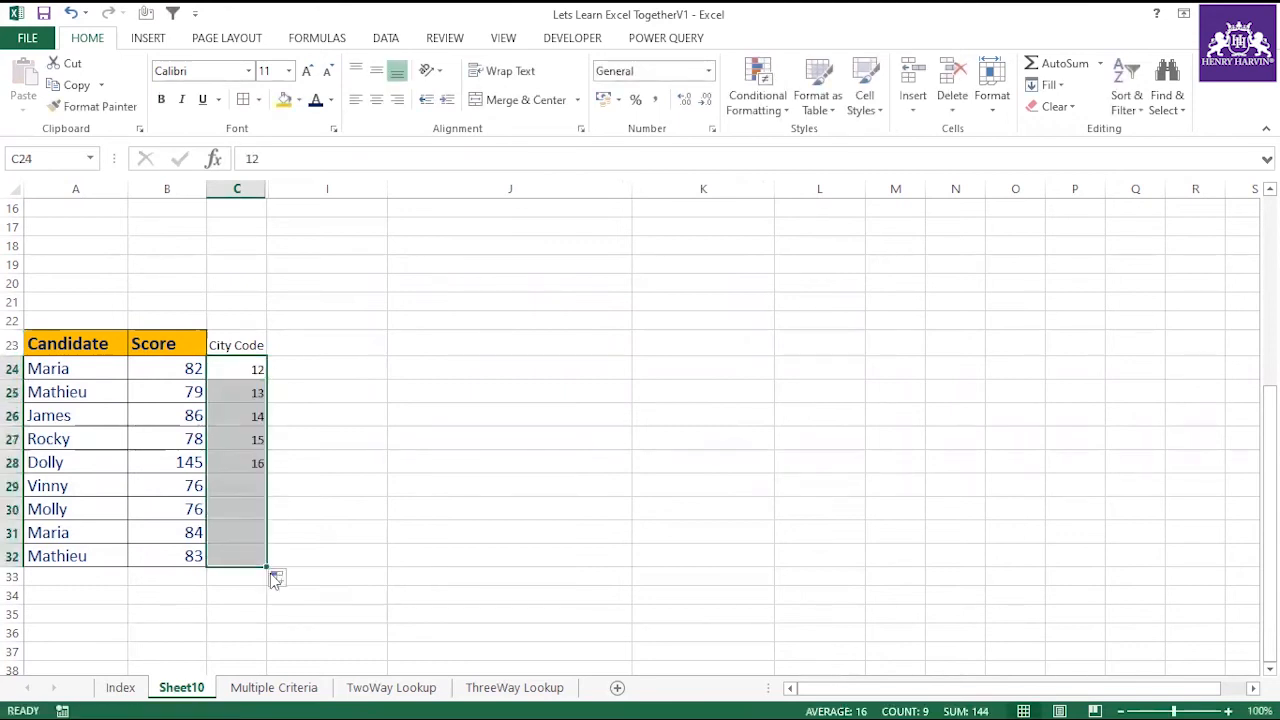
left_click(281, 579)
left_click(323, 623)
left_click(358, 508)
left_click(86, 486)
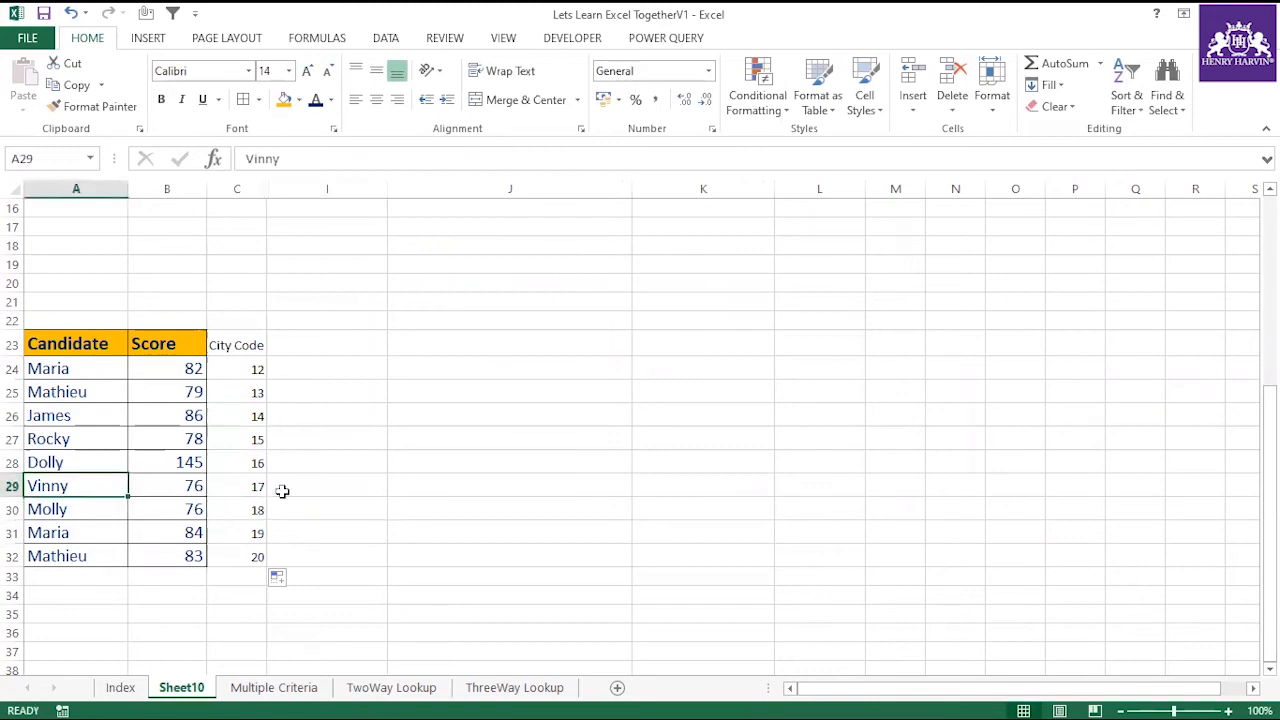
Enter a VLOOKUP in J26 for the quoted name of the candidate in A29, using table A23:C32, column index 3 and match 0.
left_click(574, 416)
key("F2")
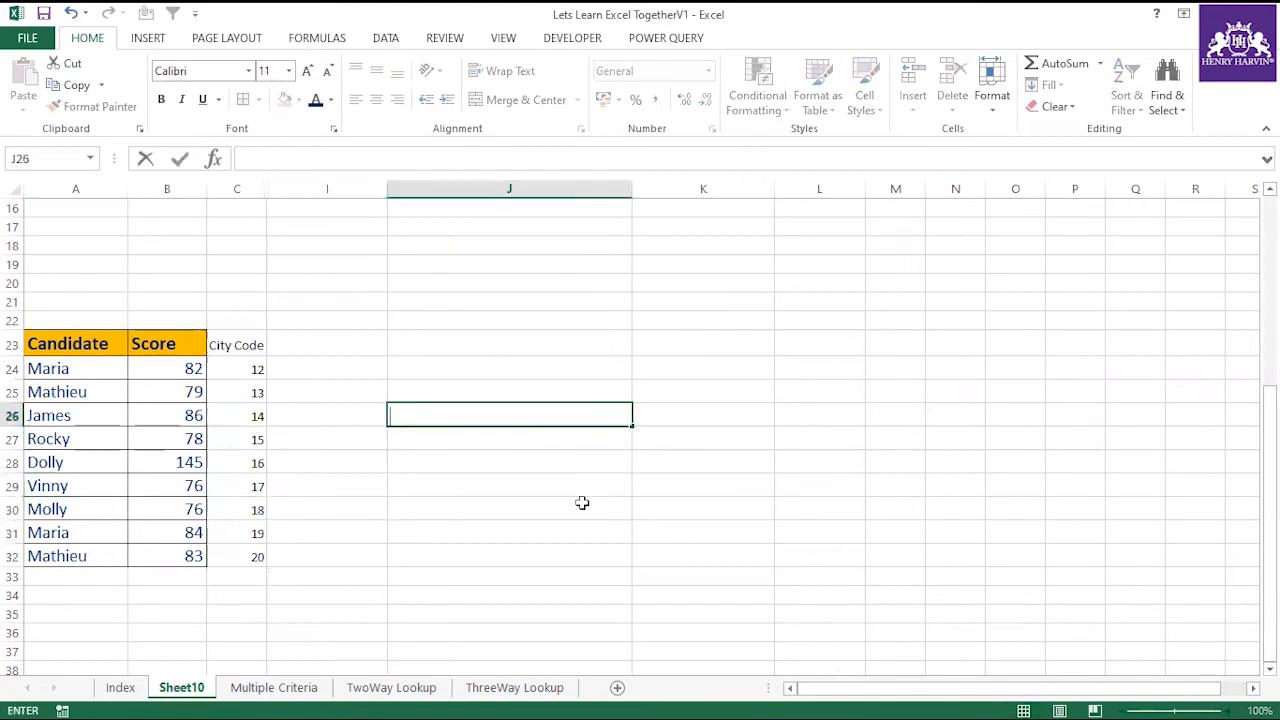
type("=vlo")
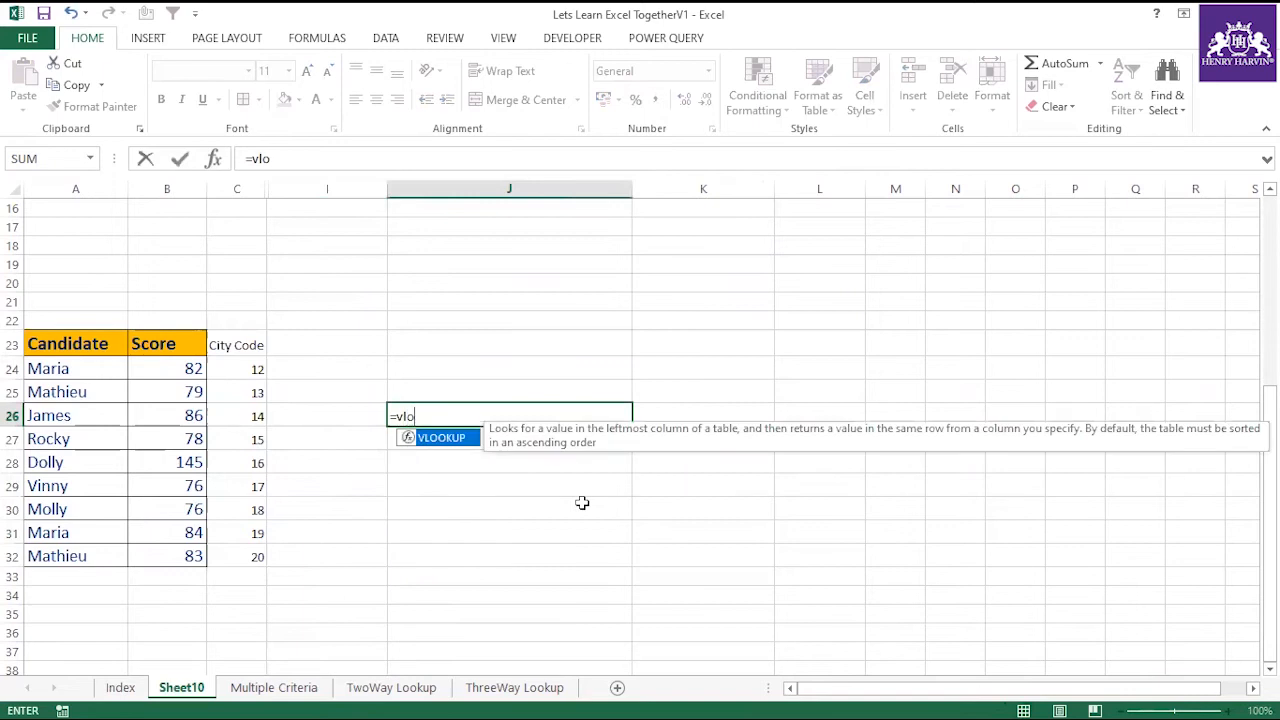
double_click(455, 440)
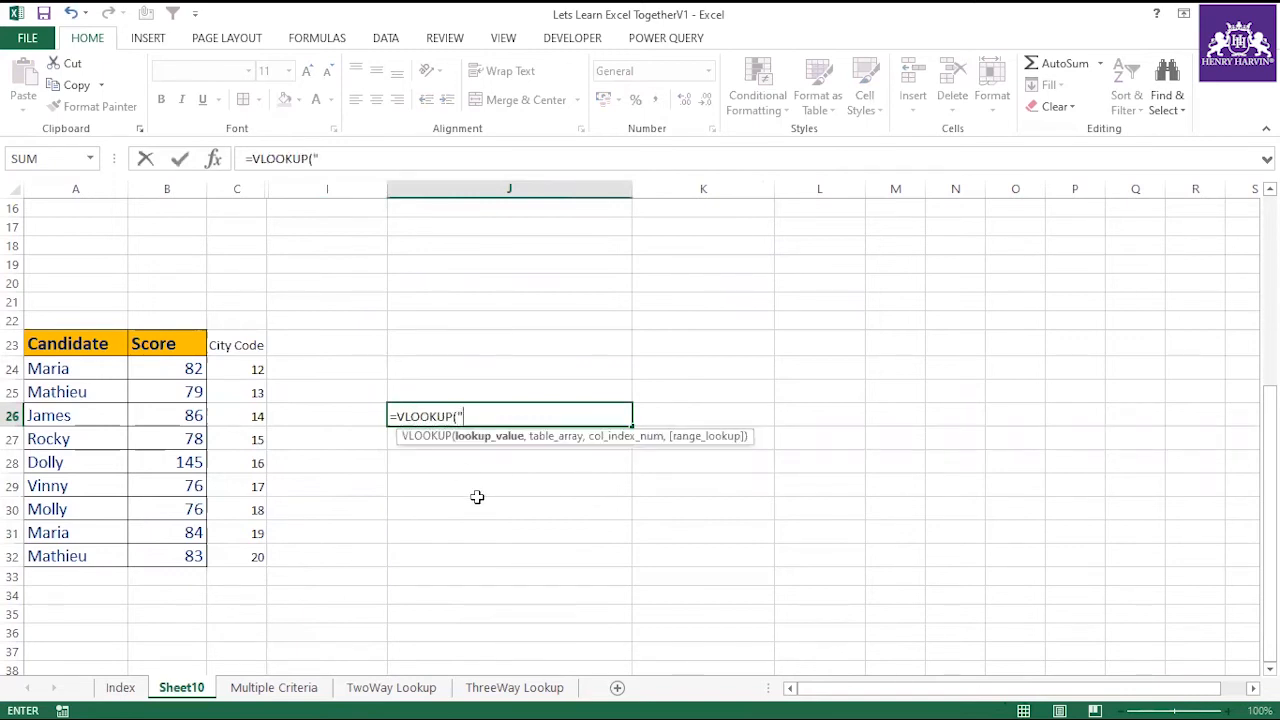
type("\"Vinny\",")
left_click_drag(94, 343, 264, 556)
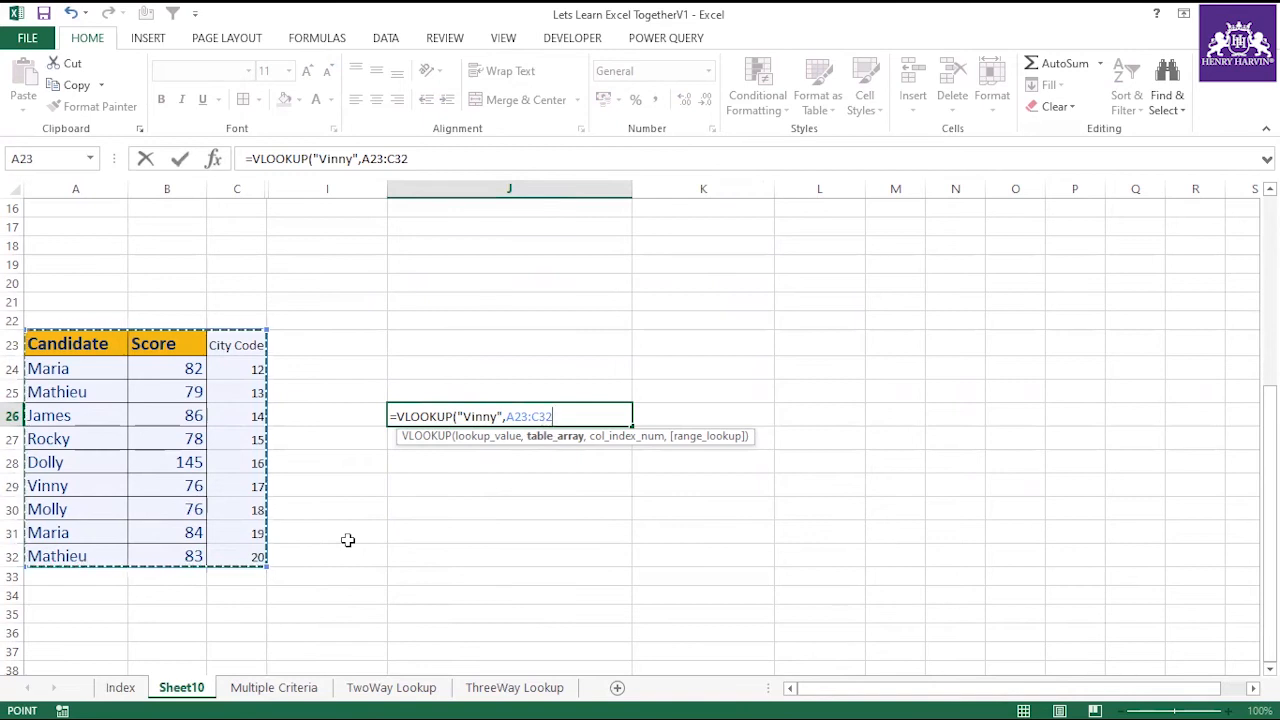
type(",")
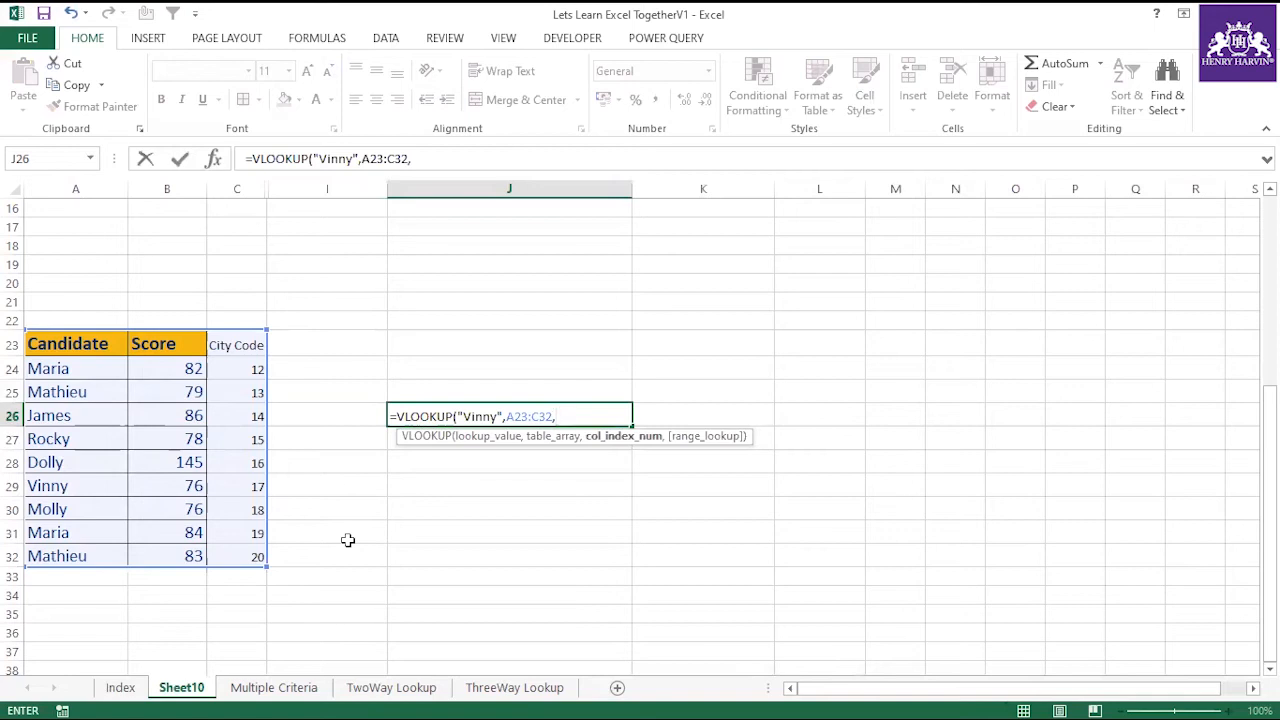
type("3,")
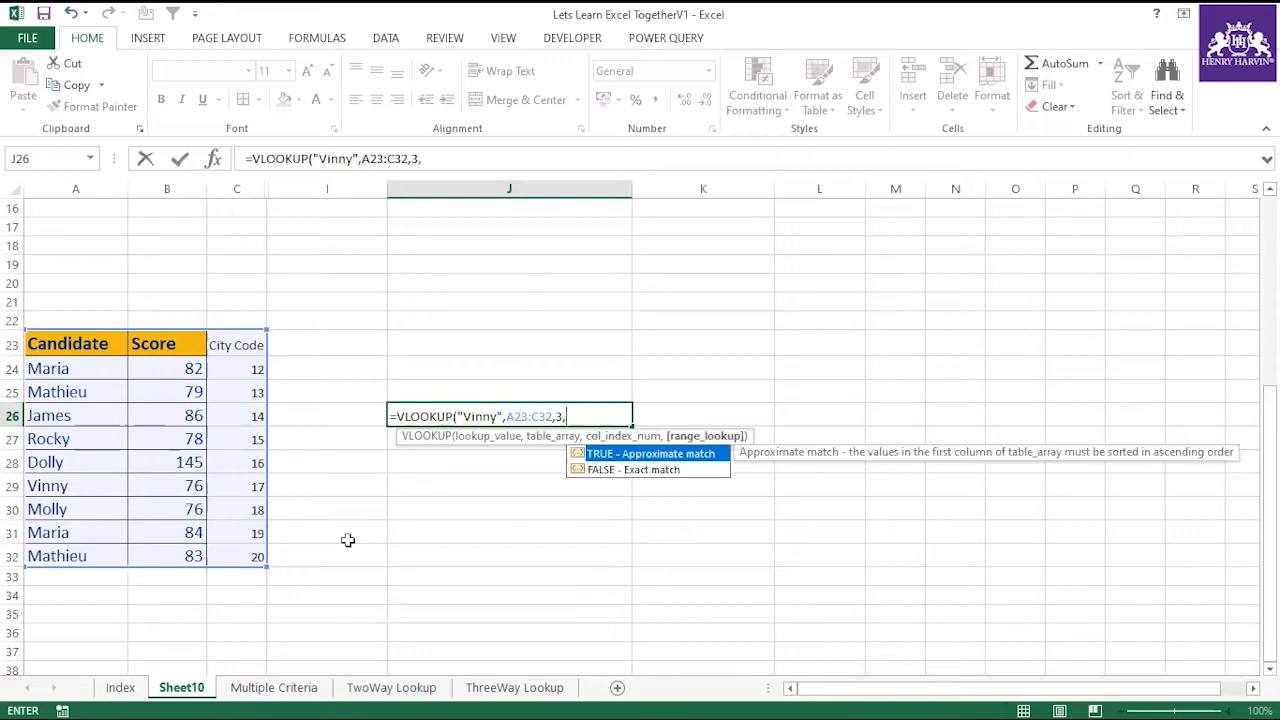
type("0")
key("Return")
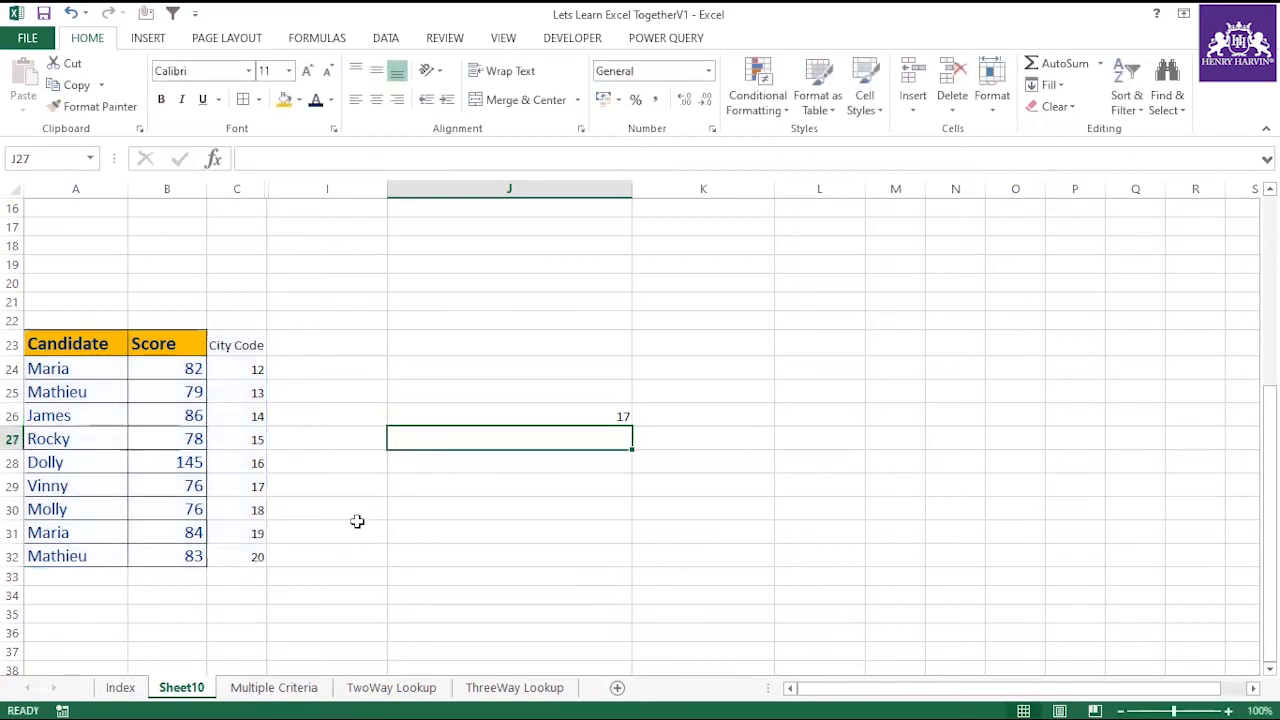
Compare the VLOOKUP result in J26 with the City Code in the candidate's row 29.
left_click(584, 413)
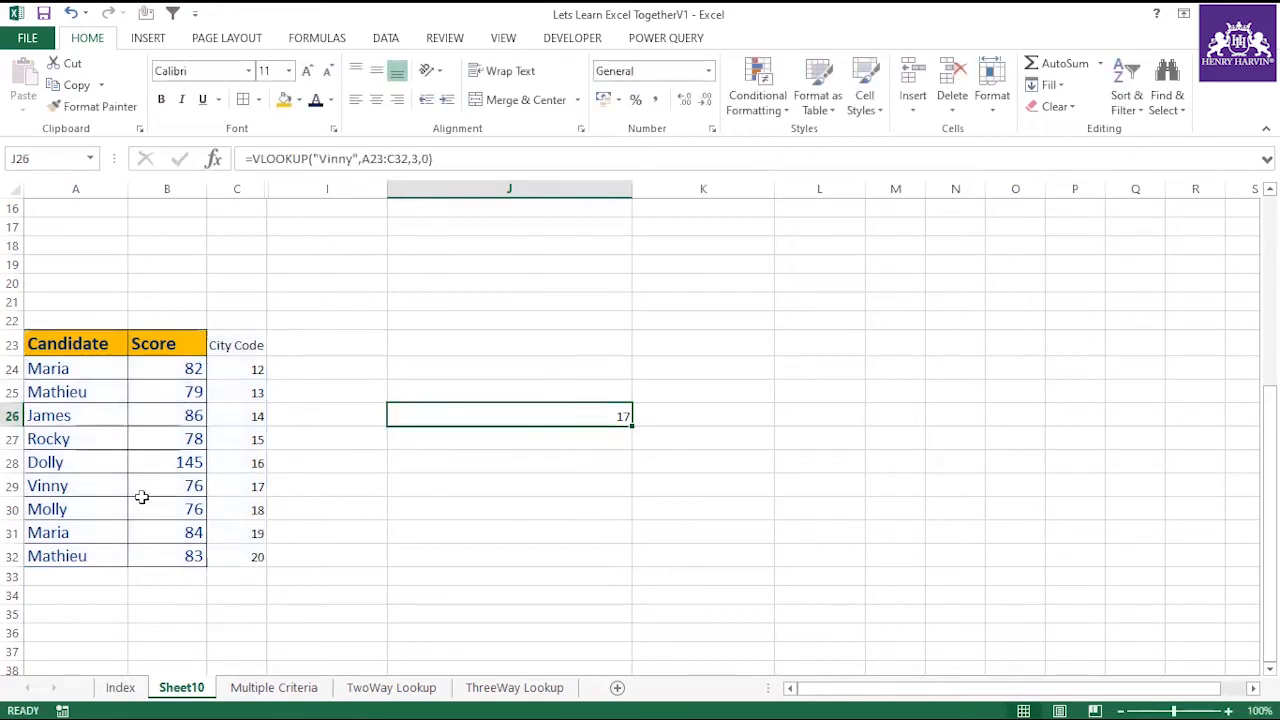
left_click(237, 488)
left_click(89, 486)
left_click(248, 484)
left_click(88, 486)
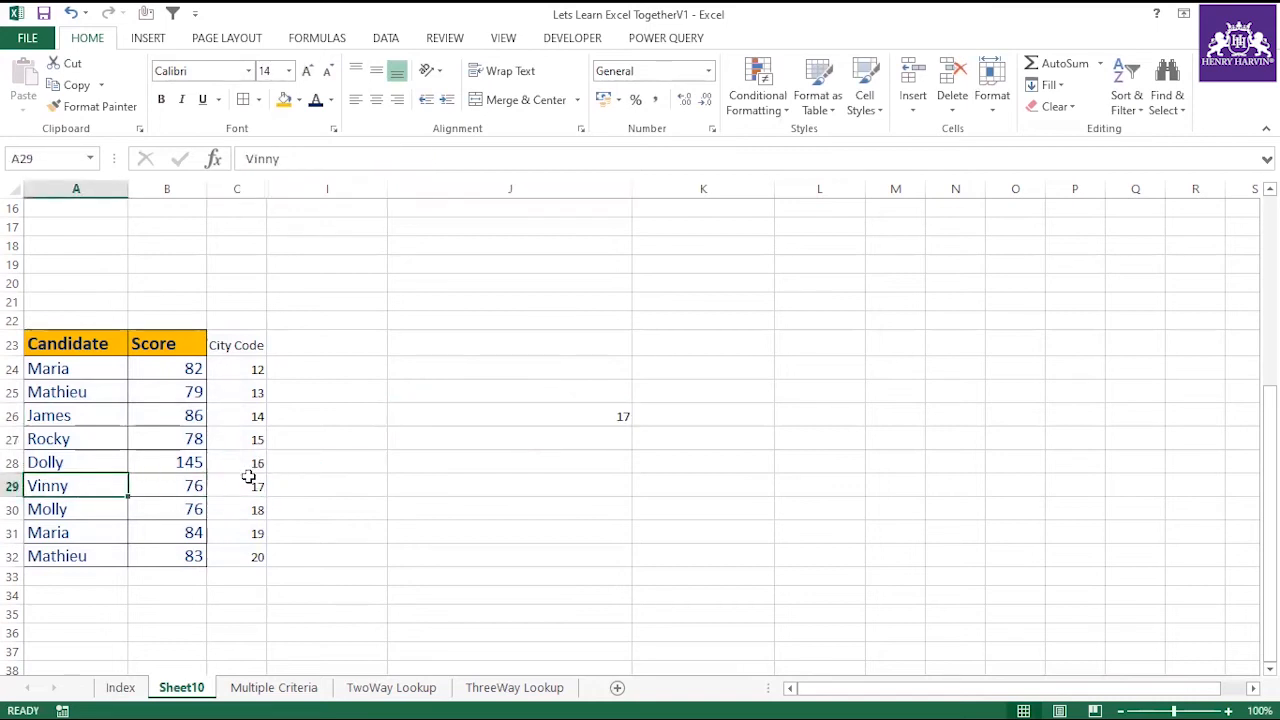
left_click(248, 476)
Trace the columns from A to J along row 23 and check the column index in the J26 formula.
left_click_drag(112, 344, 418, 552)
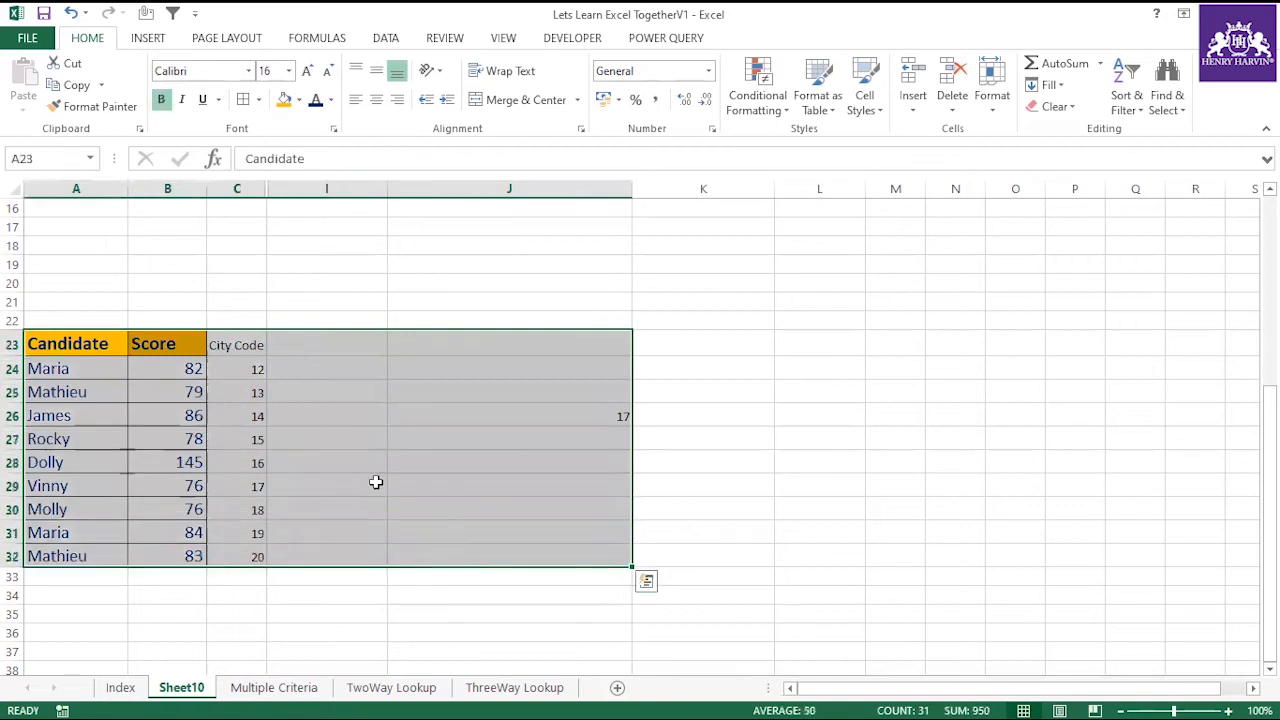
left_click(91, 341)
left_click(148, 341)
left_click(233, 341)
left_click(335, 341)
left_click(620, 340)
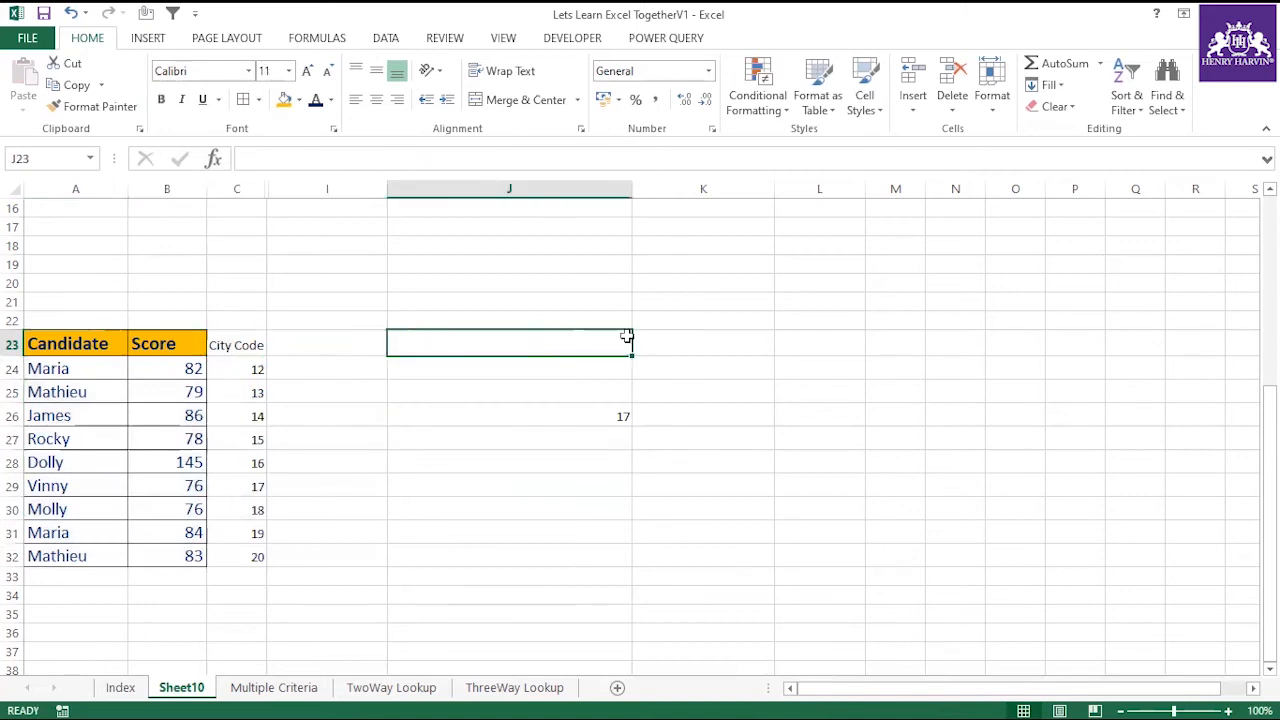
left_click(598, 409)
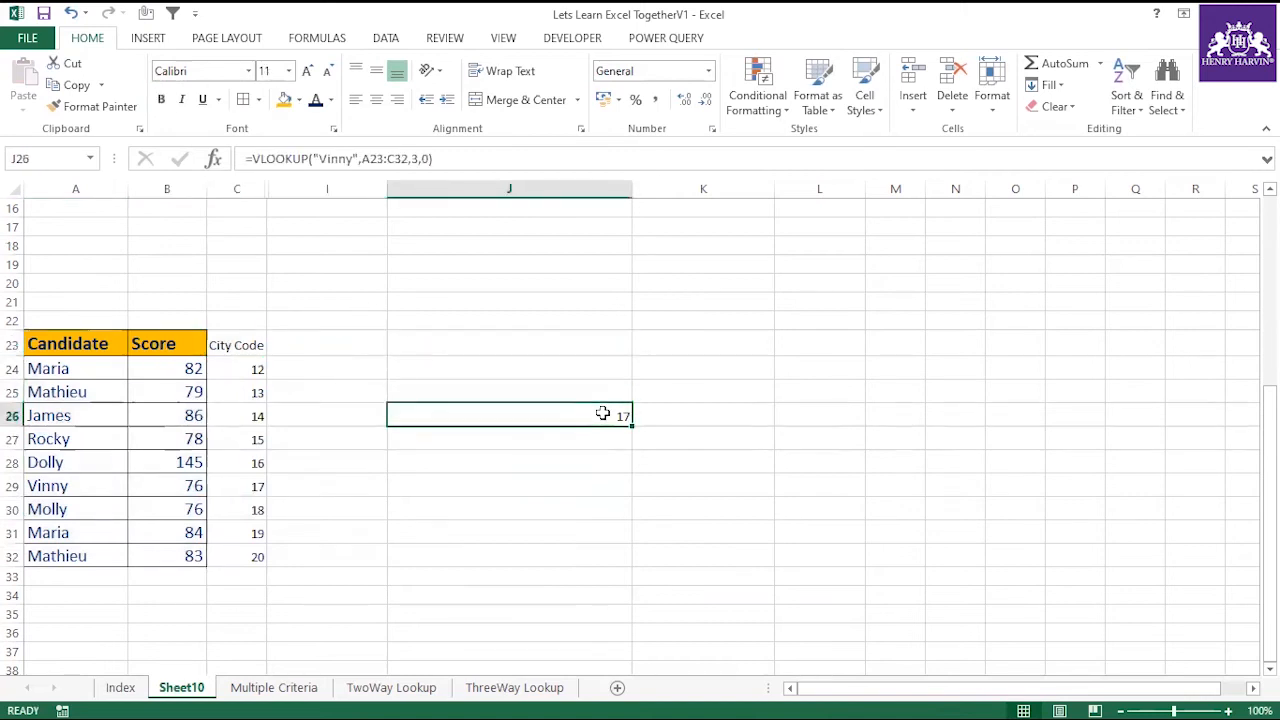
left_click(420, 159)
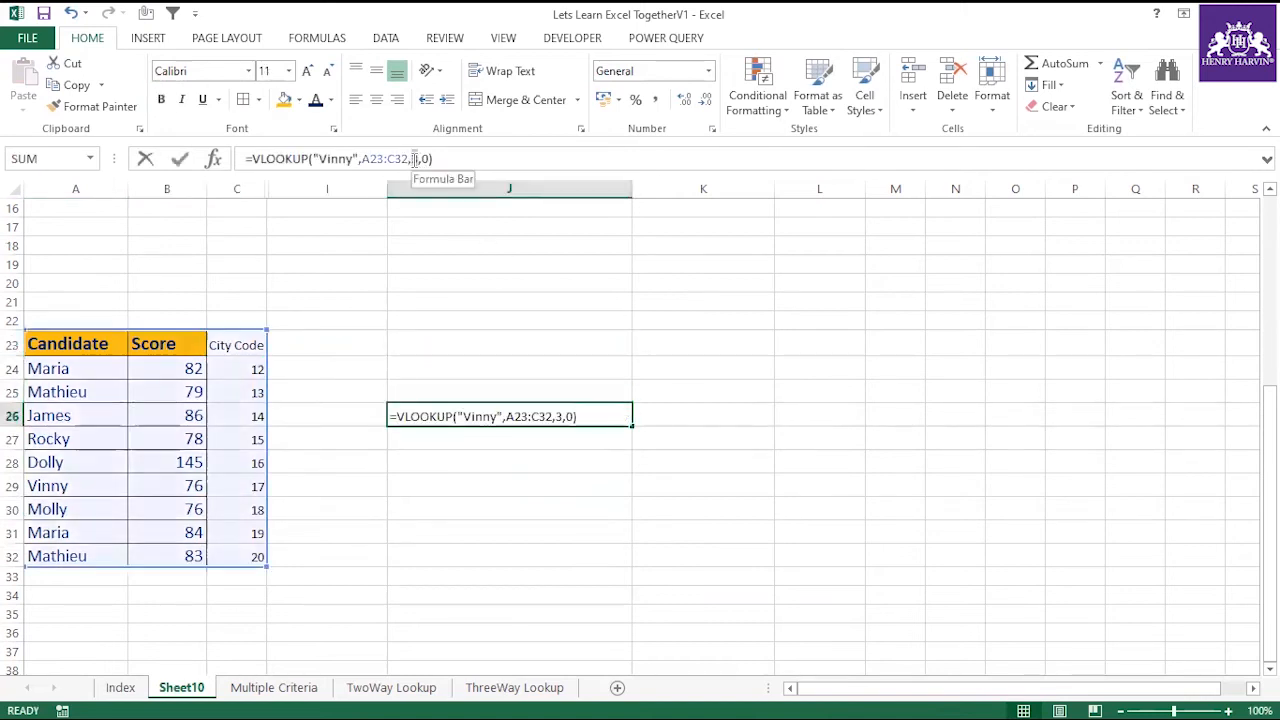
key("ctrl+Return")
left_click(500, 470)
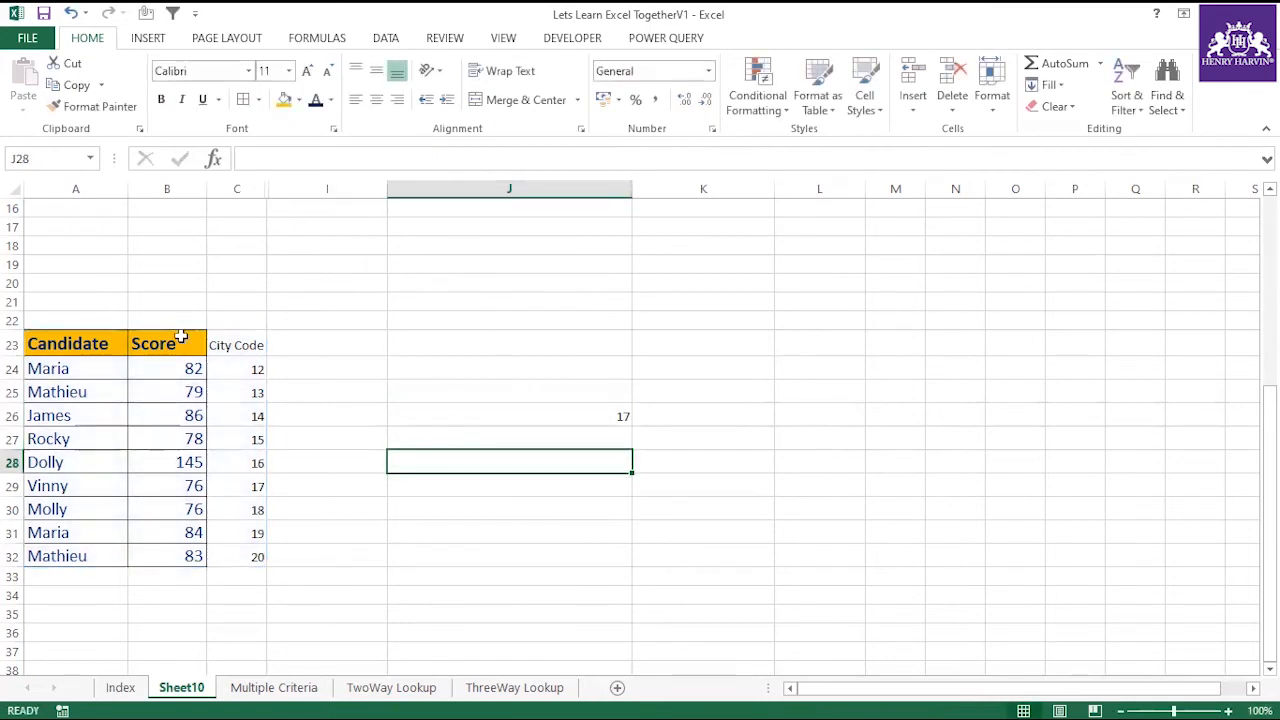
Find the DropDown Lists as lookup values topic on the Index sheet.
scroll(305, 429, "up", 5)
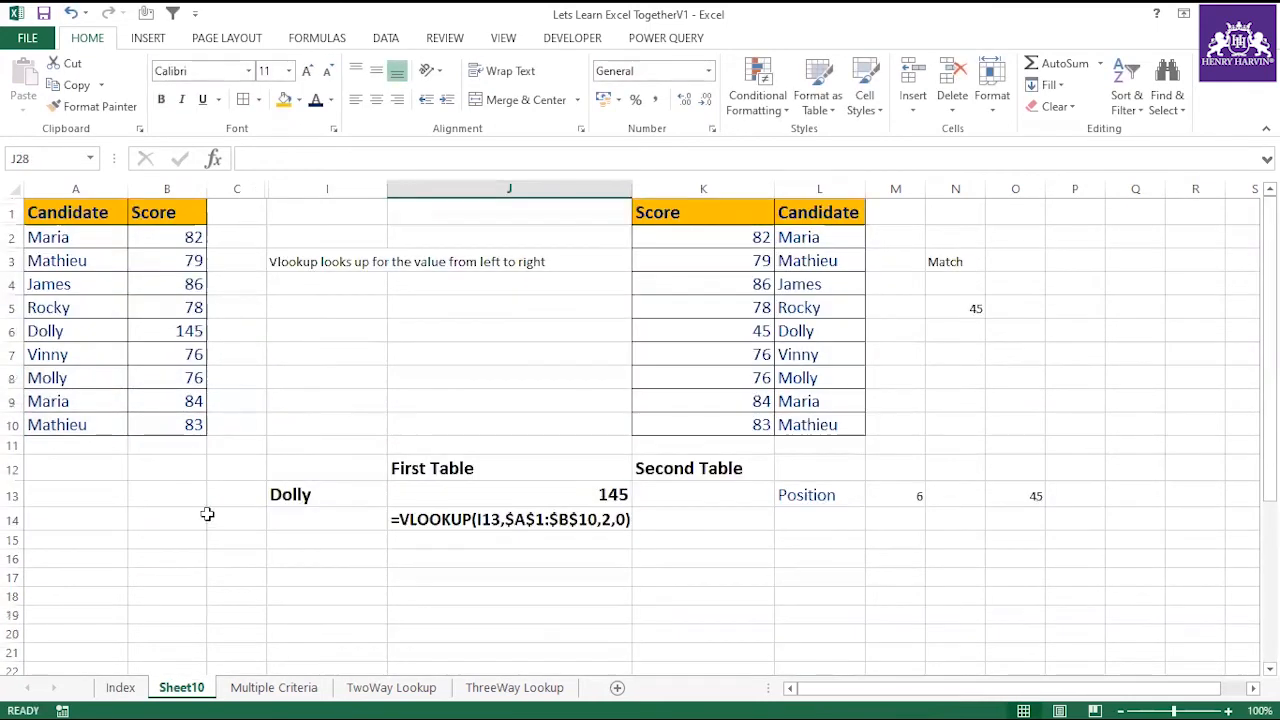
left_click(120, 687)
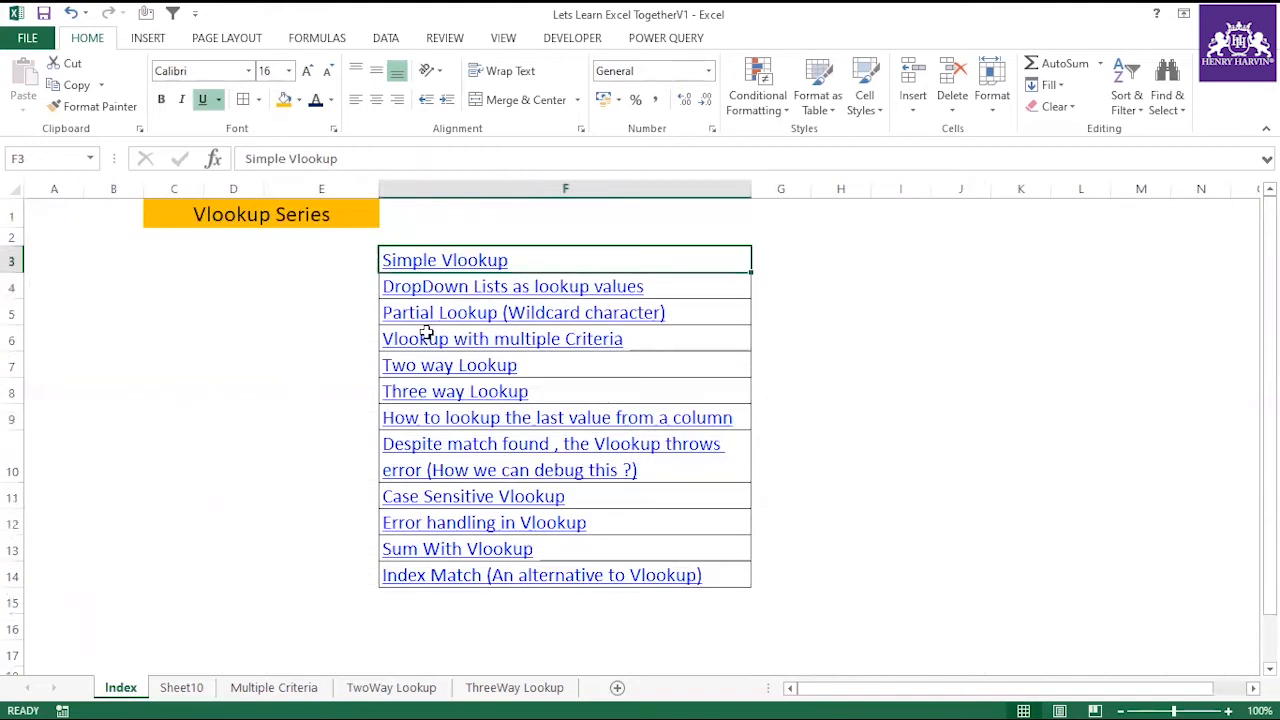
left_click(458, 285)
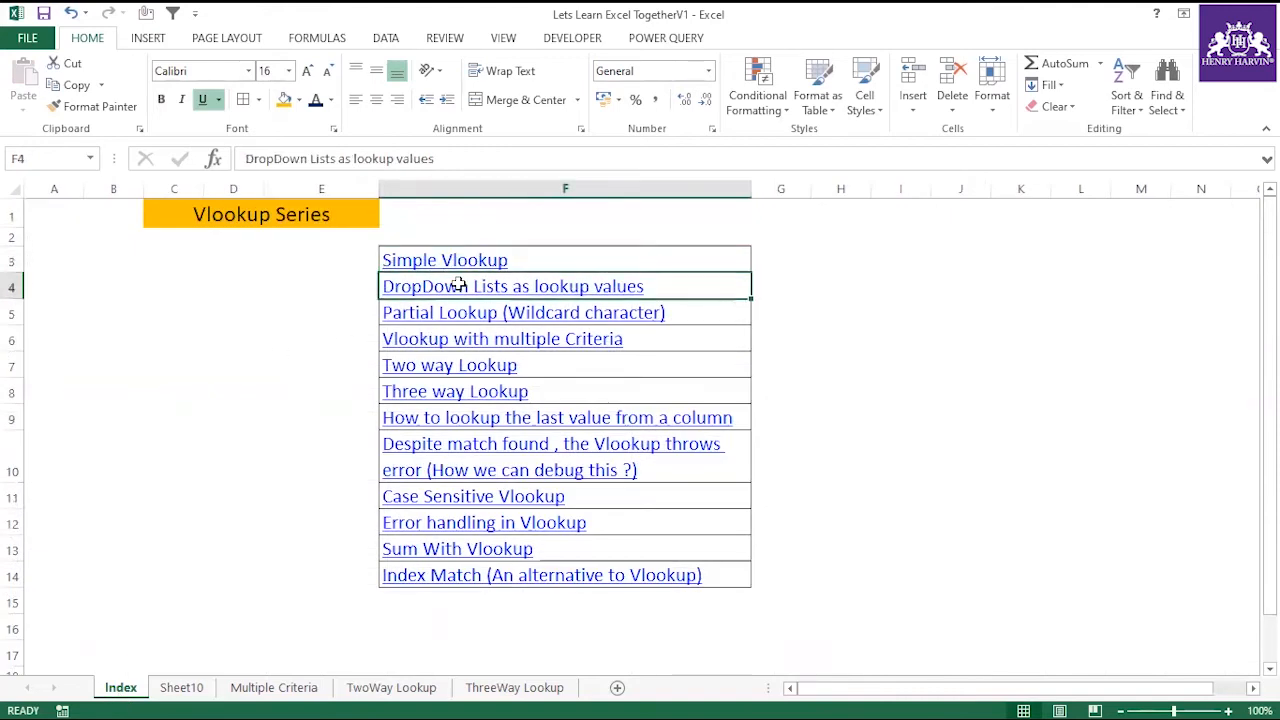
Copy the Candidate and Score table A1:B10 from Sheet10 into a new sheet at A1 and widen columns A and B.
left_click(200, 688)
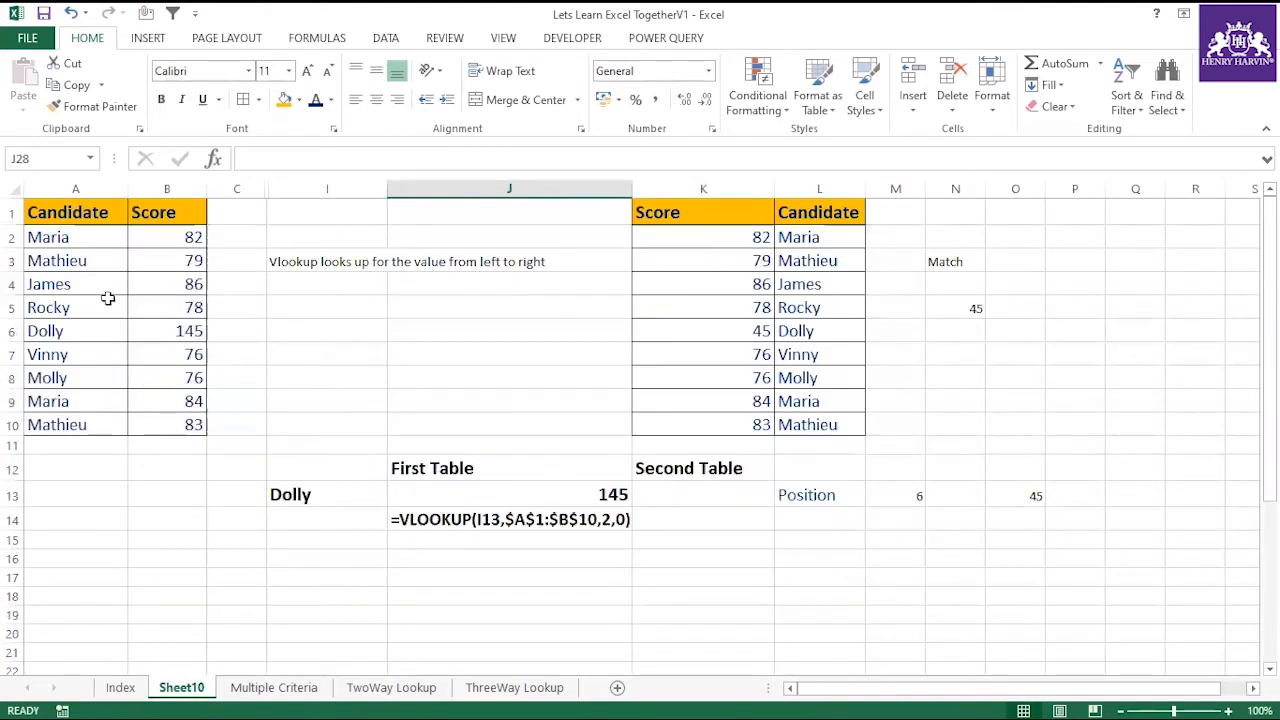
left_click_drag(94, 213, 177, 423)
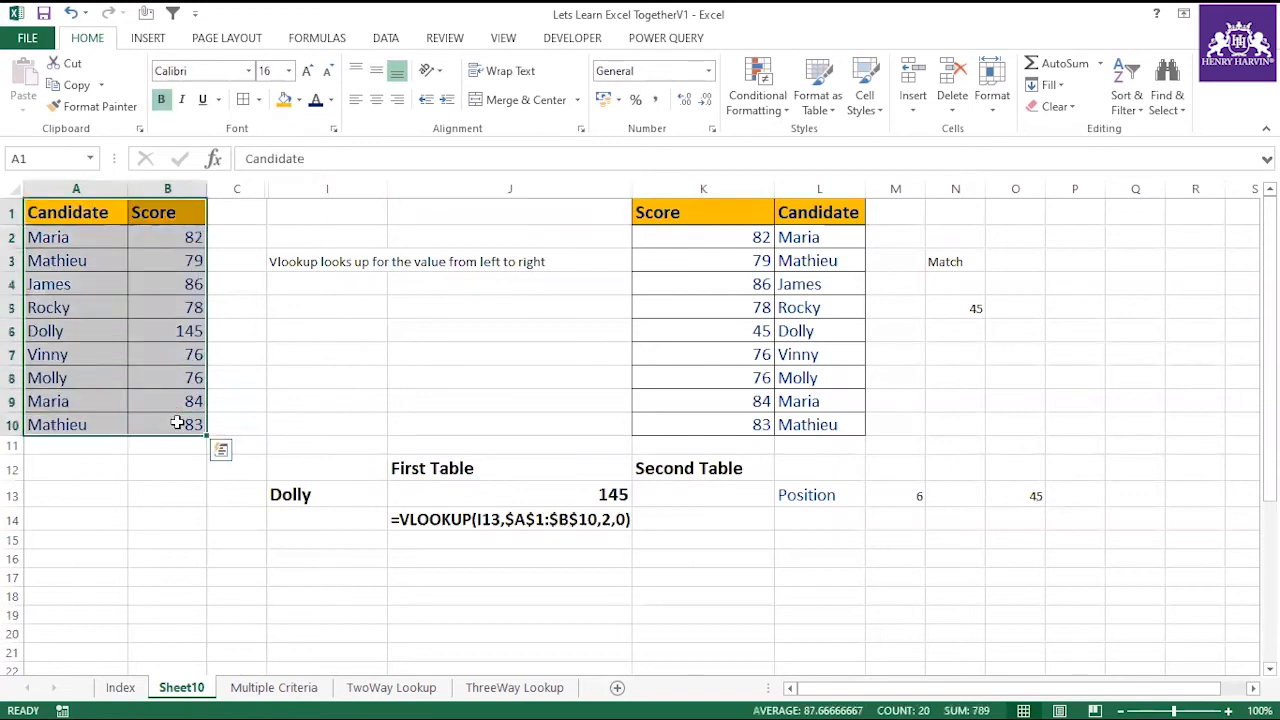
key("ctrl+c")
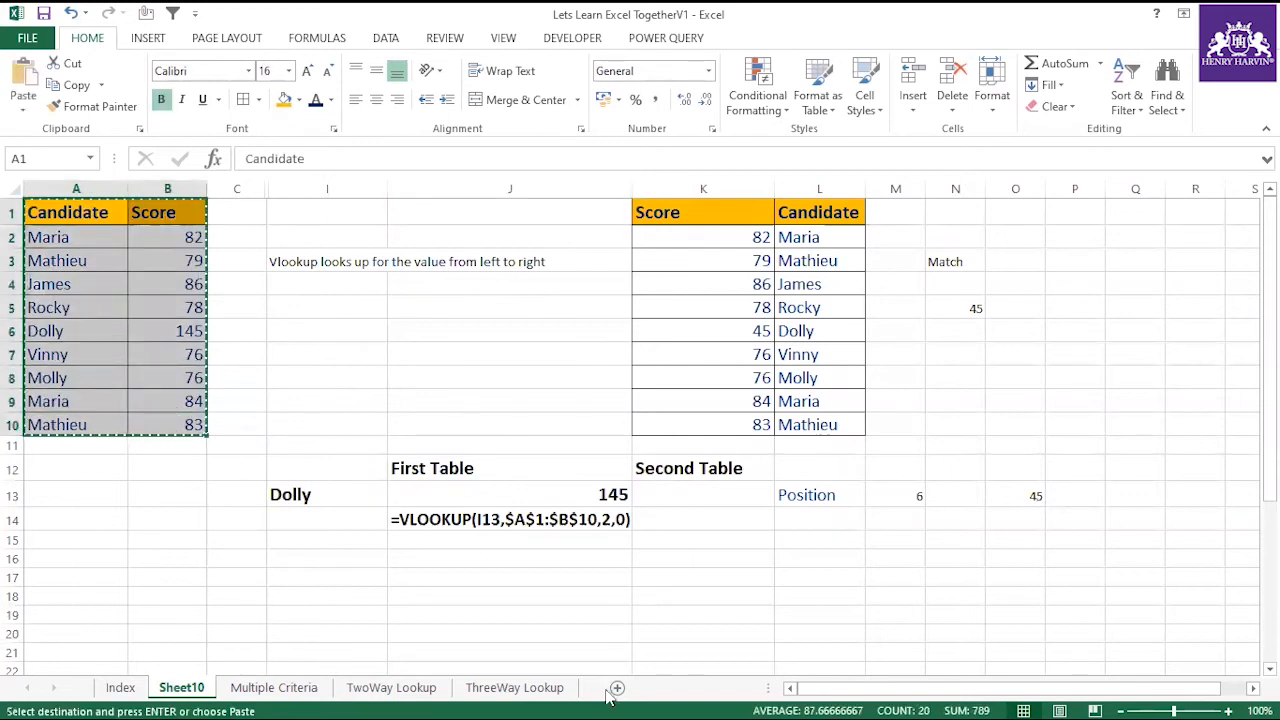
left_click(618, 690)
key("ctrl+v")
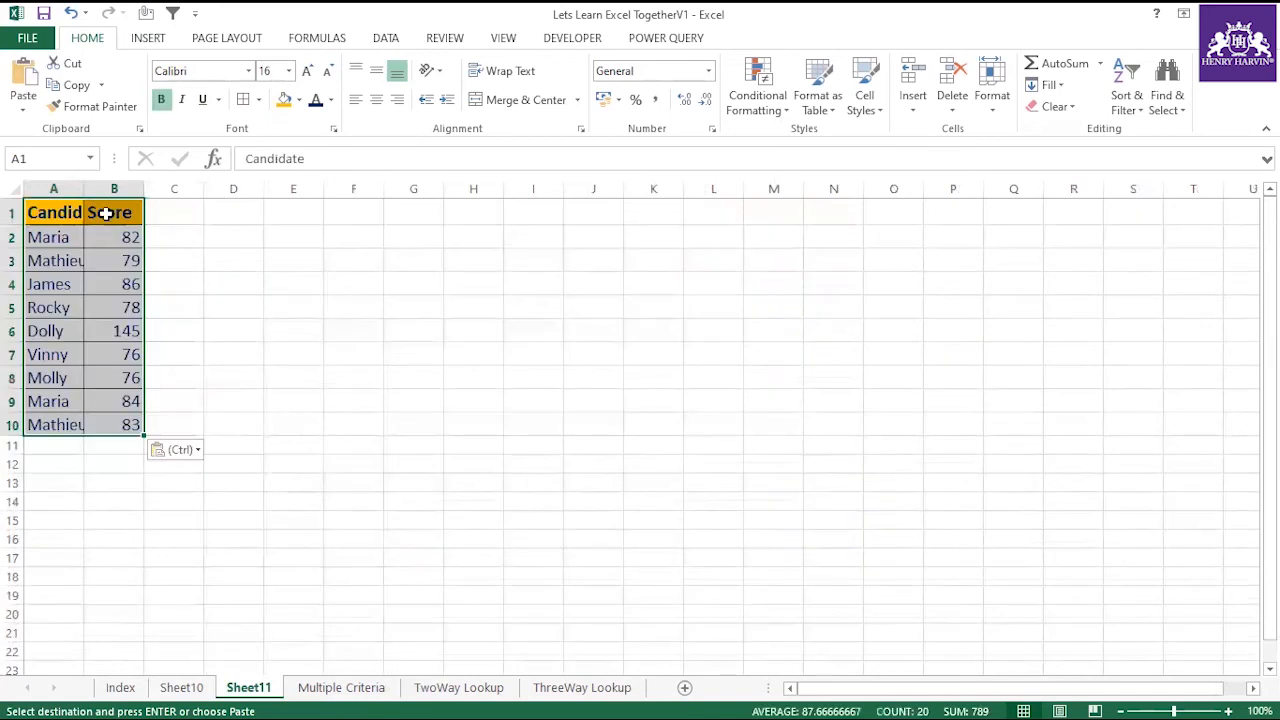
left_click_drag(84, 189, 229, 189)
left_click_drag(123, 211, 120, 424)
left_click_drag(196, 229, 194, 423)
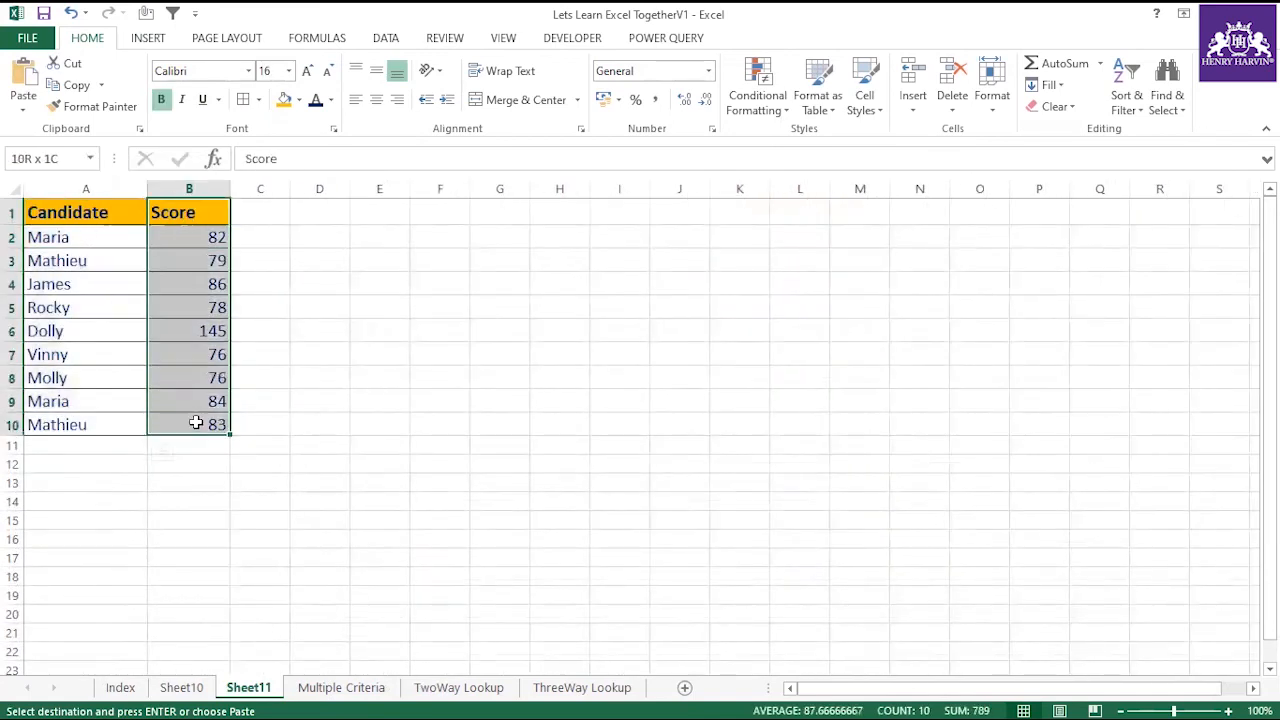
Copy the title "DropDown Lists as lookup values" from F4 of the Index sheet to F1 of Sheet11 and fit column F to it.
left_click(120, 688)
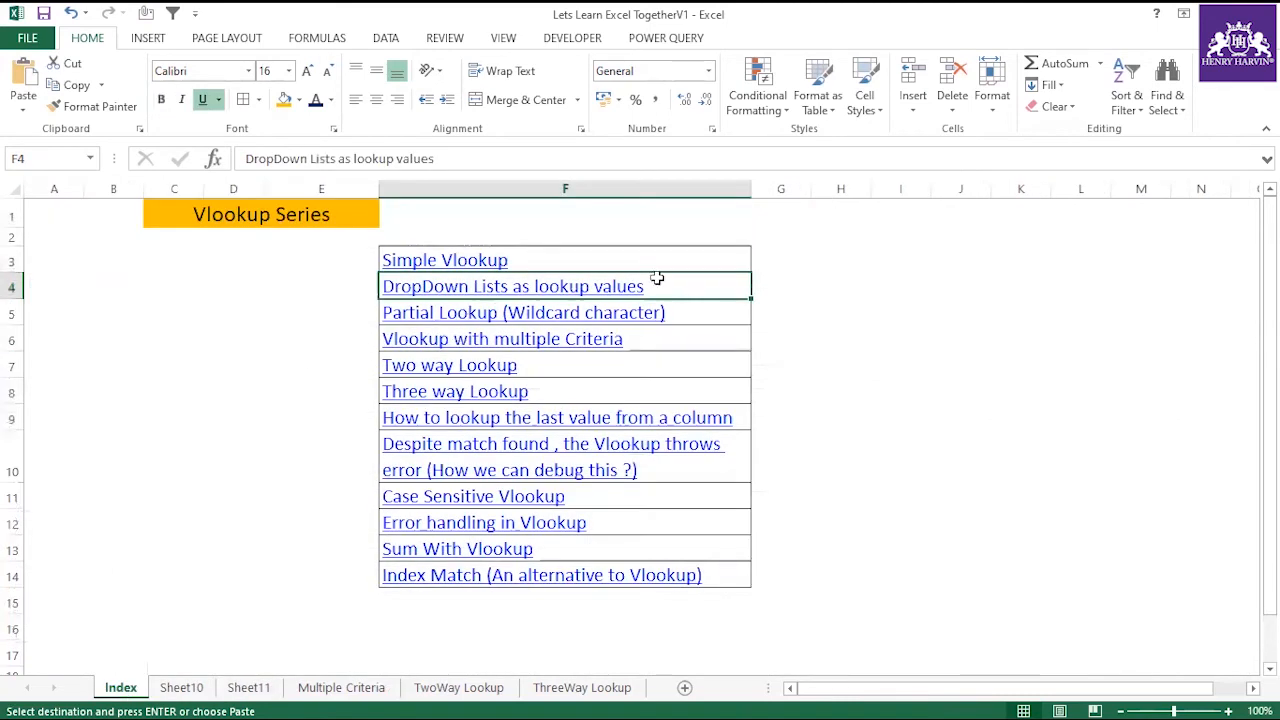
left_click_drag(455, 158, 200, 160)
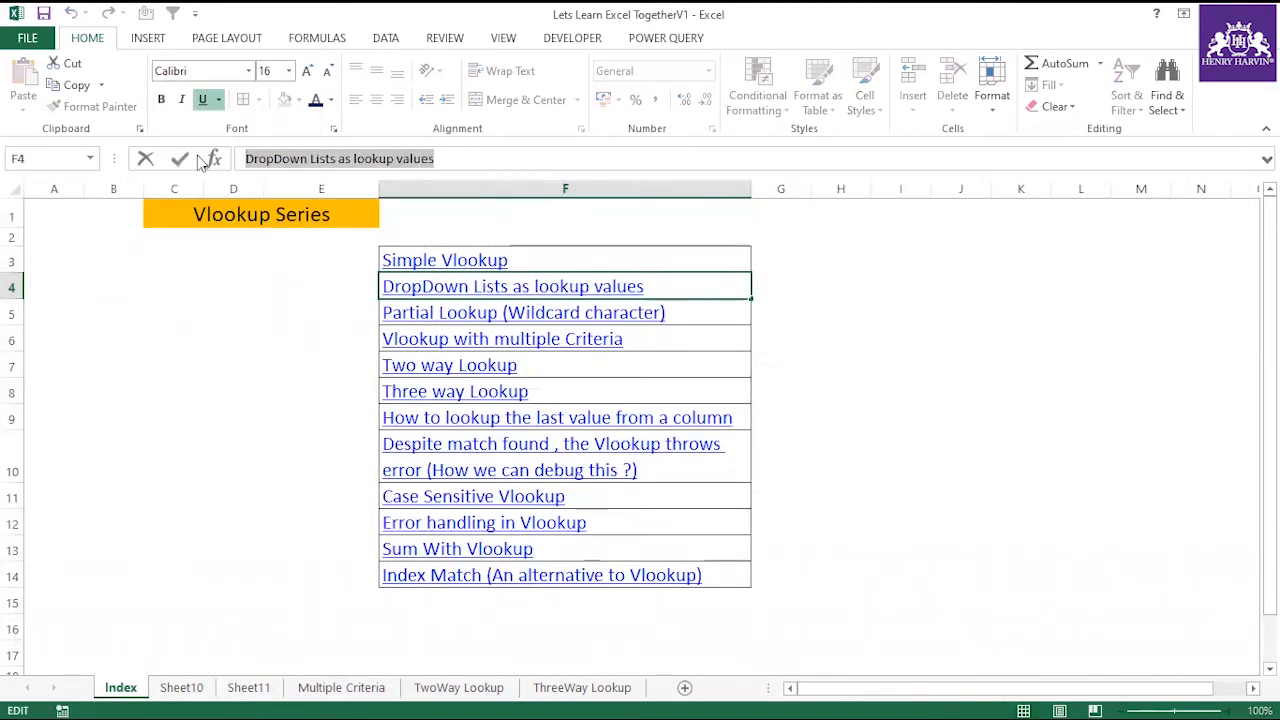
key("Escape")
left_click(206, 694)
left_click(245, 691)
left_click(399, 190)
left_click(431, 217)
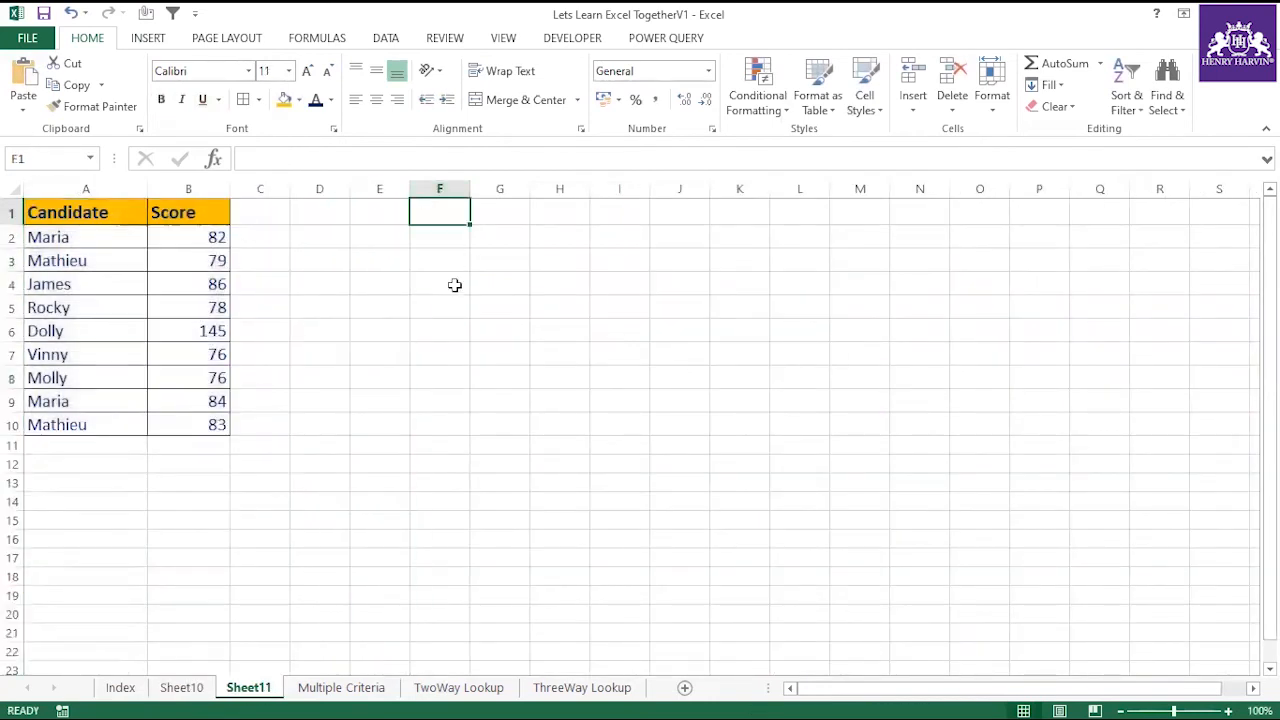
key("ctrl+v")
double_click(470, 189)
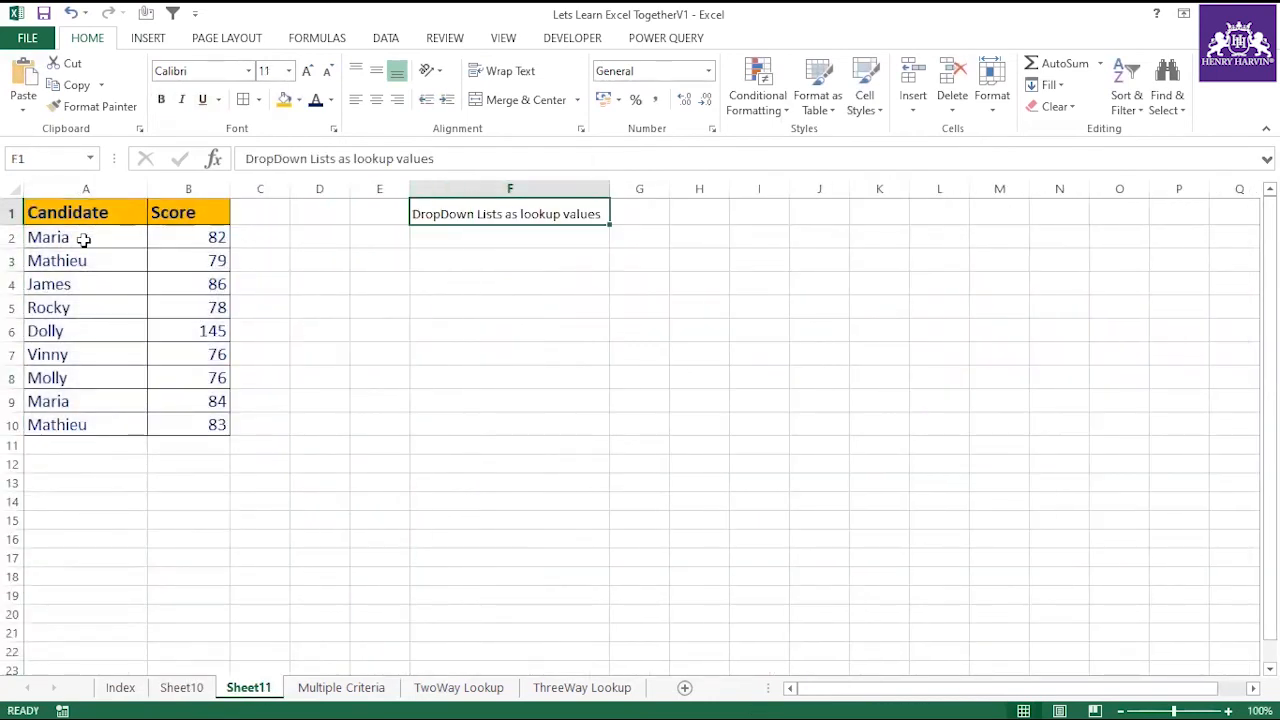
Begin a note in F3 with "How" below the DropDown Lists title.
left_click_drag(84, 240, 94, 424)
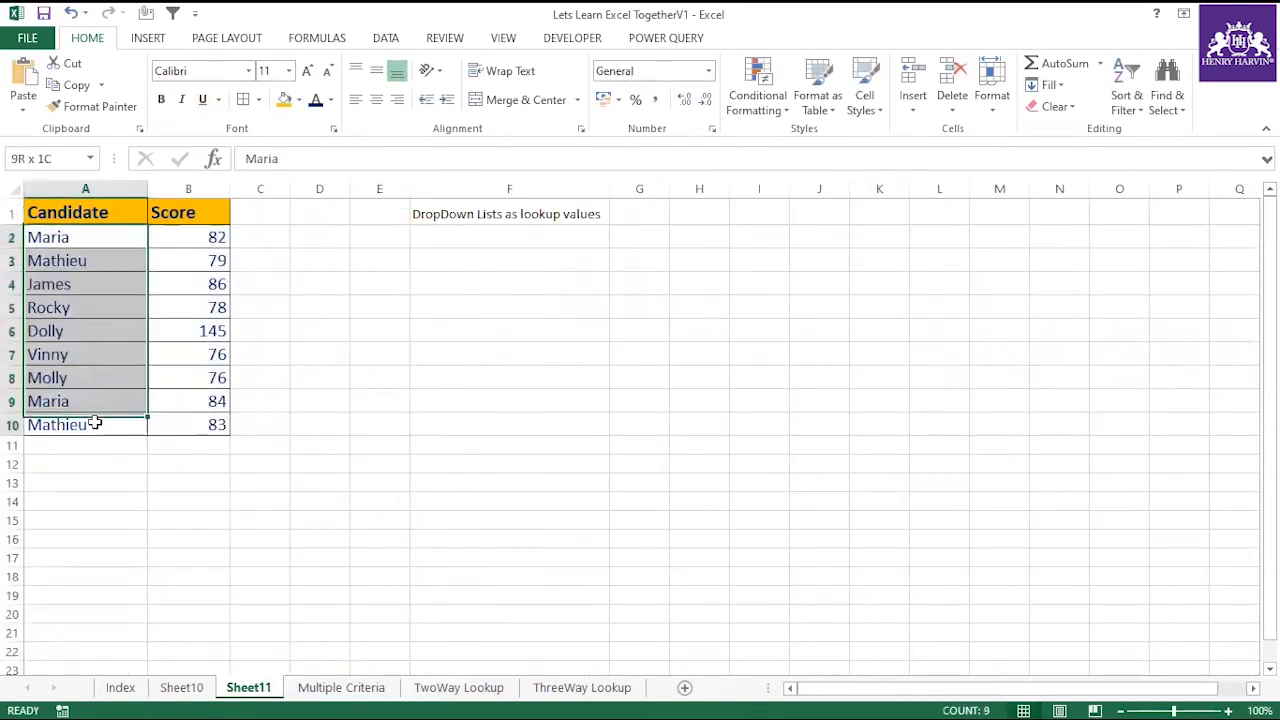
left_click(492, 244)
left_click(485, 262)
type("How to drop")
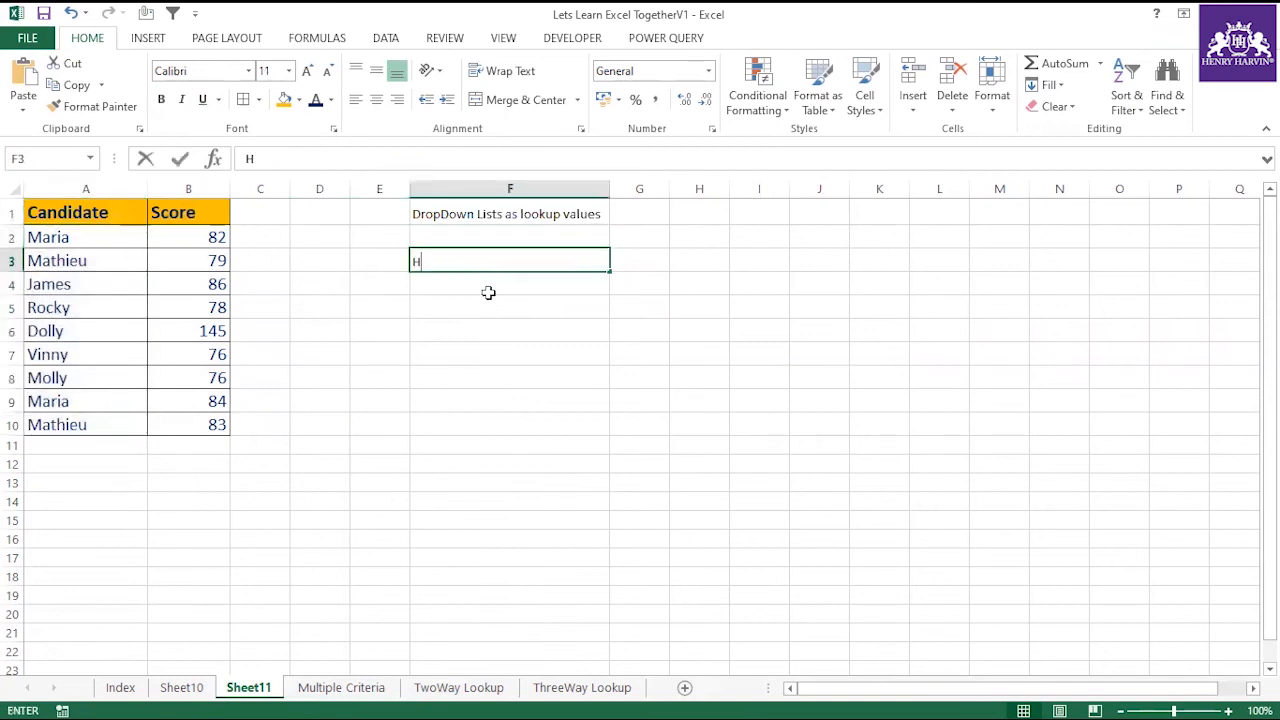
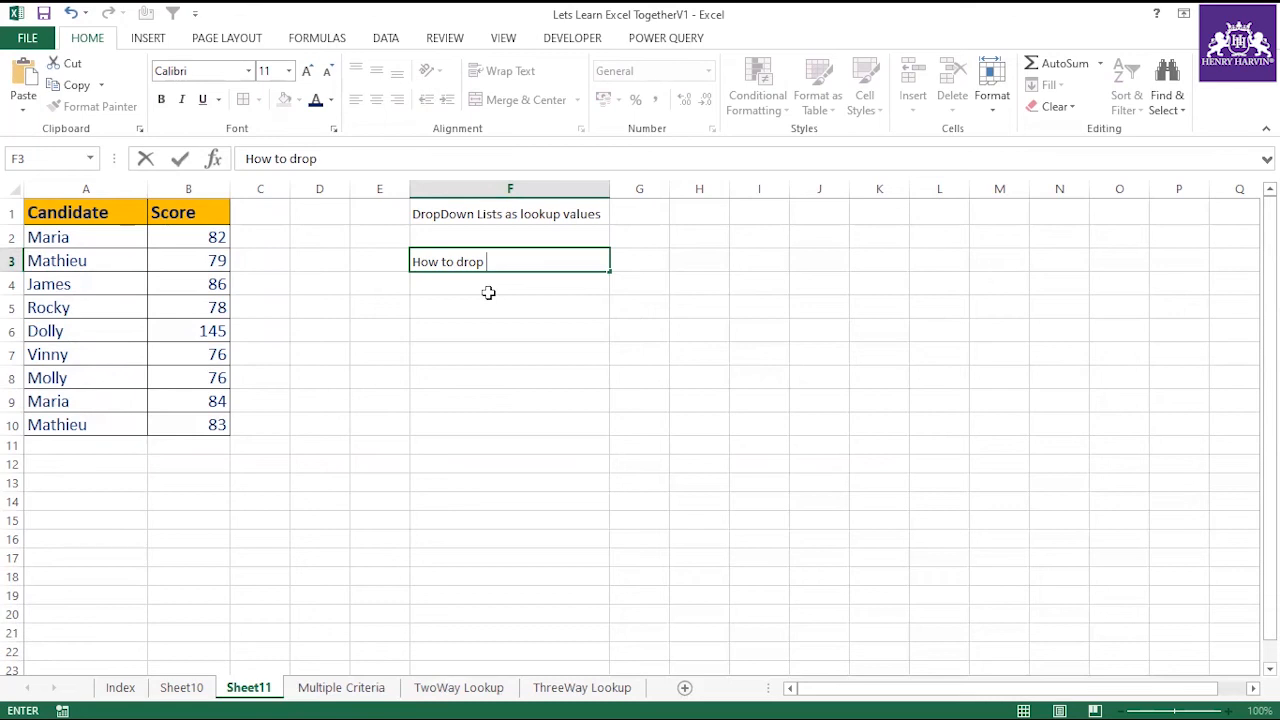
Complete the note in F3 so that it reads "How to make the dropdown".
key("BackSpace")
key("BackSpace")
key("BackSpace")
key("BackSpace")
type("make the drop s")
type("own")
key("BackSpace")
key("BackSpace")
key("BackSpace")
key("BackSpace")
key("BackSpace")
type("down")
left_click(477, 298)
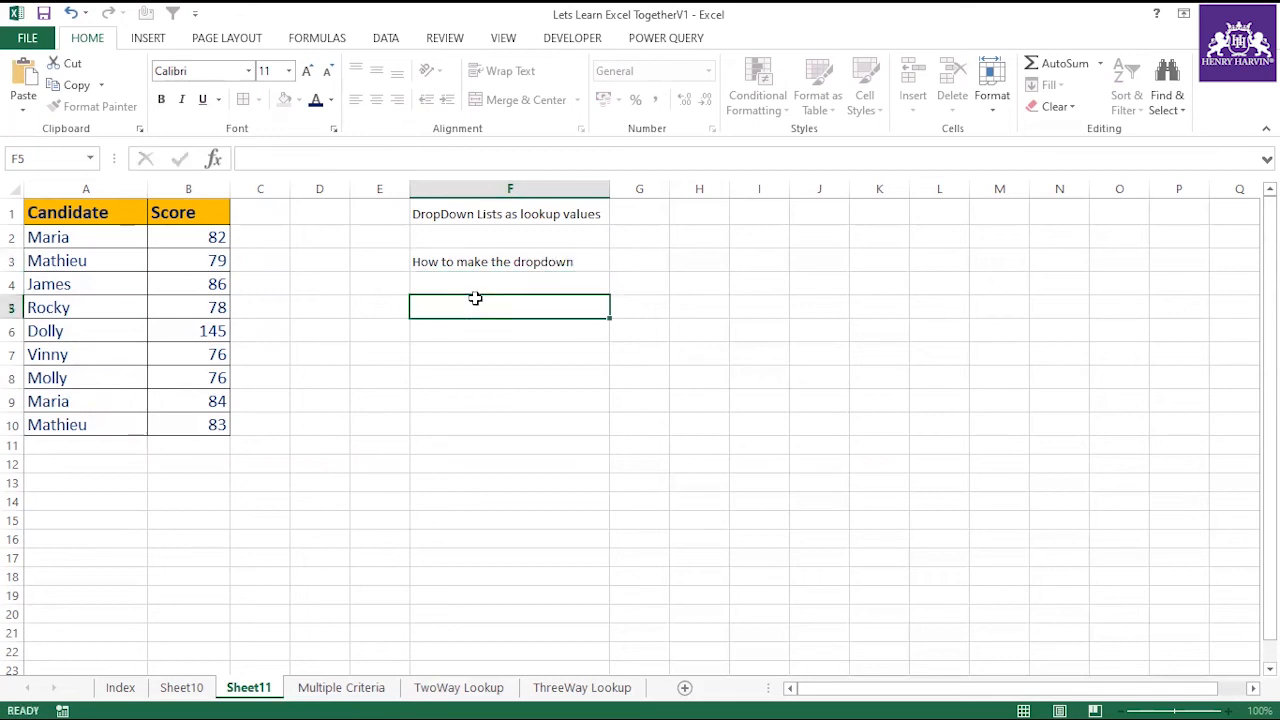
Fill cell G3 with the orange header colour and slightly widen column G.
left_click_drag(75, 232, 74, 417)
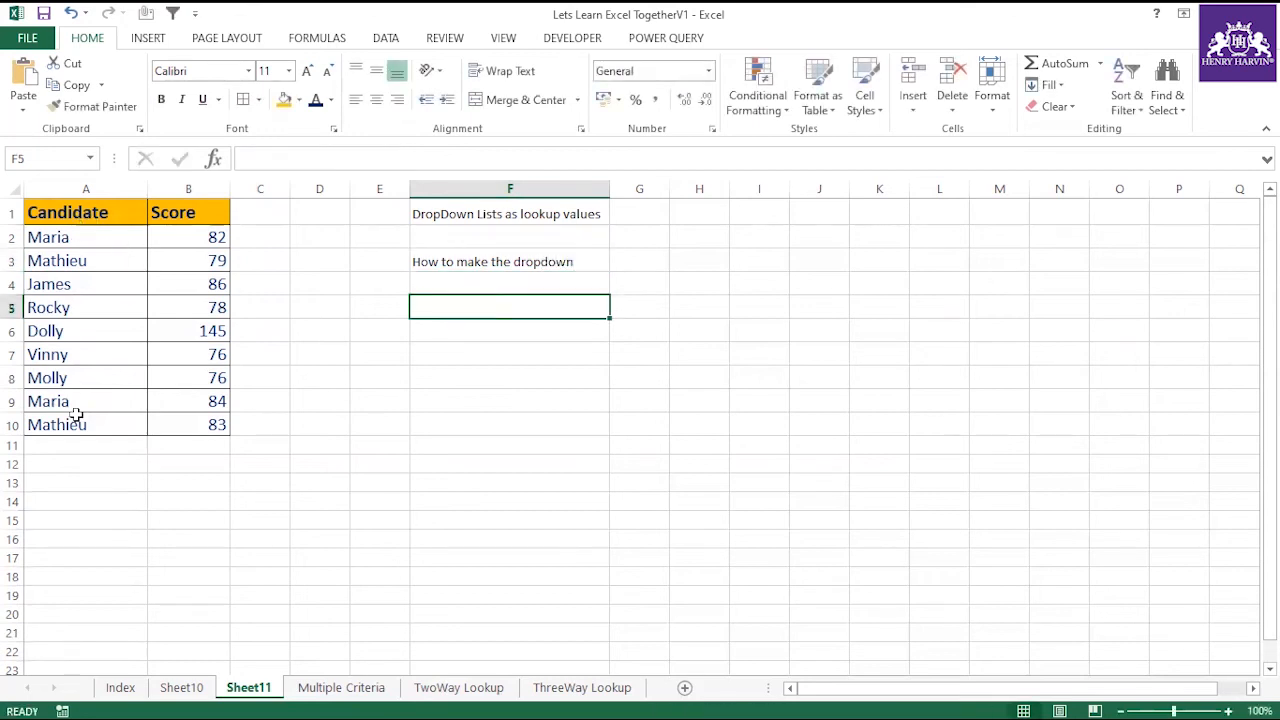
left_click(322, 288)
left_click_drag(106, 238, 97, 425)
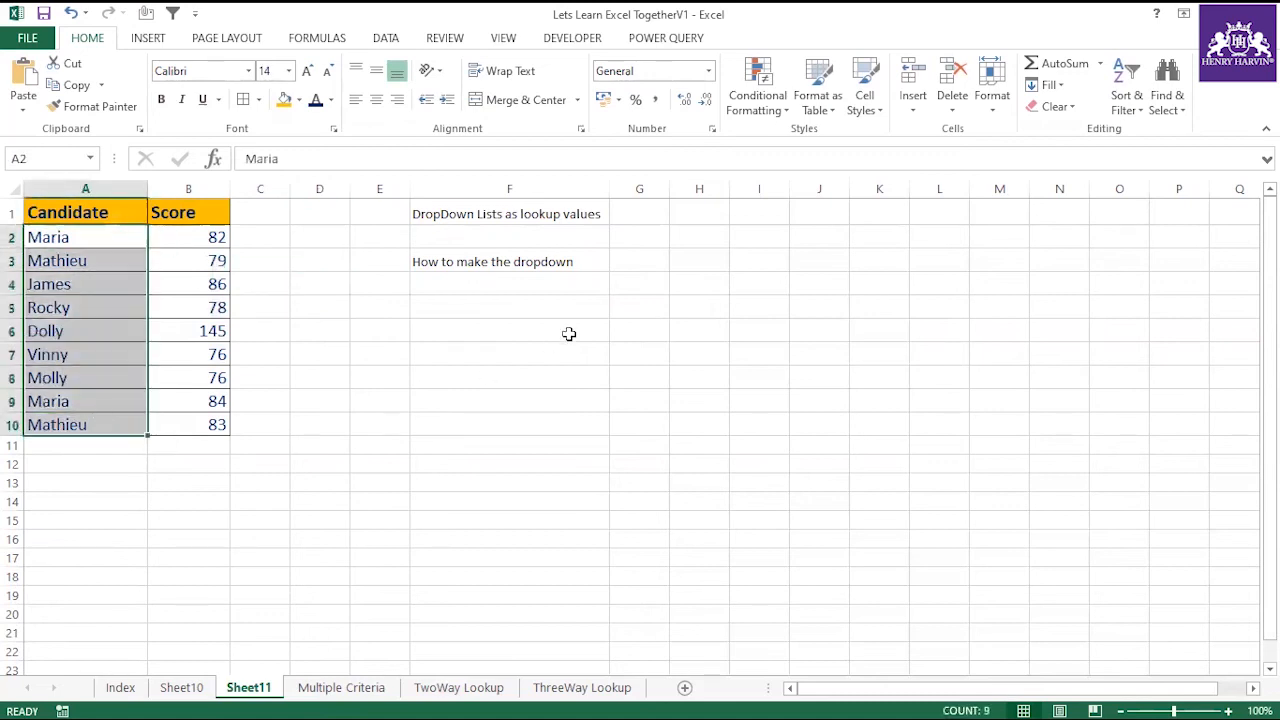
left_click(640, 258)
left_click(284, 99)
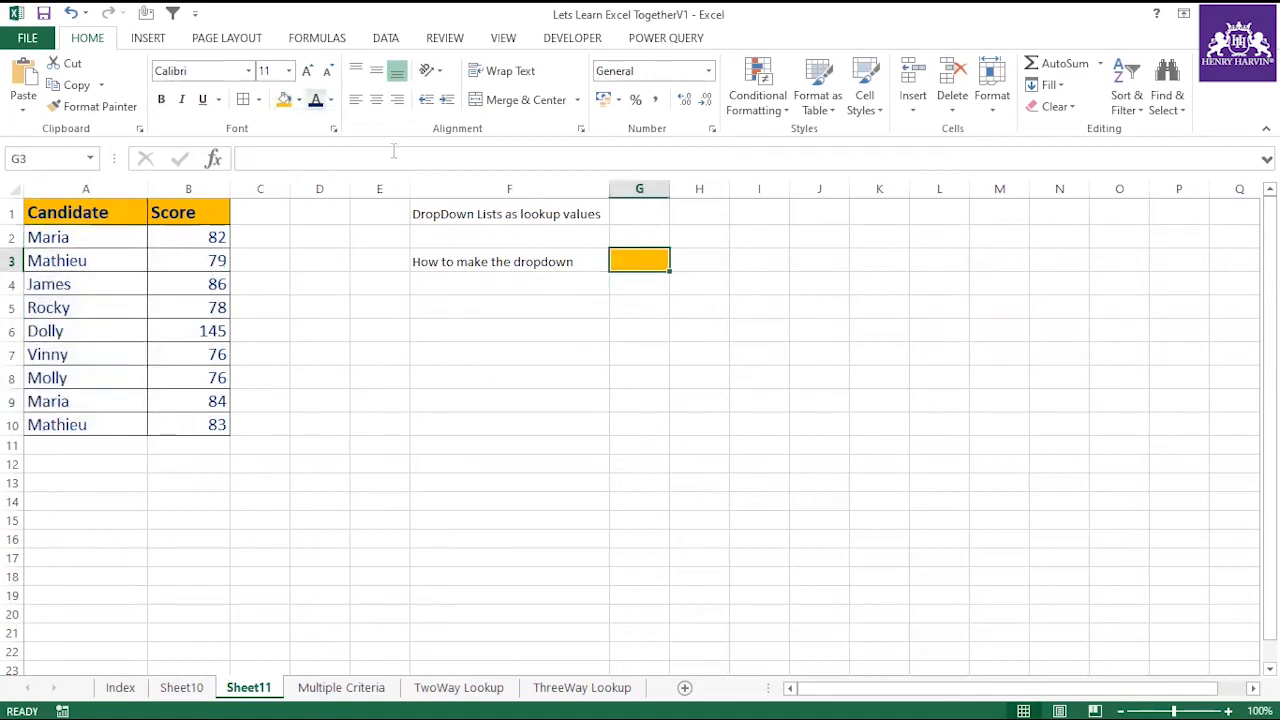
left_click(649, 236)
left_click_drag(670, 189, 696, 189)
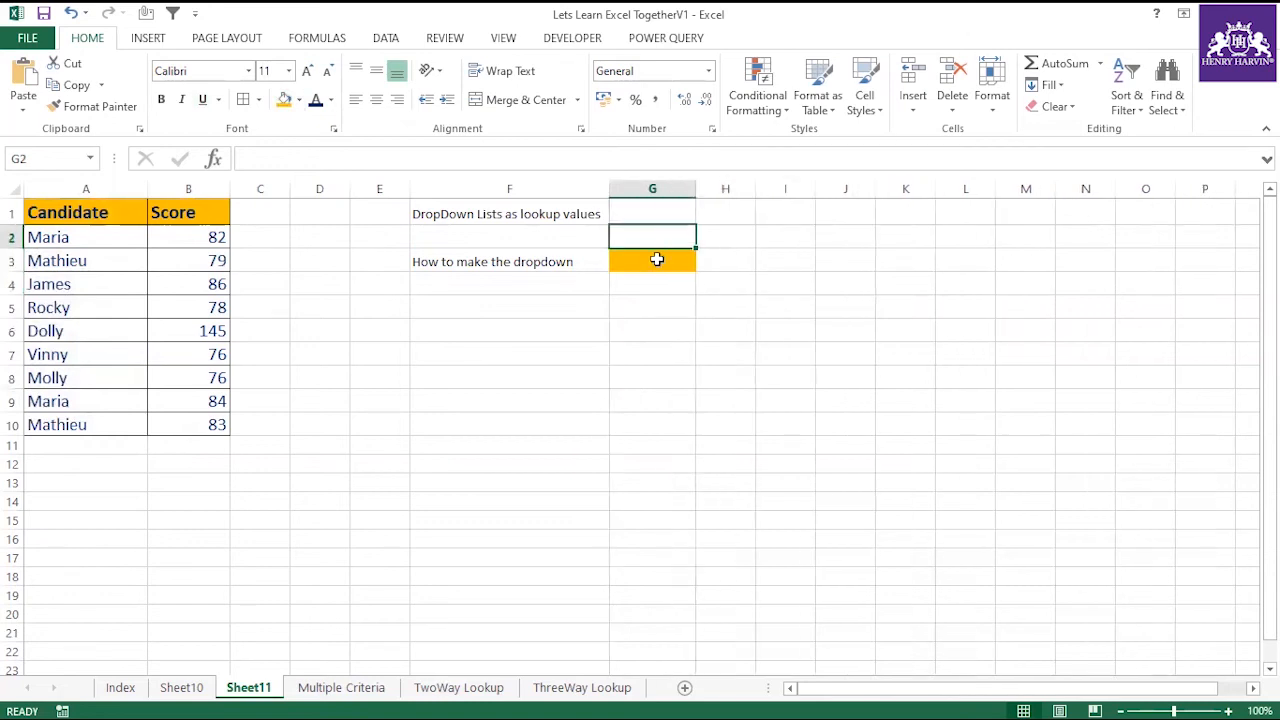
Add List data validation to G3 with the candidate range =$A$2:$A$10 as its source.
left_click(657, 259)
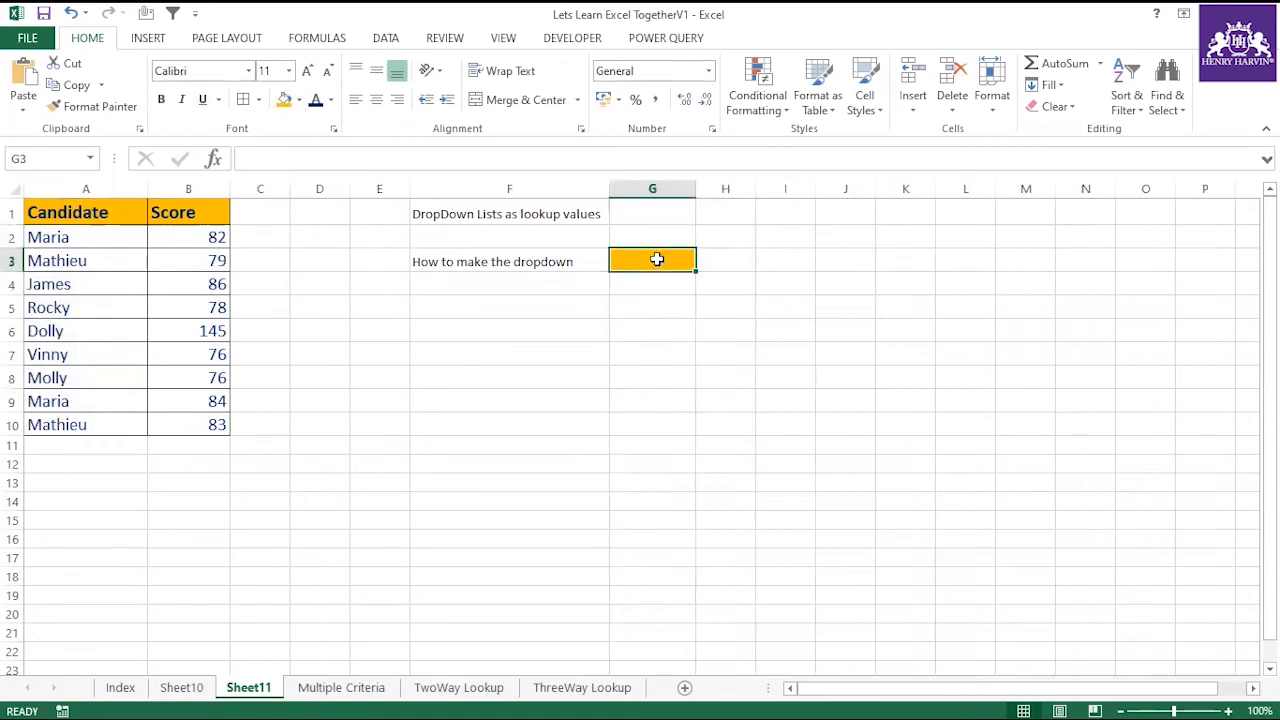
left_click(398, 44)
left_click(795, 112)
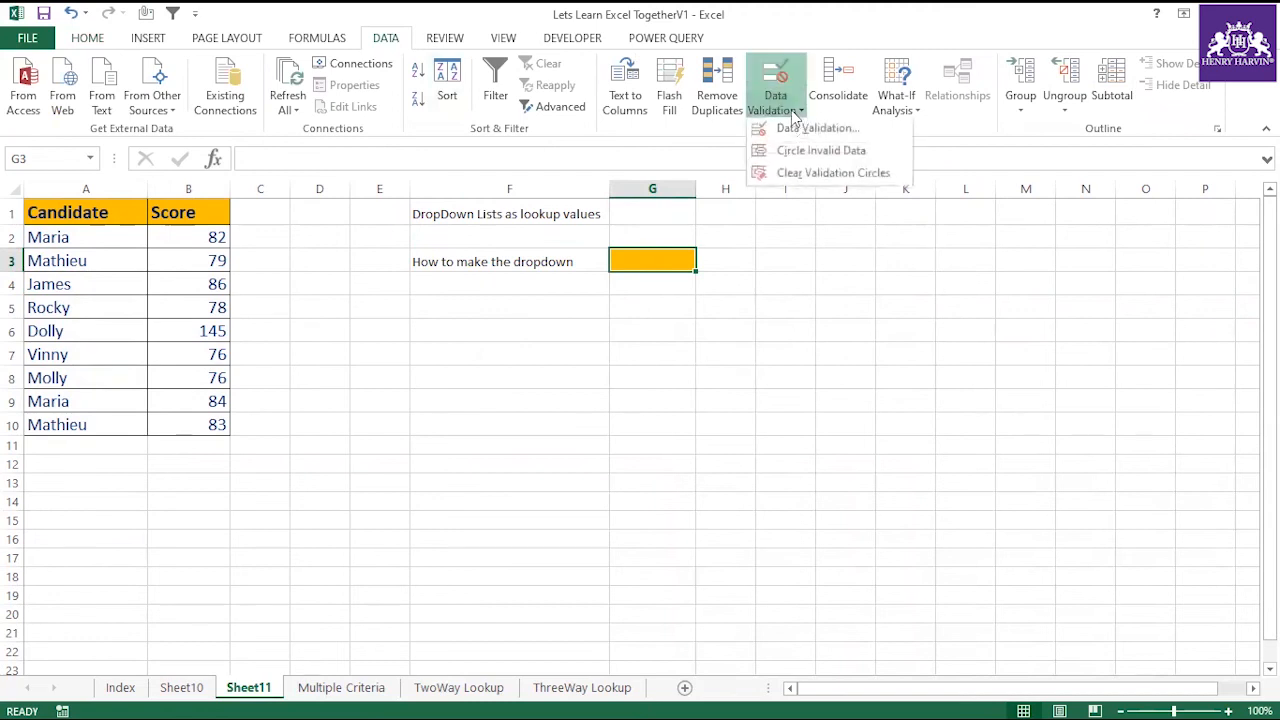
left_click(805, 128)
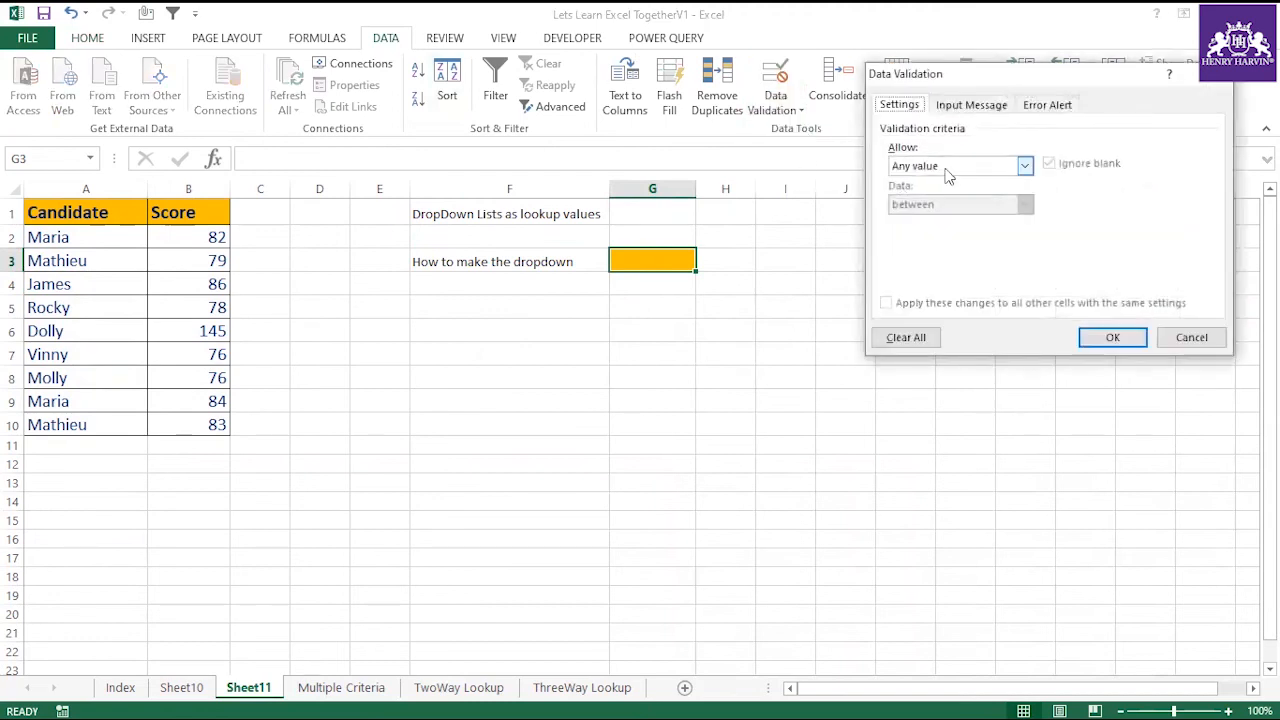
left_click(1025, 167)
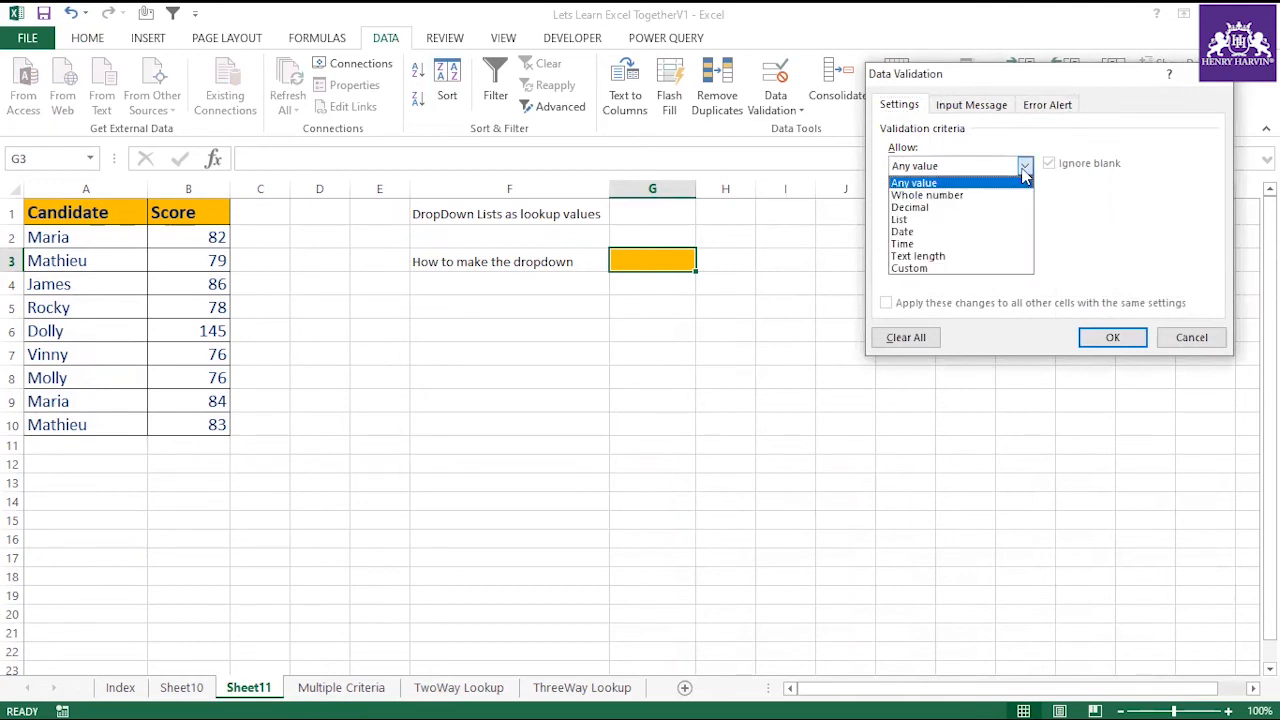
left_click(904, 220)
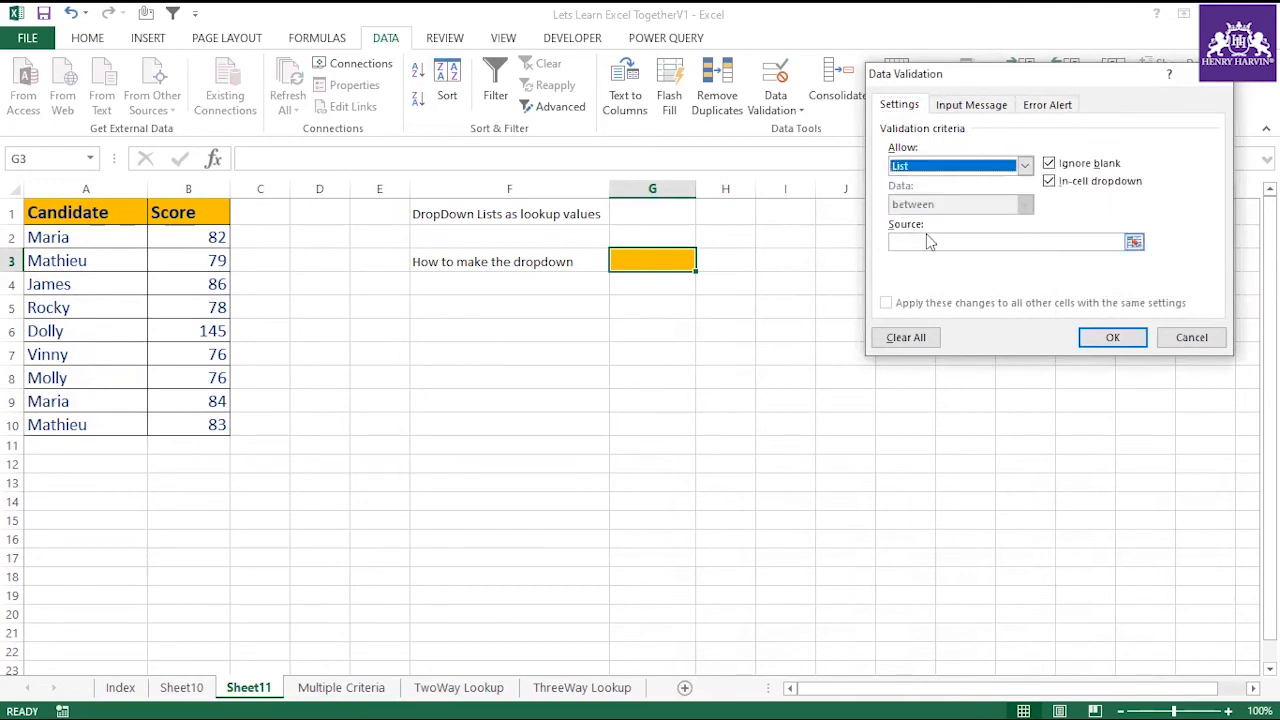
left_click(925, 241)
left_click_drag(65, 234, 66, 424)
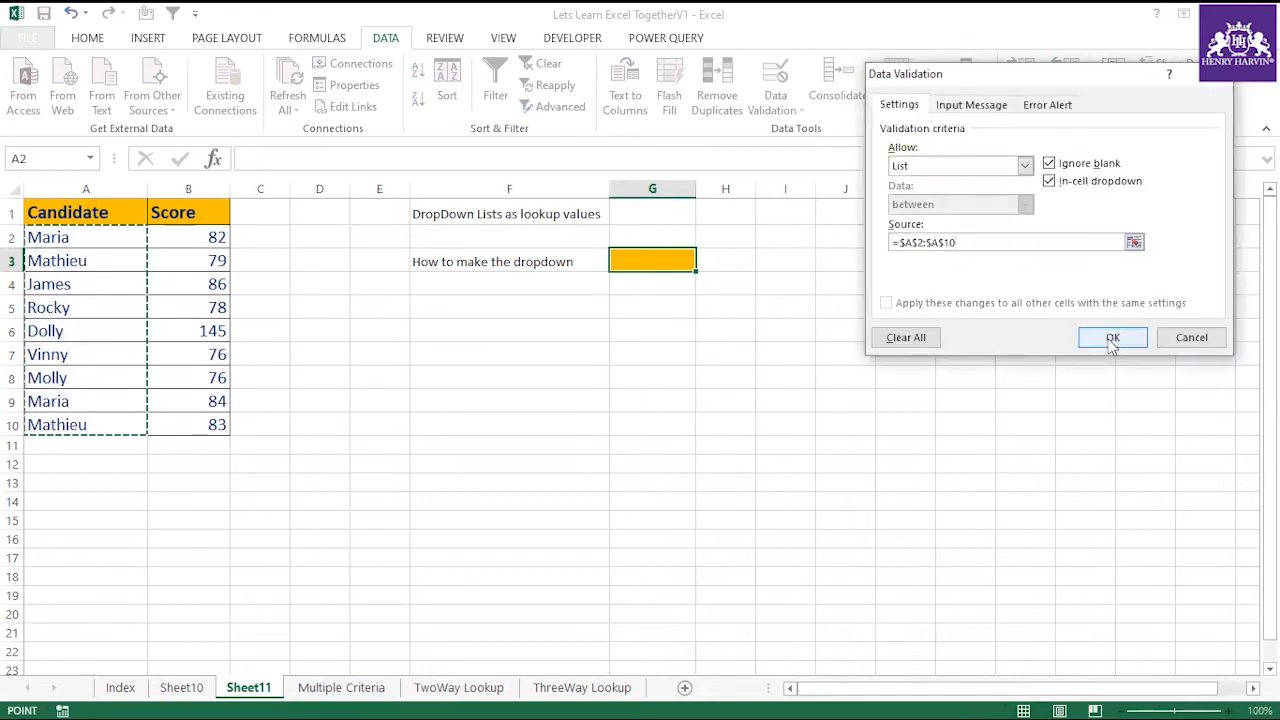
left_click(1112, 339)
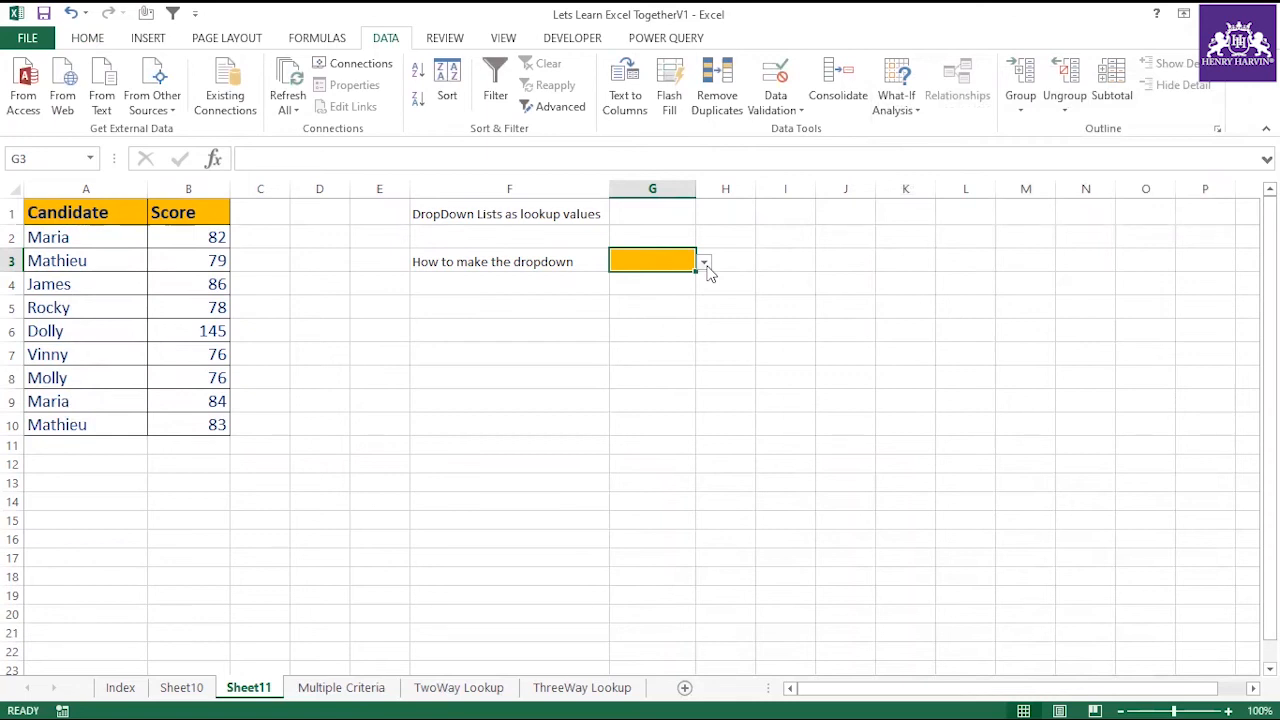
Choose the candidate from A6 in the G3 drop-down, format the cell bold at size 16, and widen column G.
left_click(704, 262)
left_click(634, 322)
key("ctrl+b")
left_click(88, 38)
left_click(307, 70)
left_click(307, 70)
left_click(307, 70)
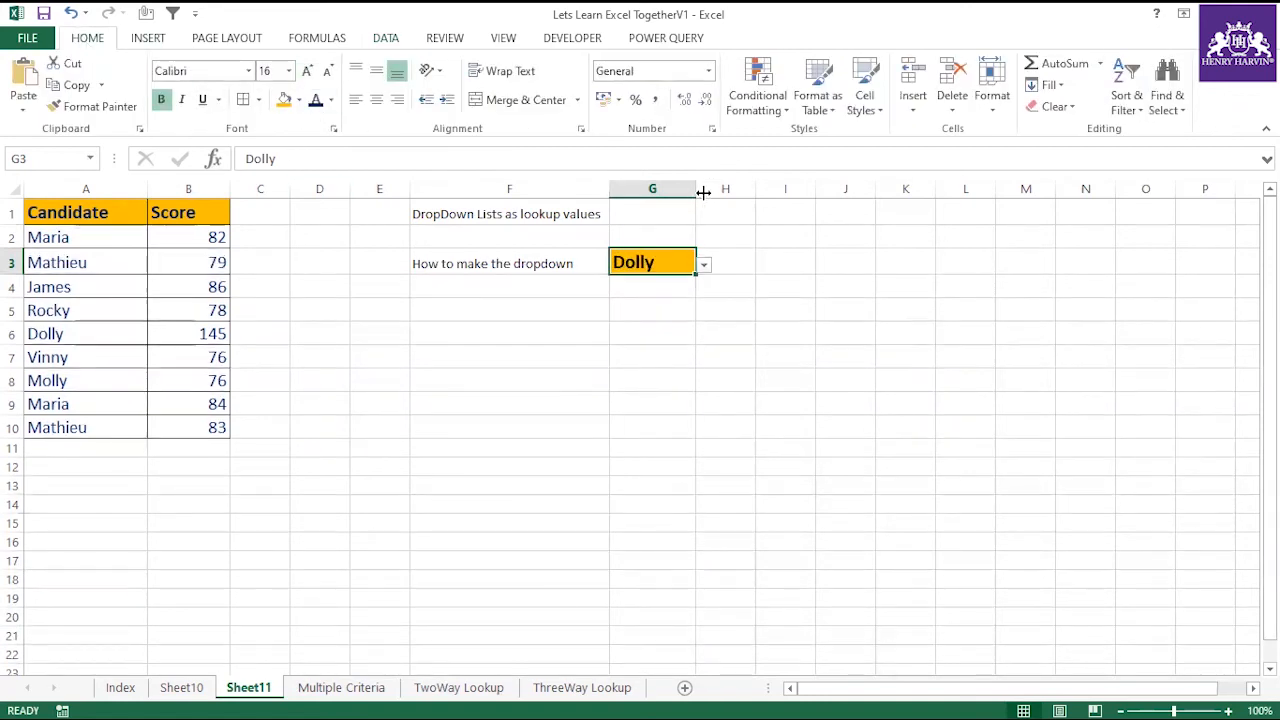
left_click_drag(697, 190, 713, 285)
Try out the G3 drop-down with several candidates, ending on the candidate from A8.
left_click(721, 266)
left_click(650, 341)
left_click(721, 266)
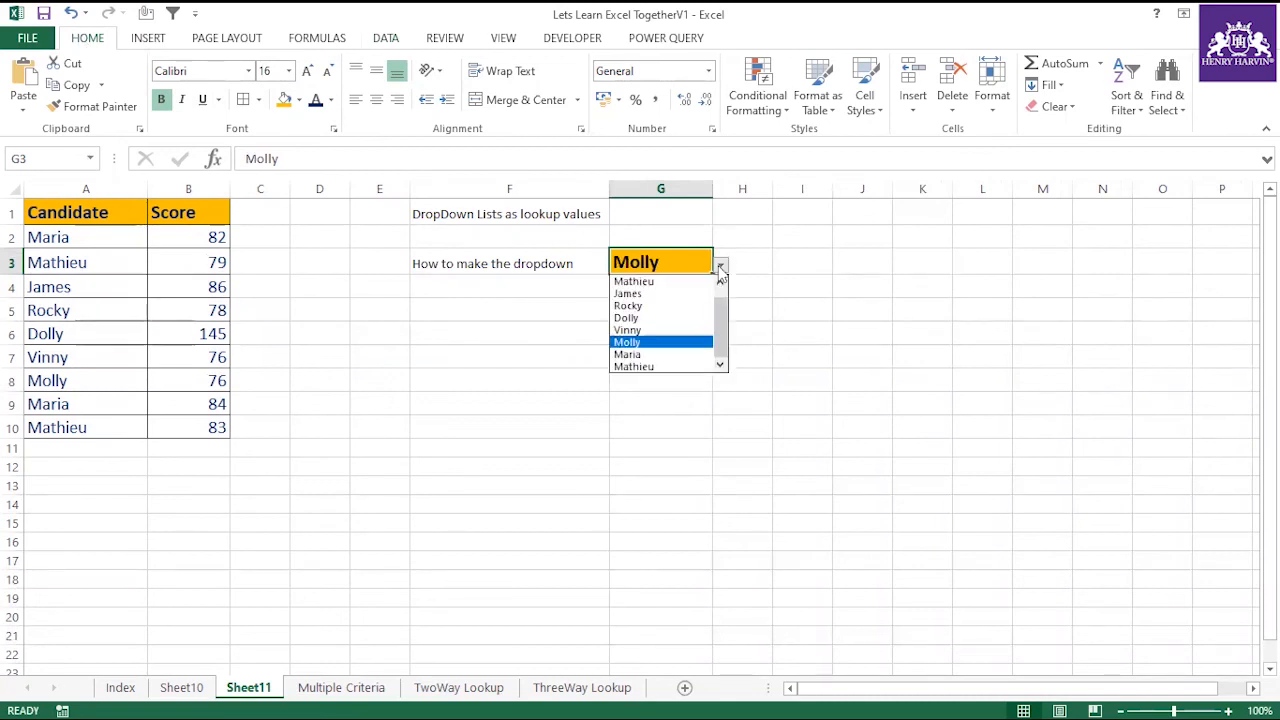
left_click(650, 284)
left_click(722, 266)
left_click(648, 366)
left_click(724, 268)
left_click(646, 358)
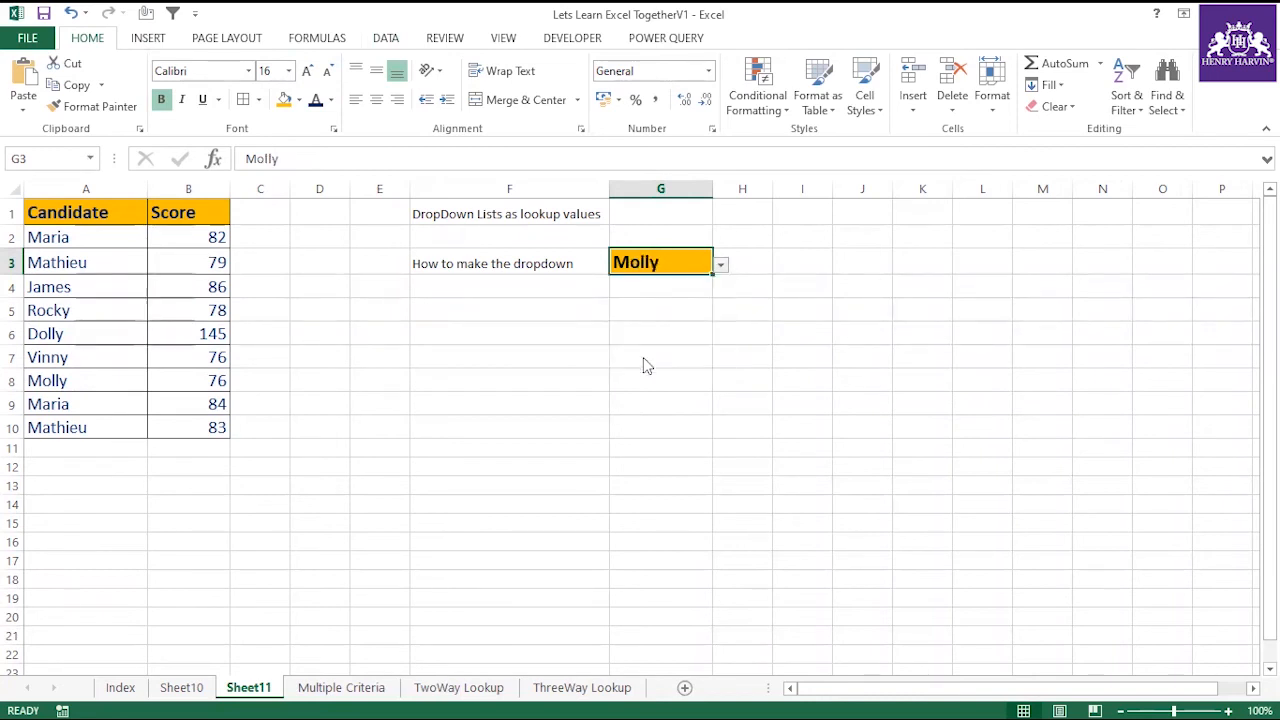
Widen column H and enter the header "Score" in H2.
left_click(752, 262)
left_click_drag(772, 190, 822, 196)
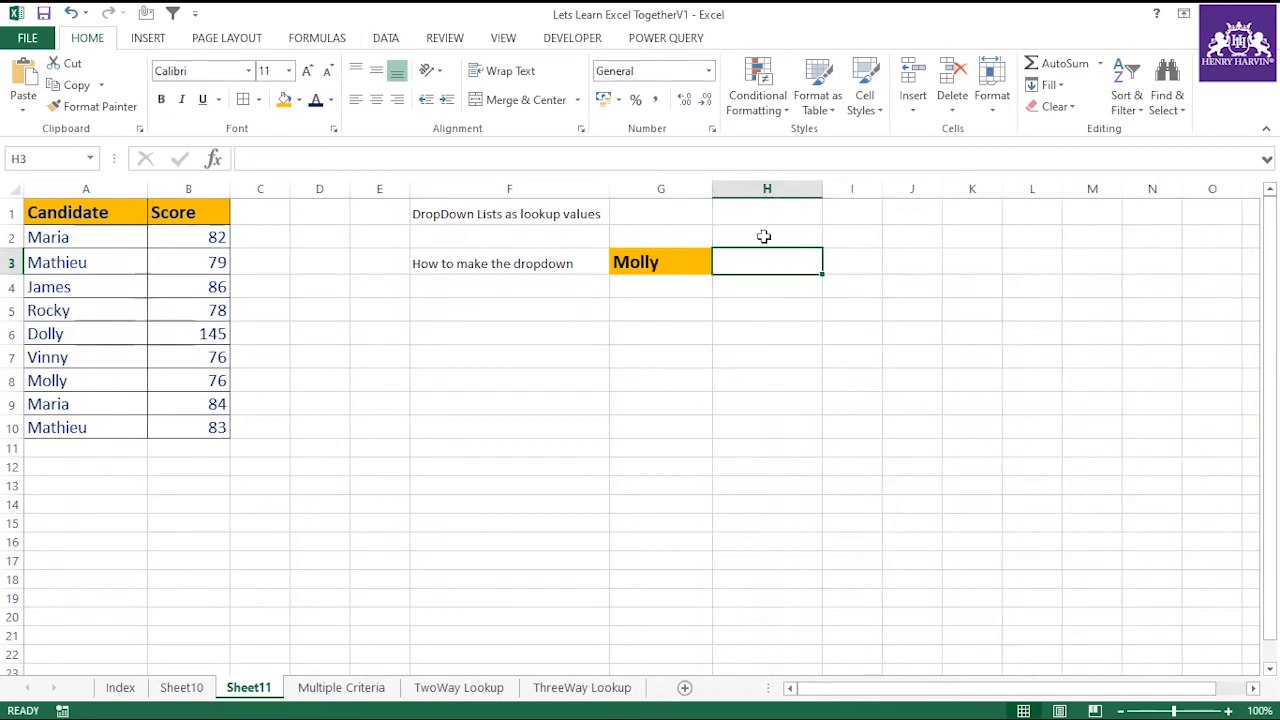
left_click(766, 237)
type("Score")
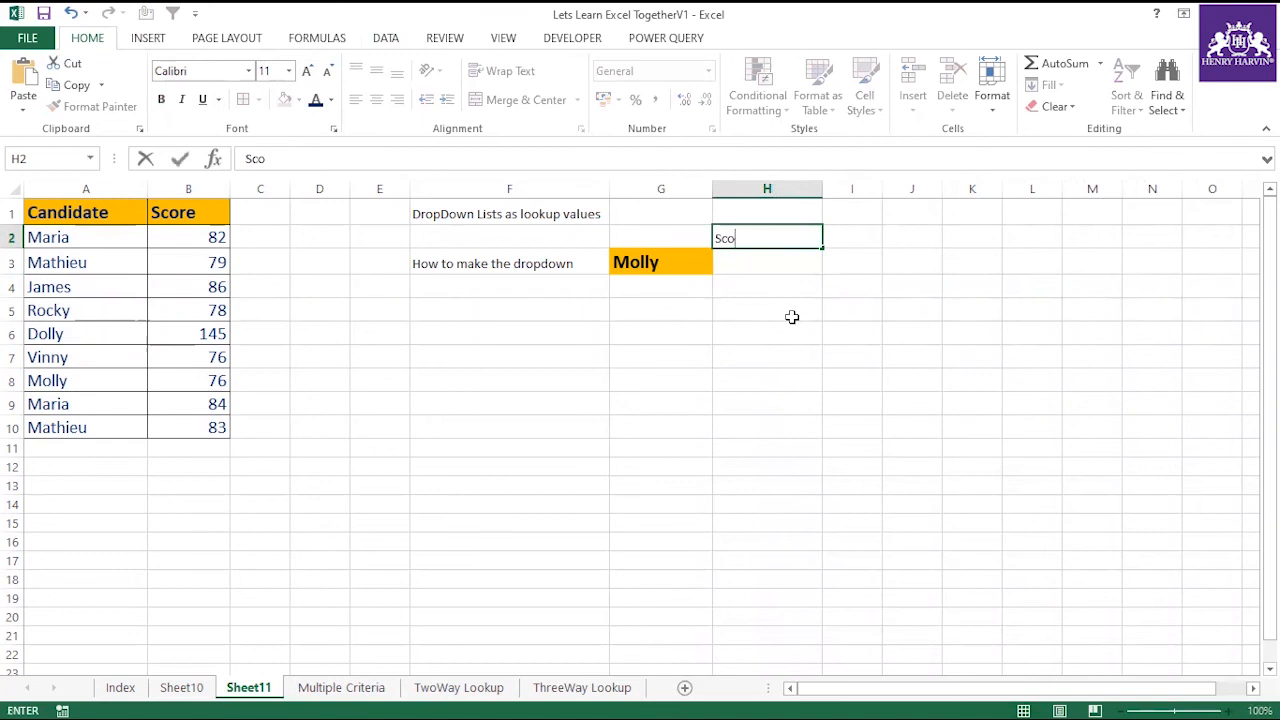
key("Return")
Copy the formatting of G3 onto the Score header in H2.
key("Left")
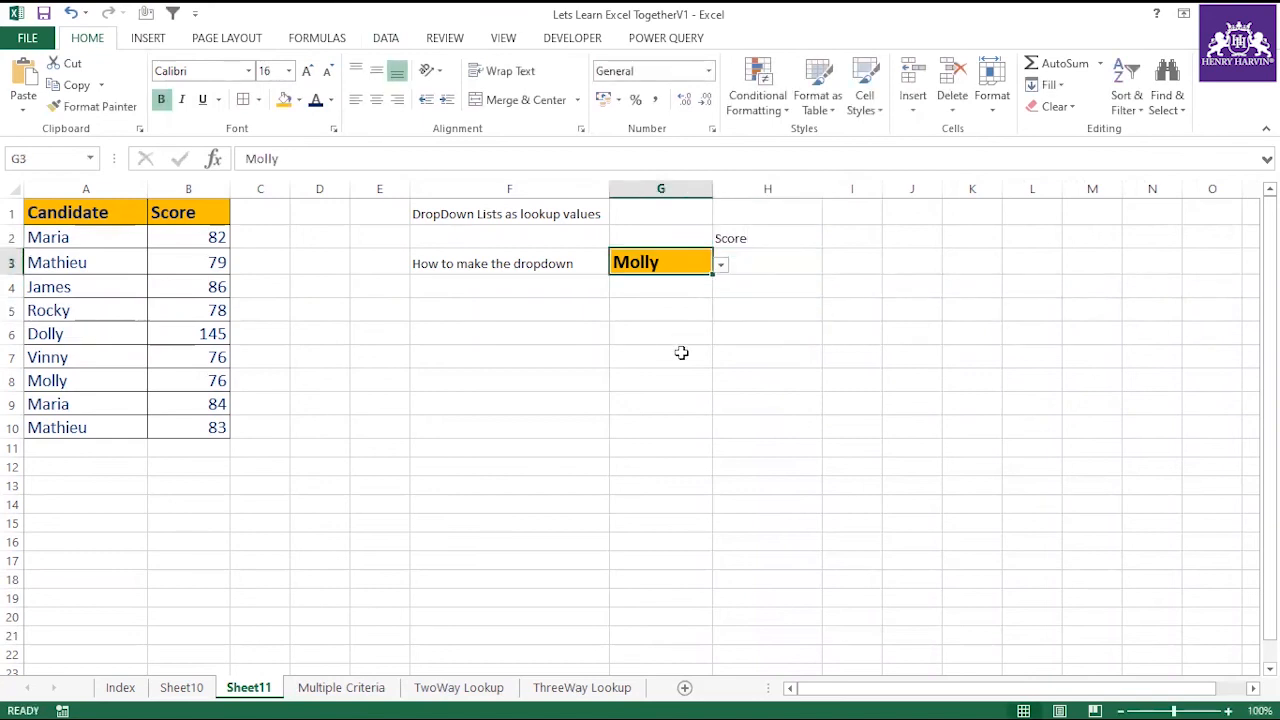
key("ctrl+c")
left_click(86, 108)
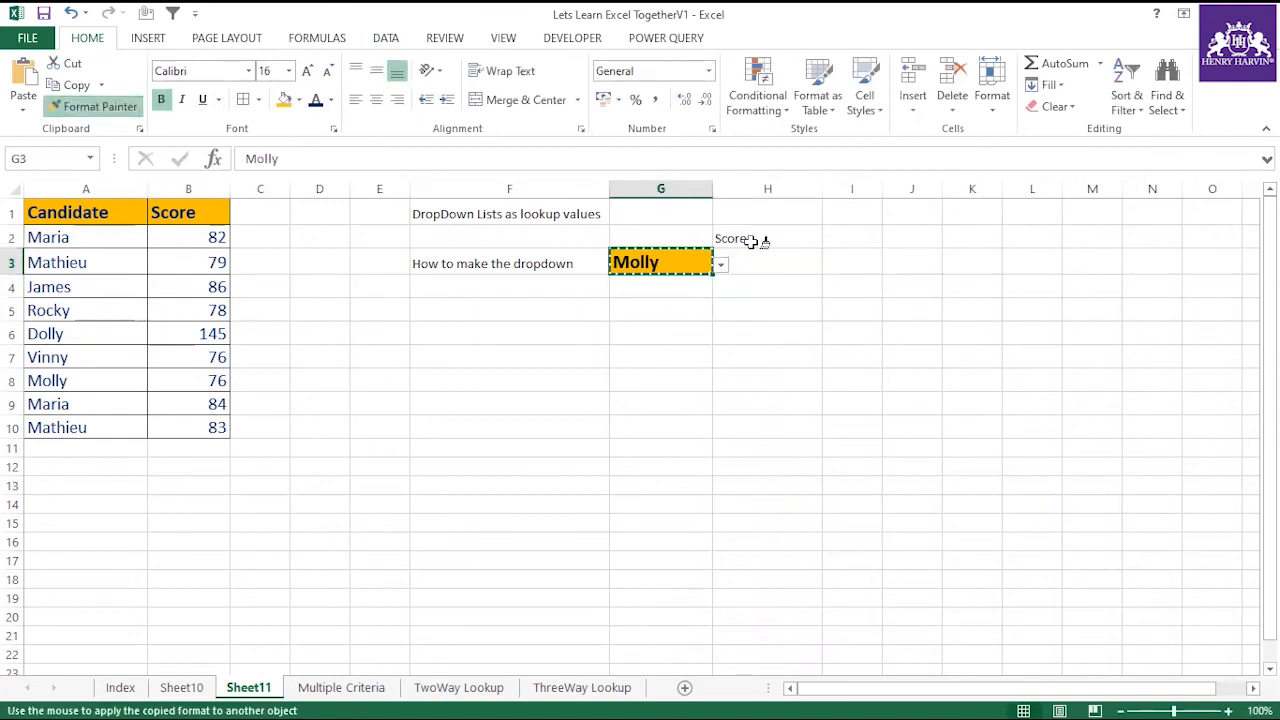
left_click(750, 240)
Enter =VLOOKUP(G3,A1:B10,2,0) in H3 to look up the selected candidate's score.
left_click(754, 264)
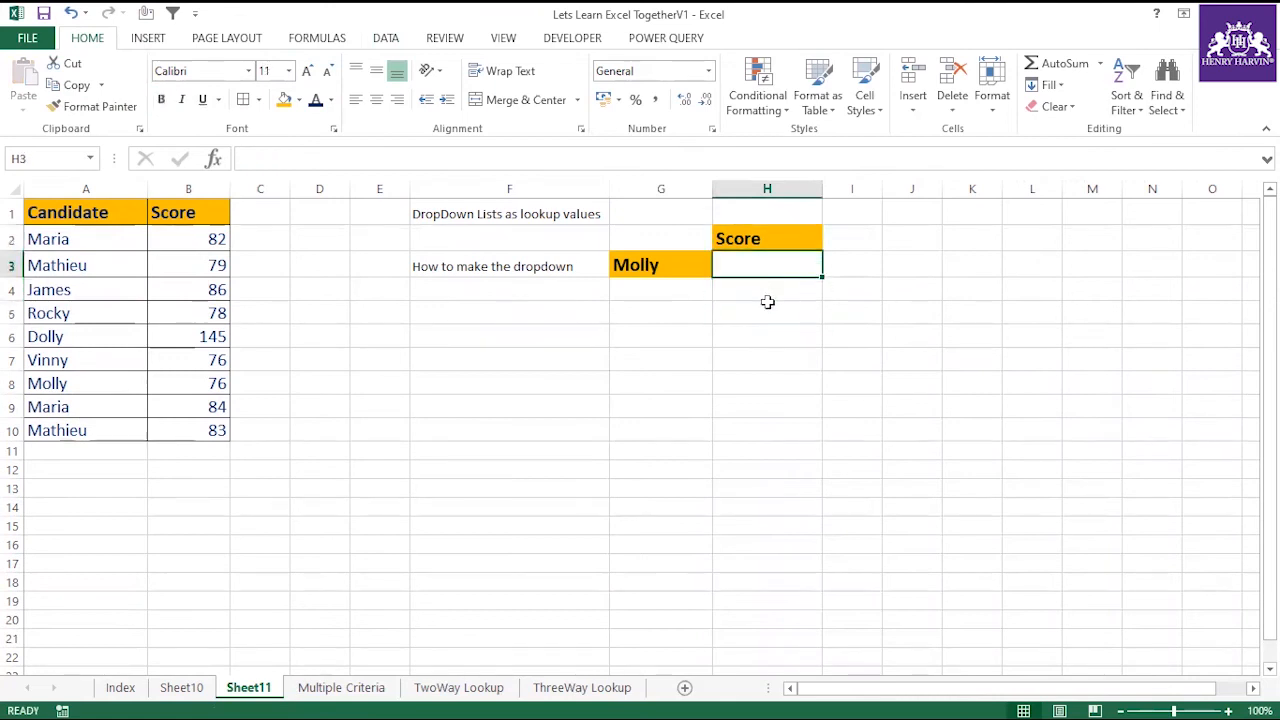
type("=vlo")
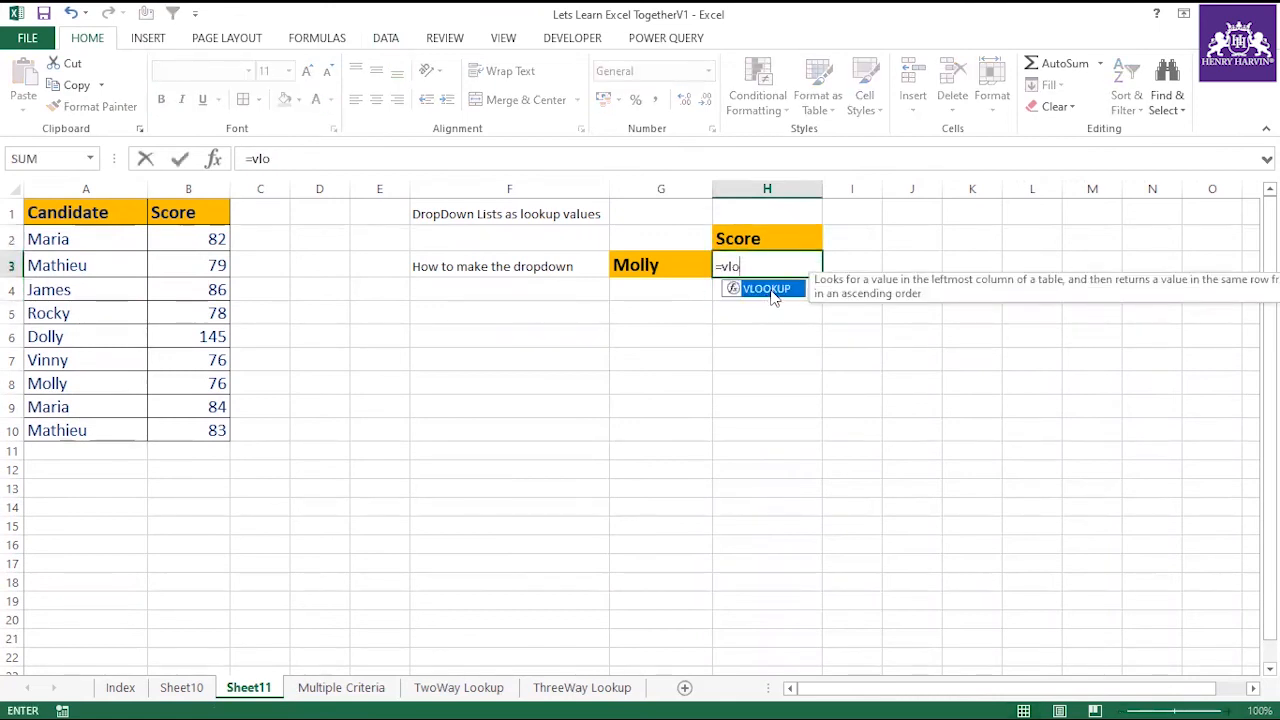
double_click(766, 289)
left_click(660, 264)
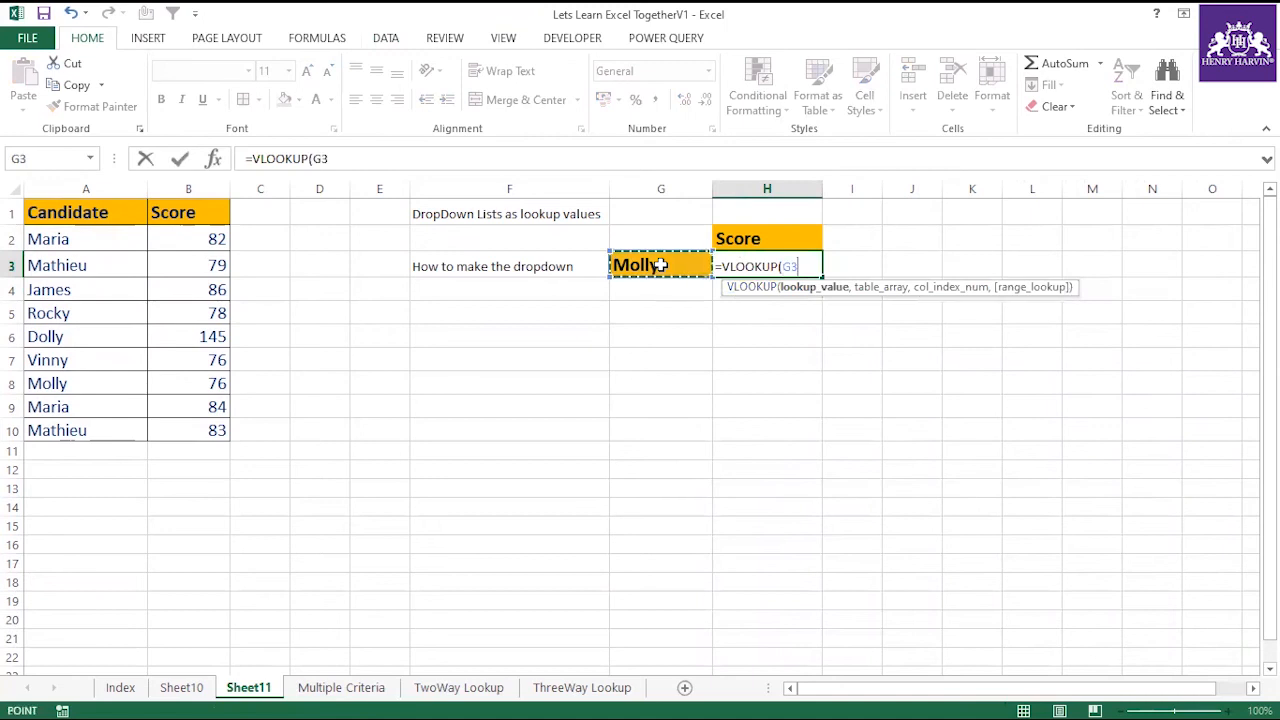
type(",")
left_click_drag(86, 209, 190, 428)
type(",2")
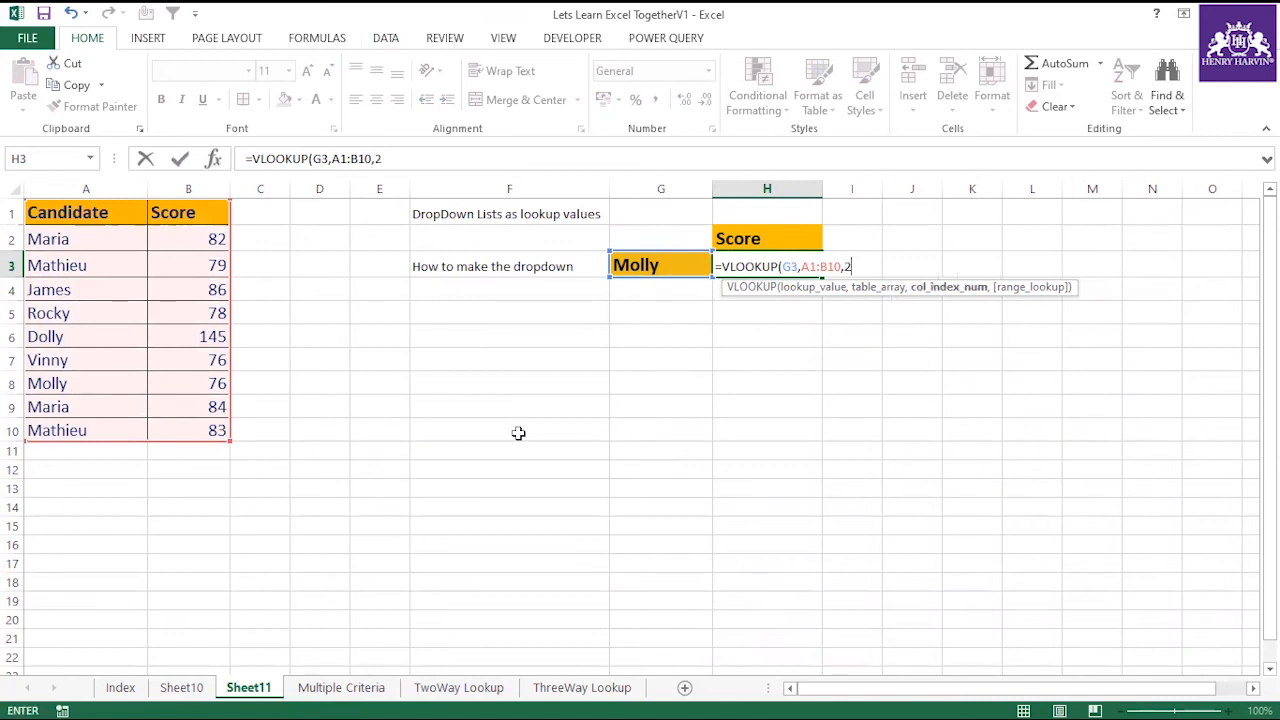
type(",0)")
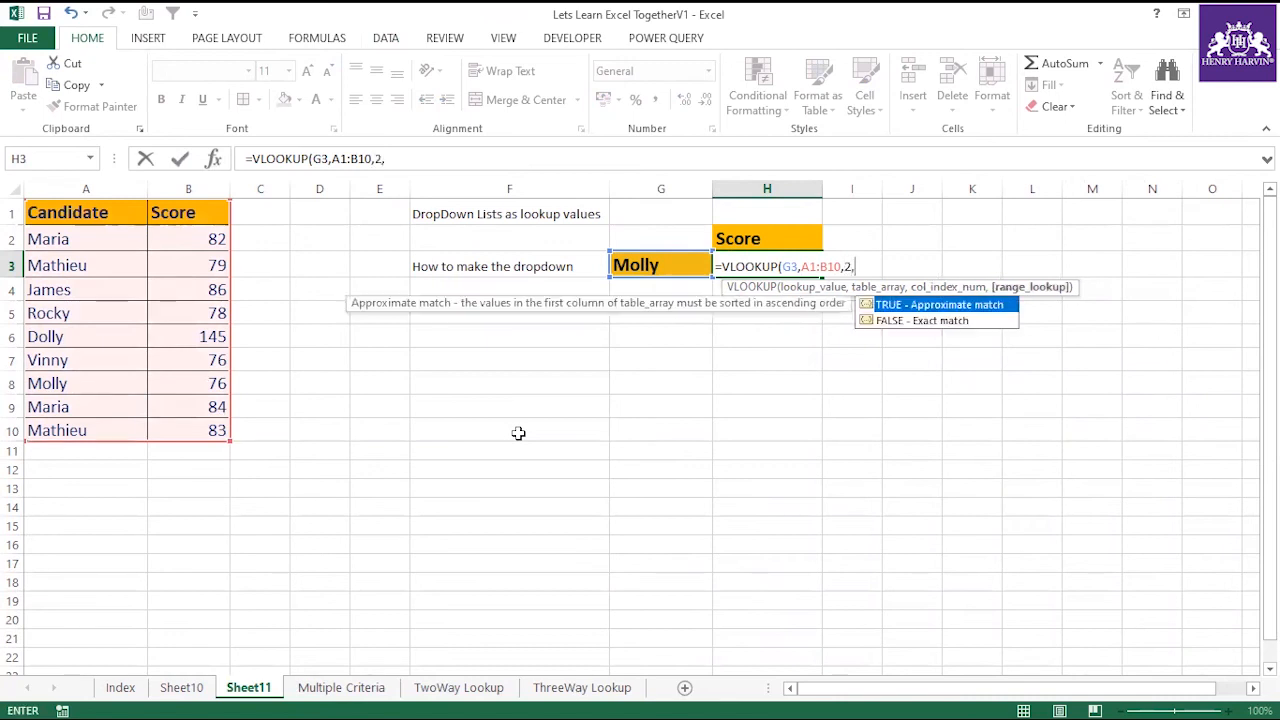
key("Return")
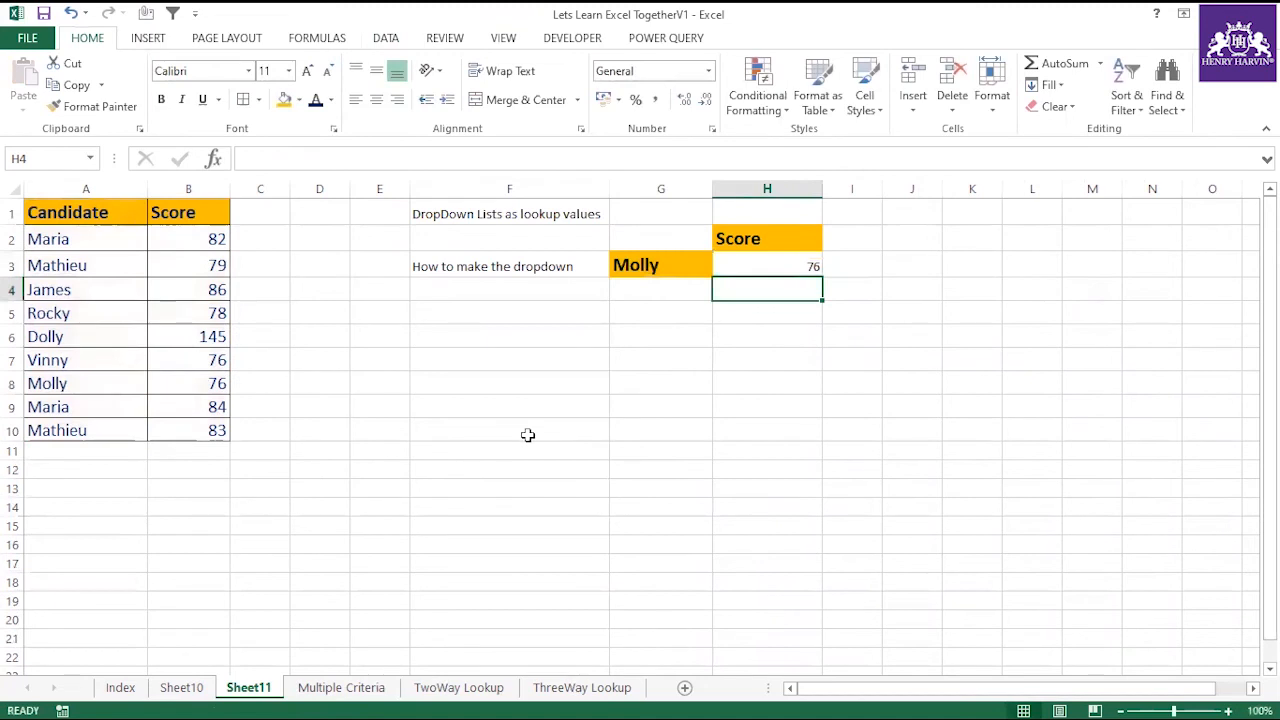
Check the H3 score against row 8, and choose the candidate from A5 in G3 to check row 5.
left_click(70, 383)
left_click(170, 383)
left_click(644, 278)
left_click(720, 268)
left_click(660, 318)
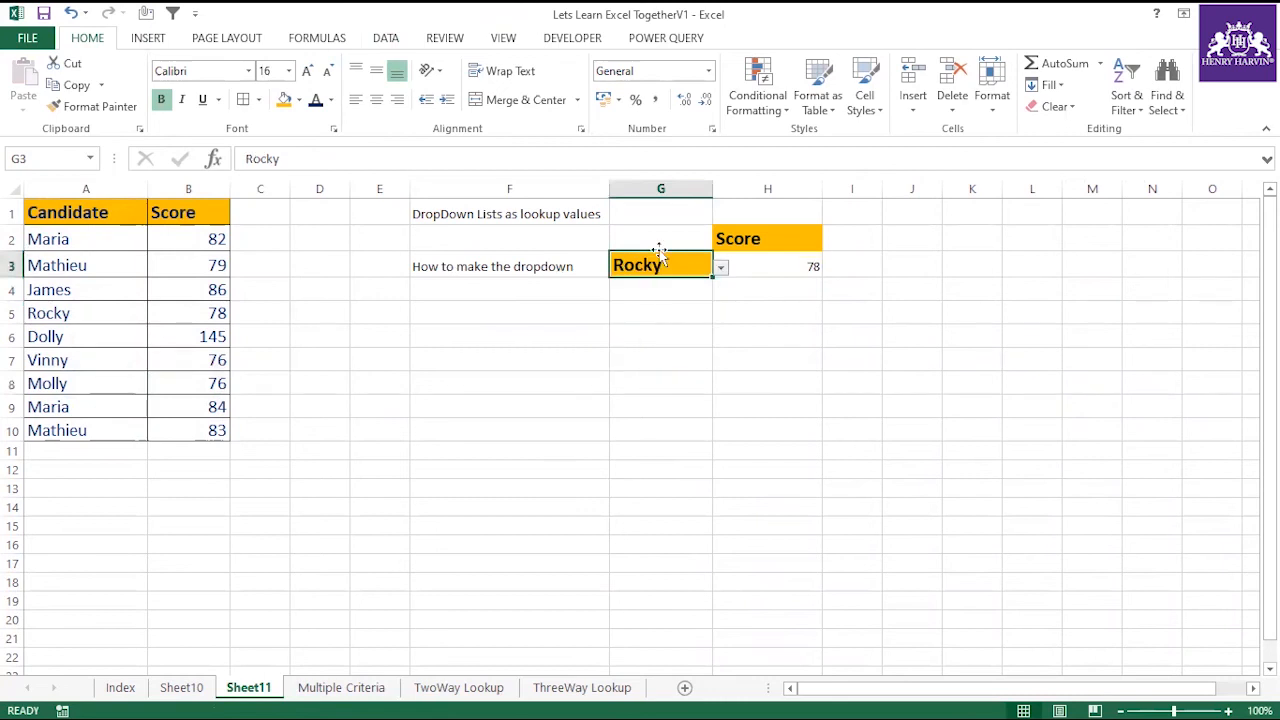
left_click(82, 313)
left_click(185, 313)
Test the lookup by choosing the candidate from A3 and the one from A2 in G3, checking the score against B2.
left_click(660, 258)
left_click(720, 268)
left_click(665, 290)
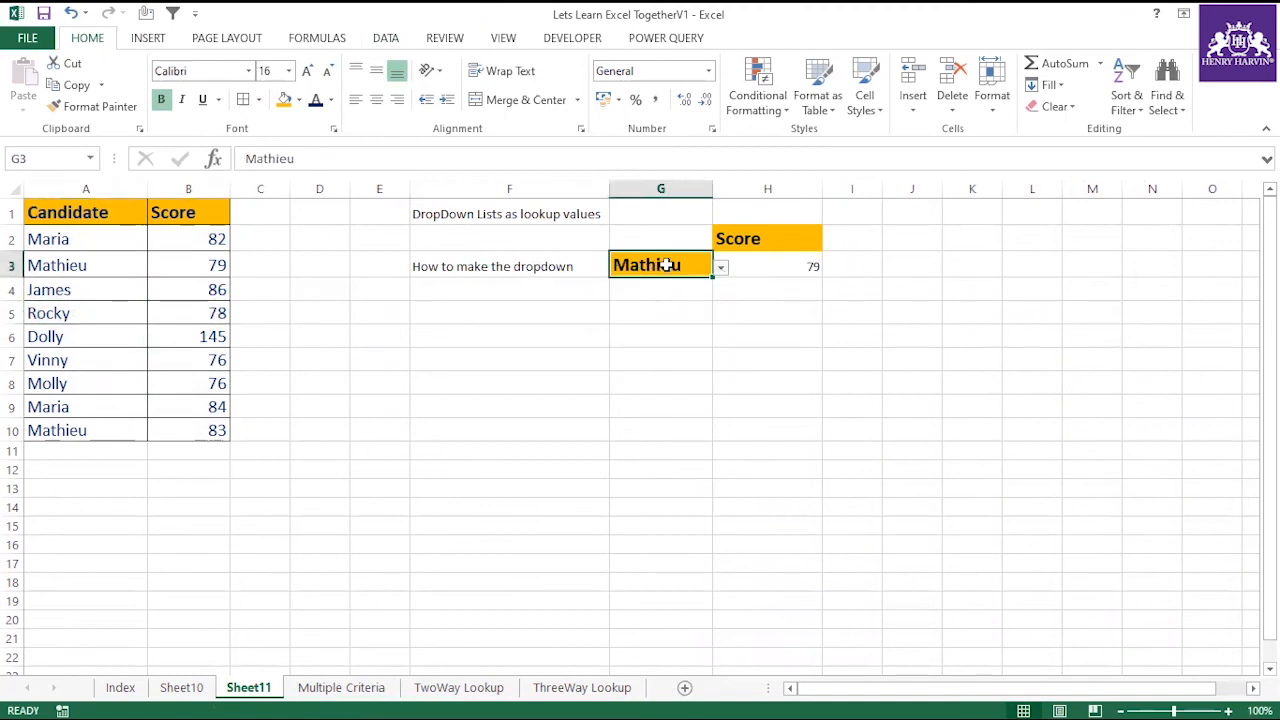
left_click(720, 268)
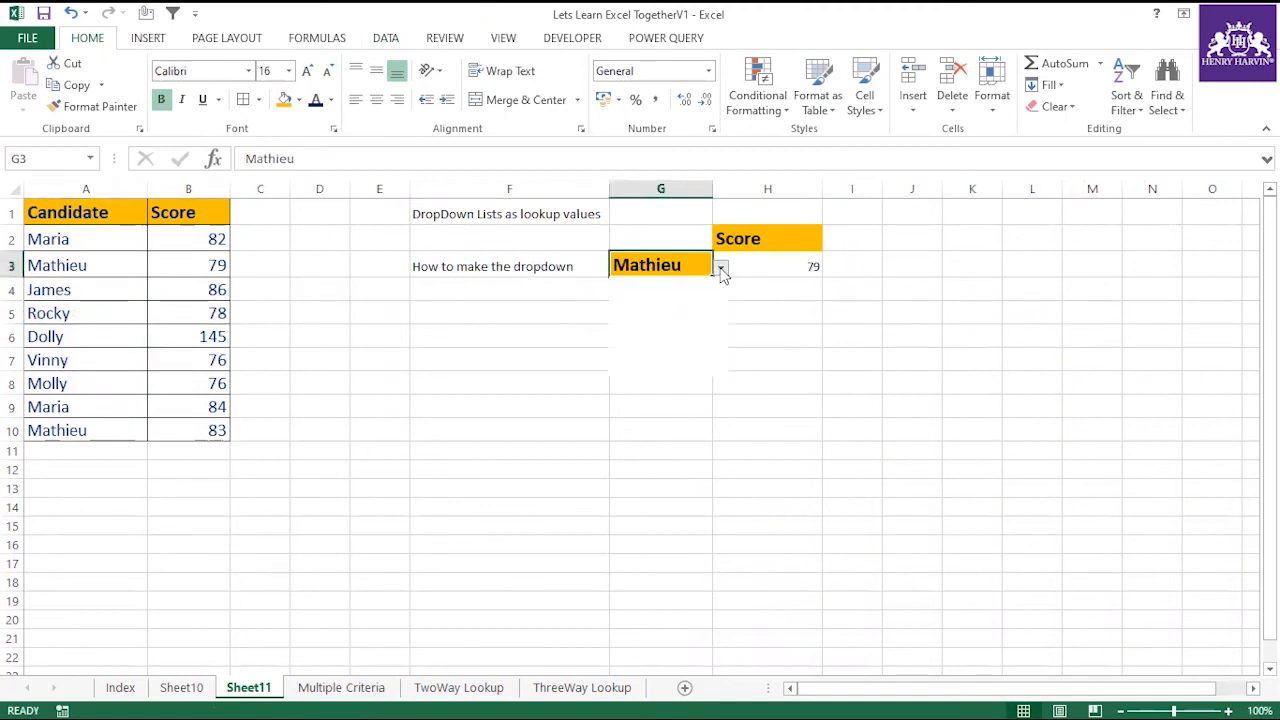
left_click(655, 368)
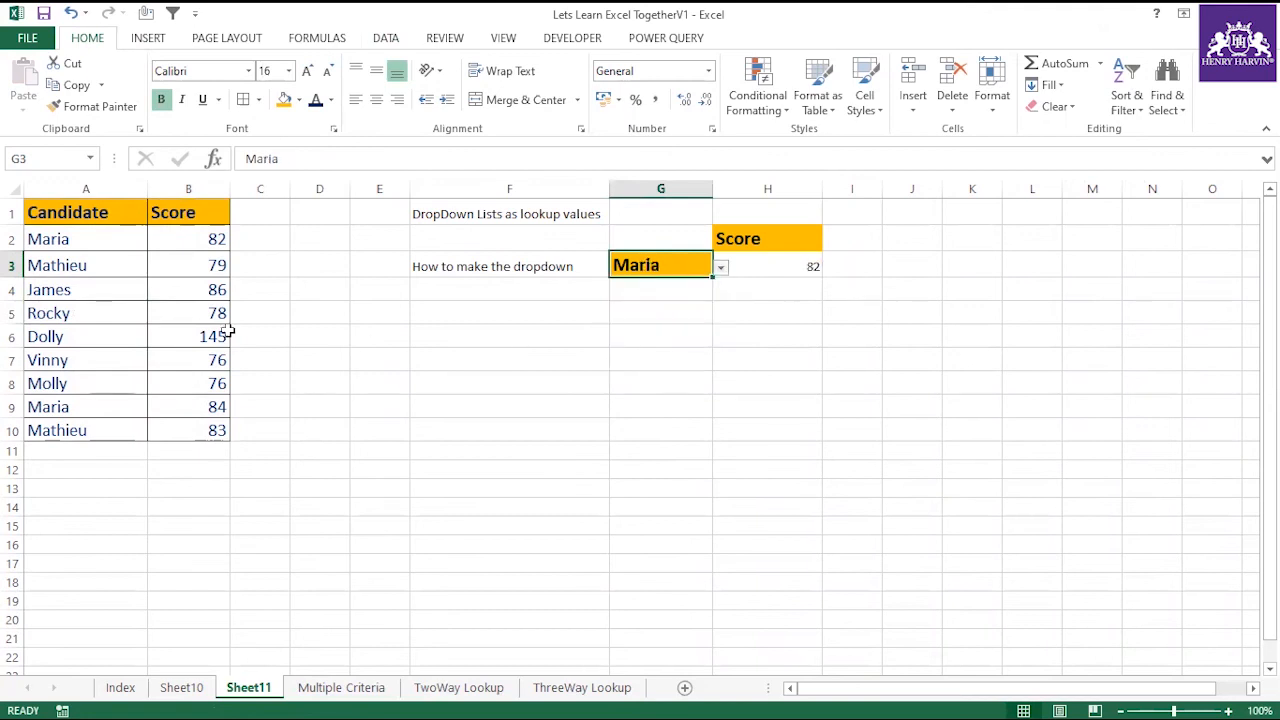
left_click(90, 238)
left_click(160, 244)
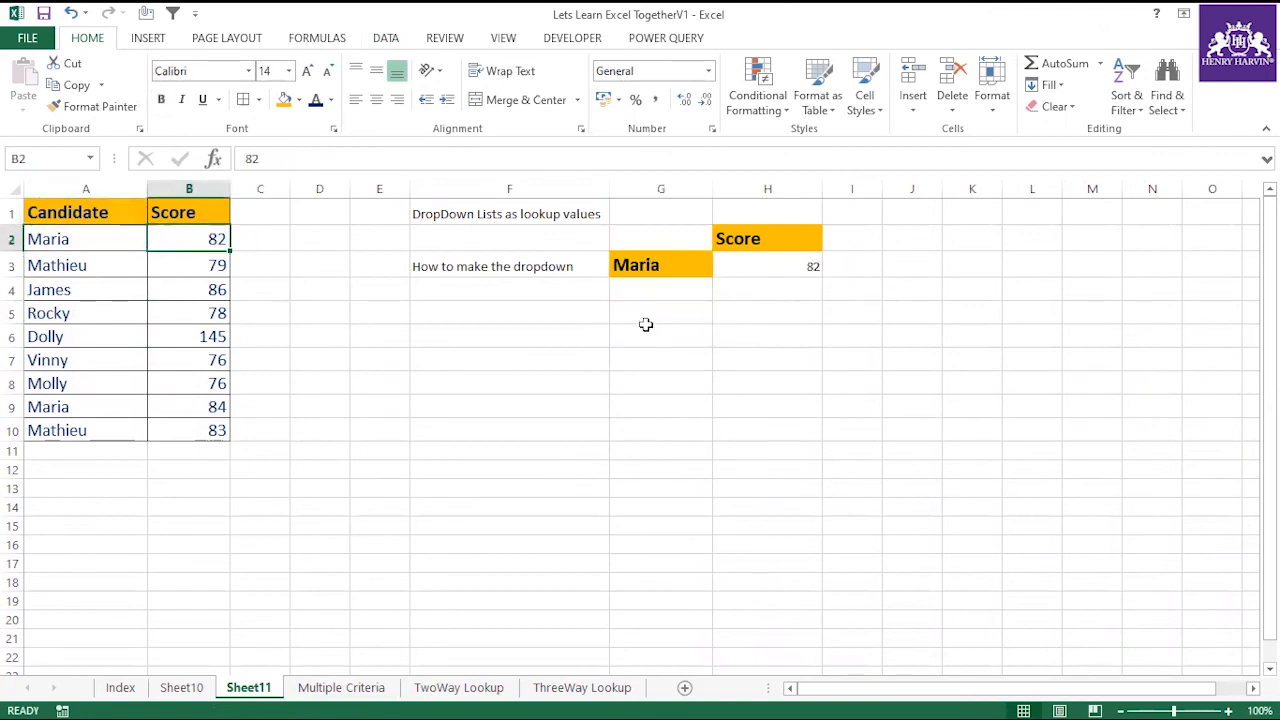
left_click(686, 318)
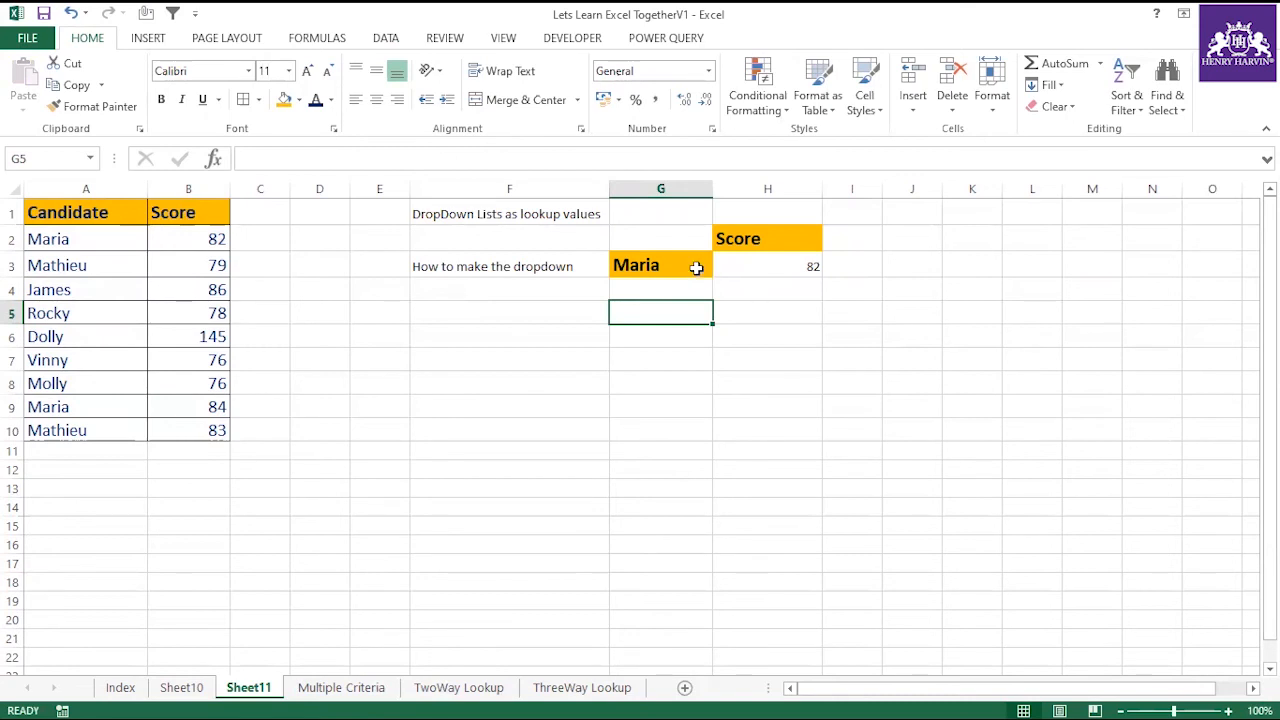
left_click(697, 267)
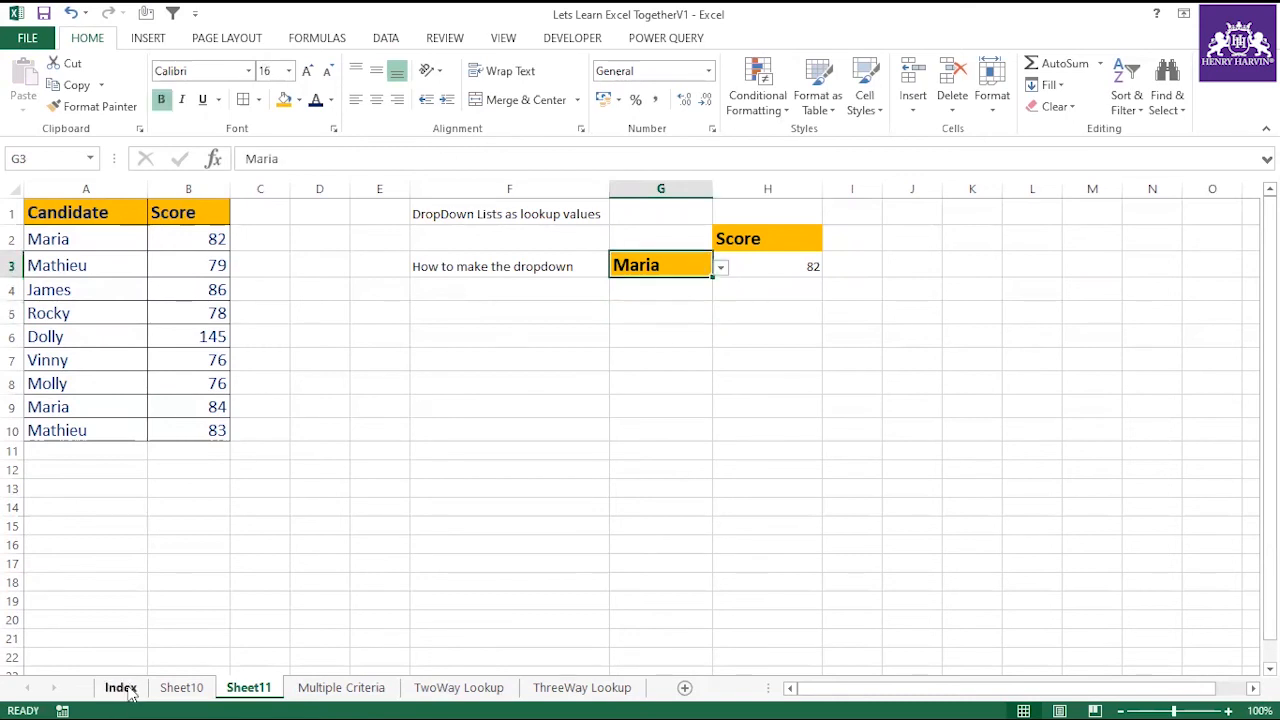
Copy the Partial Lookup (Wildcard character) title from F5 on Index into F10 on Sheet11, and fit column F to it.
left_click(125, 690)
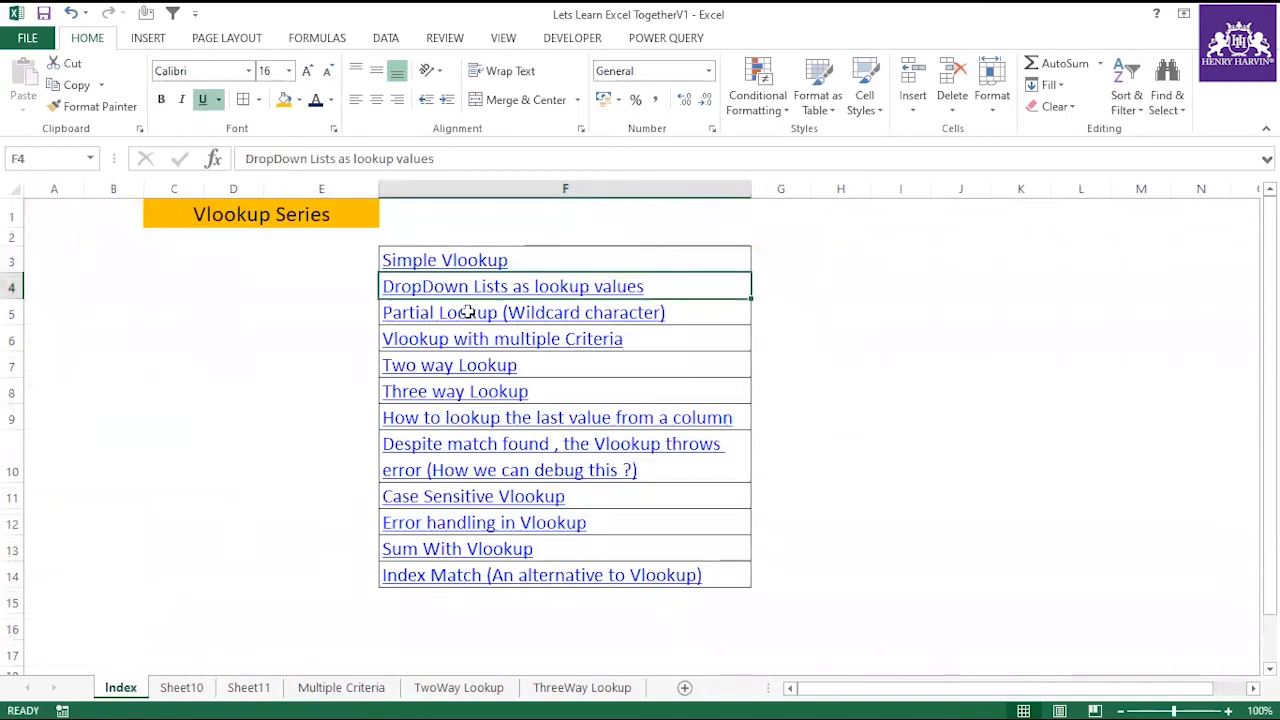
left_click(689, 311)
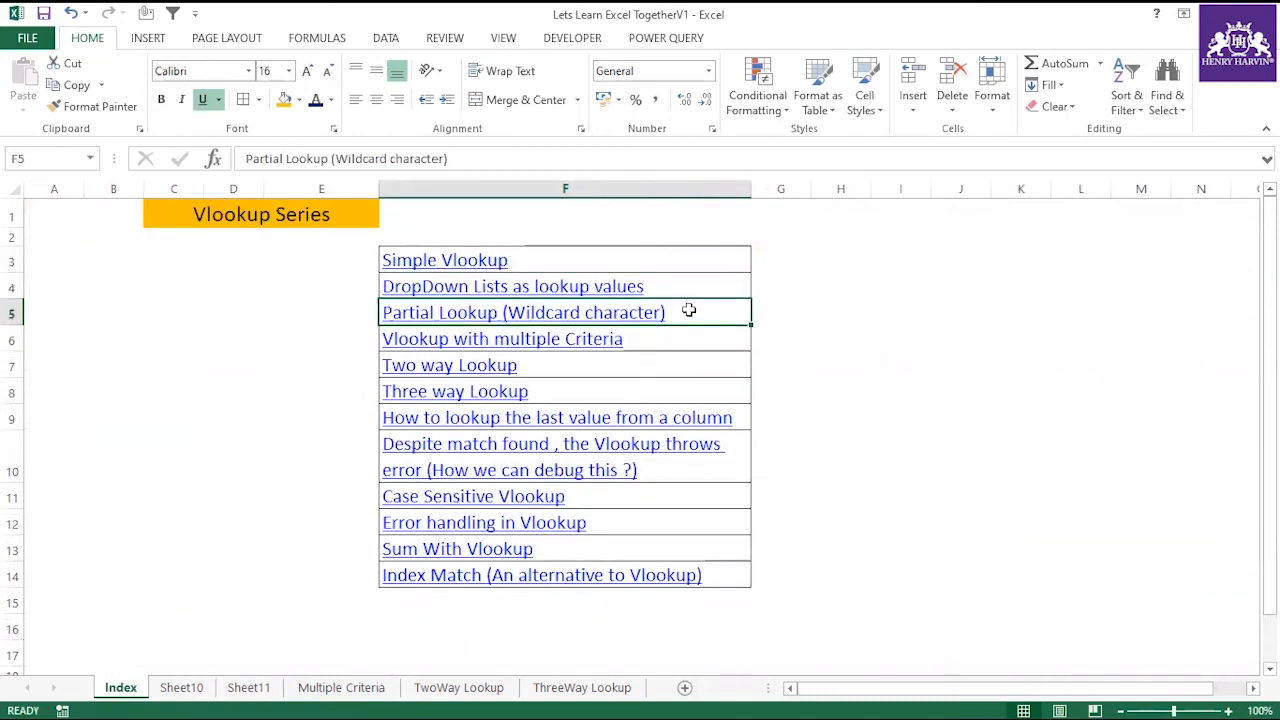
key("ctrl+c")
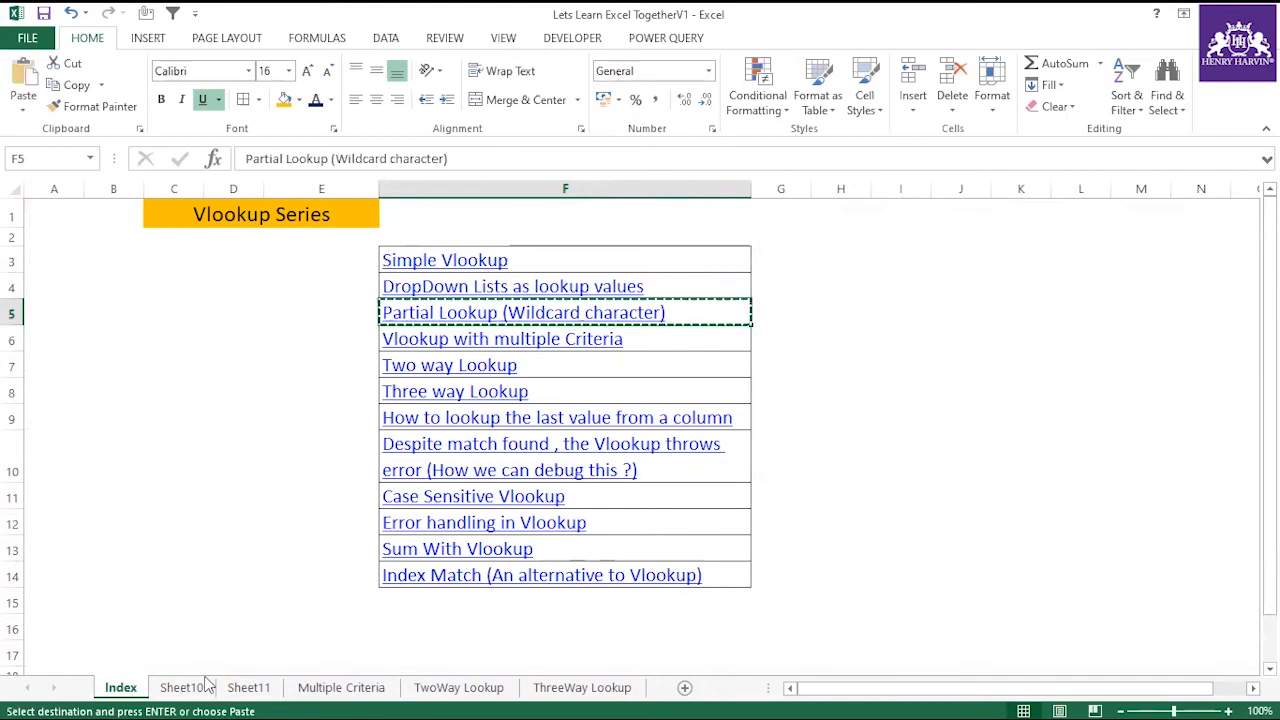
left_click(248, 687)
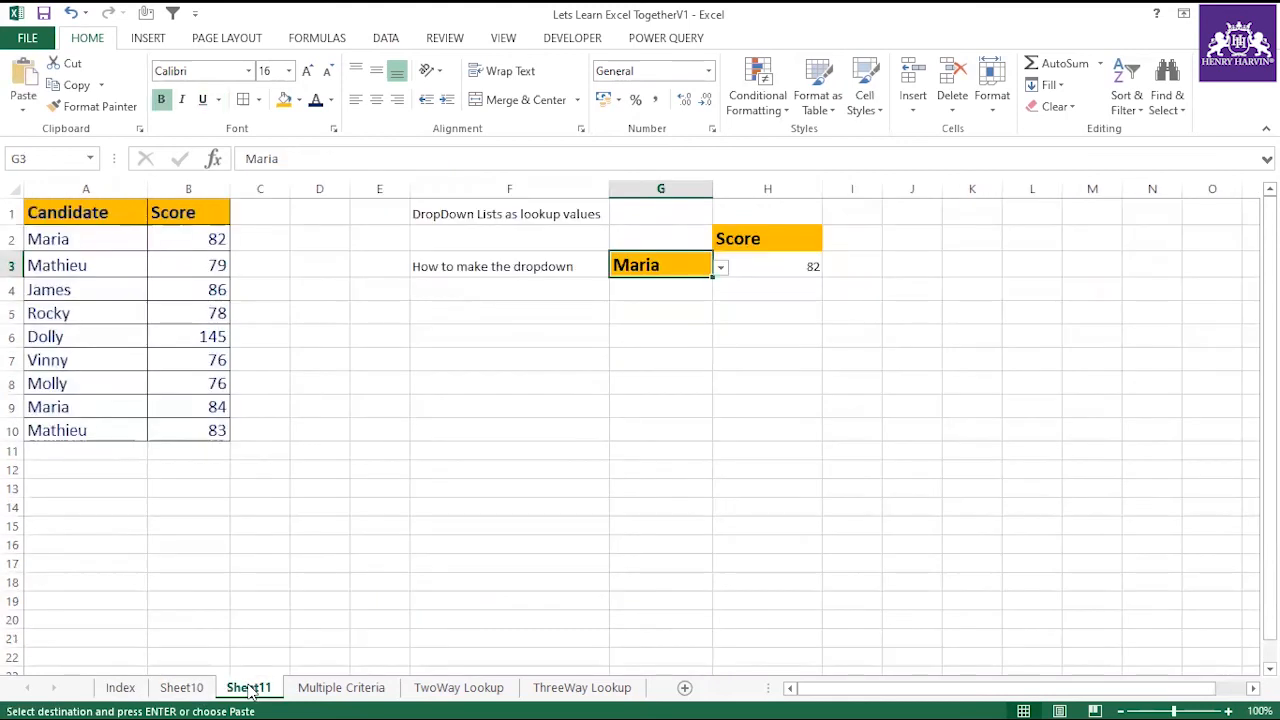
left_click(471, 332)
left_click(460, 432)
key("ctrl+v")
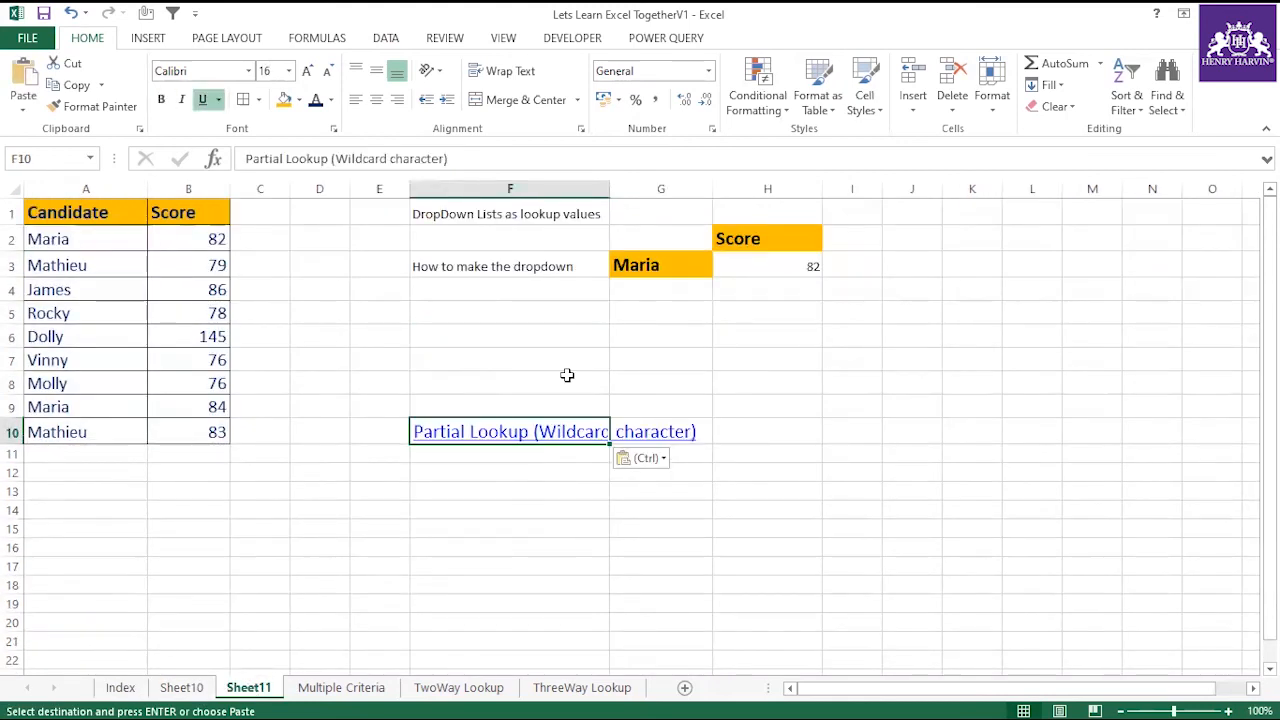
double_click(610, 188)
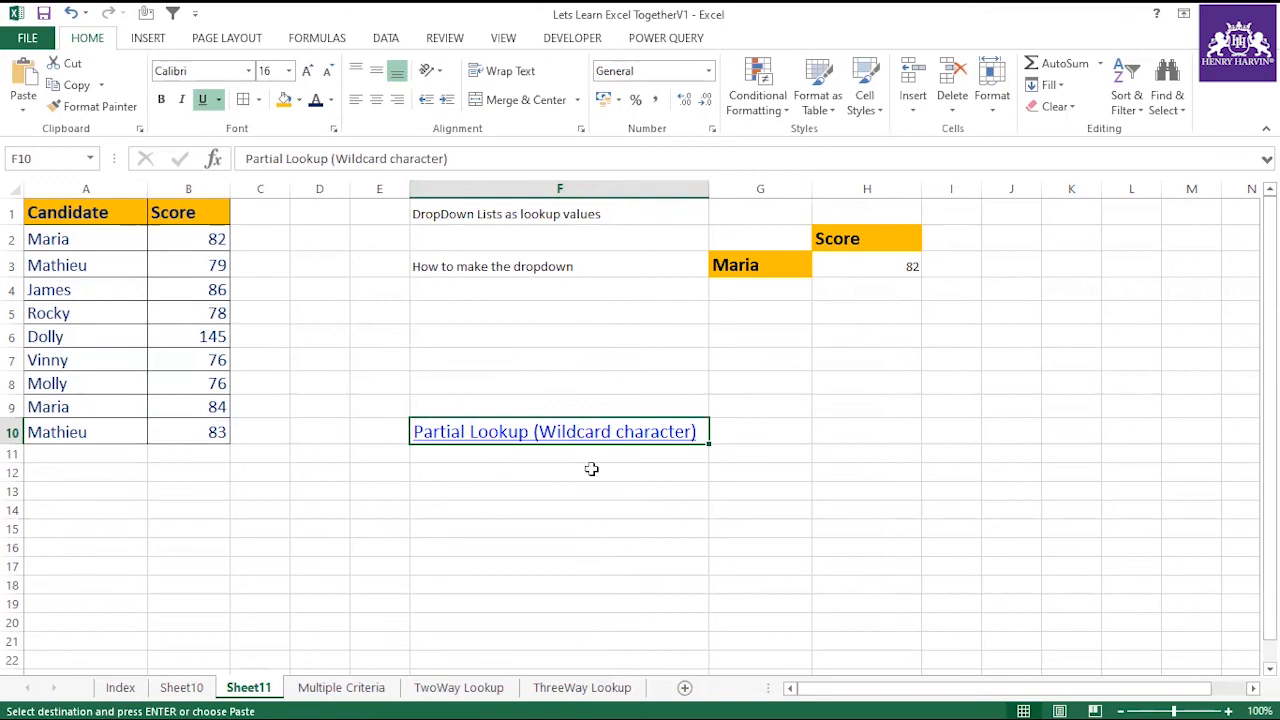
Enter the contains-style wildcard pattern *ABC* in H9.
left_click(845, 405)
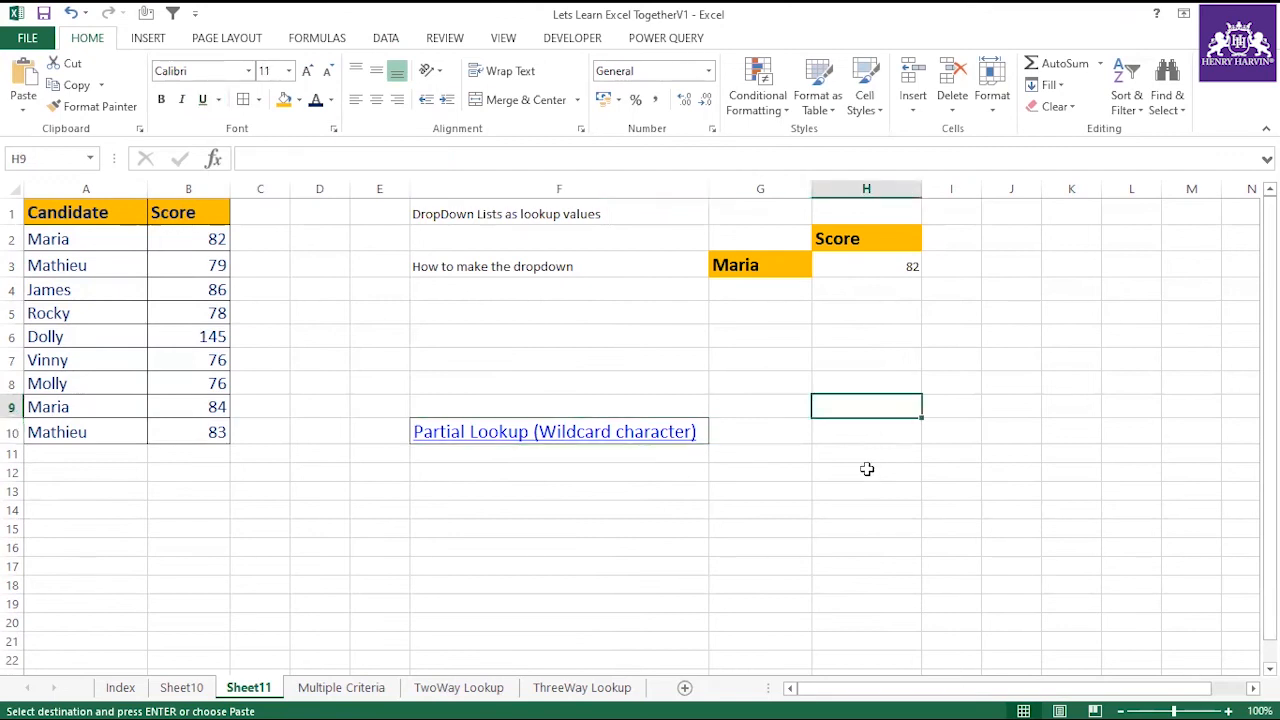
type("*A")
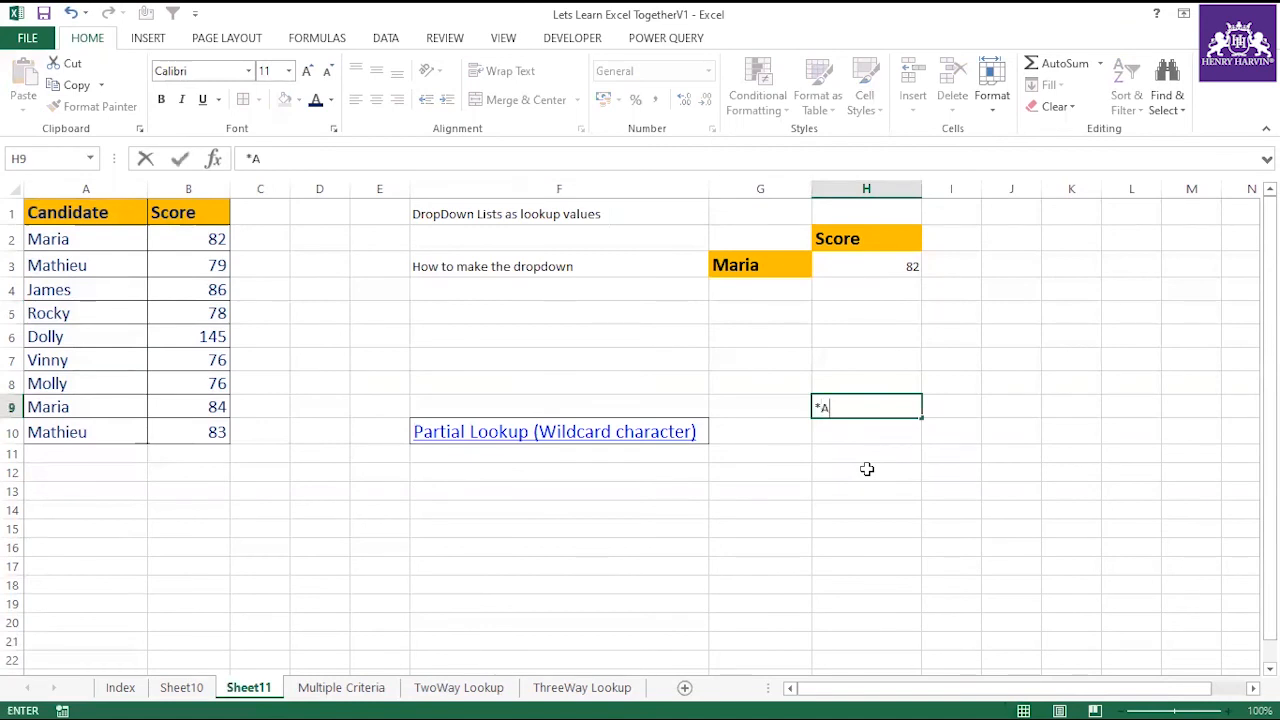
type("BC*")
key("Return")
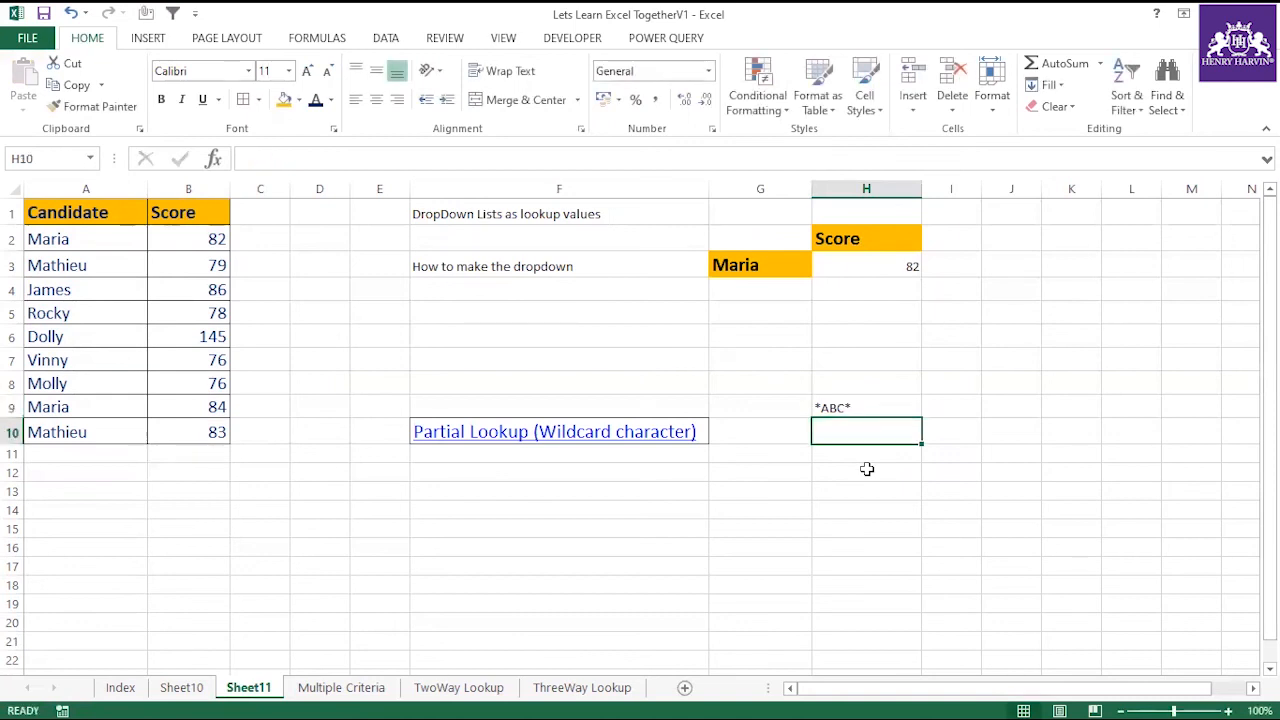
Add the ends-with pattern *A in H10 and the begins-with pattern A* in H11.
type("*A")
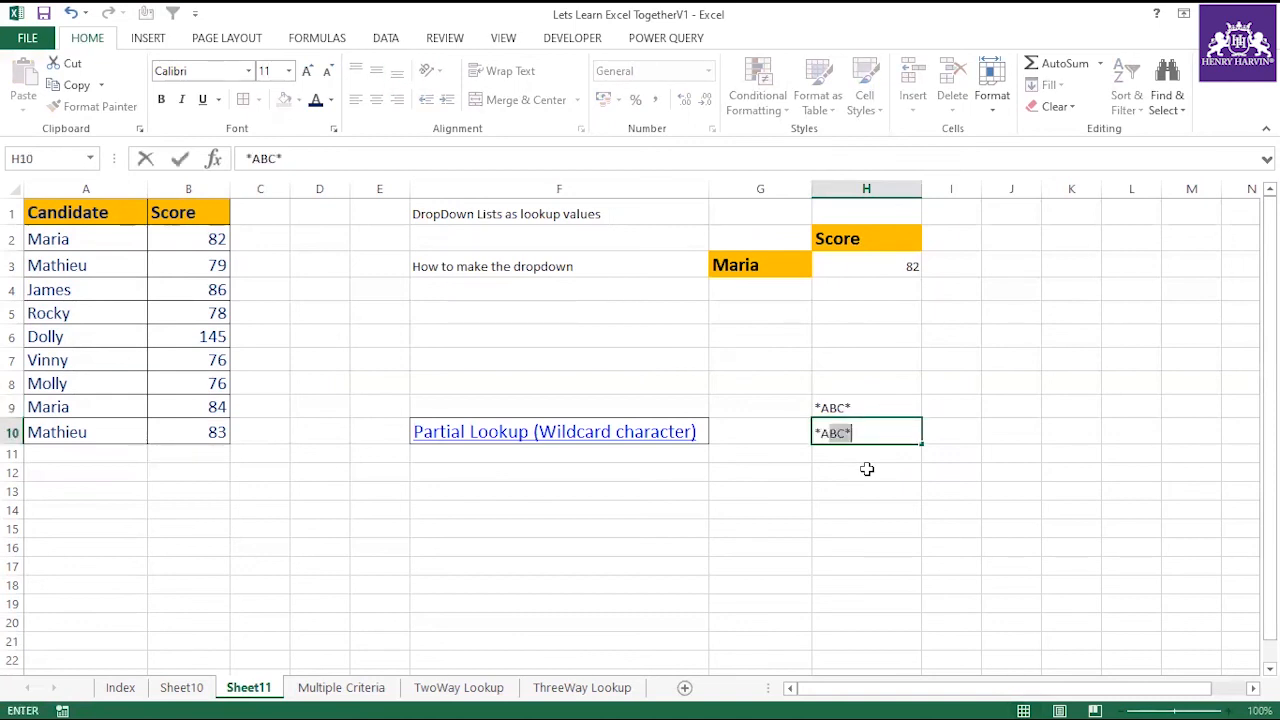
key("BackSpace")
key("Return")
type("A")
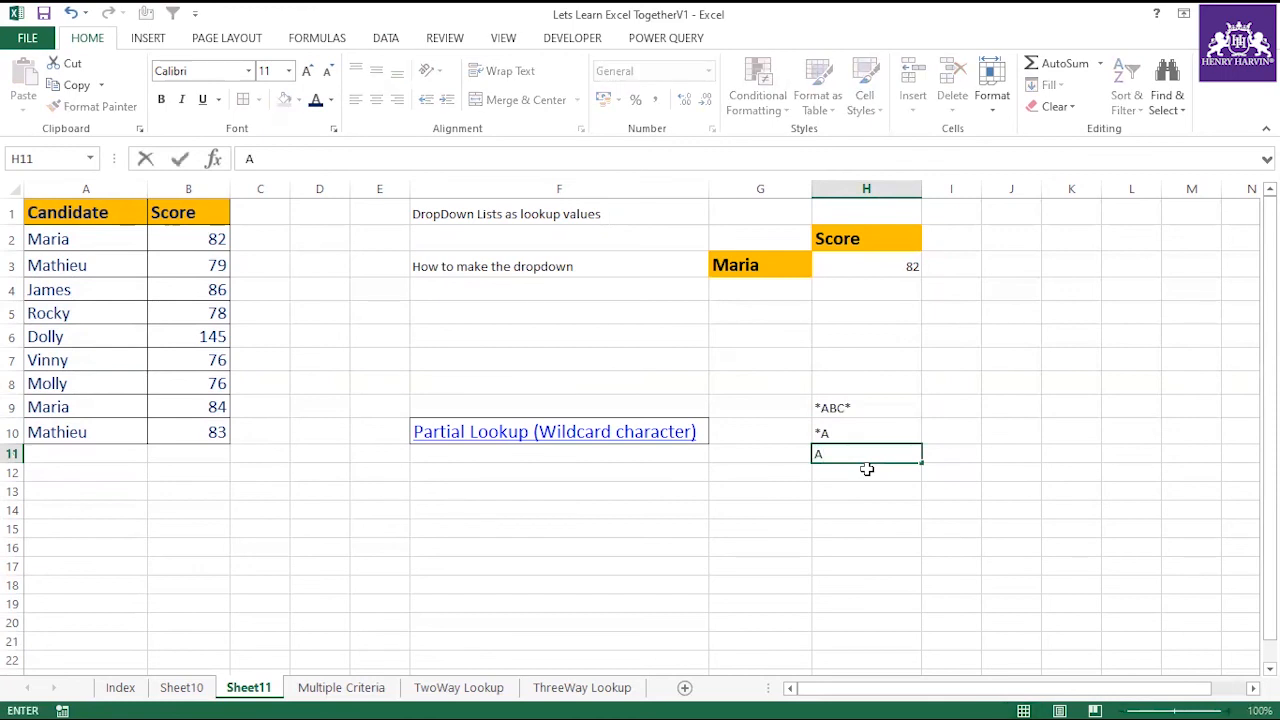
type("*")
left_click(863, 508)
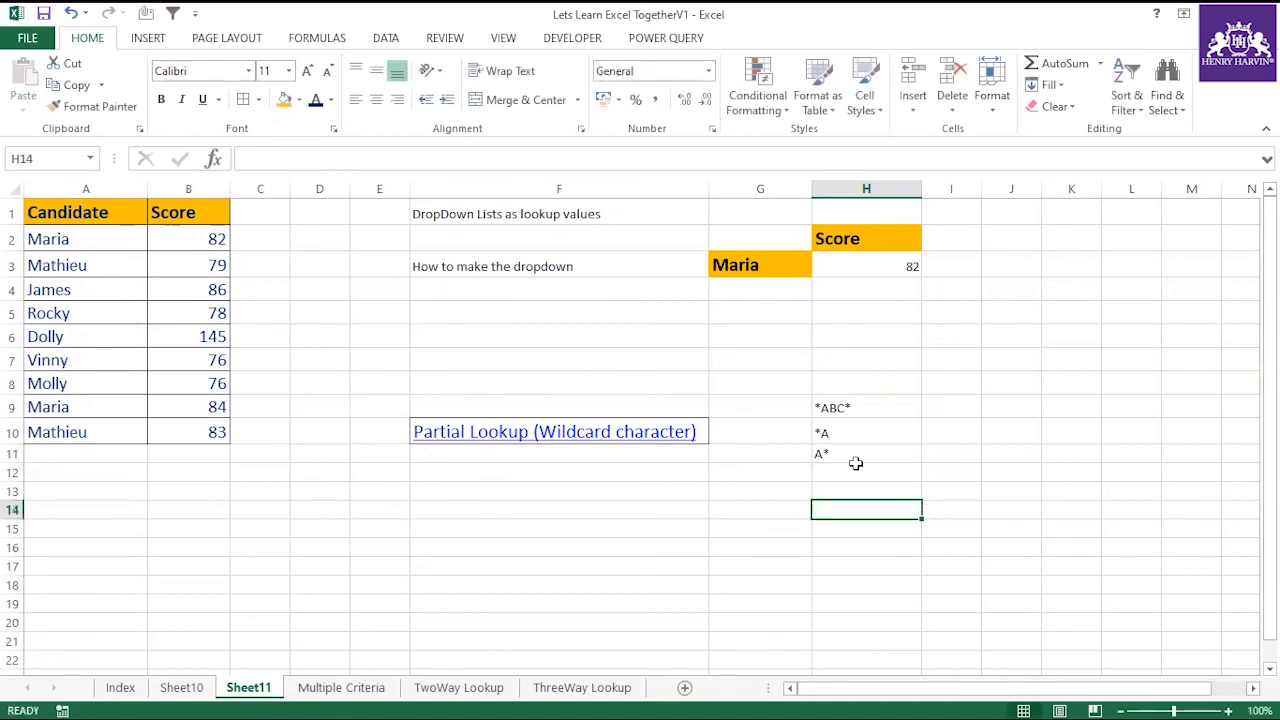
left_click_drag(872, 406, 868, 450)
left_click(843, 466)
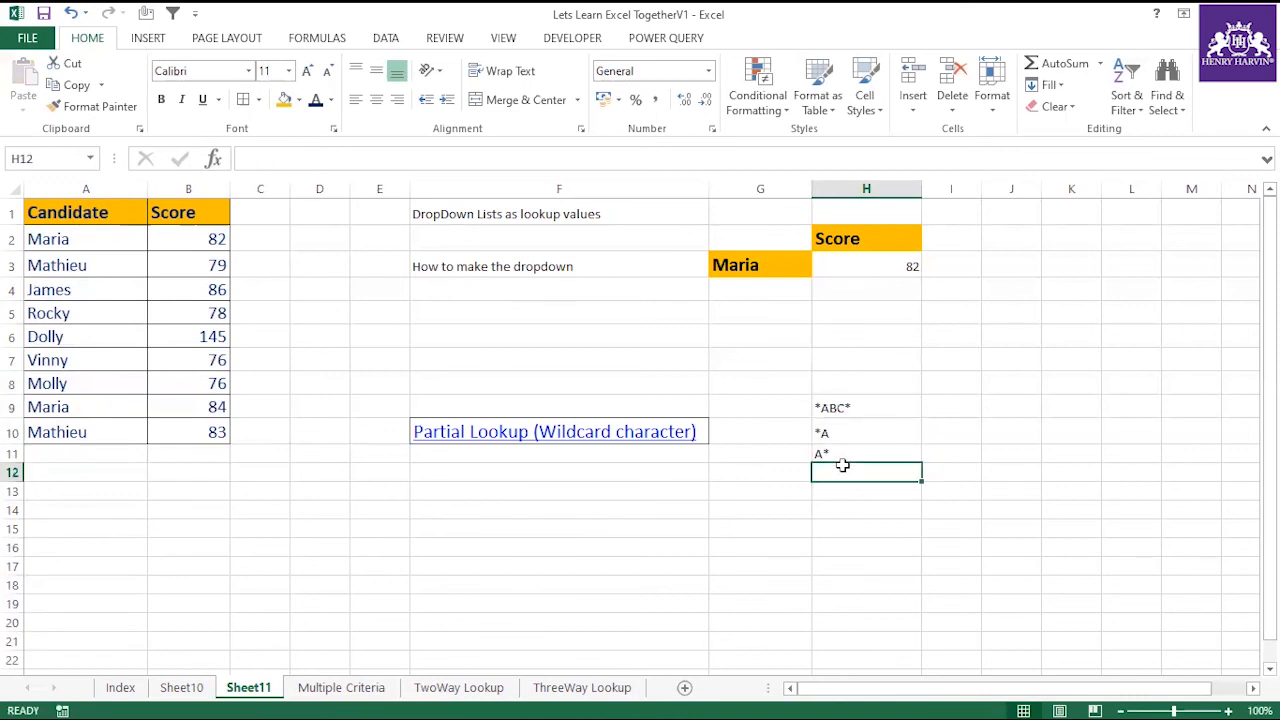
Enter the partial lookup text Dol in E12, below the Partial Lookup title.
left_click(523, 474)
left_click(398, 472)
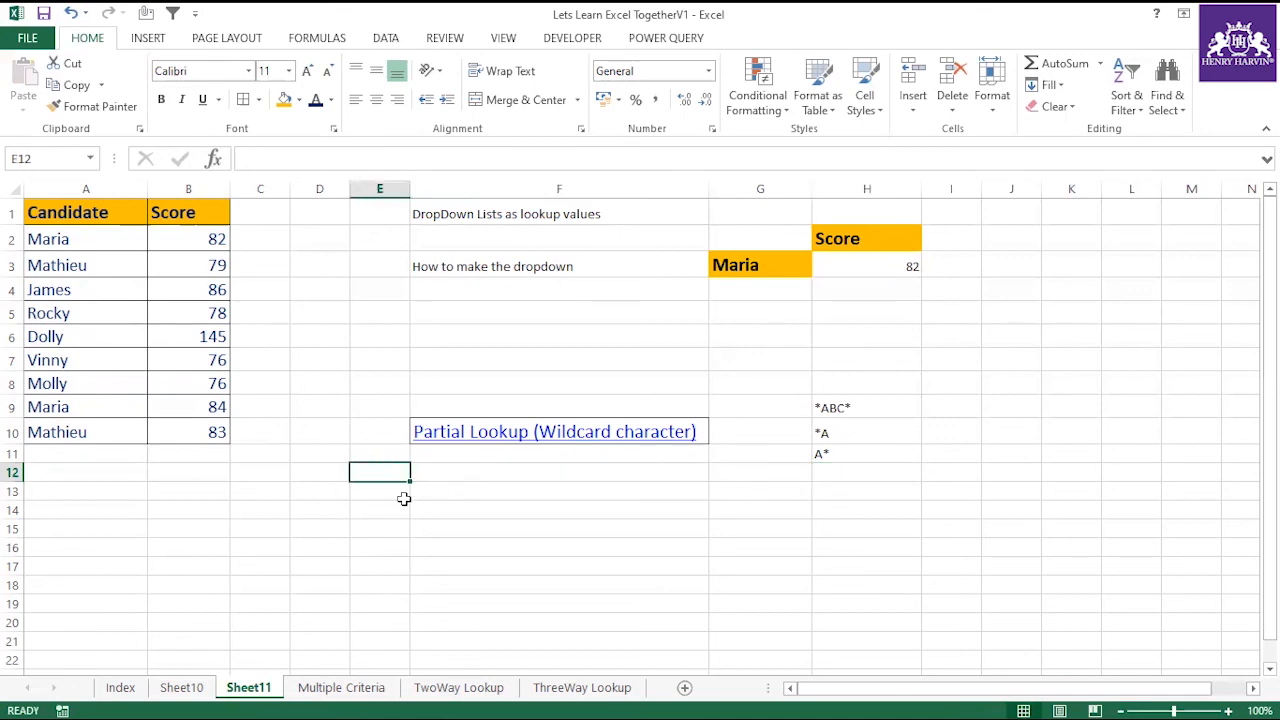
type("Dol")
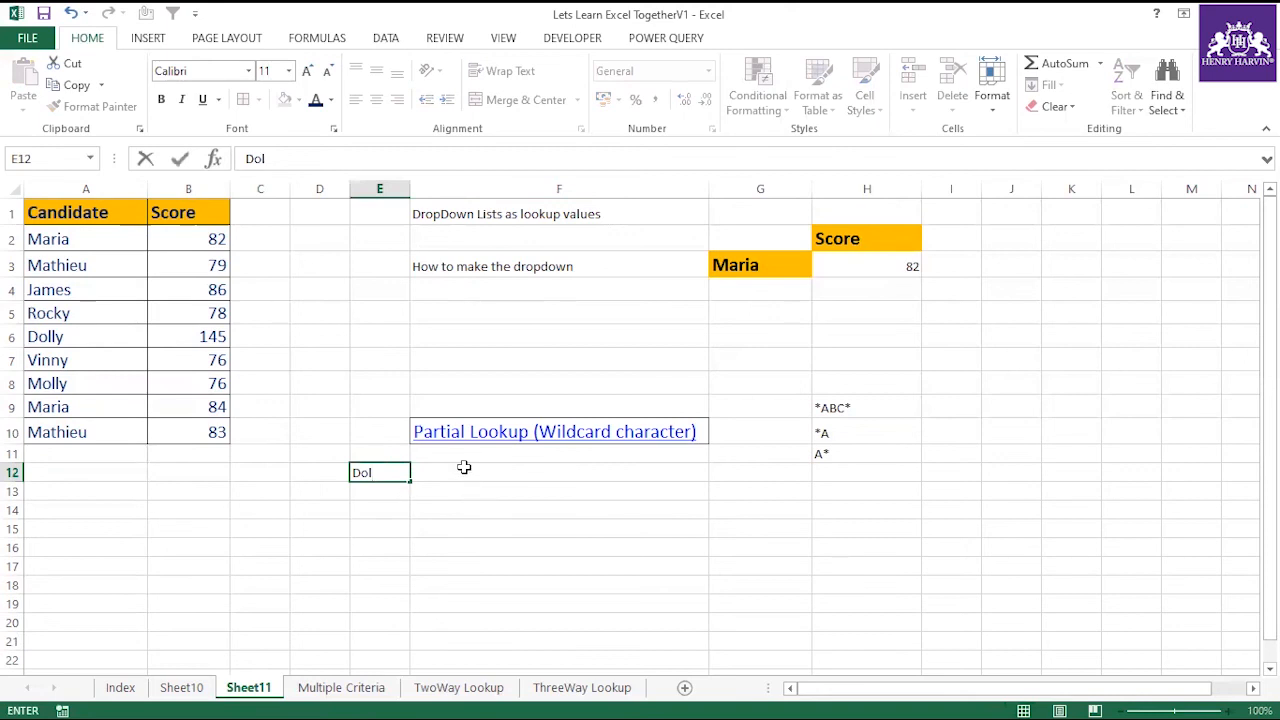
key("Return")
left_click(380, 470)
Enter =VLOOKUP(E12&"*",A2:B10,2,0) in F12 to find the score from the partial name.
left_click(443, 471)
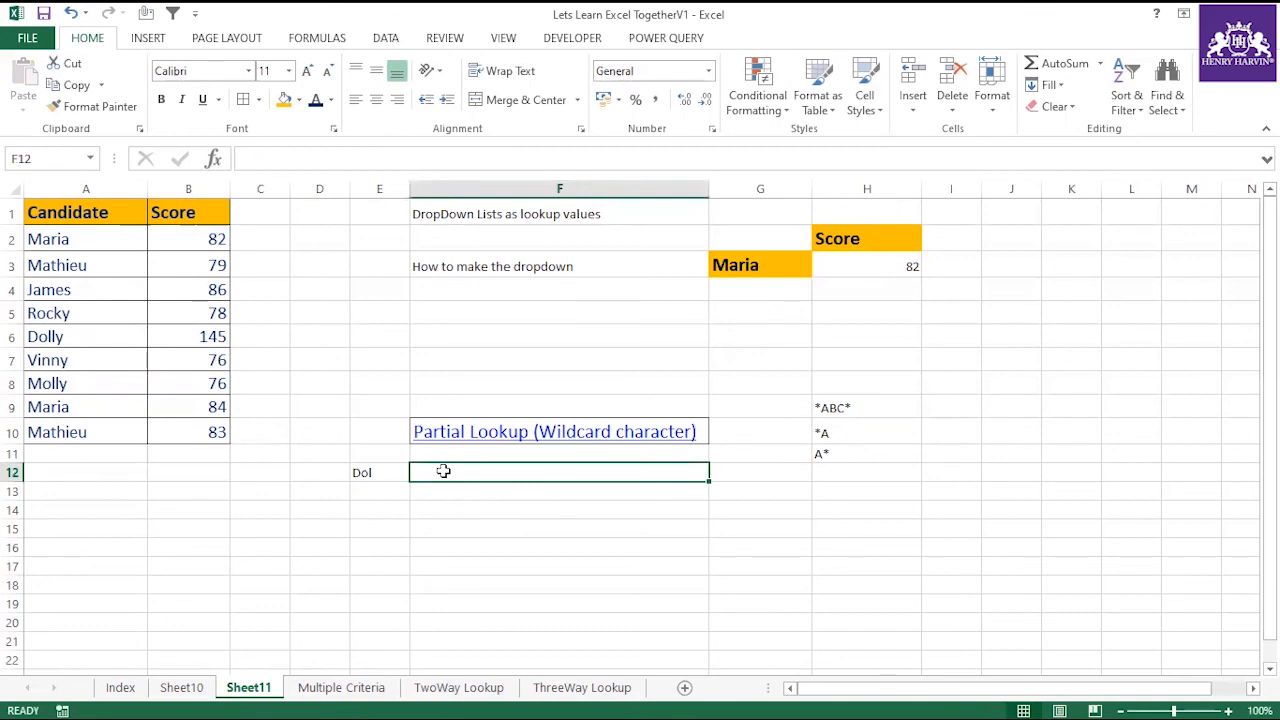
double_click(445, 472)
type("=vlo")
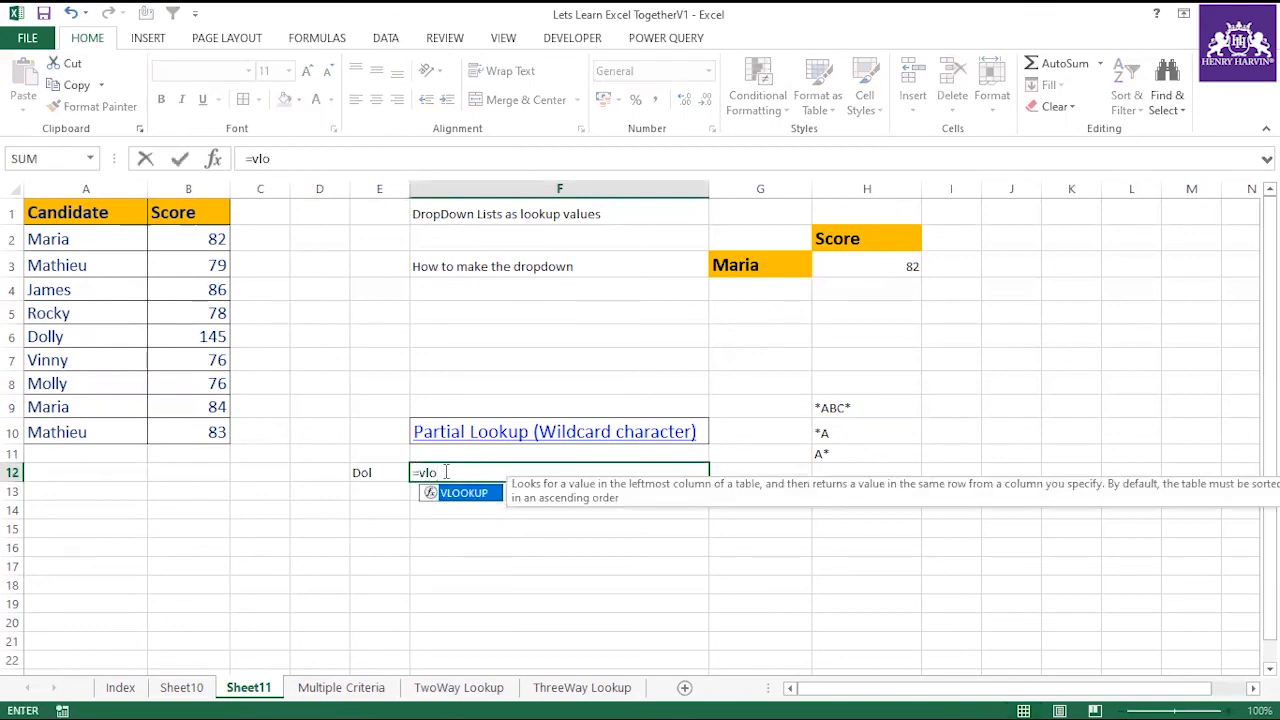
double_click(462, 493)
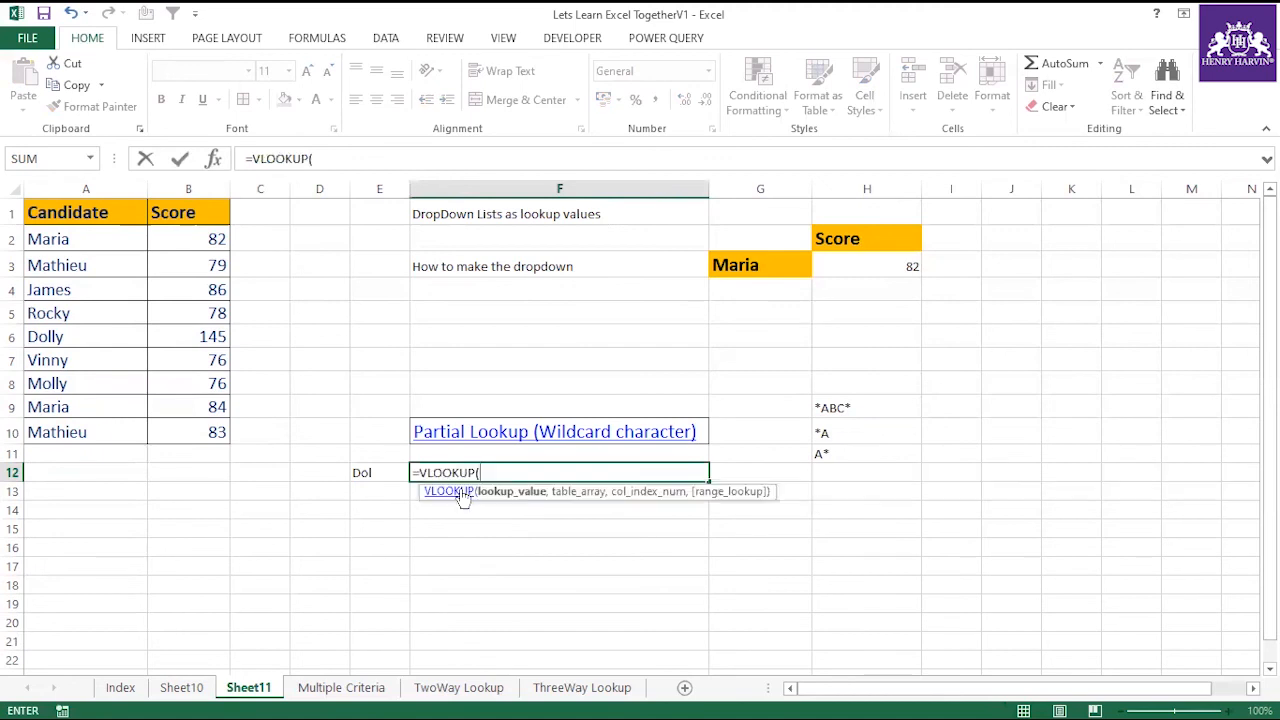
left_click(378, 473)
type("&\"*")
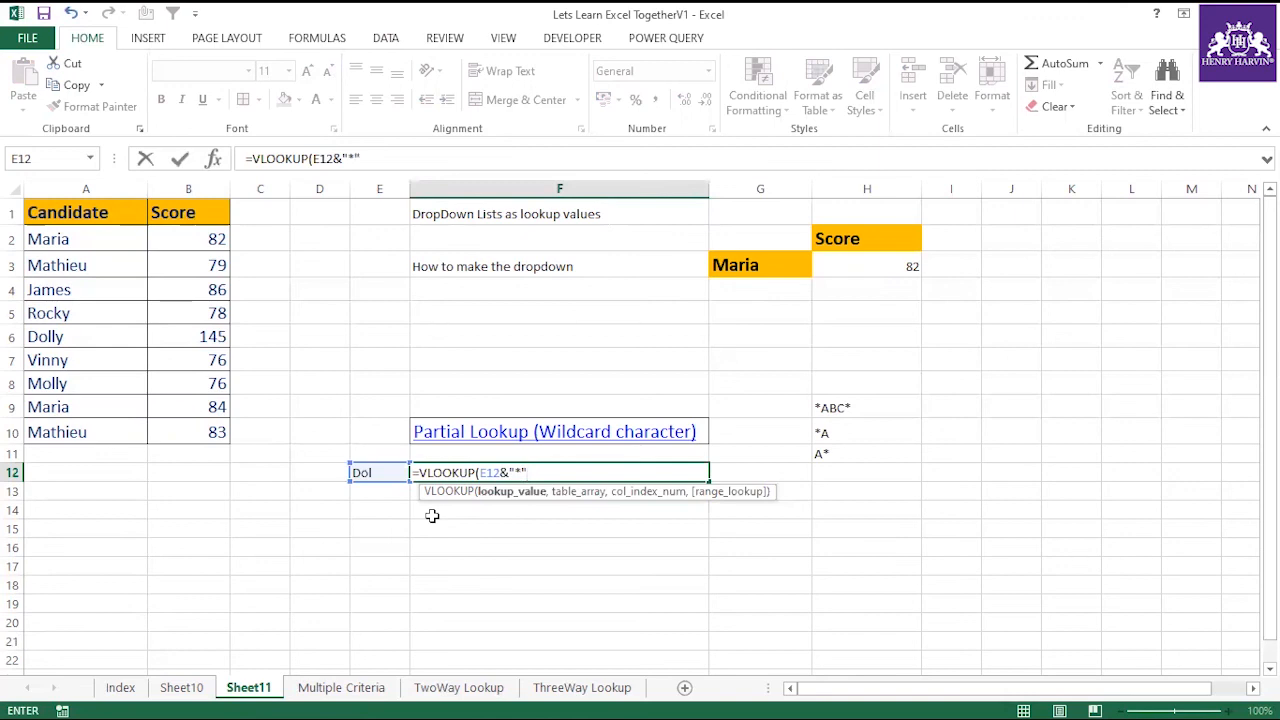
type(",")
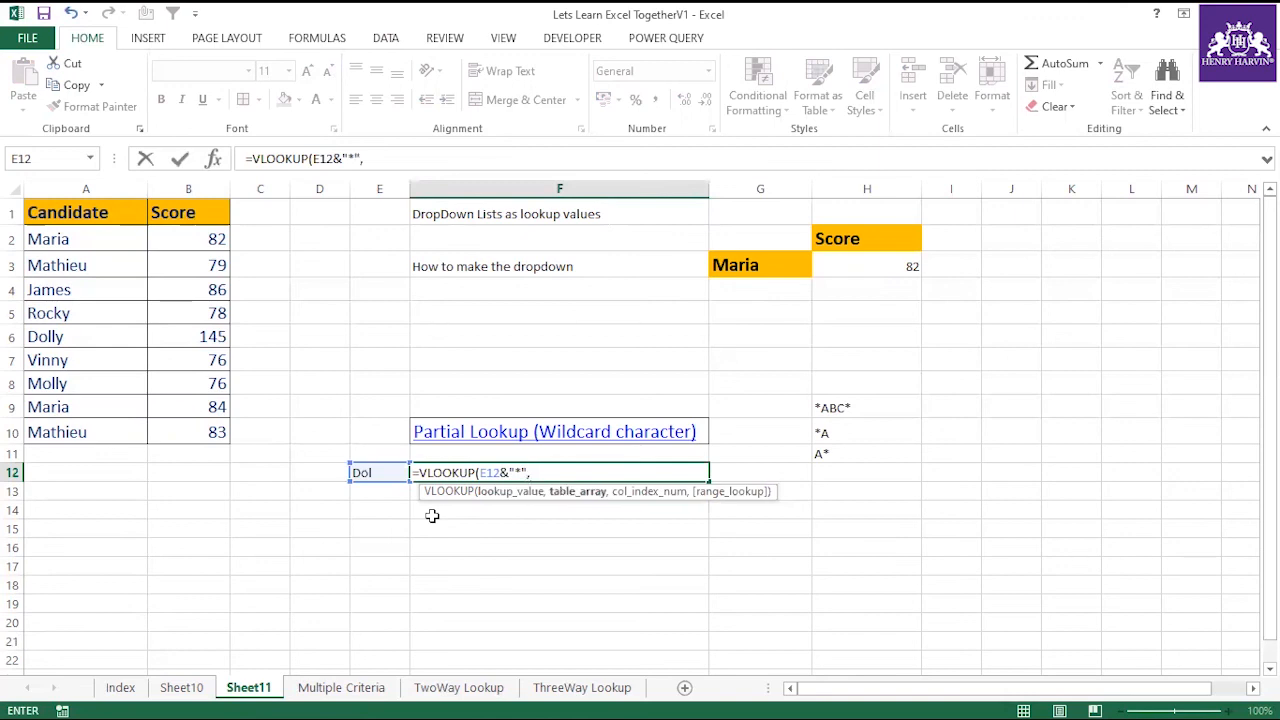
left_click_drag(111, 240, 213, 425)
type(",2,0)")
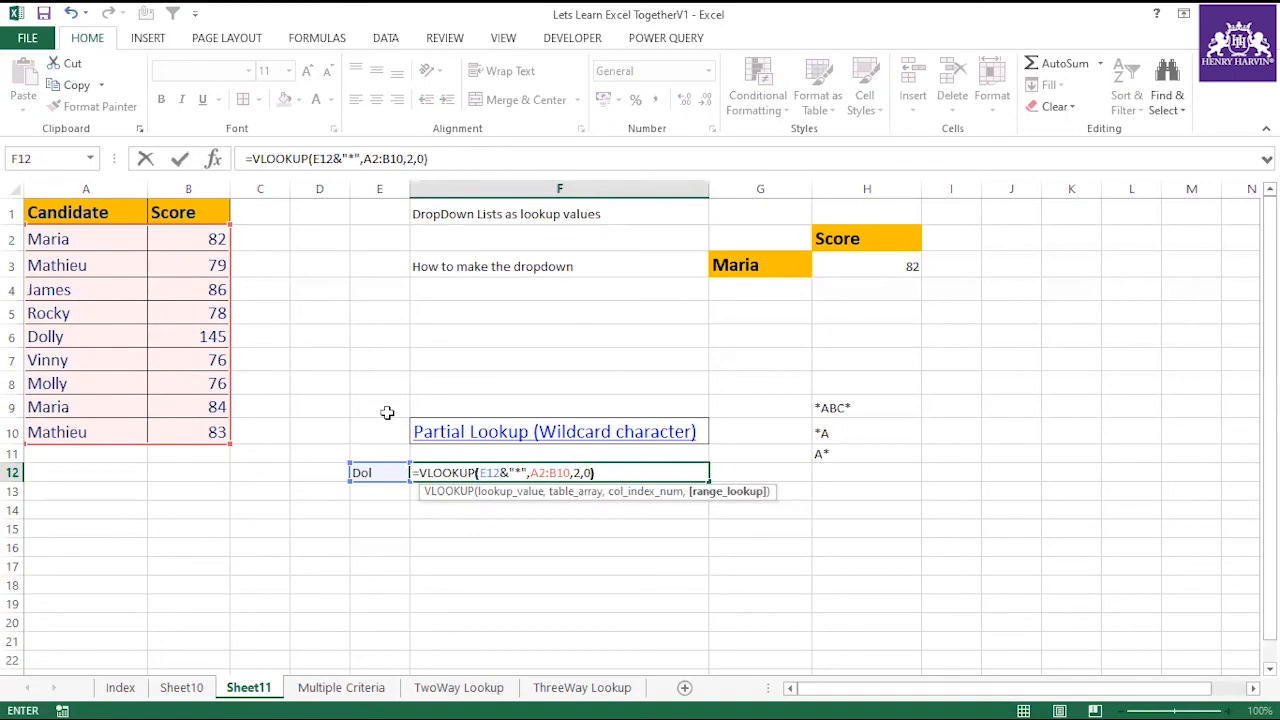
key("Return")
Compare the F12 lookup result with the score in B6 and the partial text in E12.
left_click(690, 473)
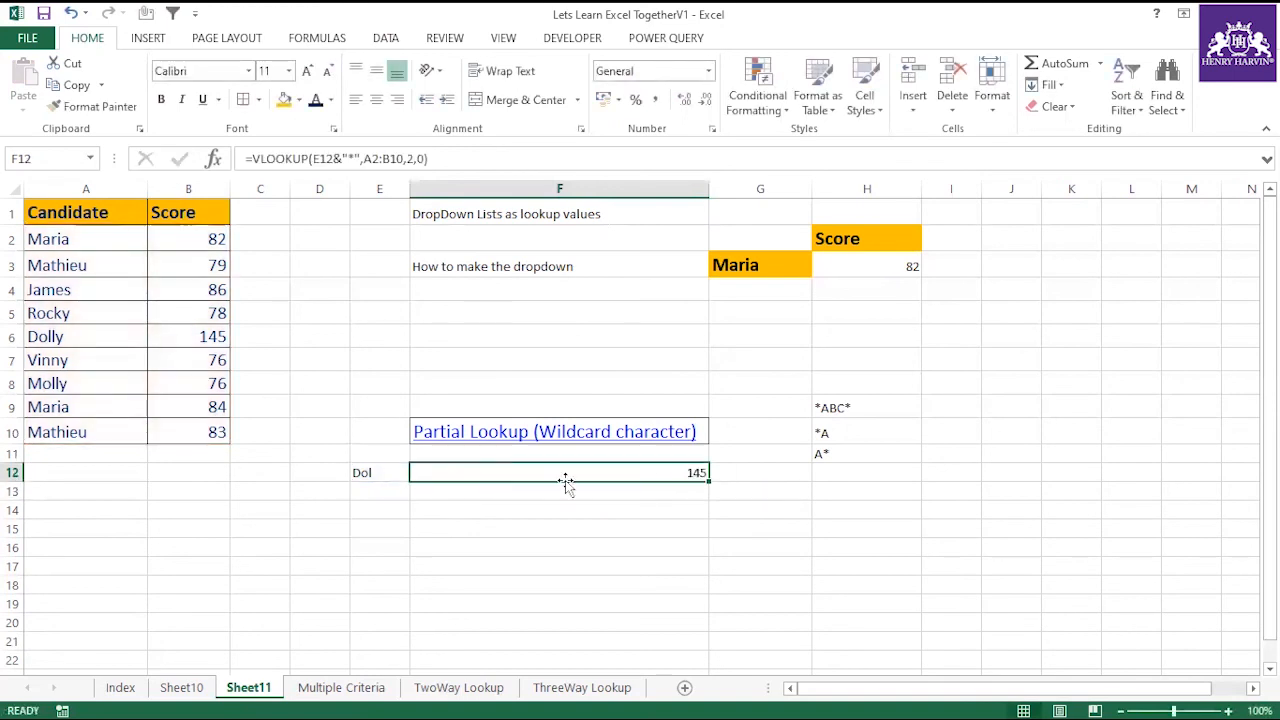
left_click(378, 476)
left_click(511, 469)
left_click(190, 336)
left_click(381, 476)
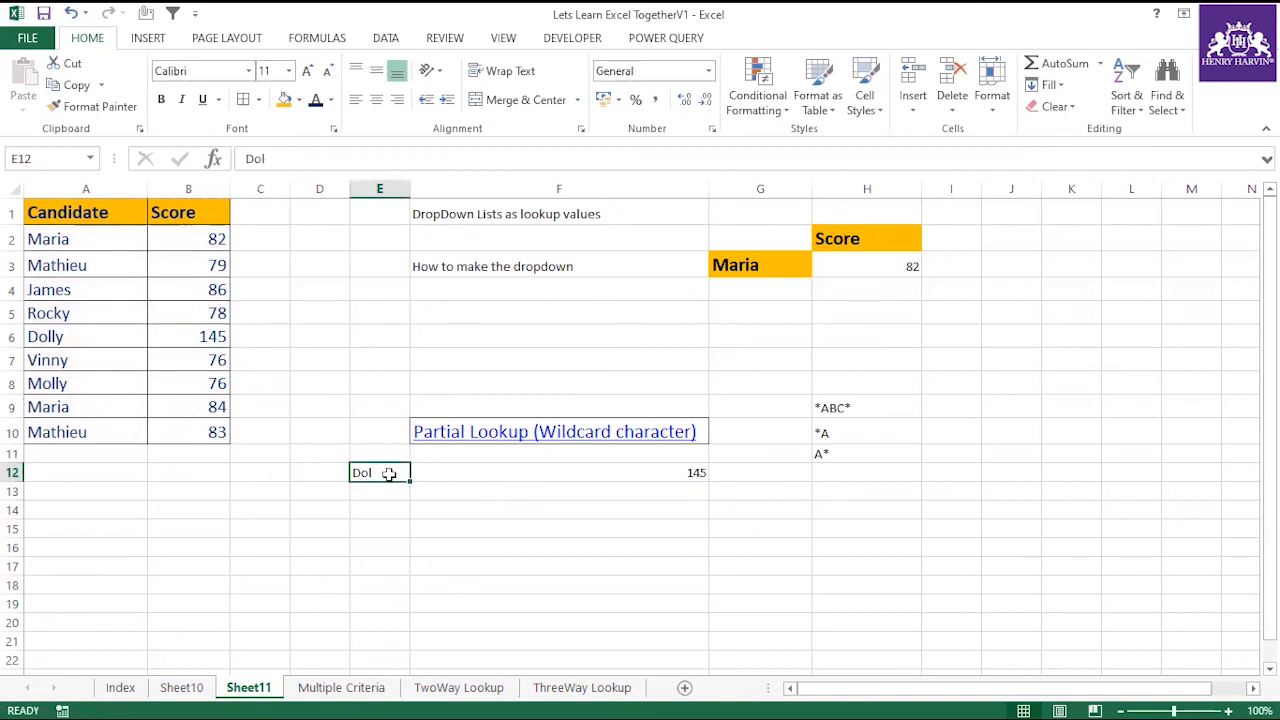
left_click(588, 466)
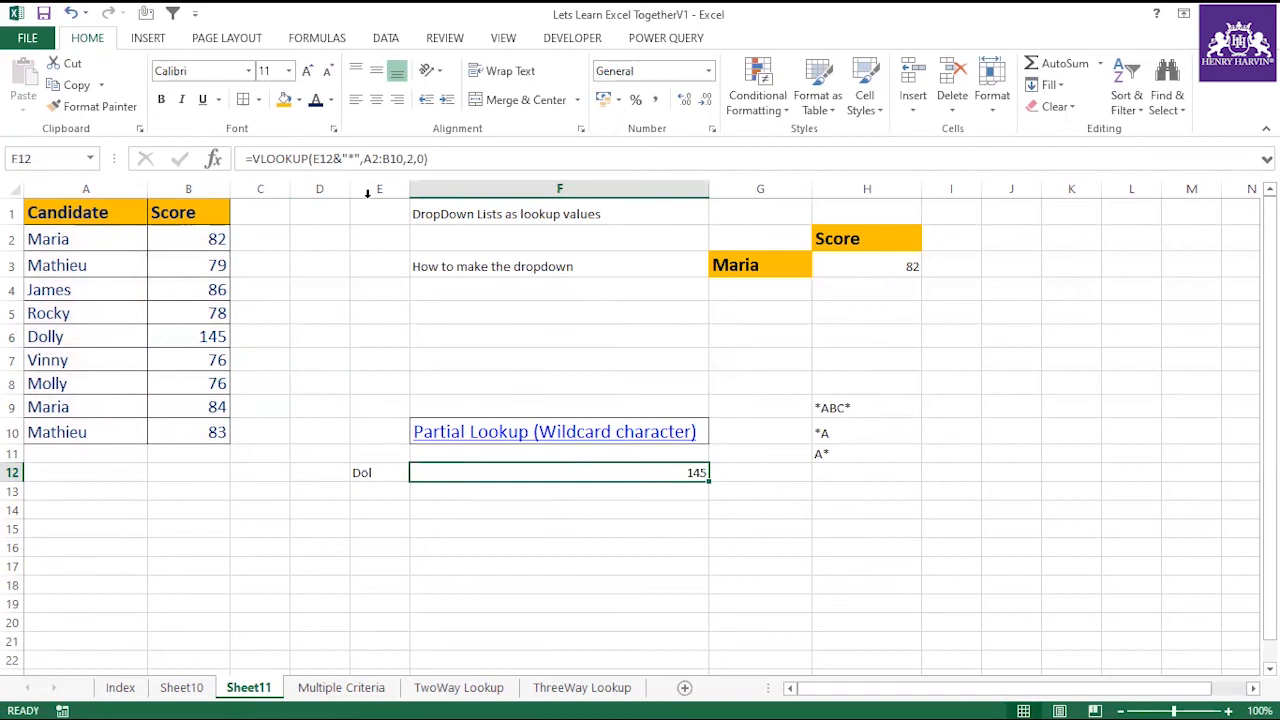
left_click(380, 472)
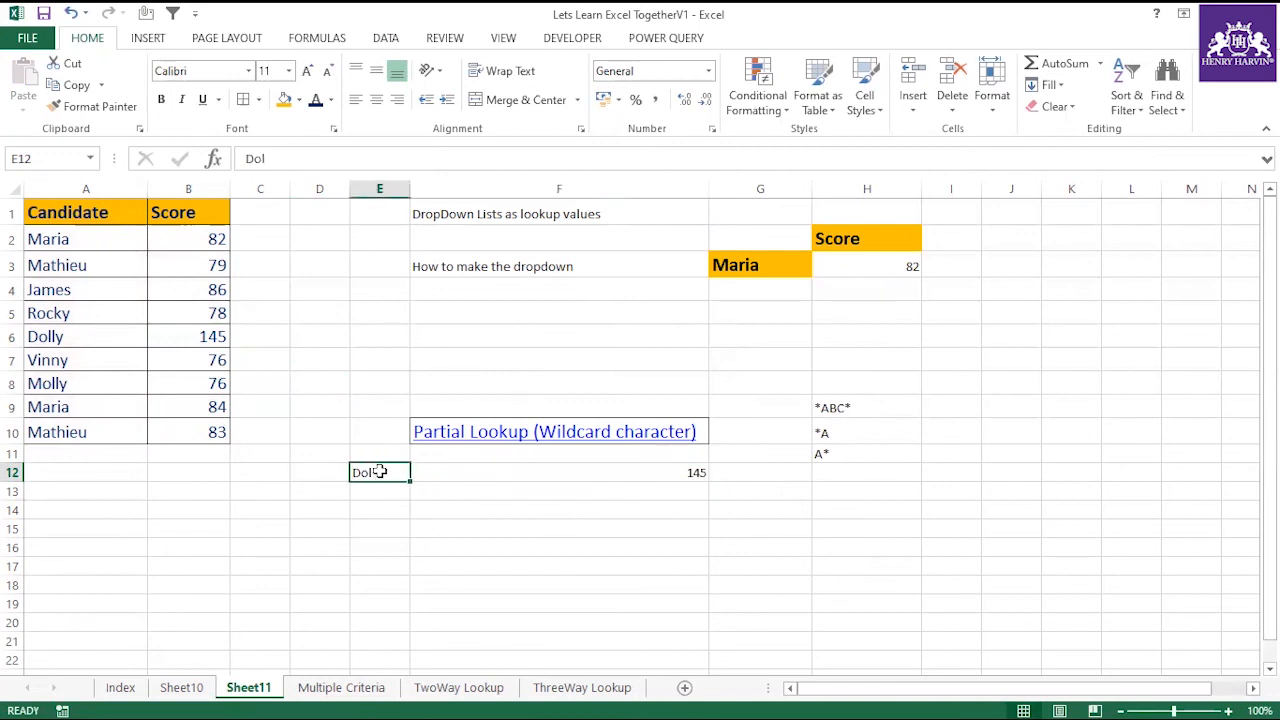
Examine the wildcard part and the A2:B10 table range in the F12 formula.
left_click(520, 474)
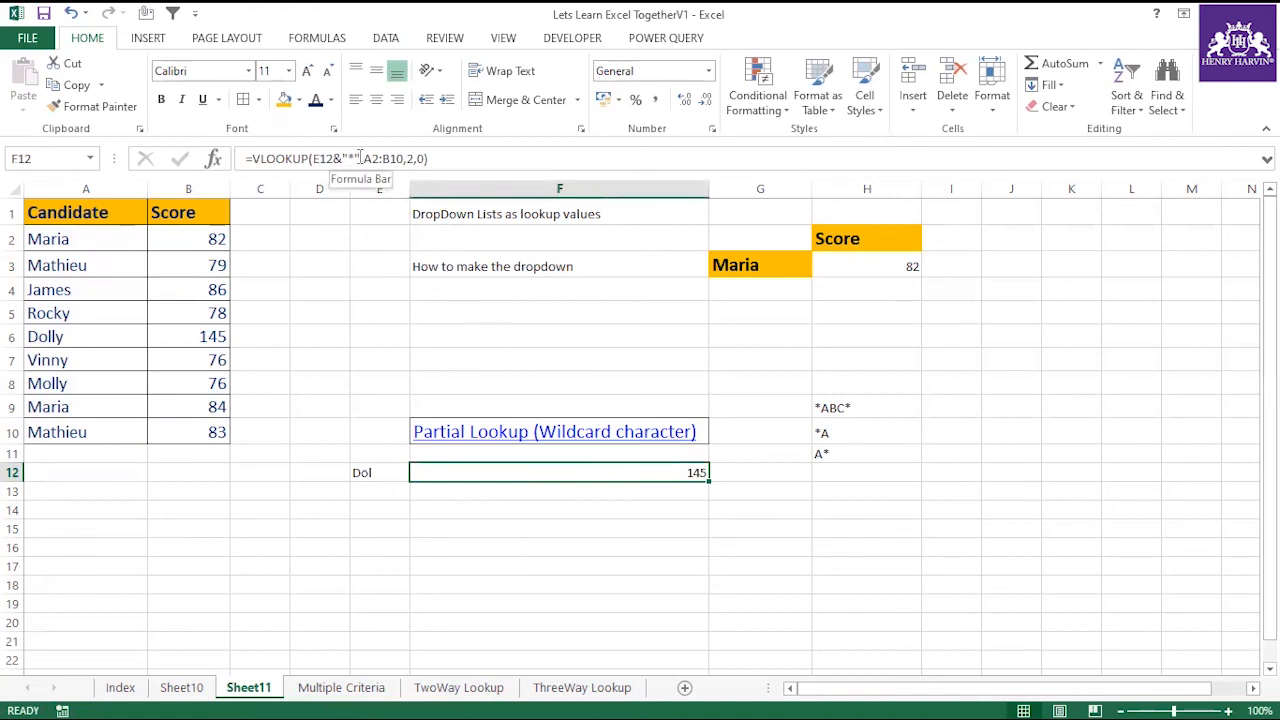
left_click(686, 499)
left_click(688, 470)
left_click(405, 158)
left_click_drag(405, 158, 364, 158)
key("Escape")
left_click(677, 491)
left_click(694, 470)
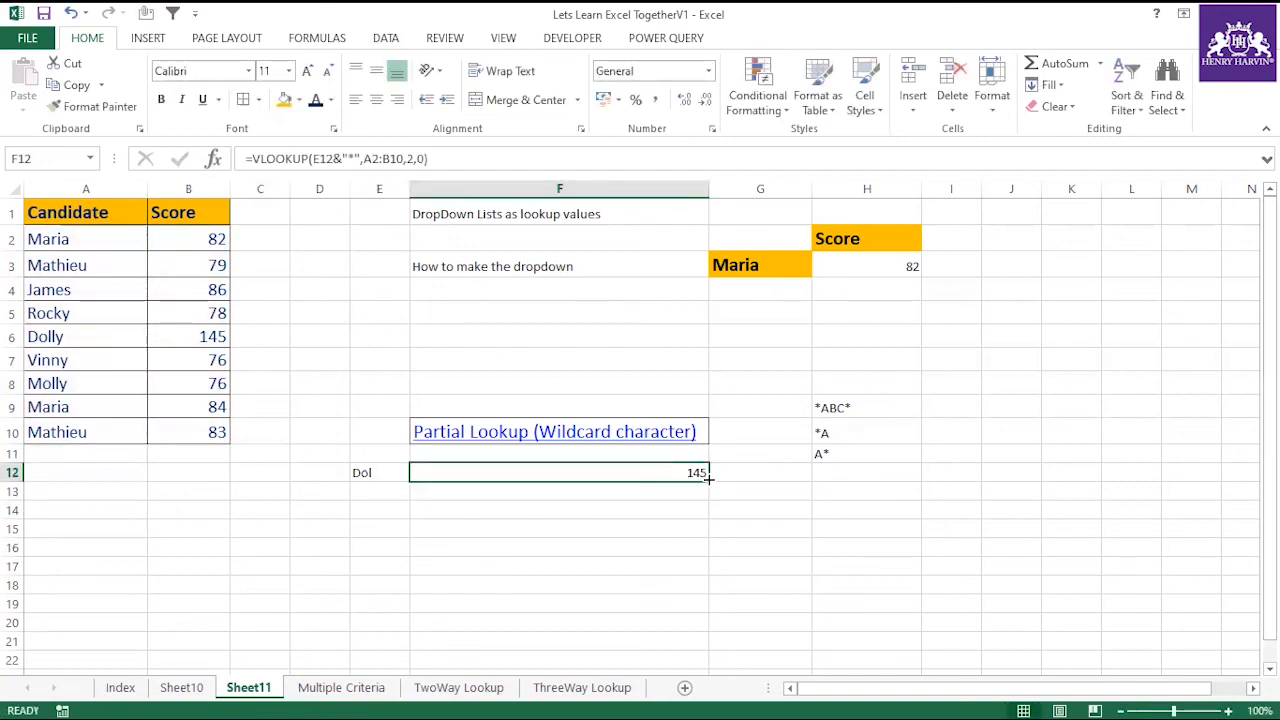
Enter the partial text Moll in E13 and fill the F12 lookup formula down to F13.
left_click(383, 489)
type("Mol")
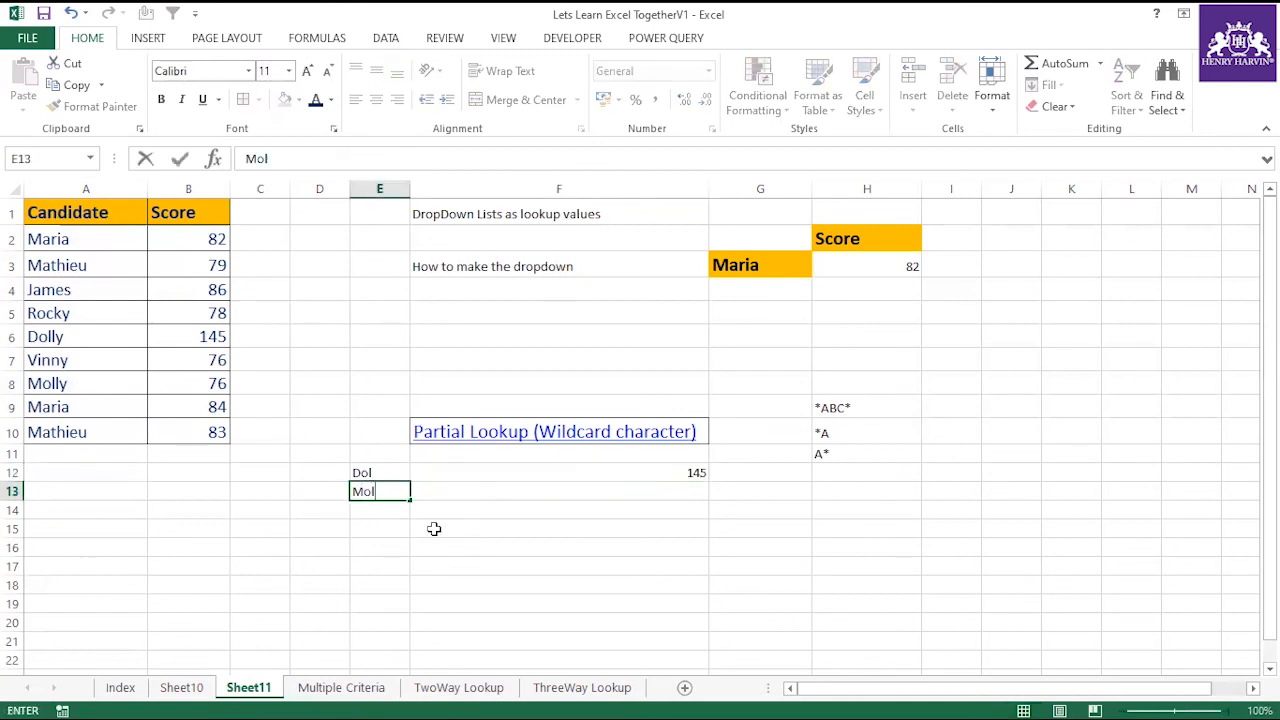
left_click(434, 528)
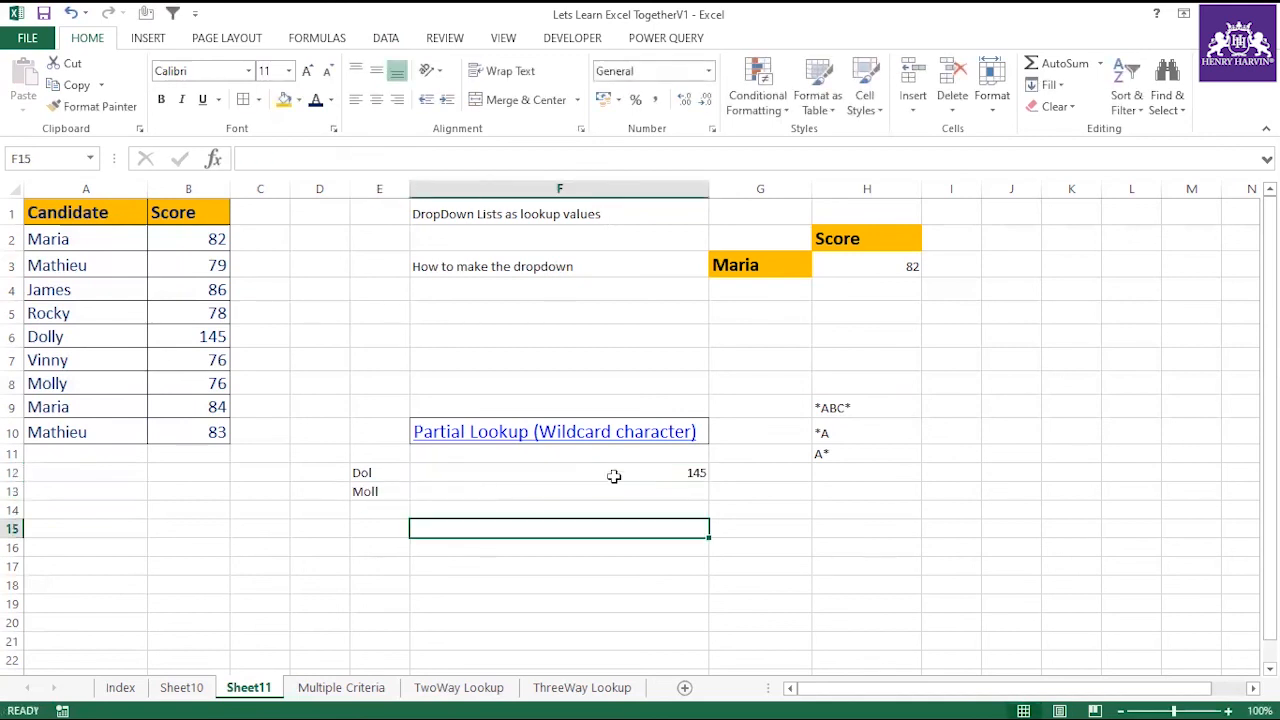
left_click(694, 472)
left_click_drag(709, 481, 726, 518)
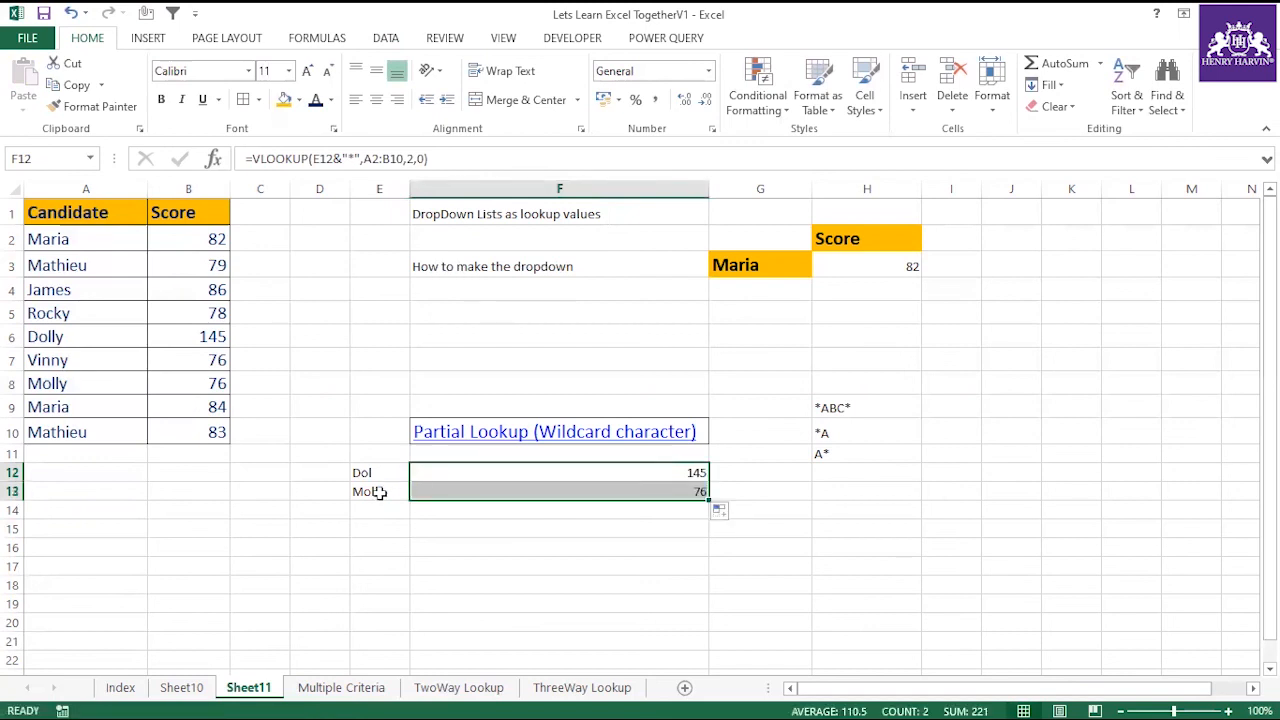
Check the F13 lookup result for the partial text in E13 against the score in B8.
left_click(375, 489)
left_click(664, 492)
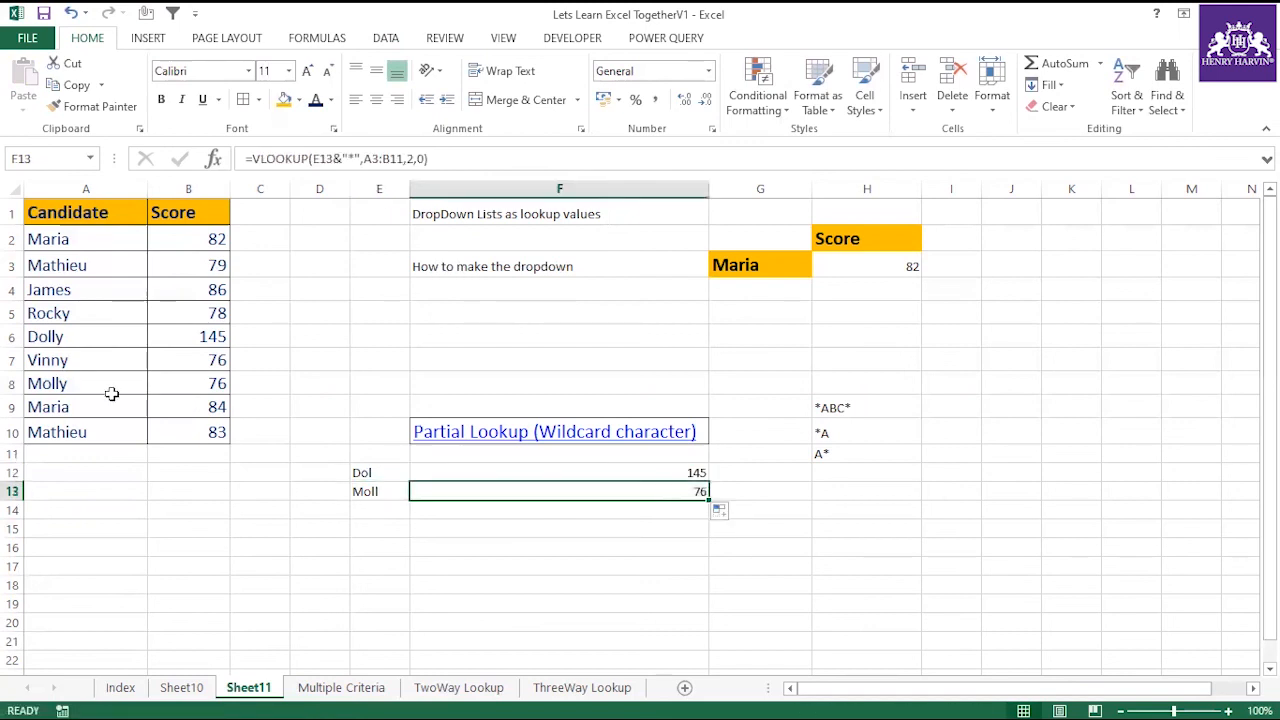
left_click(190, 385)
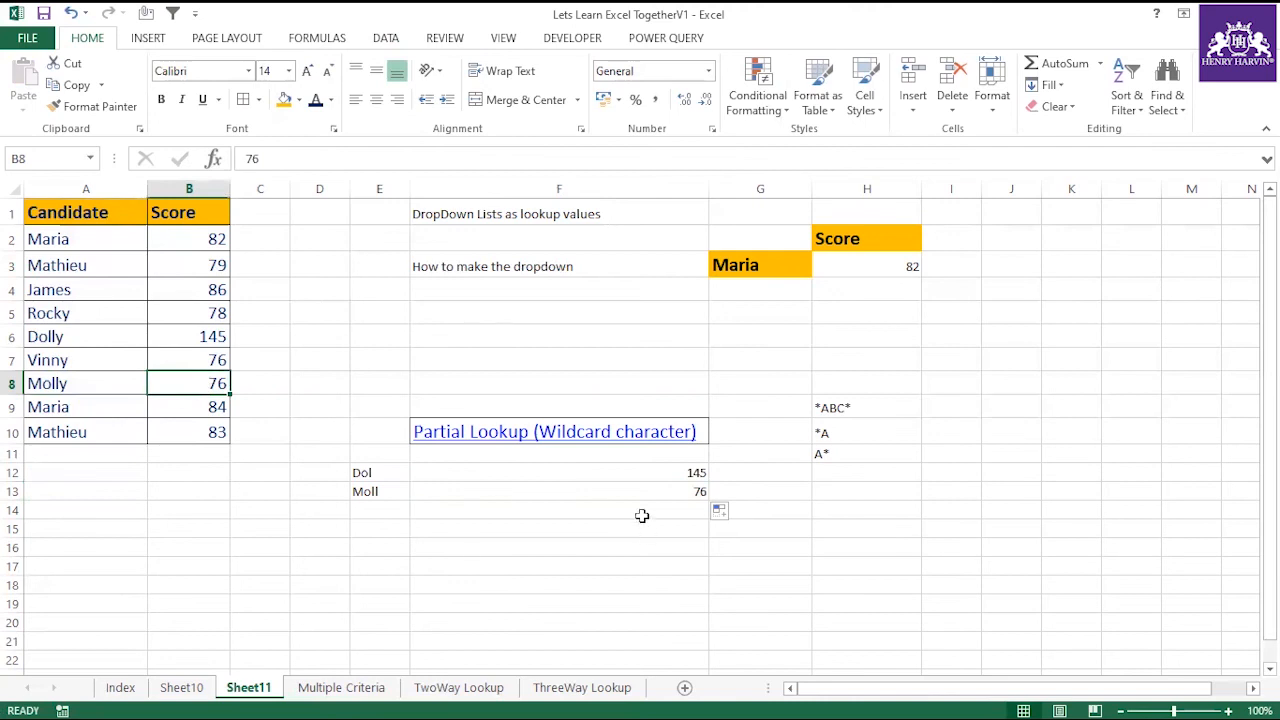
left_click(666, 491)
Compare the table ranges in the F12 and F13 formulas and inspect the empty cells below the candidate table.
left_click(683, 472)
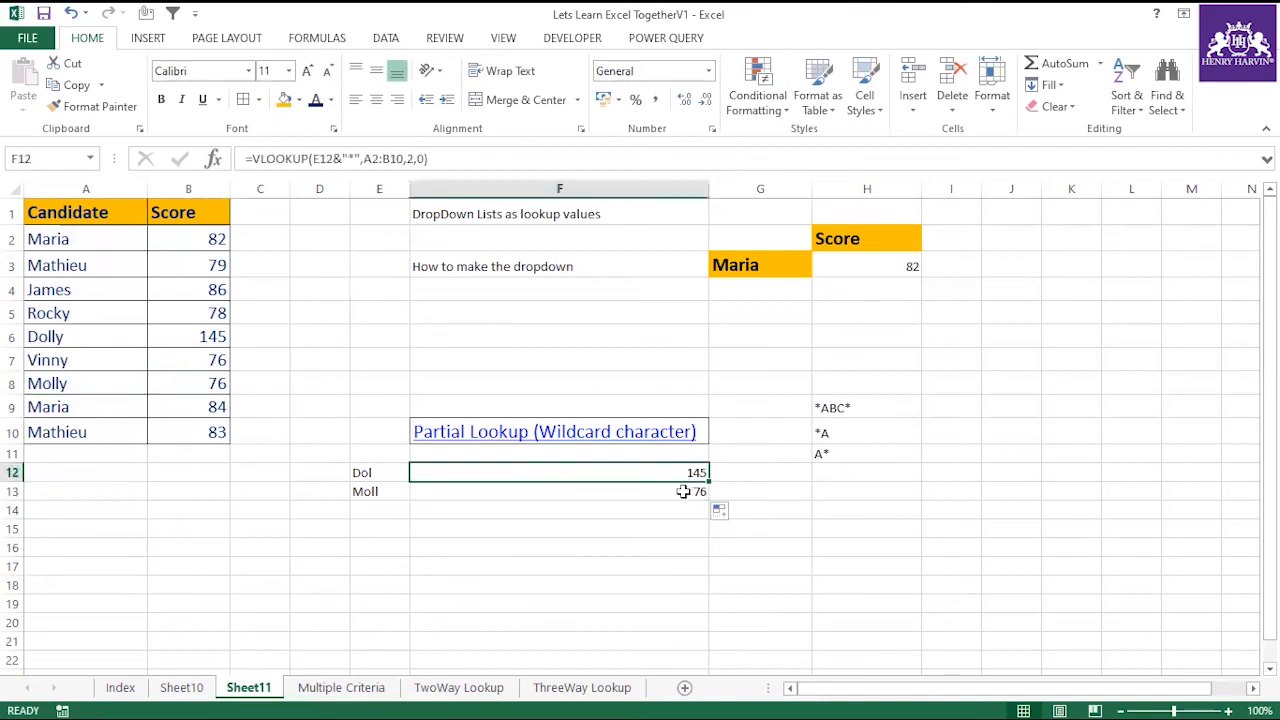
left_click(683, 492)
left_click(690, 476)
double_click(702, 484)
left_click(681, 491)
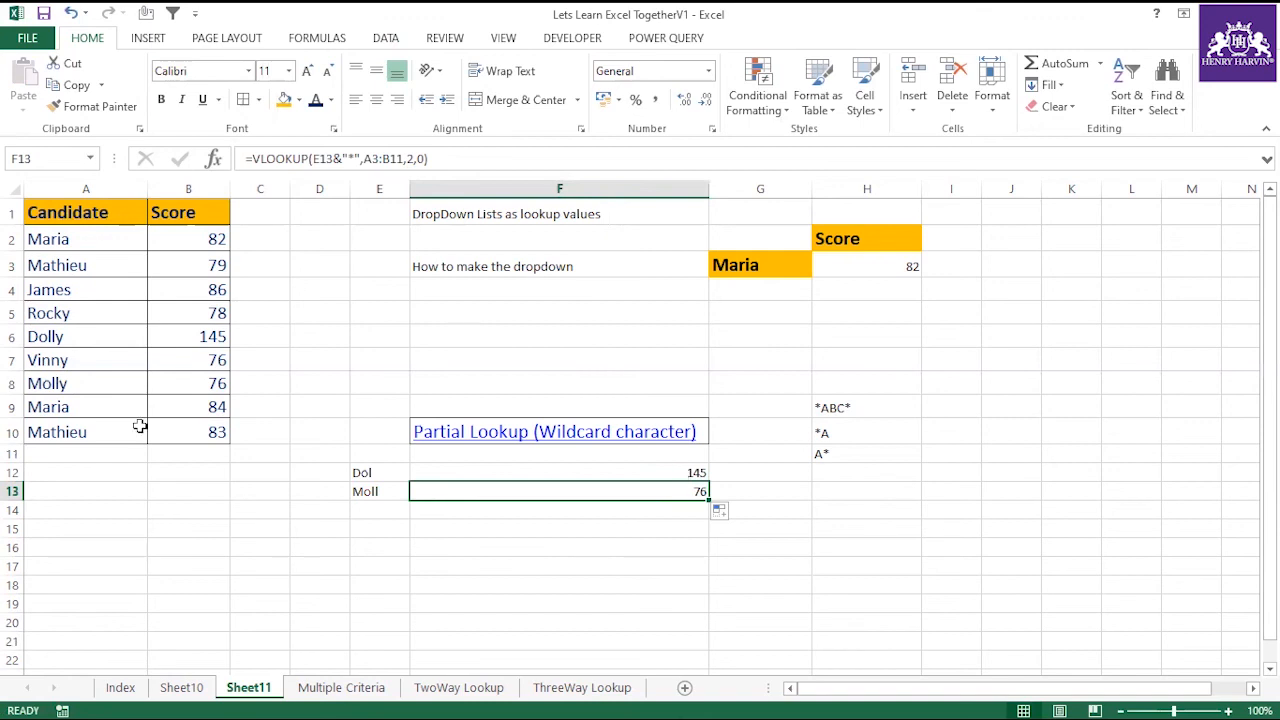
left_click_drag(114, 454, 340, 549)
left_click(340, 549)
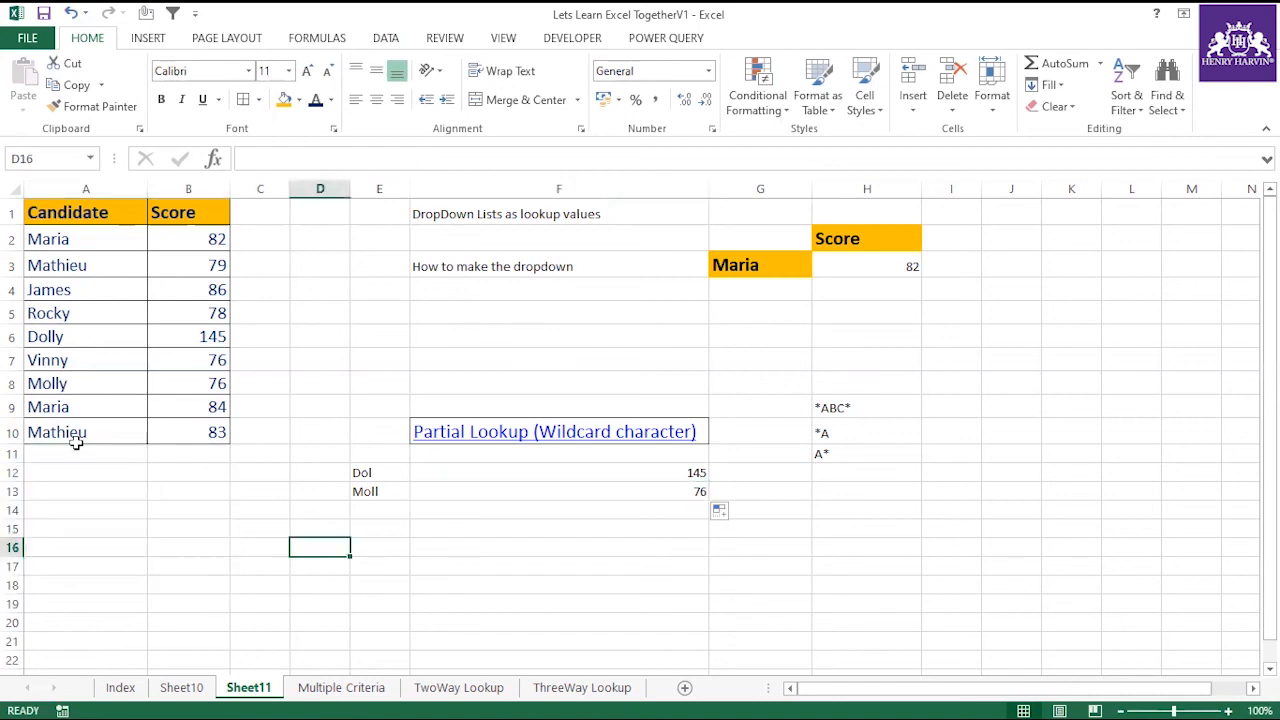
Enter the candidate name from A10 in E14 and fill the F13 lookup formula down to F14.
left_click(77, 434)
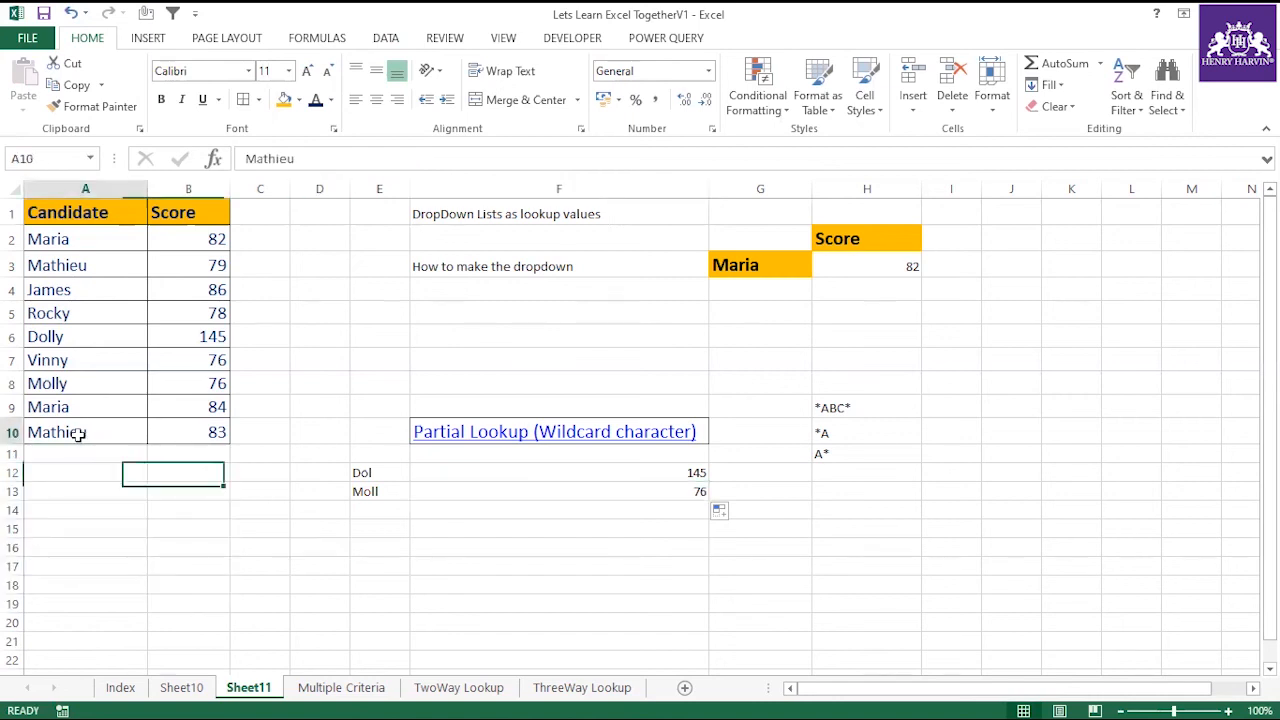
left_click(380, 507)
type("Mathieu")
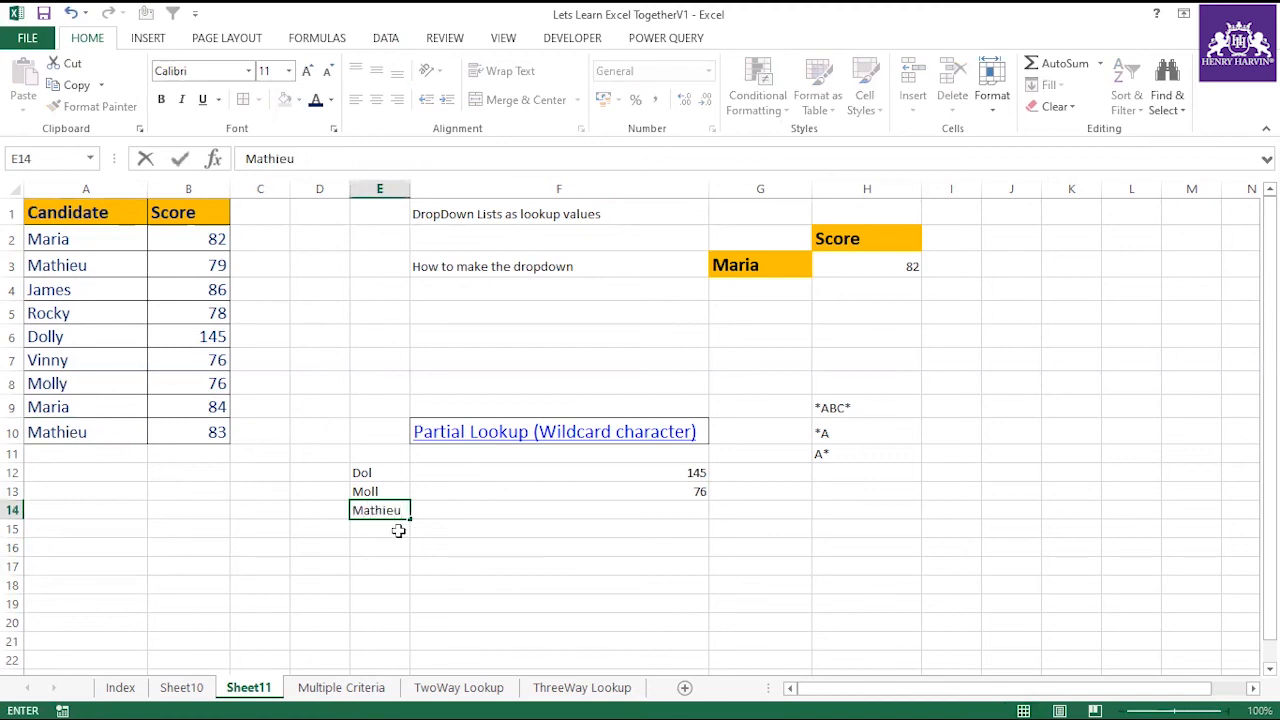
left_click(480, 580)
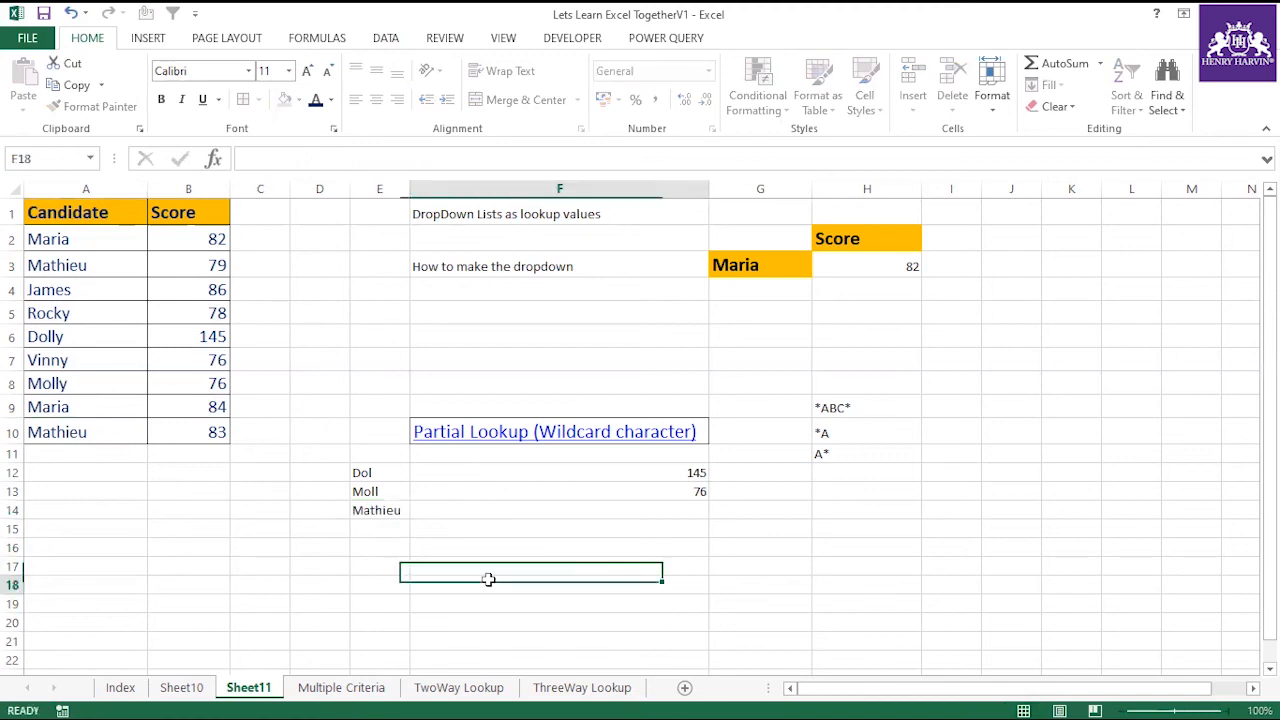
left_click(701, 496)
left_click_drag(701, 496, 703, 512)
Check the F14 lookup result against the candidate name in E14 and compare the table ranges in the F12 and F14 formulas.
left_click(352, 507)
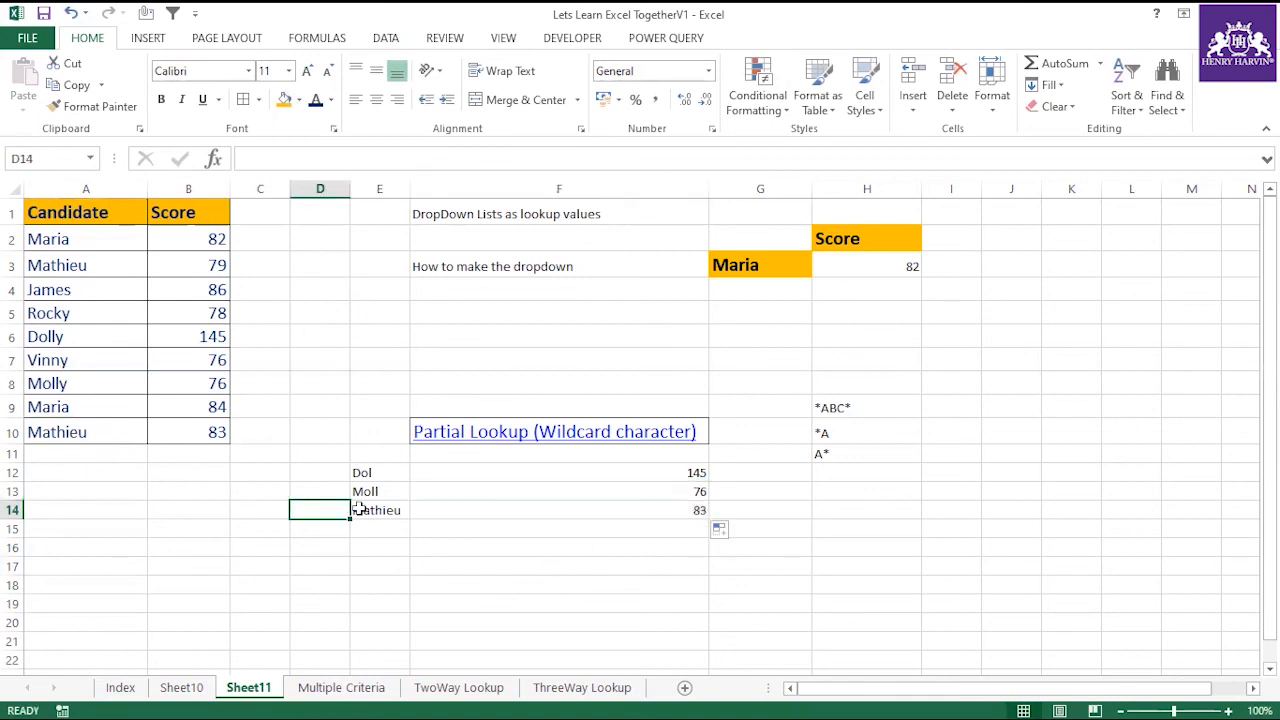
left_click(540, 513)
left_click(393, 508)
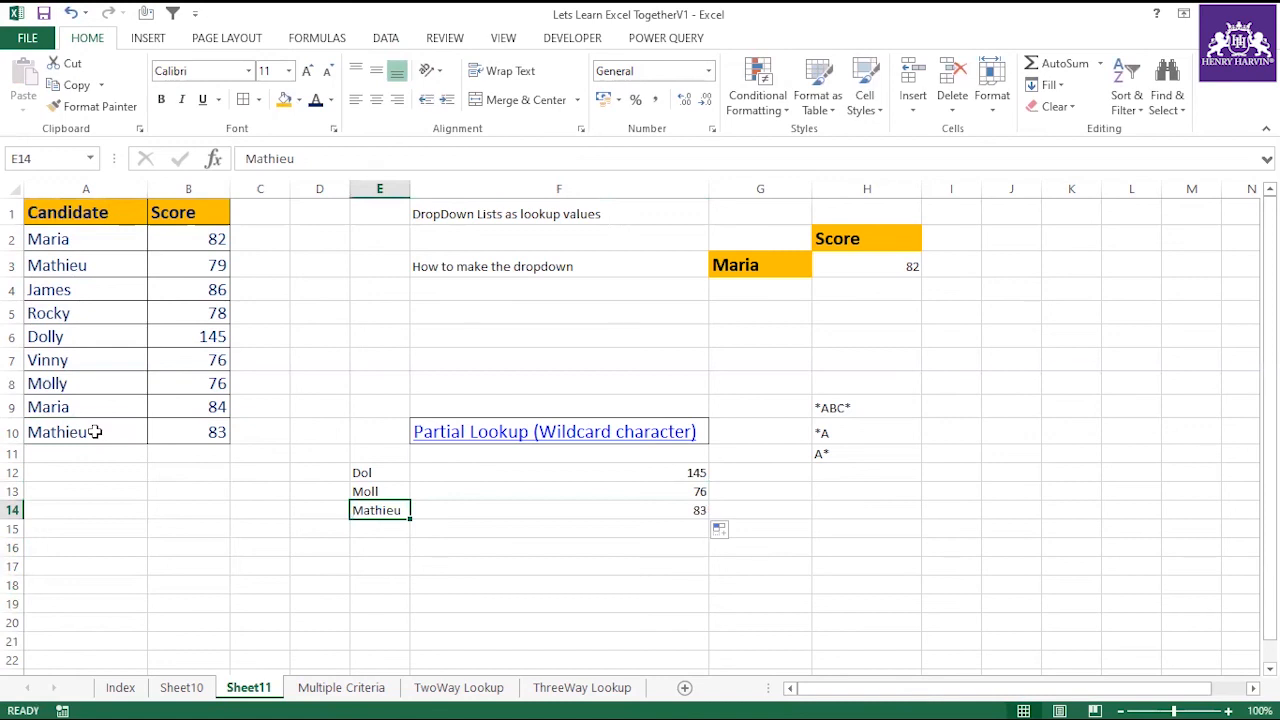
left_click(674, 472)
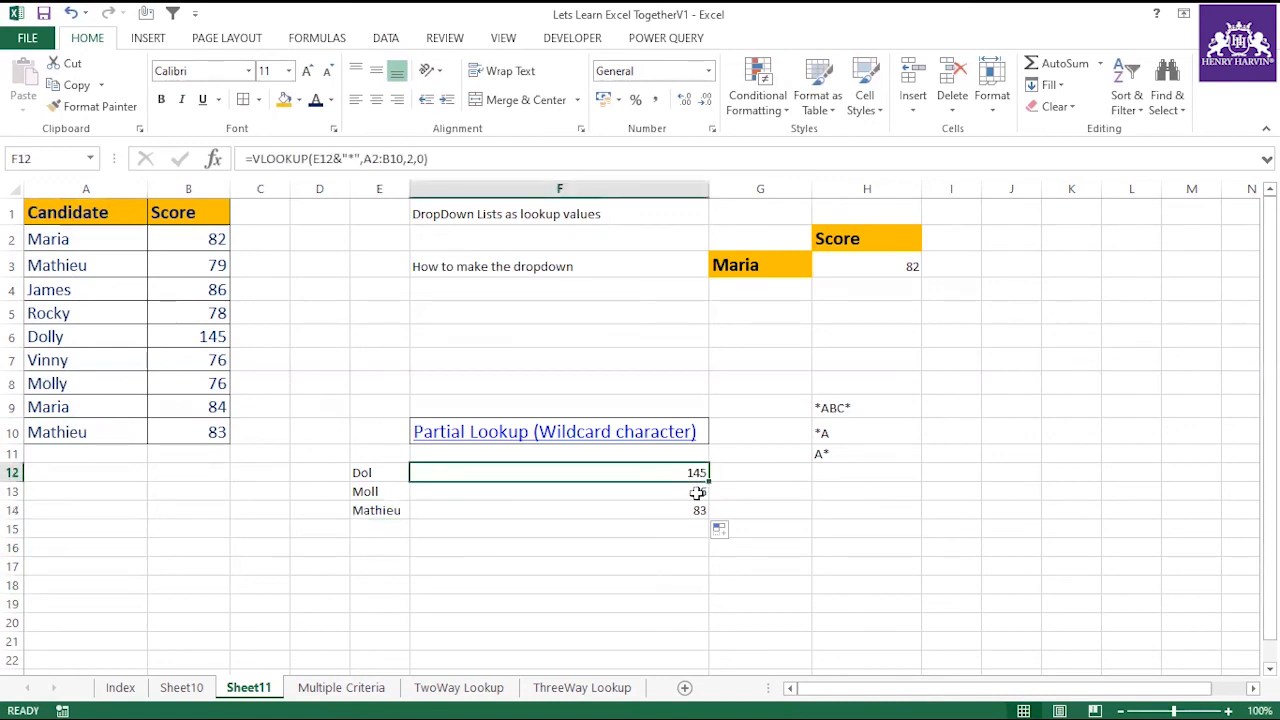
left_click(680, 510)
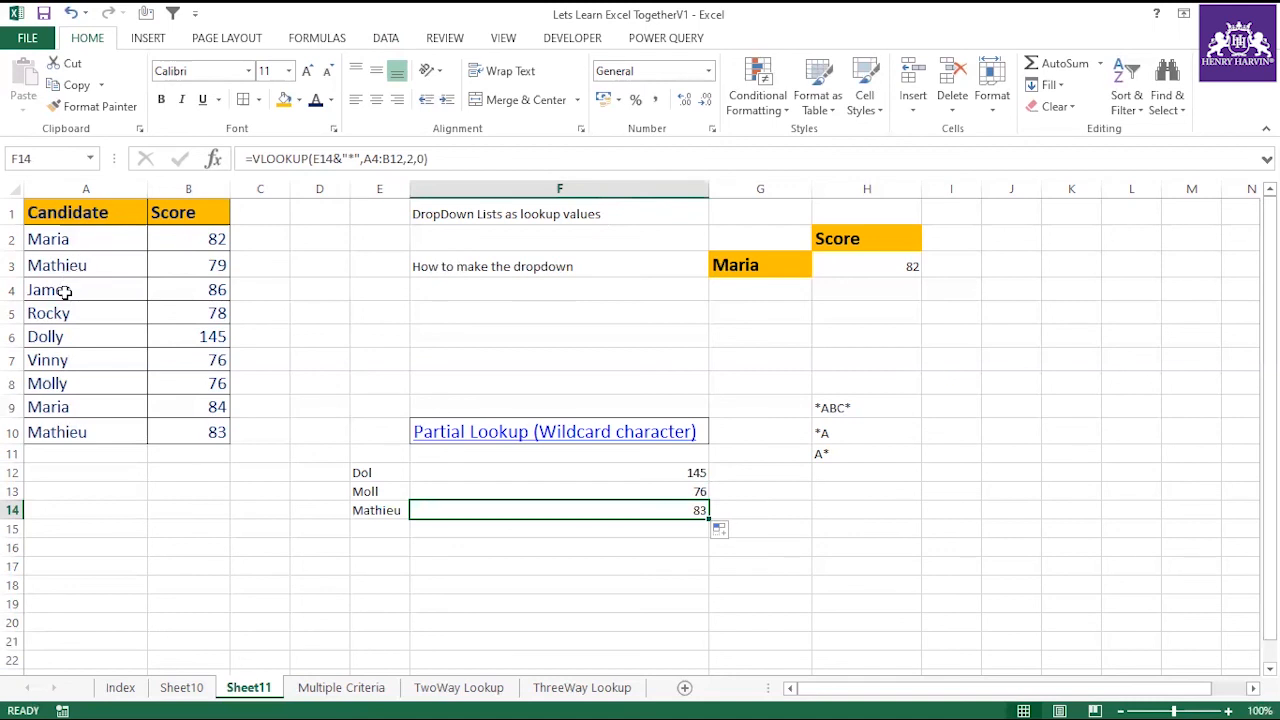
Clear the last candidate's name and score from A10:B10.
left_click_drag(74, 428, 202, 430)
key("Delete")
left_click(191, 509)
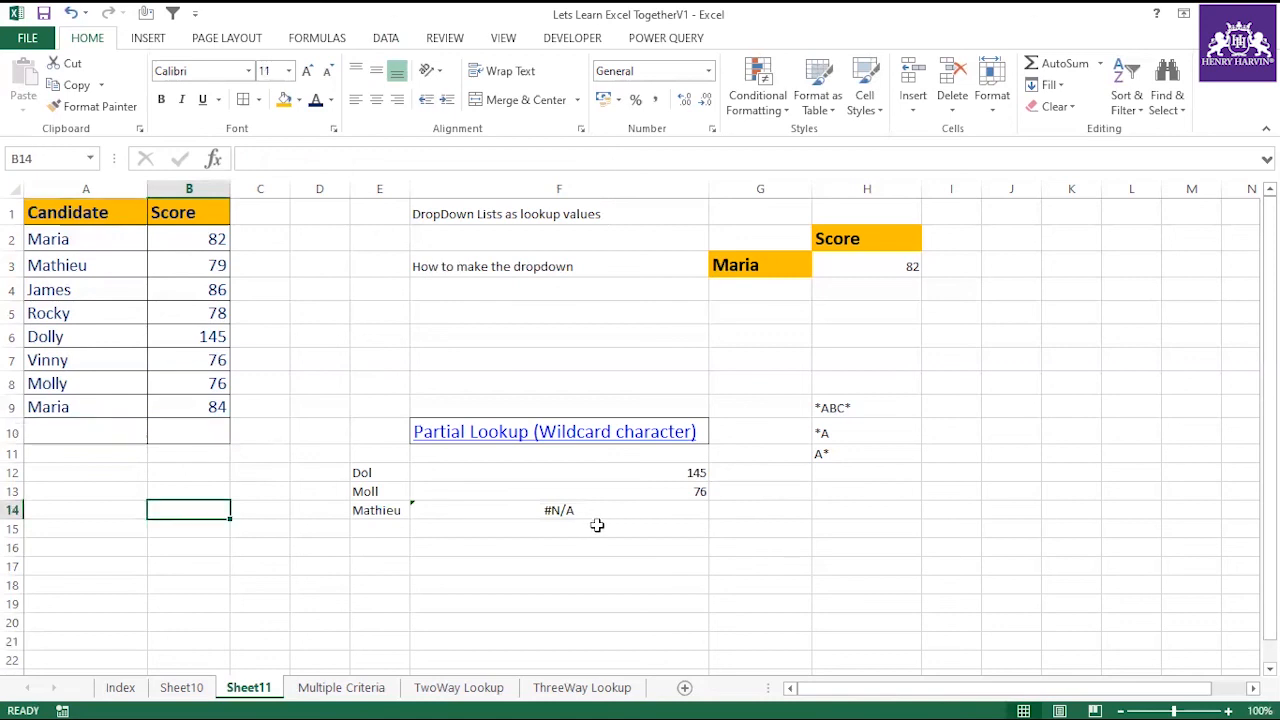
Examine the F14 formula and compare its A4:B12 table range with the rows of the candidate table.
left_click(584, 512)
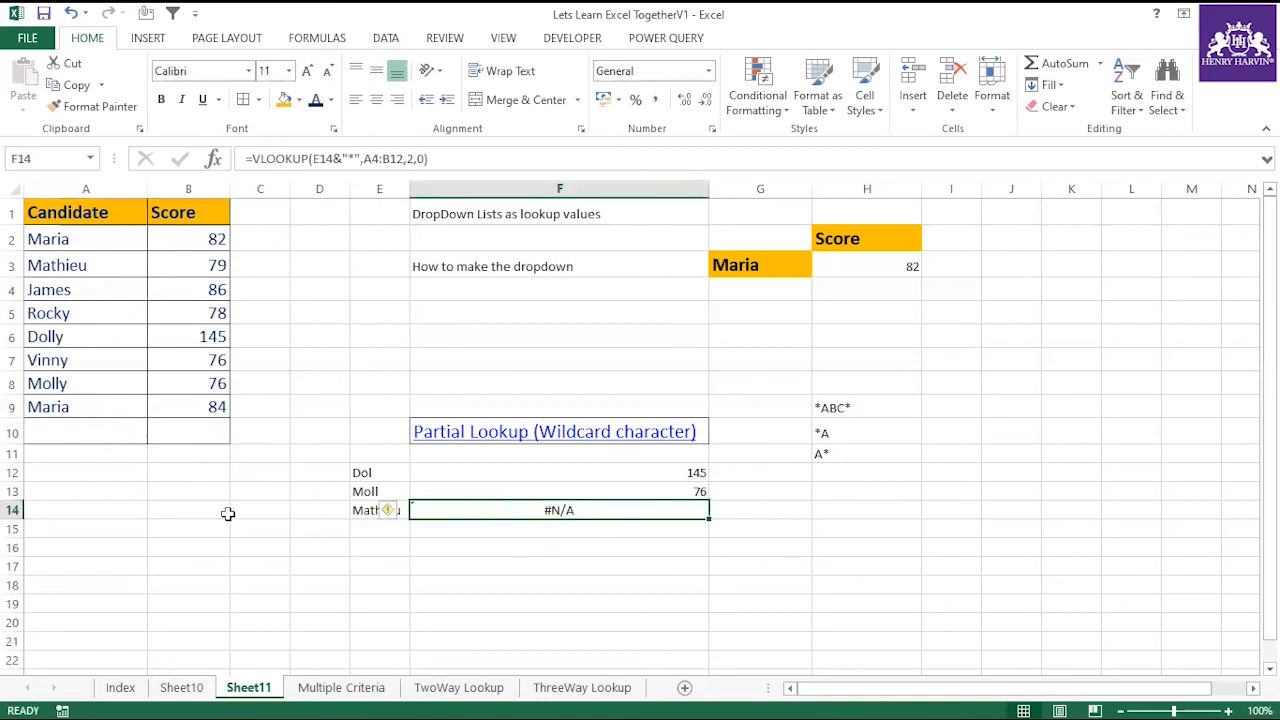
left_click_drag(66, 429, 168, 429)
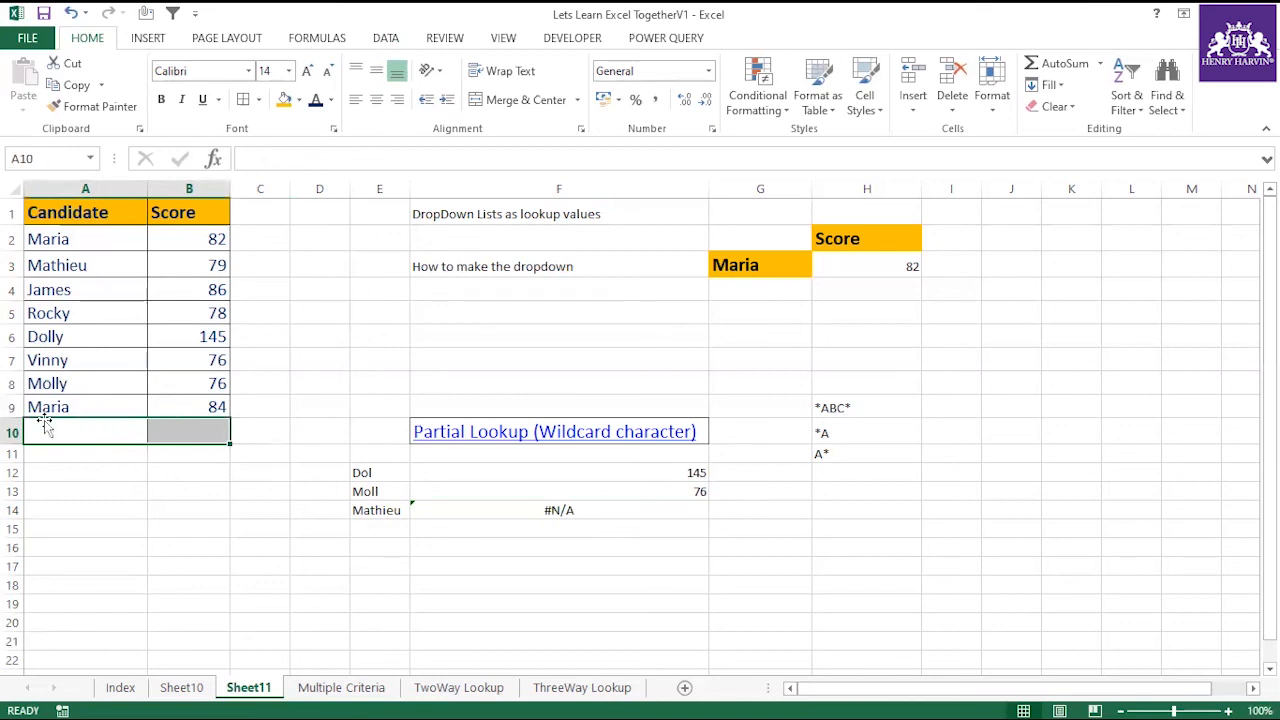
left_click_drag(53, 238, 180, 405)
left_click(102, 428)
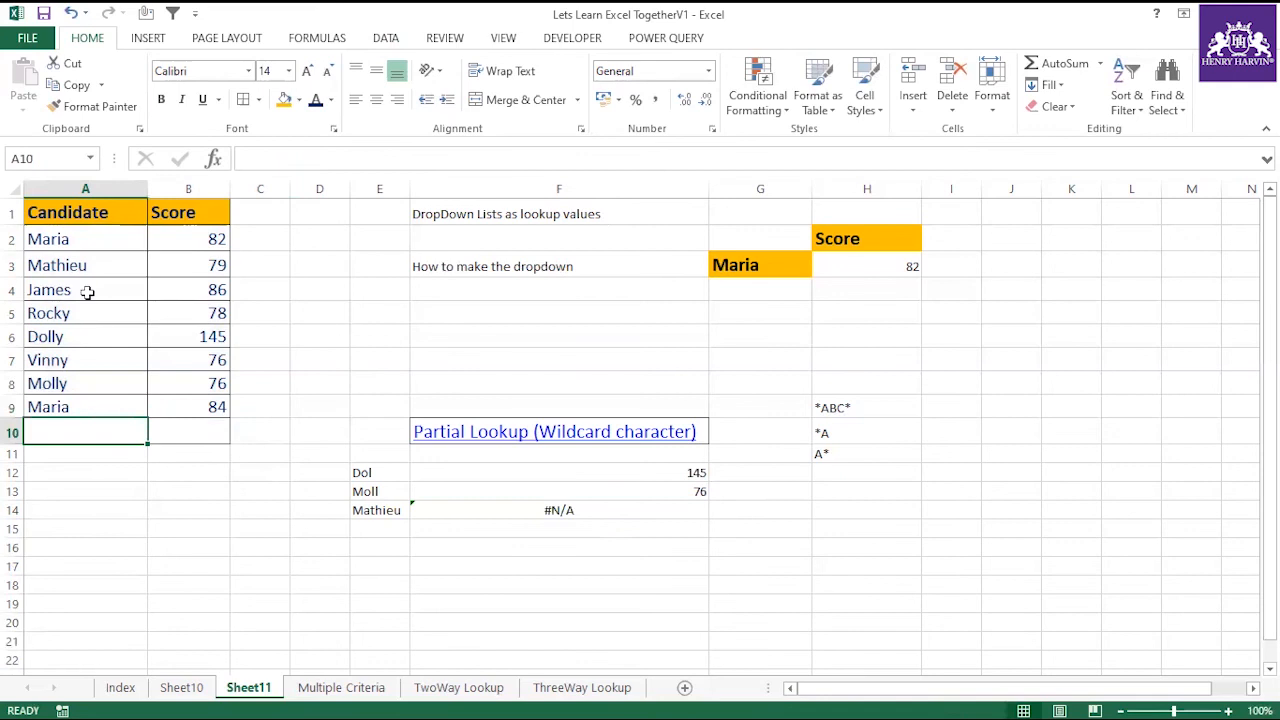
left_click(604, 509)
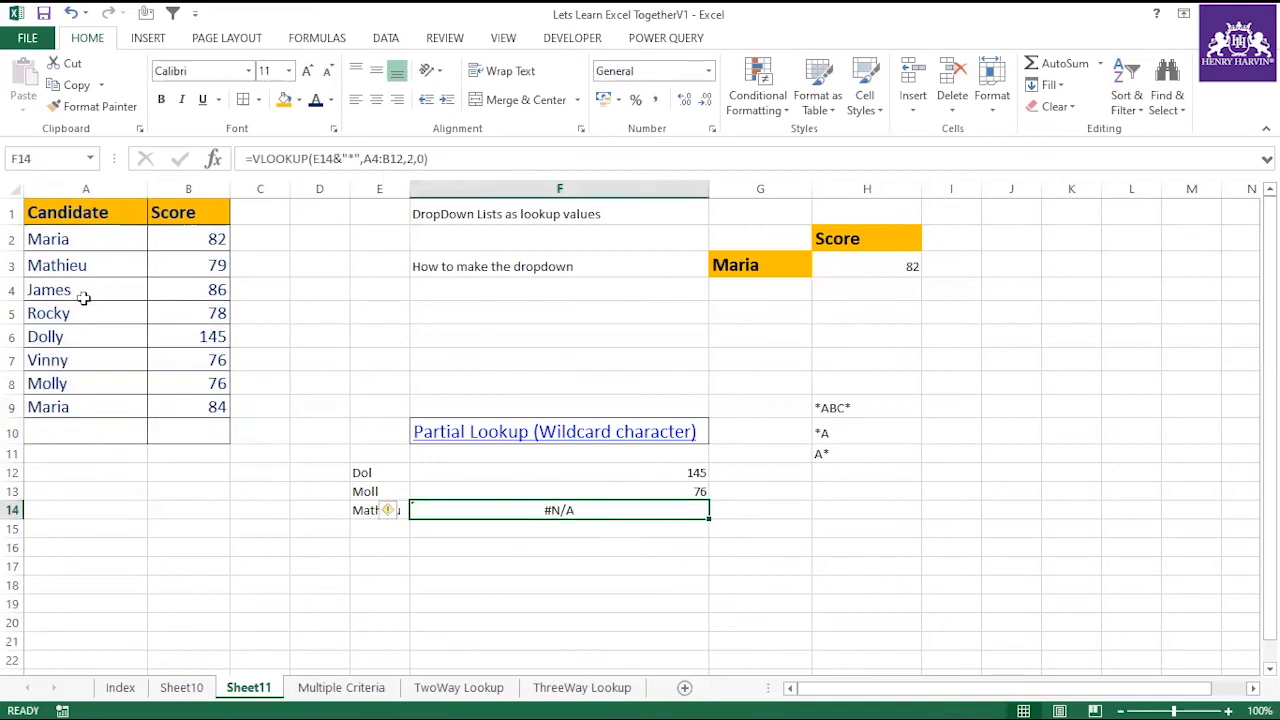
left_click_drag(75, 289, 188, 407)
left_click_drag(122, 339, 188, 407)
left_click(622, 566)
Make the F12 formula's table range absolute as $A$2:$B$10 and fill the formula down to F14.
left_click(648, 473)
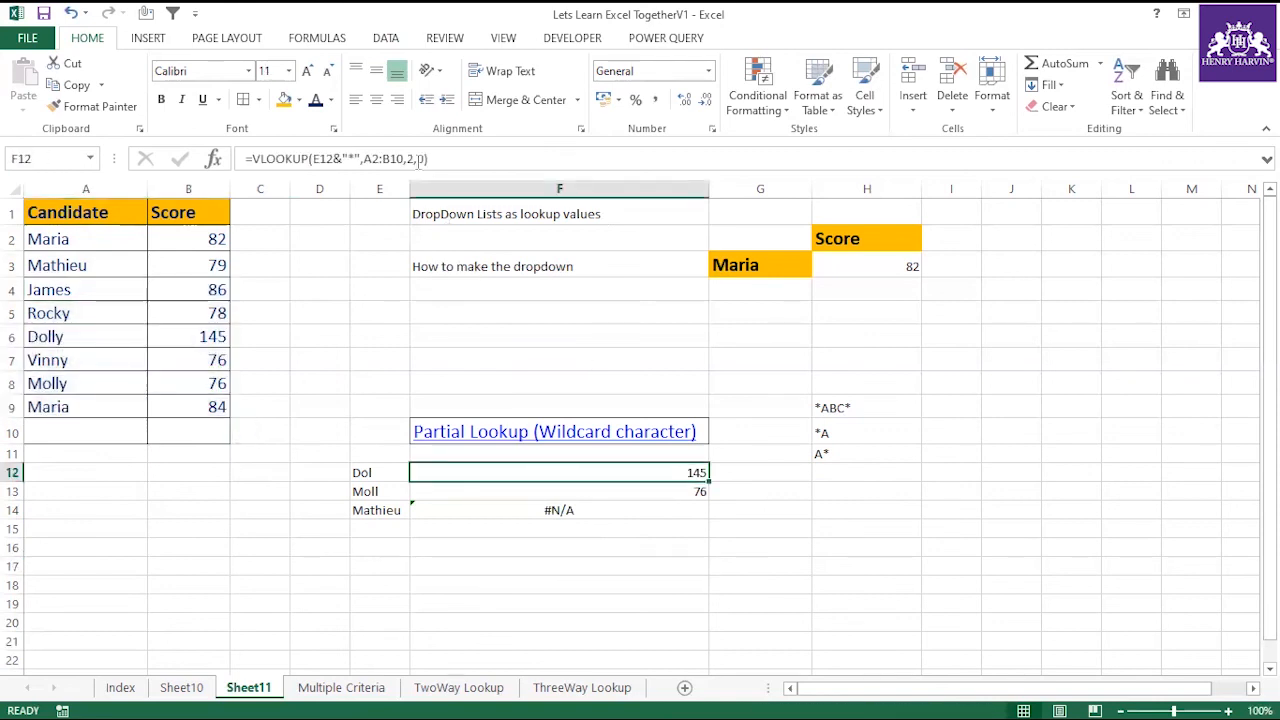
left_click_drag(405, 158, 363, 158)
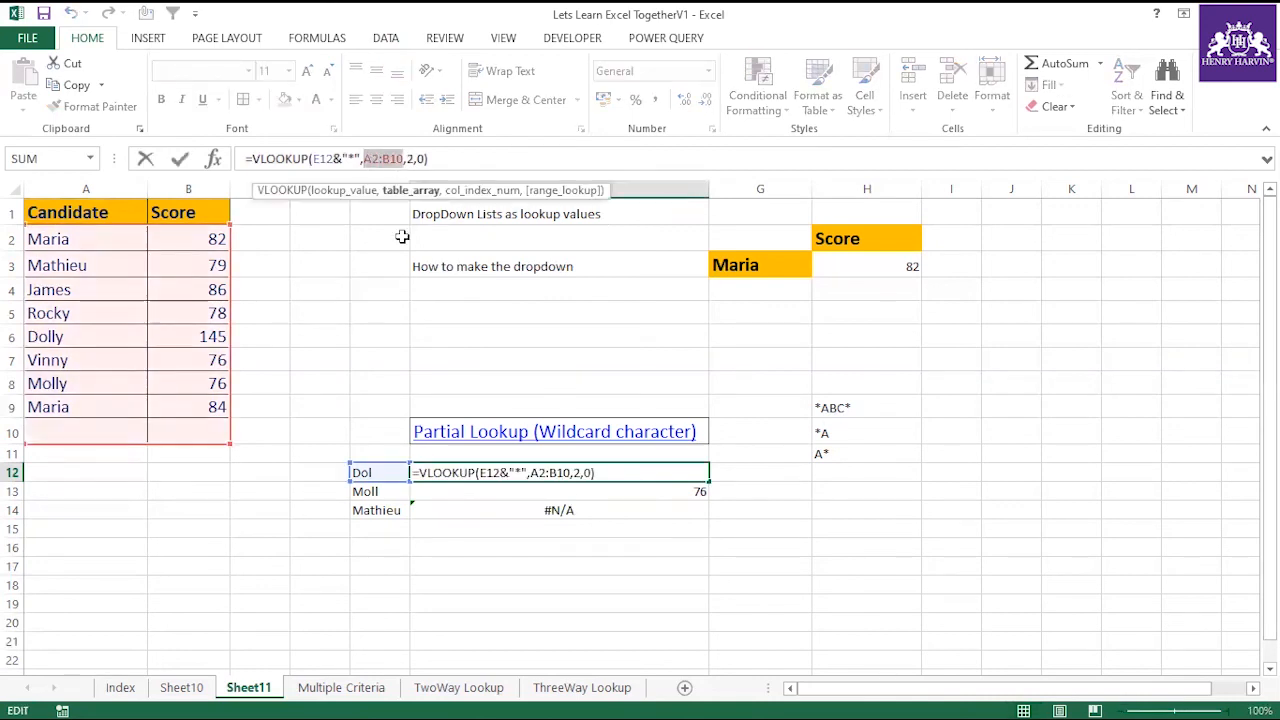
key("F4")
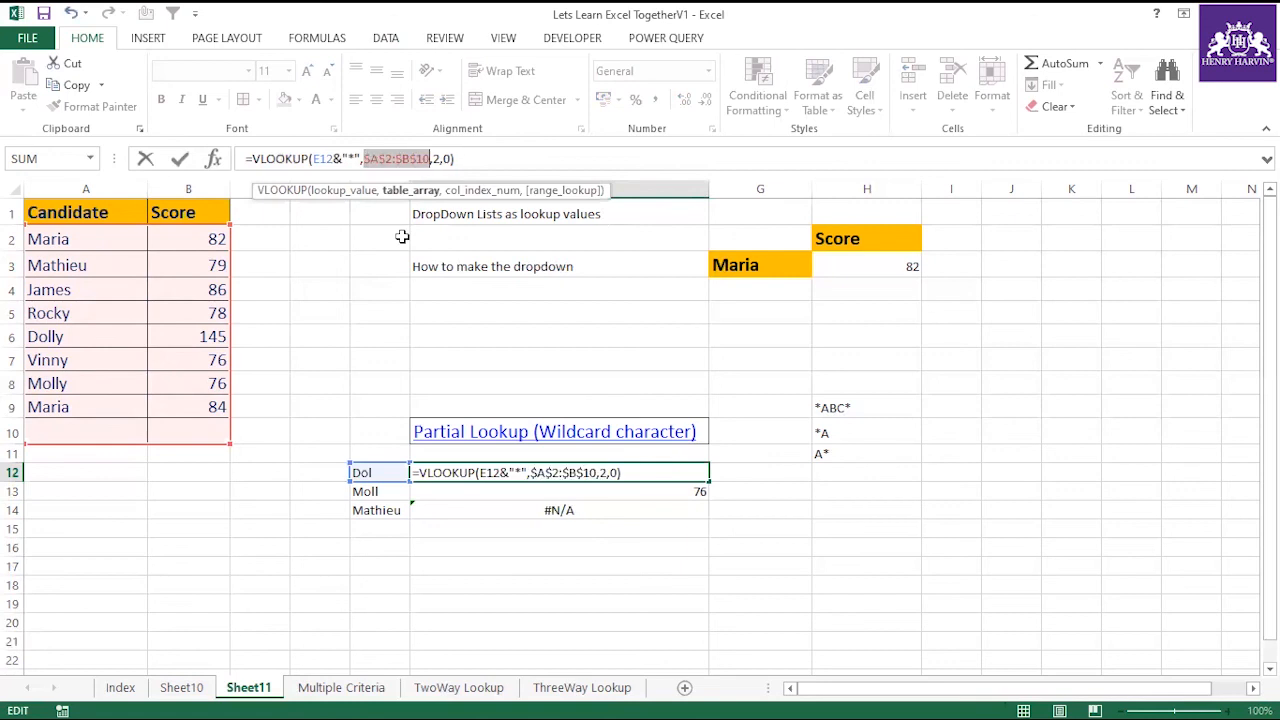
key("Return")
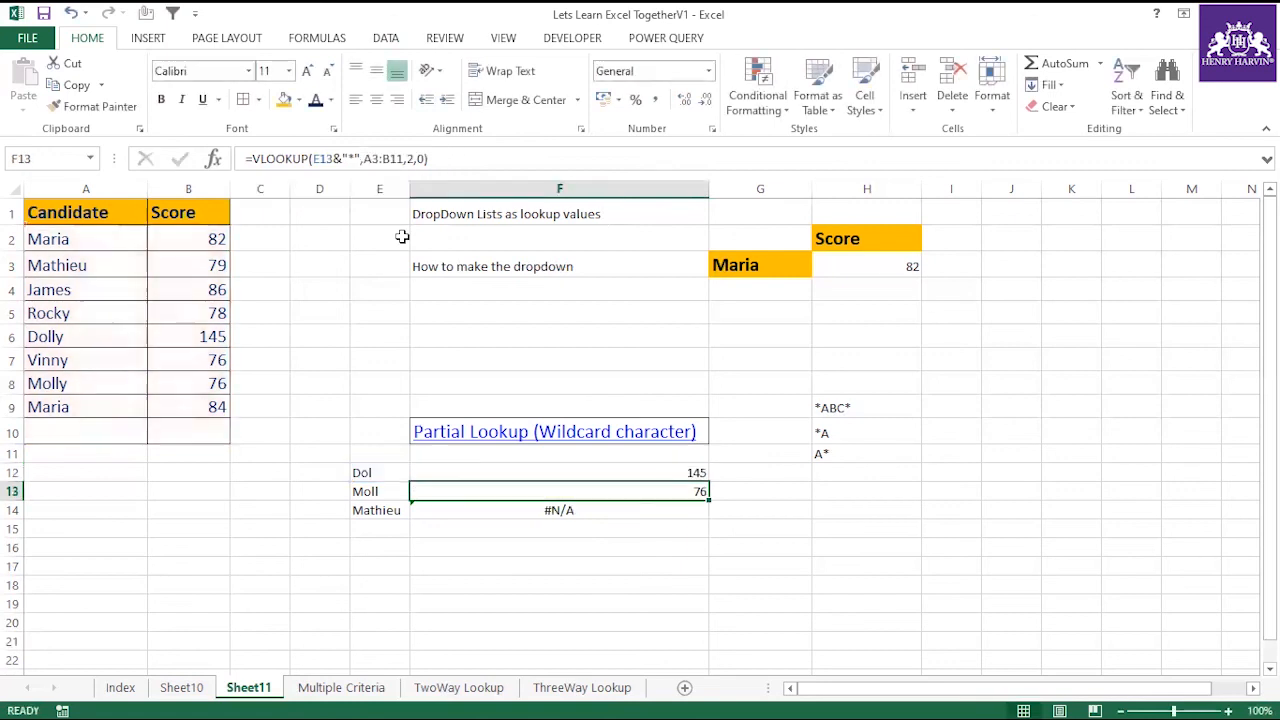
left_click(702, 472)
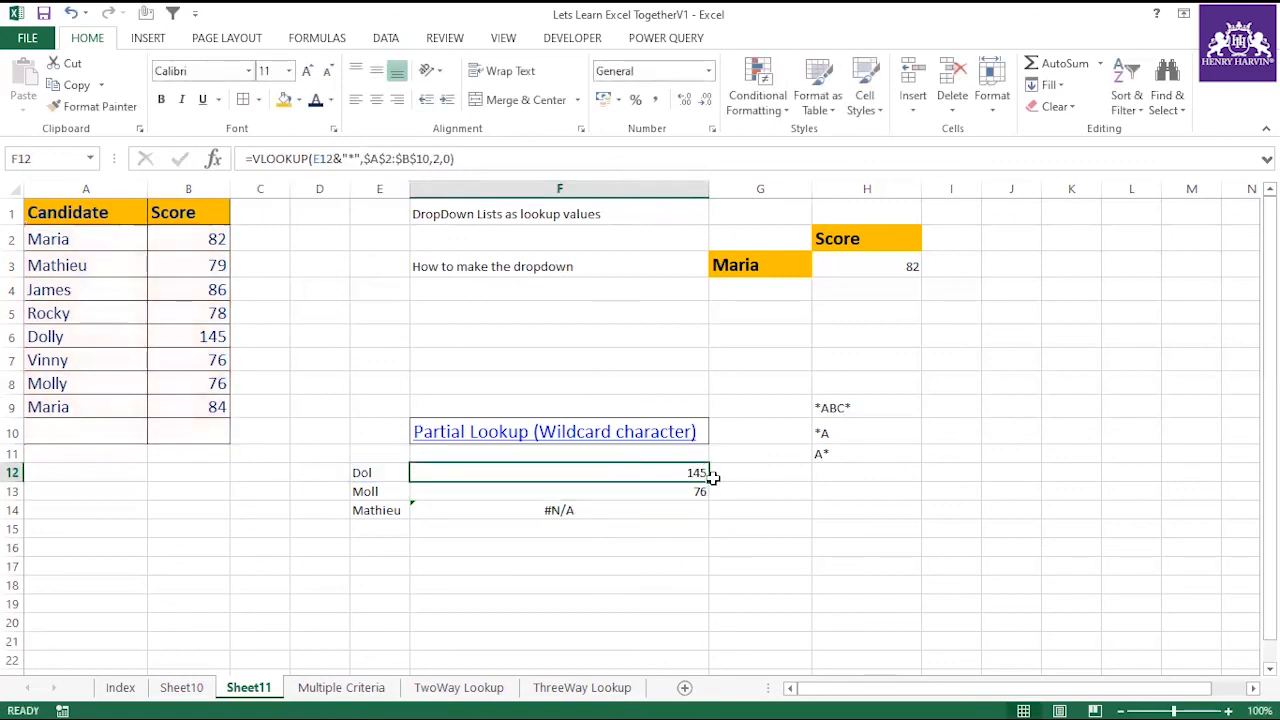
left_click_drag(706, 483, 706, 516)
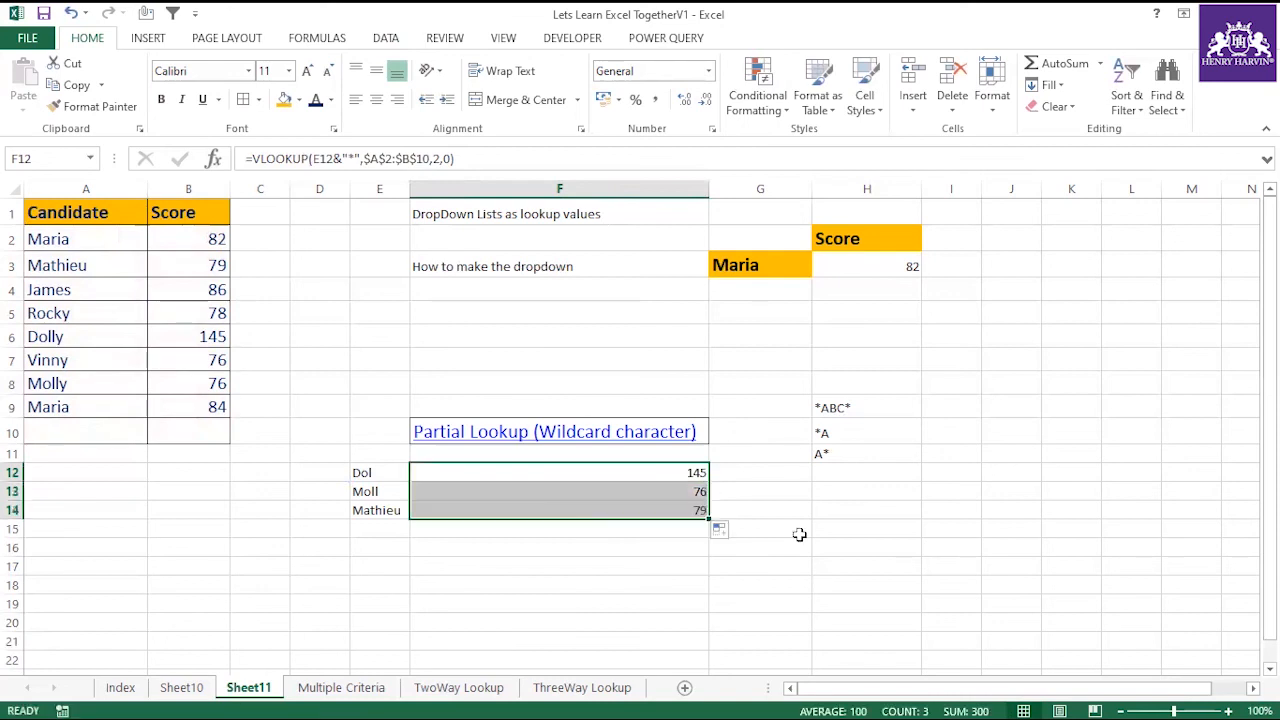
Review the lookup texts in E12:E14 and the table ranges of the formulas in F12:F14.
left_click(365, 476)
left_click(385, 491)
left_click(395, 510)
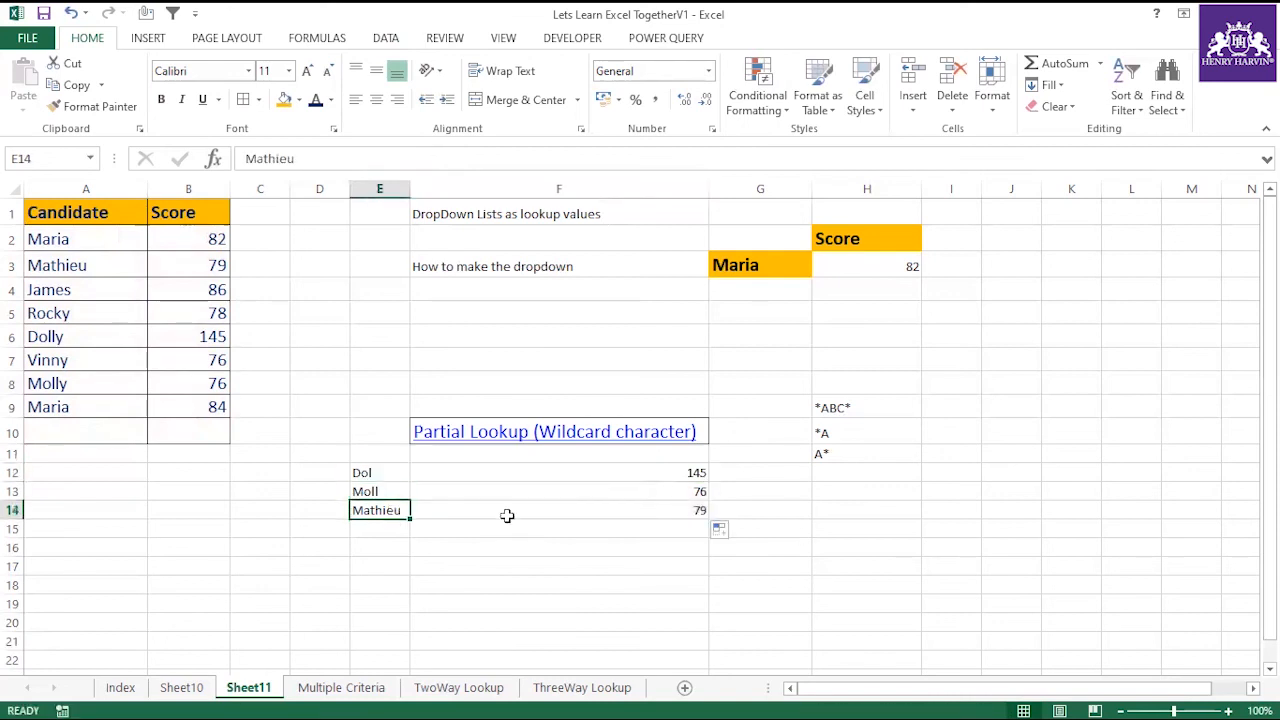
left_click(545, 508)
left_click(553, 489)
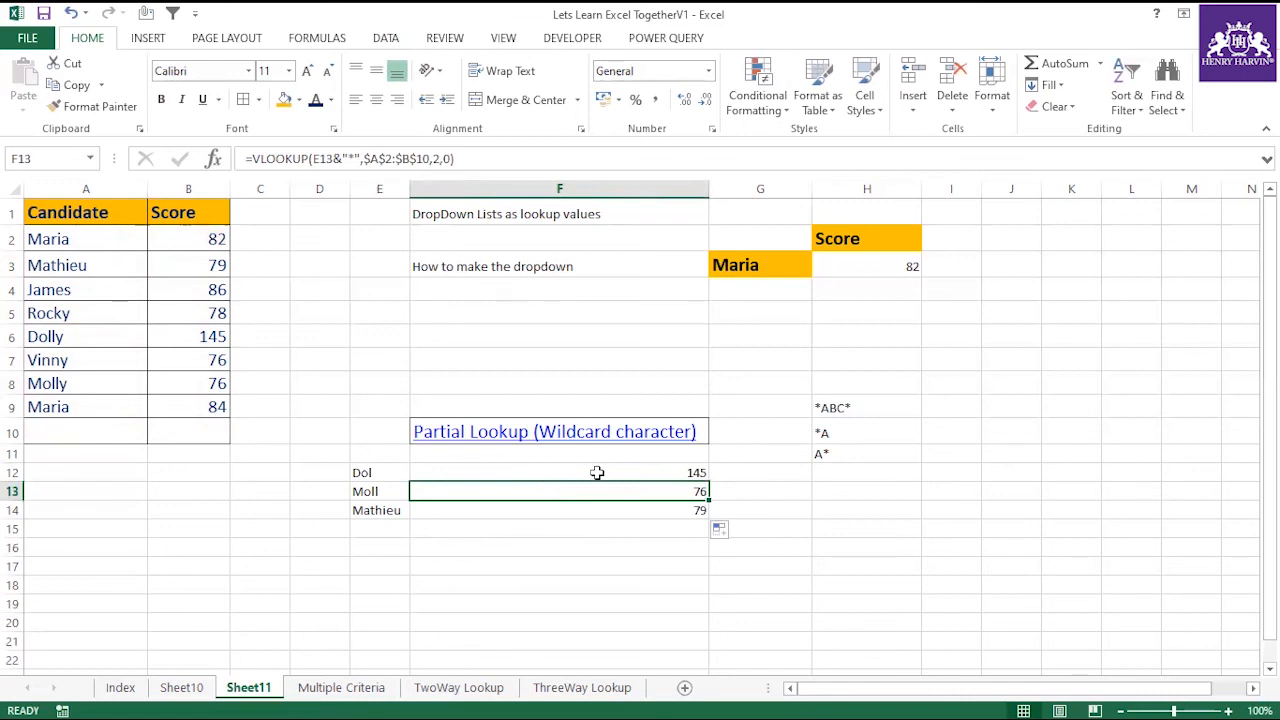
left_click(596, 470)
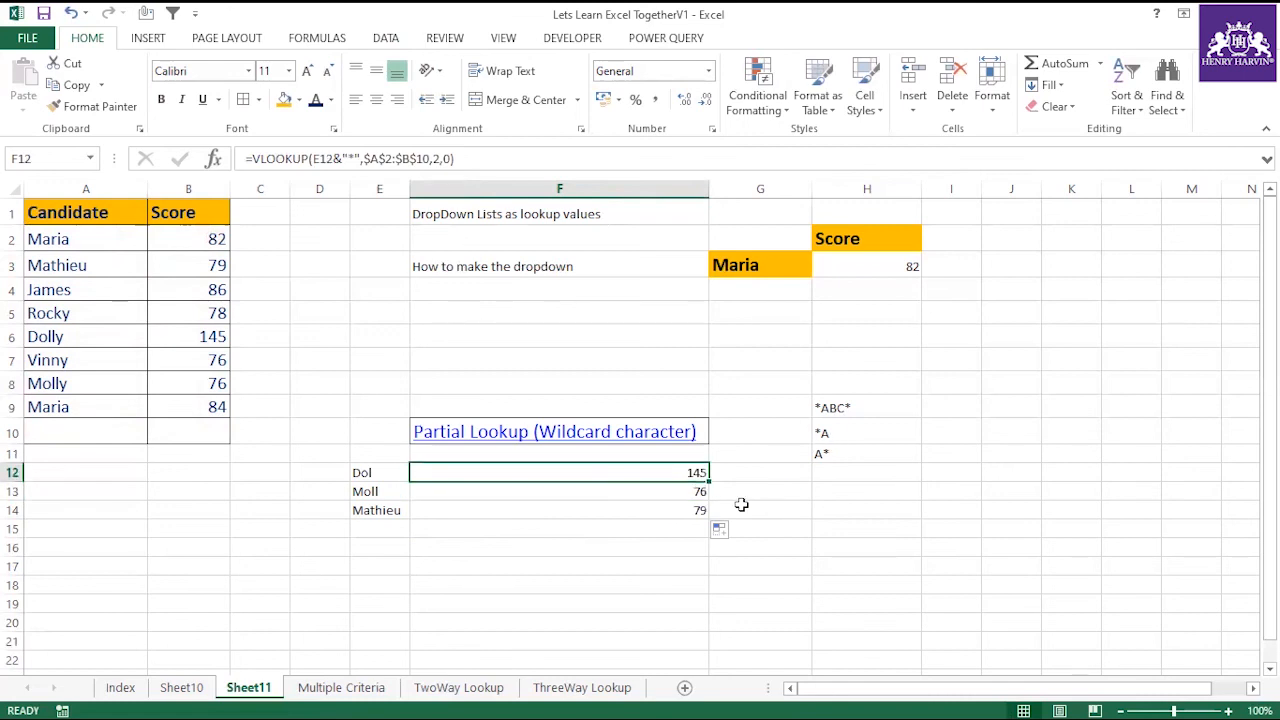